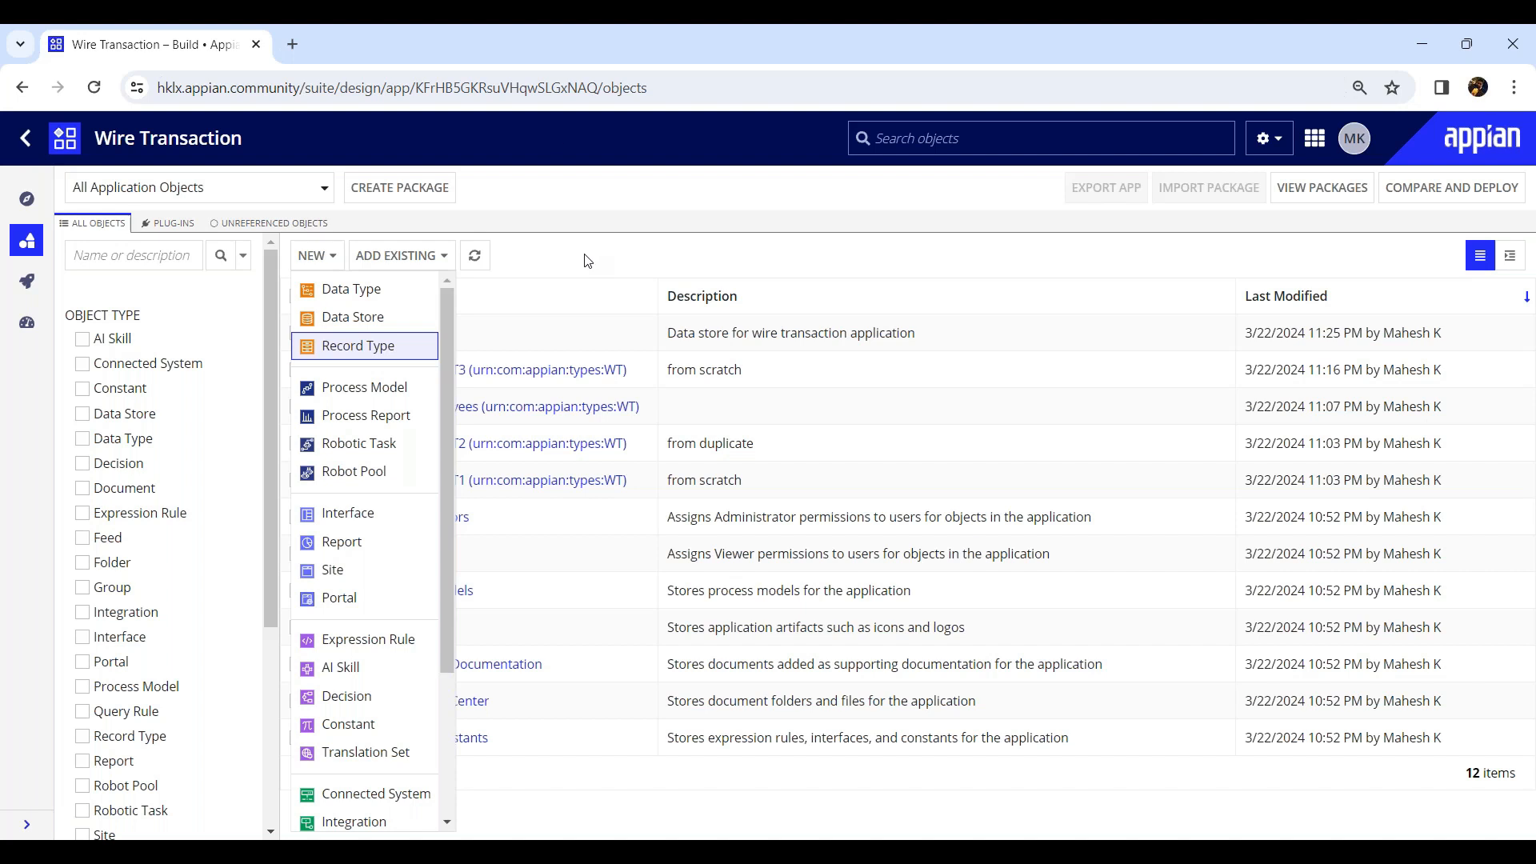
Create a new record type named WT Employee with the plural display name Employees(WT).
click(356, 349)
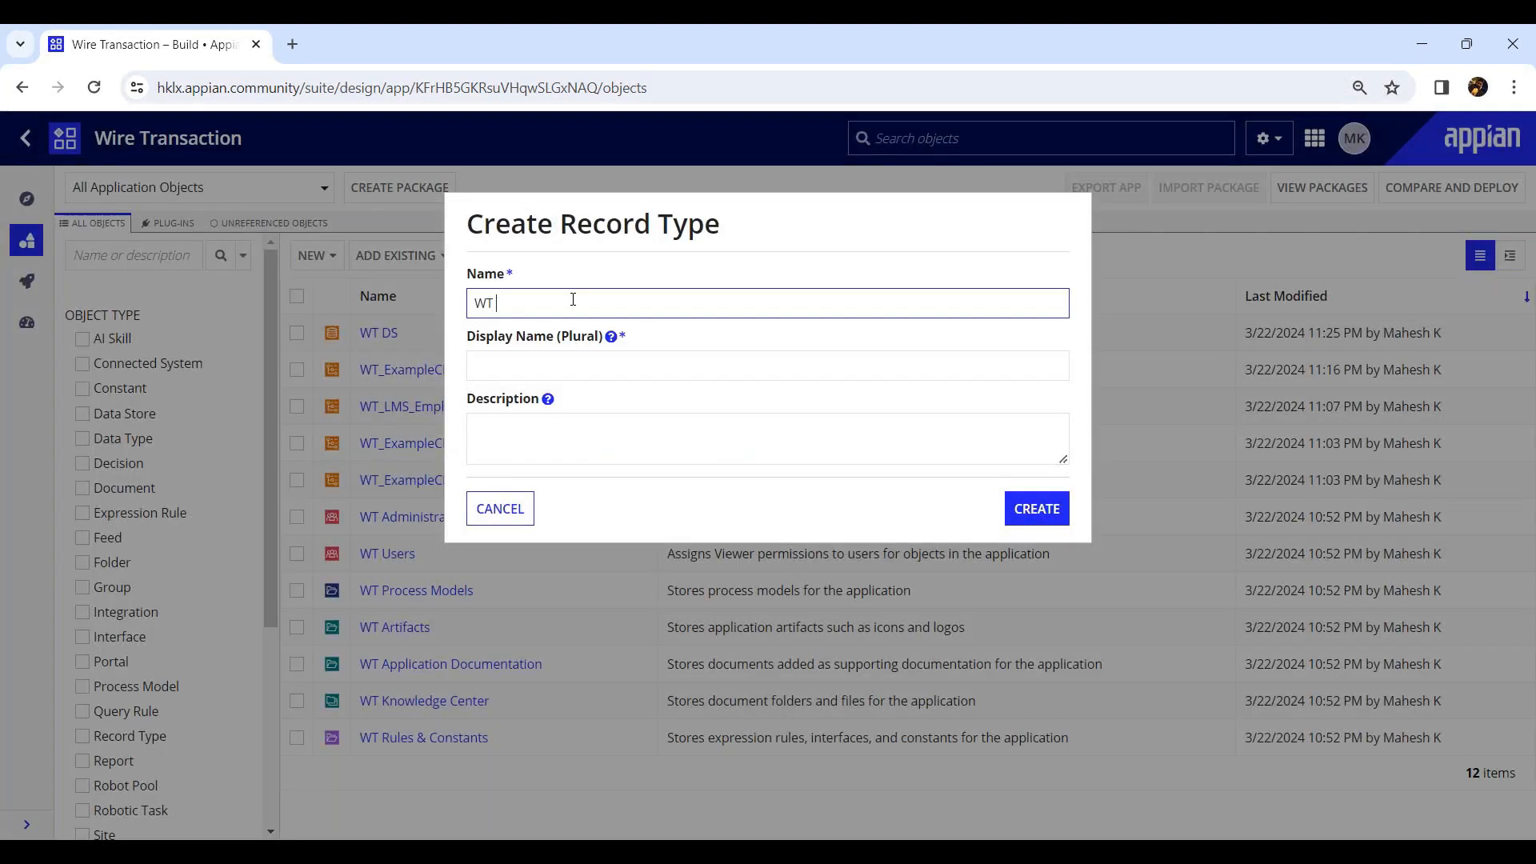
text(Employee)
click(562, 417)
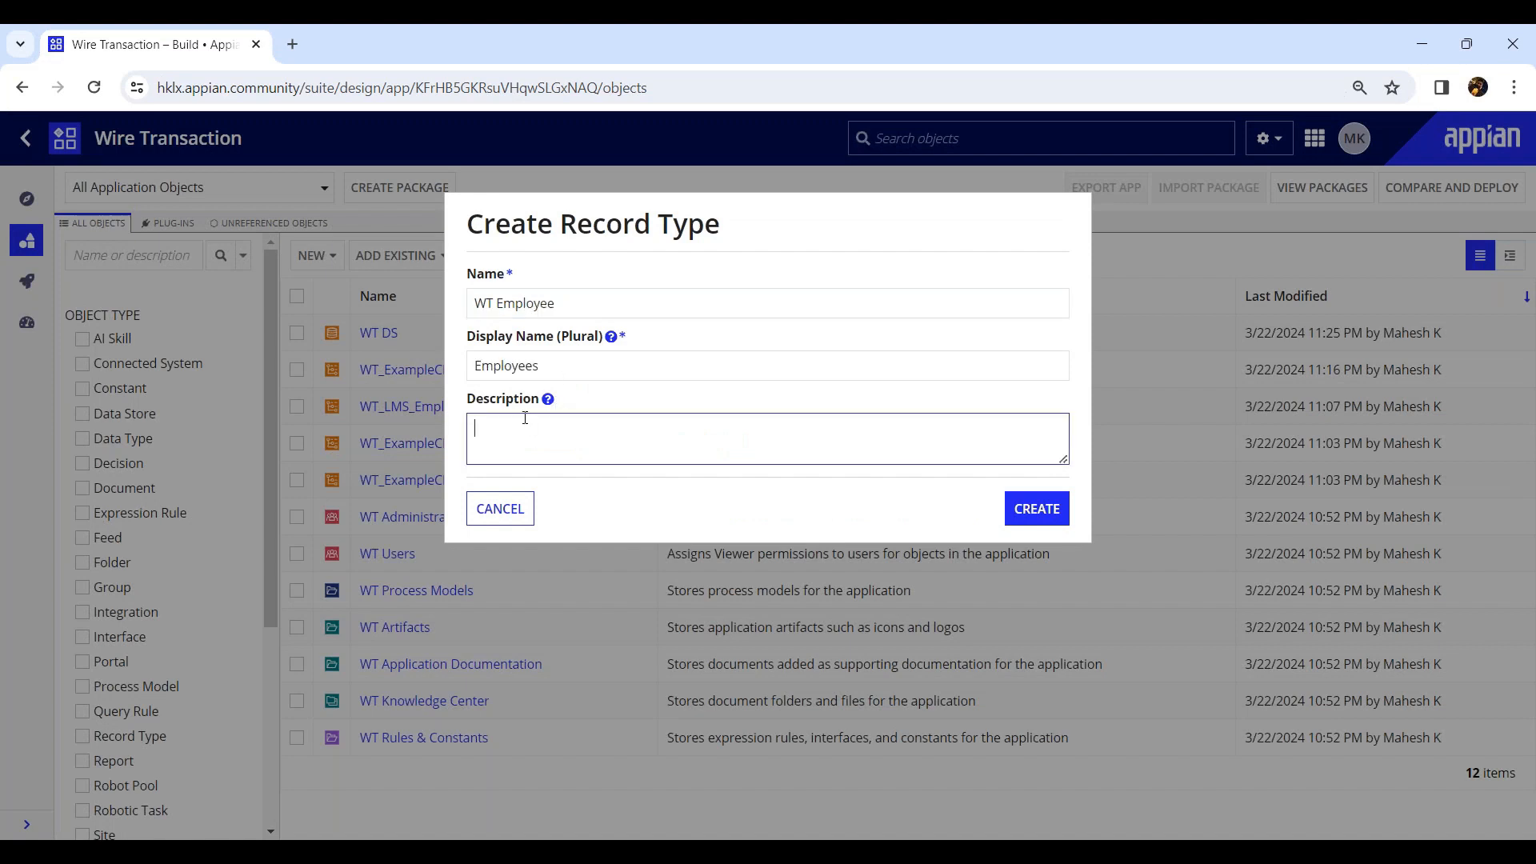
click(574, 370)
text((WT)
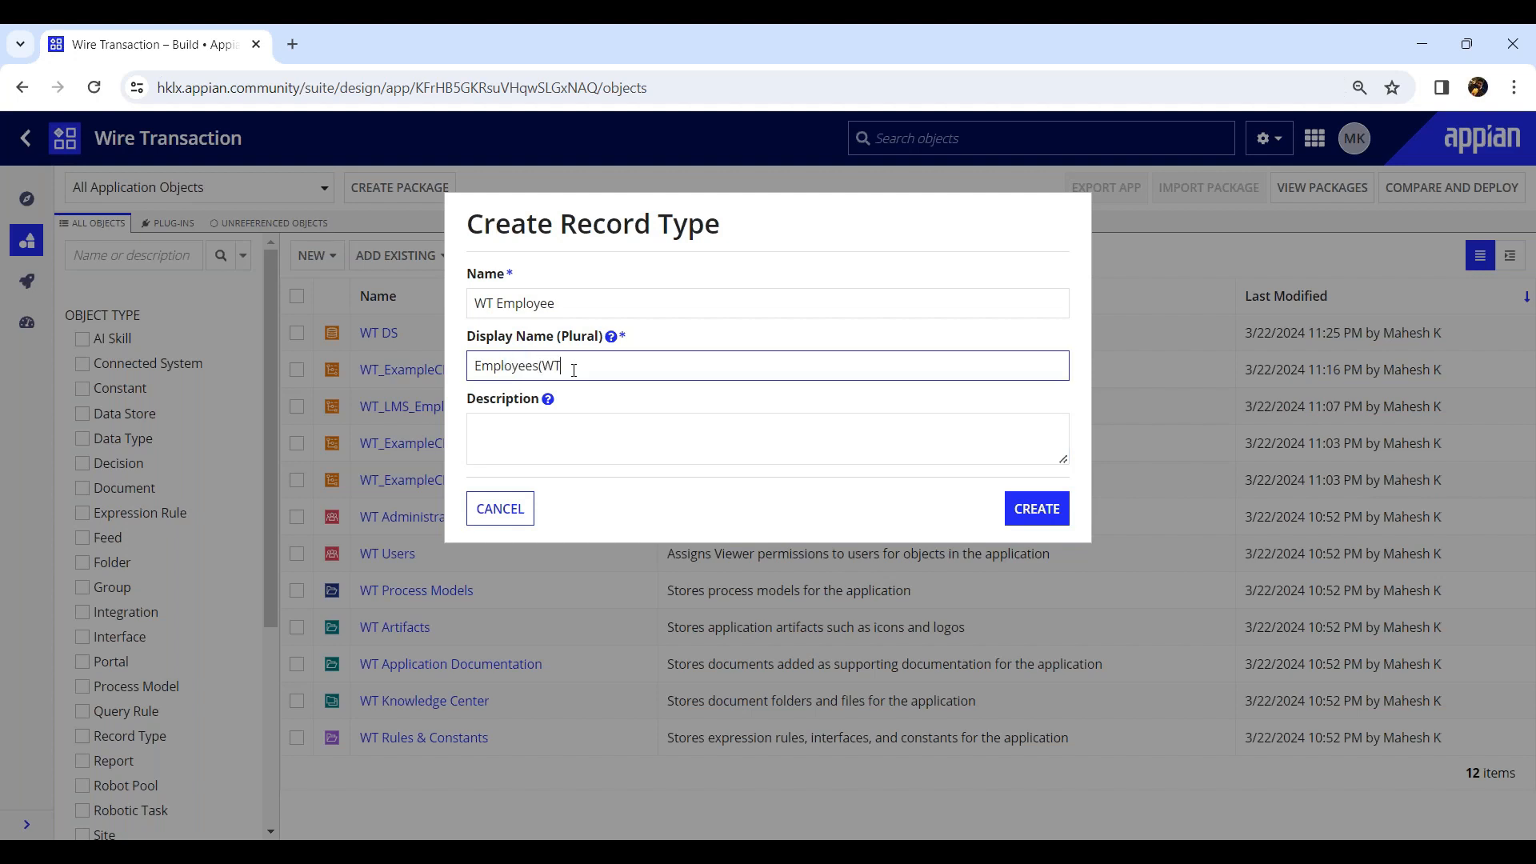
text())
Describe the record type as Related to Employees WT, create it and save its default security permissions.
click(522, 439)
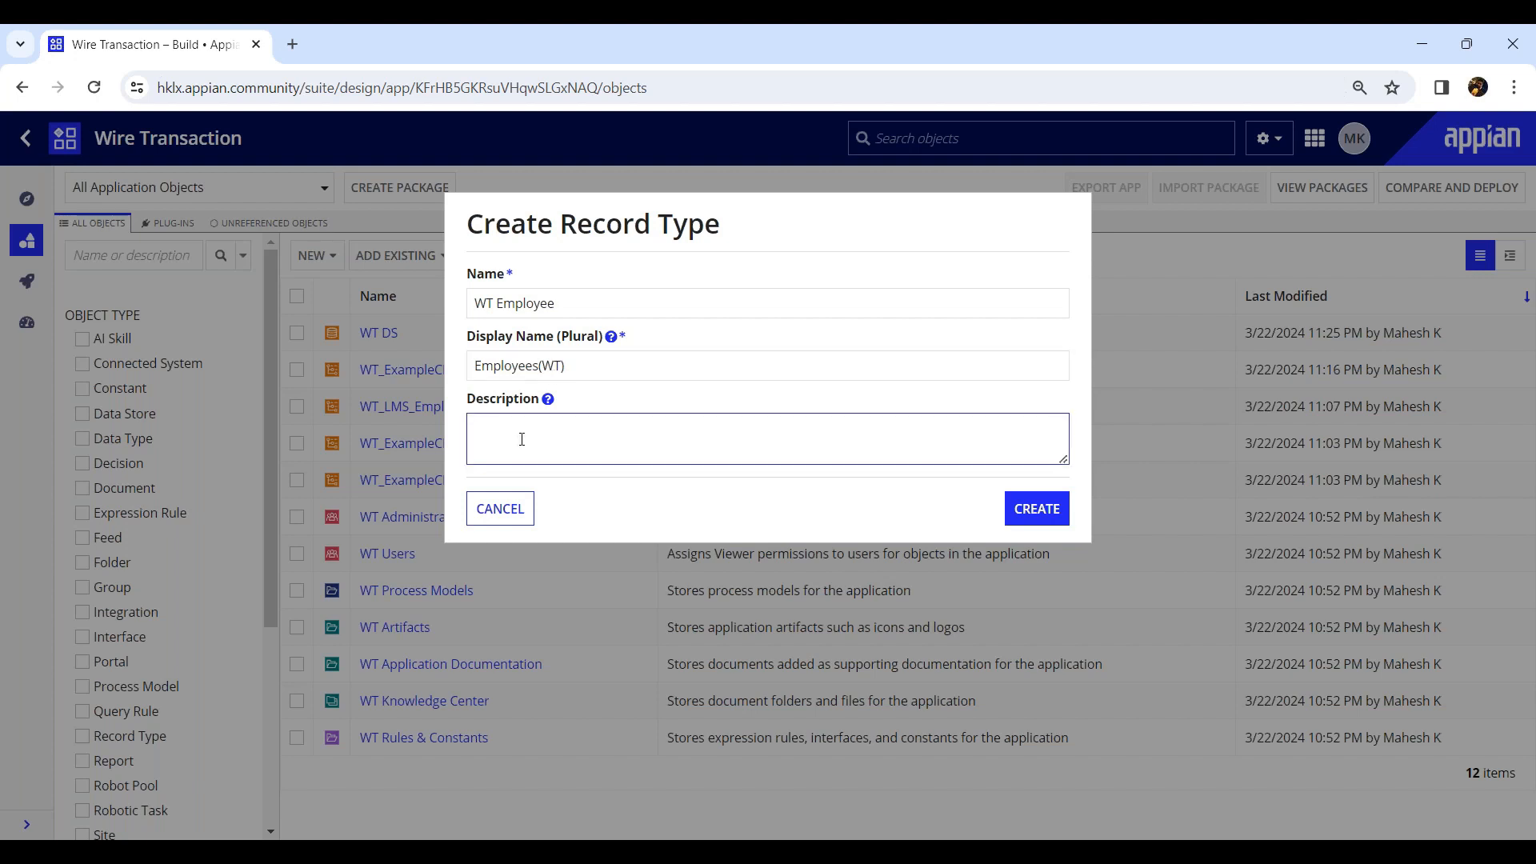
text(Related o)
key(BackSpace)
text(to Employeed)
key(BackSpace)
text(s)
text(WT)
click(1059, 516)
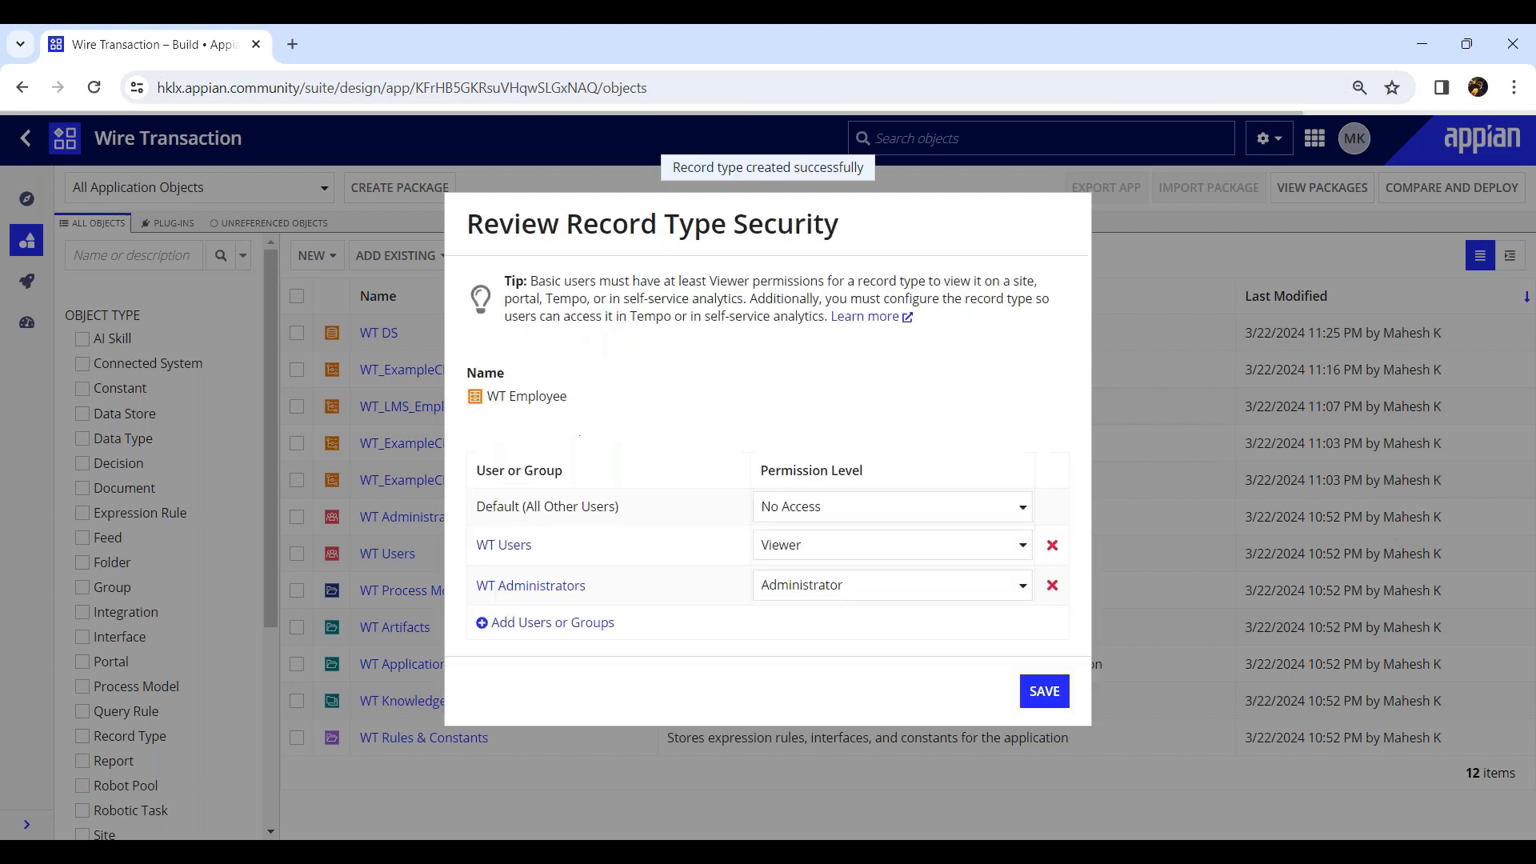
click(1044, 692)
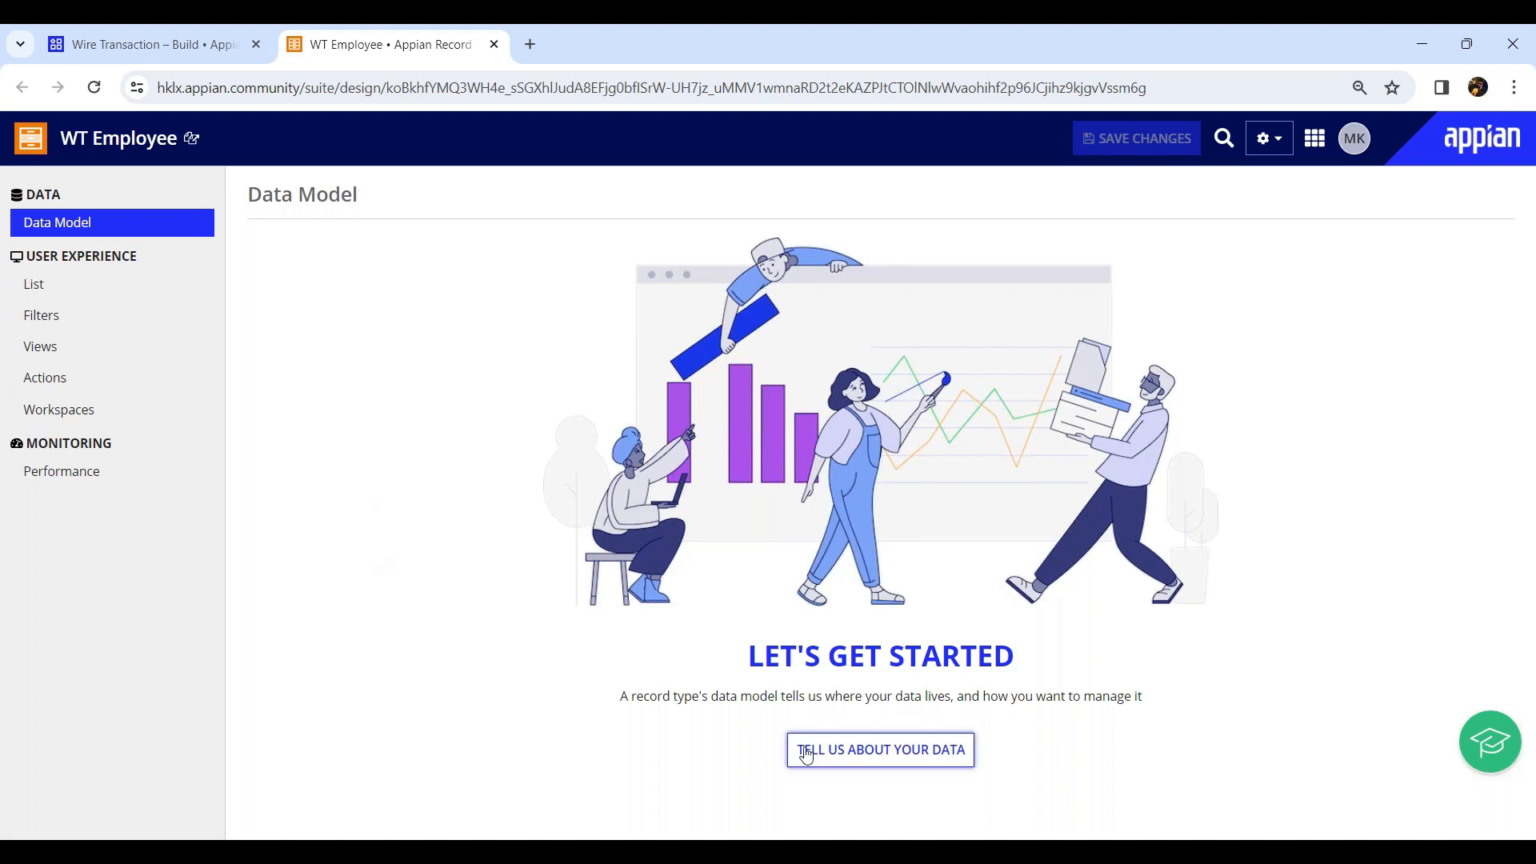
Start the data model with sync enabled and choose the LMS_Employees table from the jdbc/Appian (Tomcat) data source.
click(890, 757)
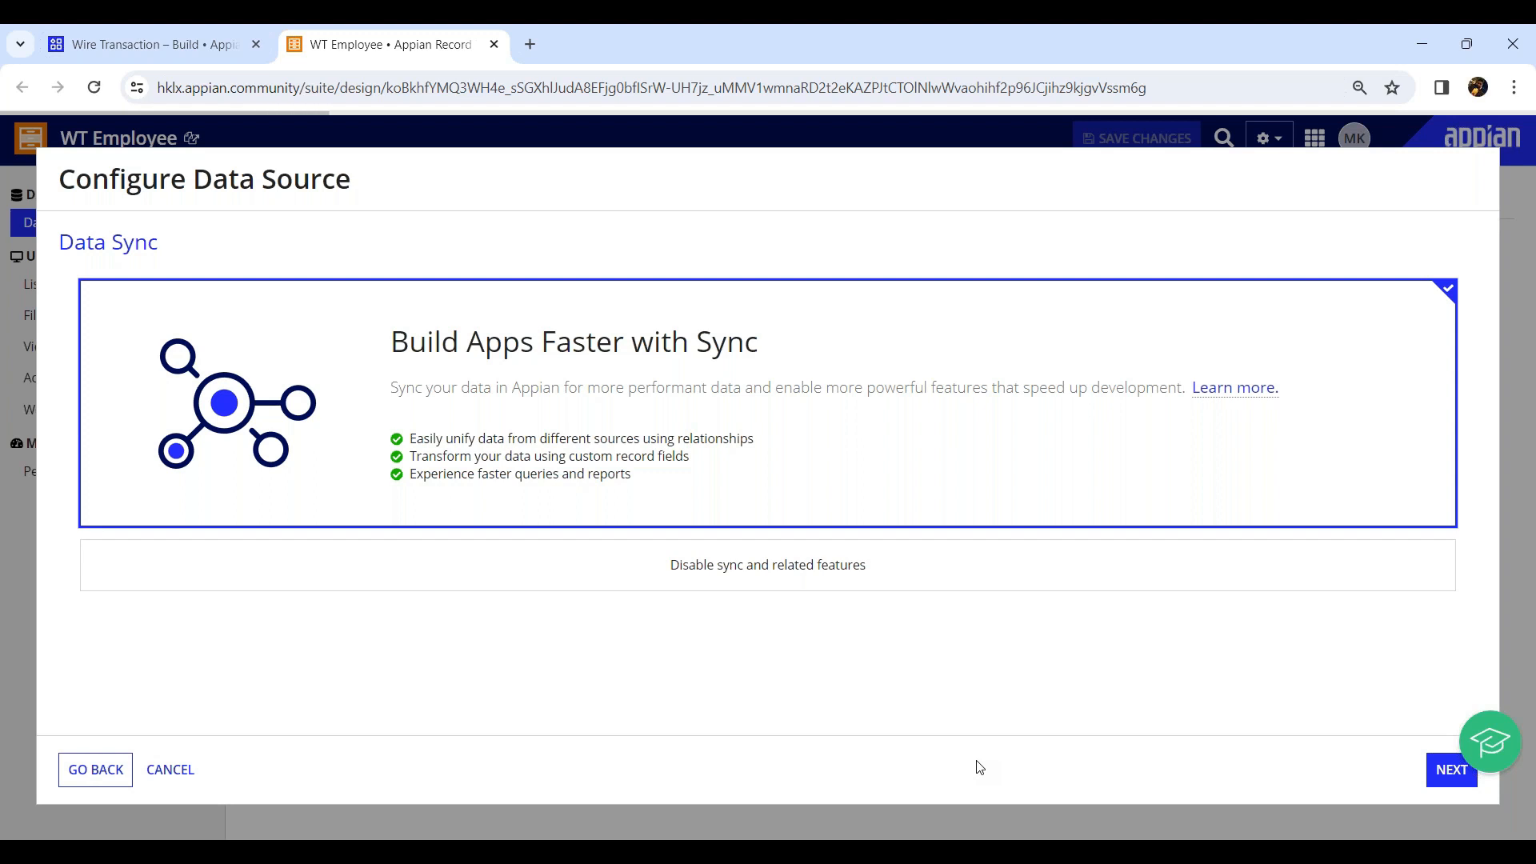
click(139, 273)
click(169, 384)
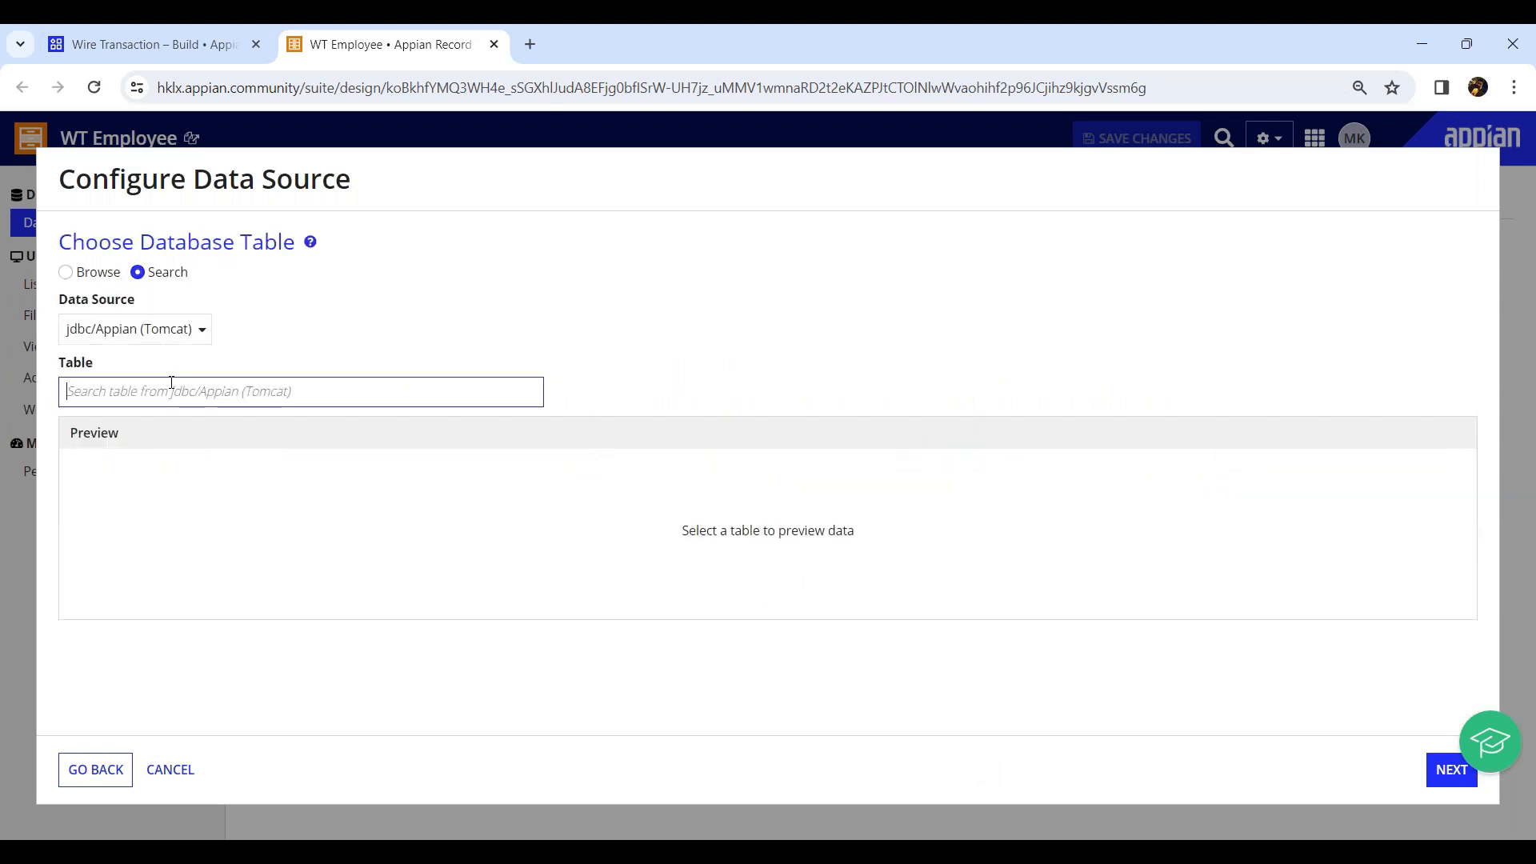
text(Ims)
text(_)
text(emplo)
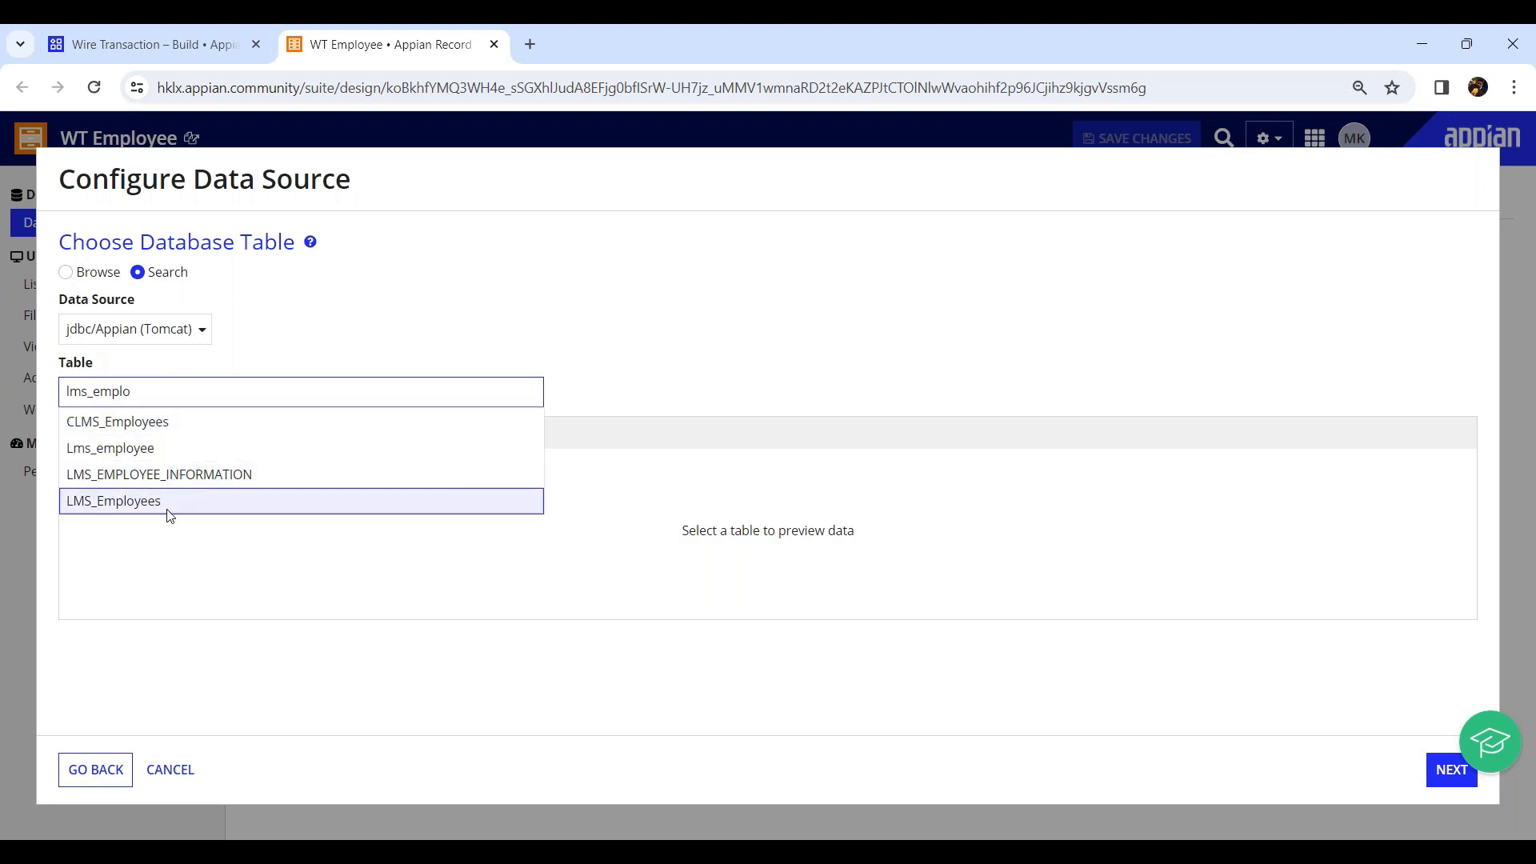
click(168, 511)
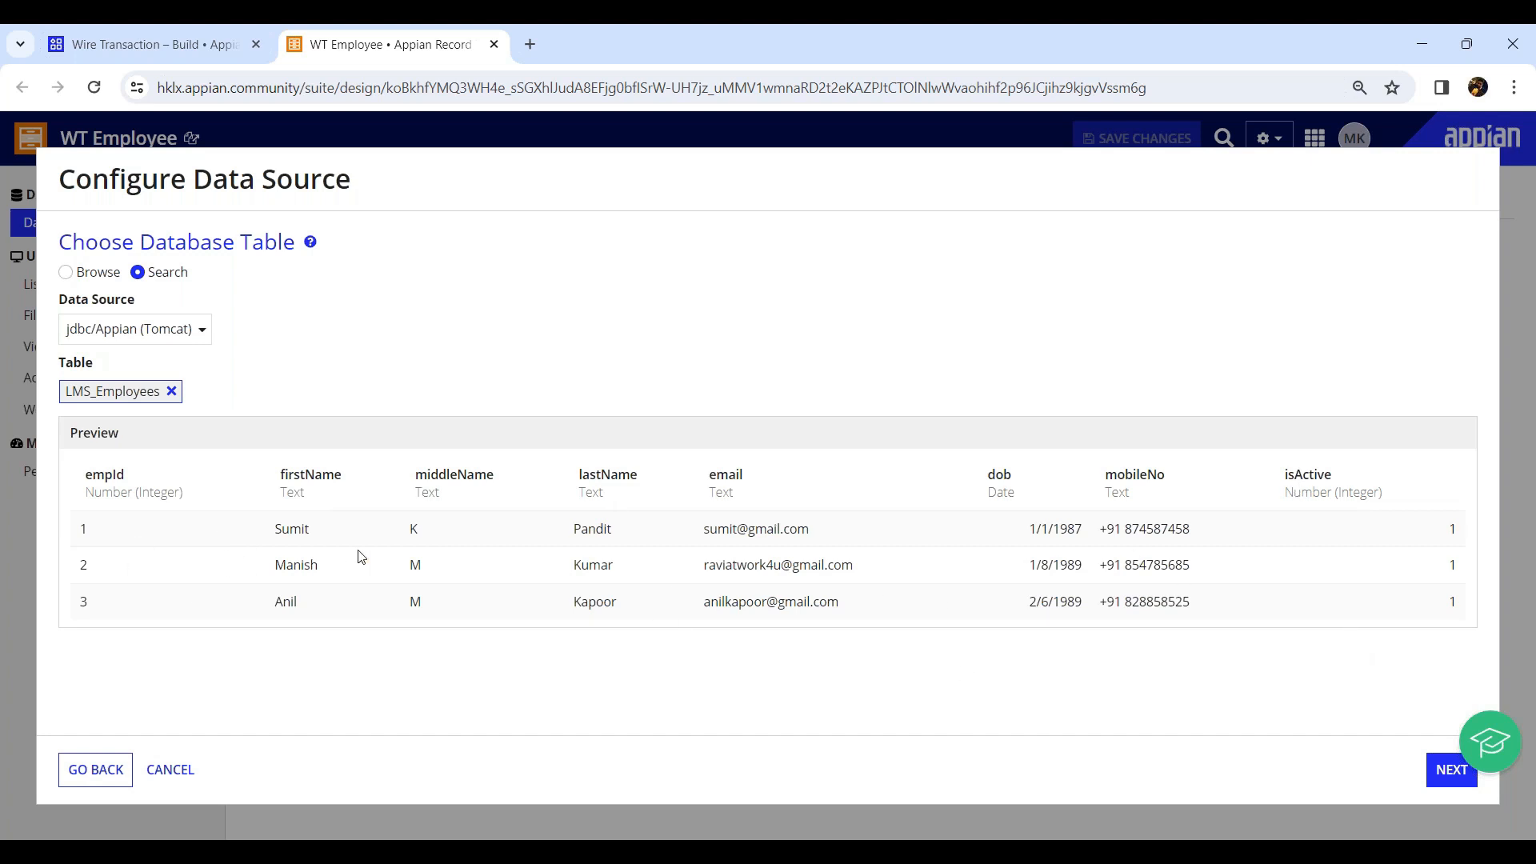
click(1454, 770)
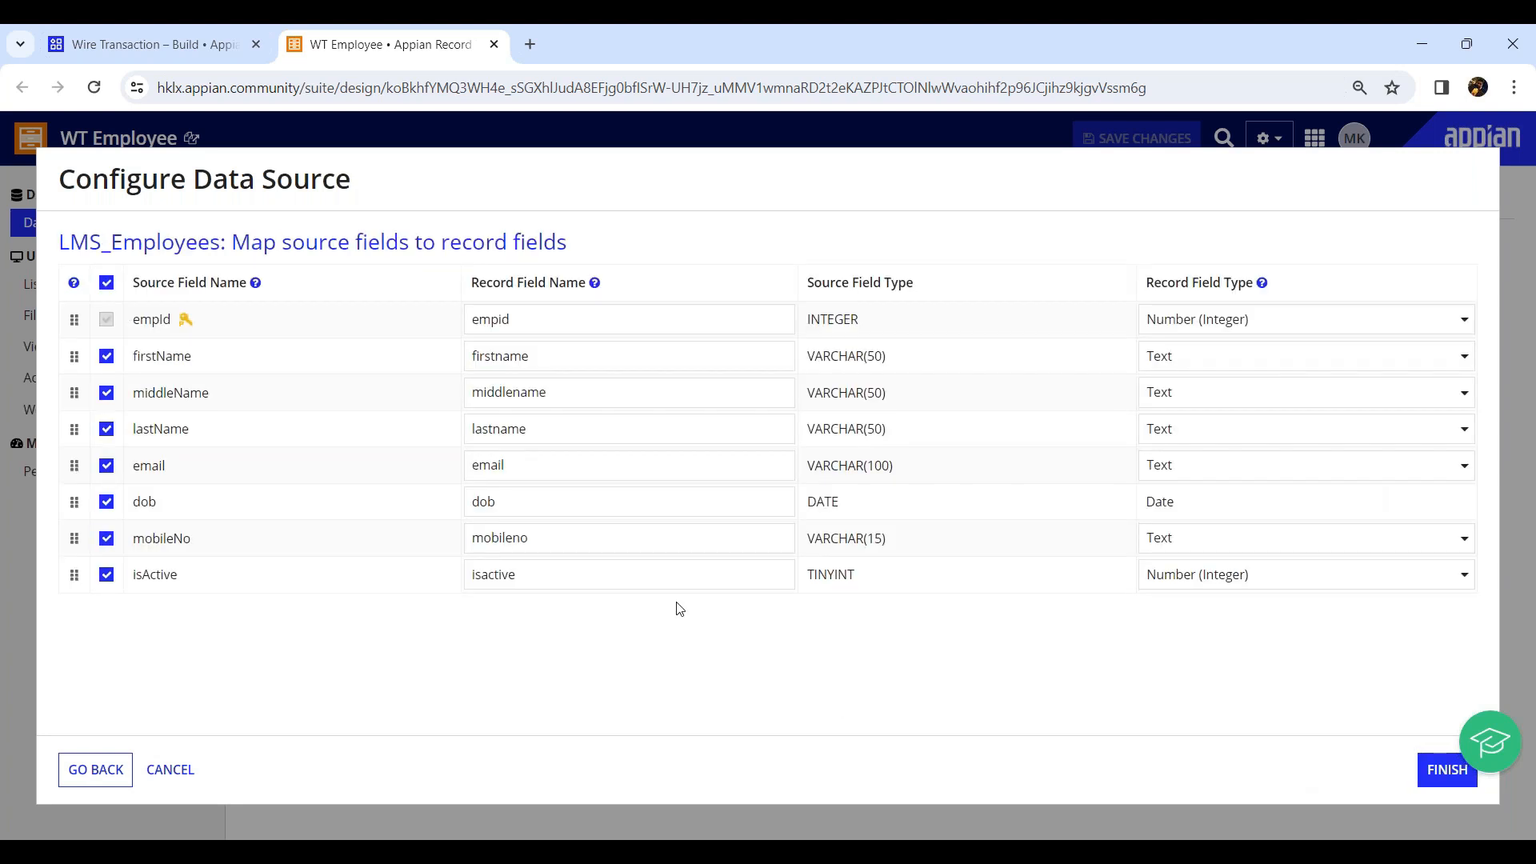
Rename the empId, firstName and middleName record fields to match their camel-case source field names.
double_click(154, 320)
key(ctrl+c)
double_click(490, 320)
key(ctrl+v)
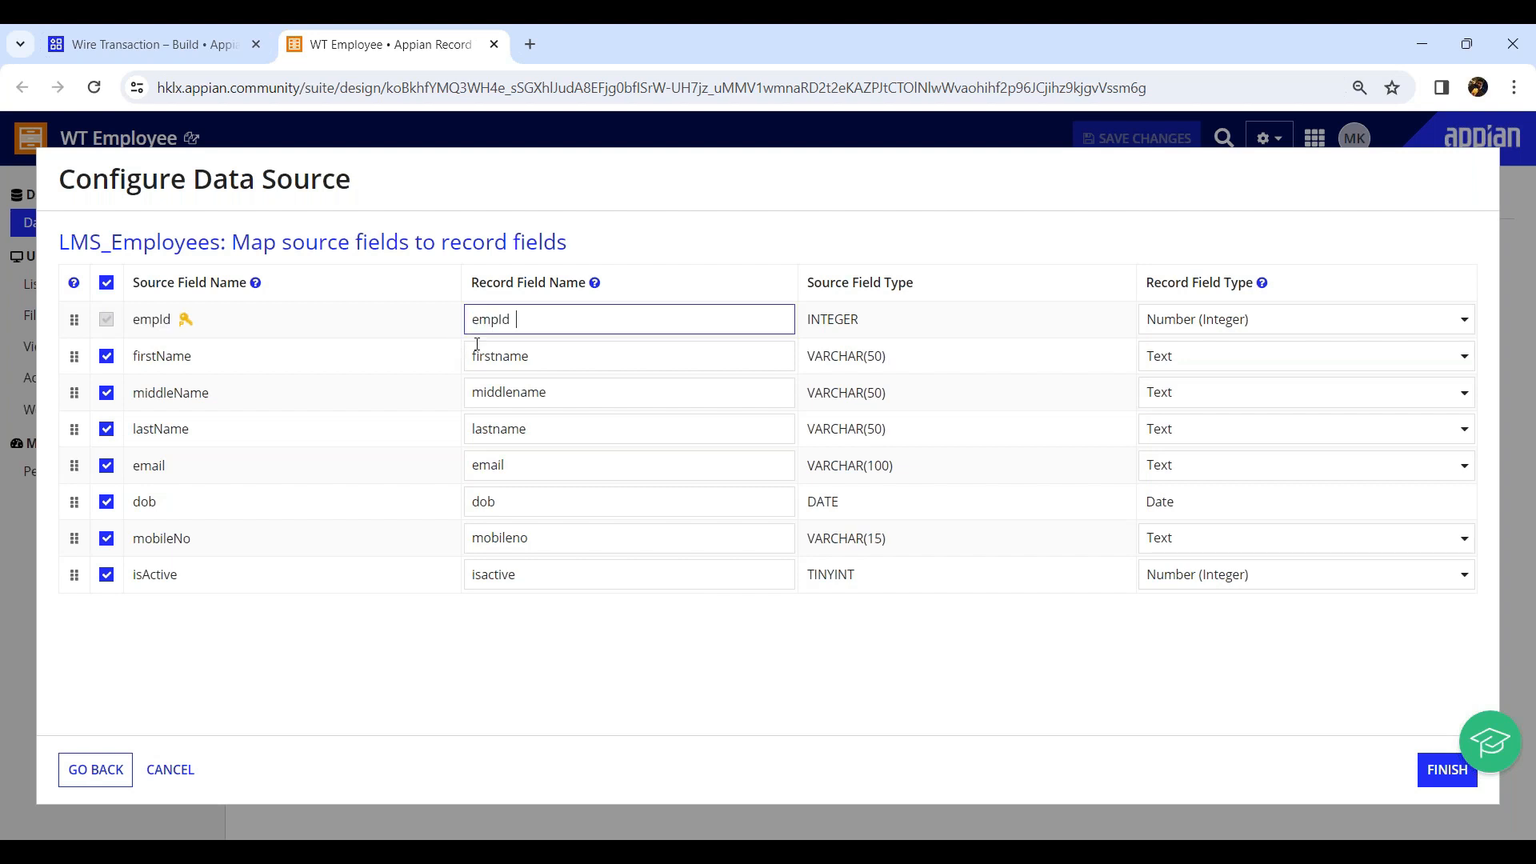
double_click(170, 357)
key(ctrl+c)
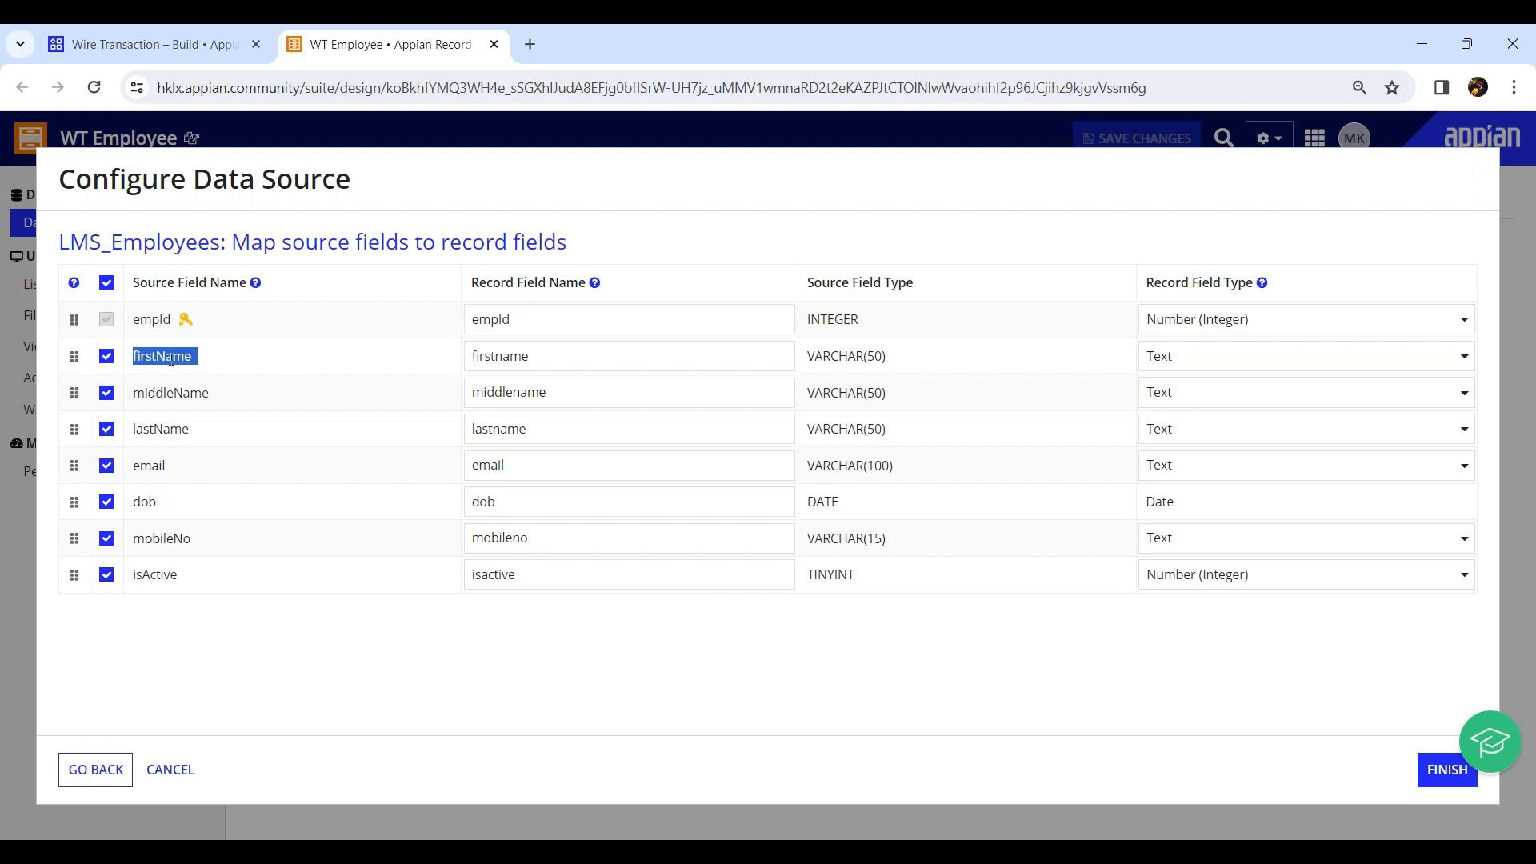
double_click(491, 356)
key(ctrl+v)
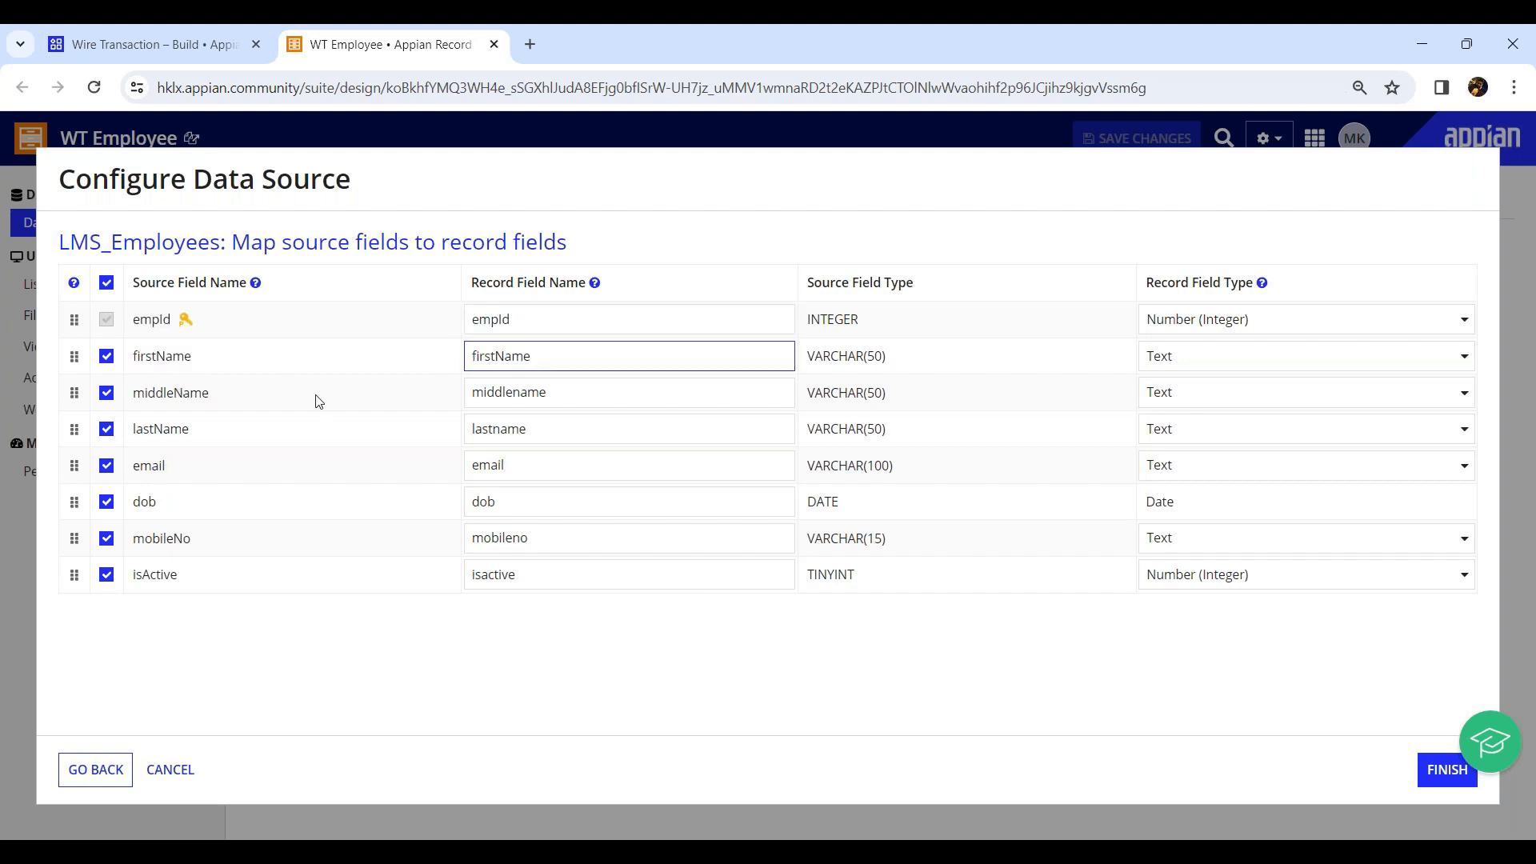
double_click(156, 394)
key(ctrl+c)
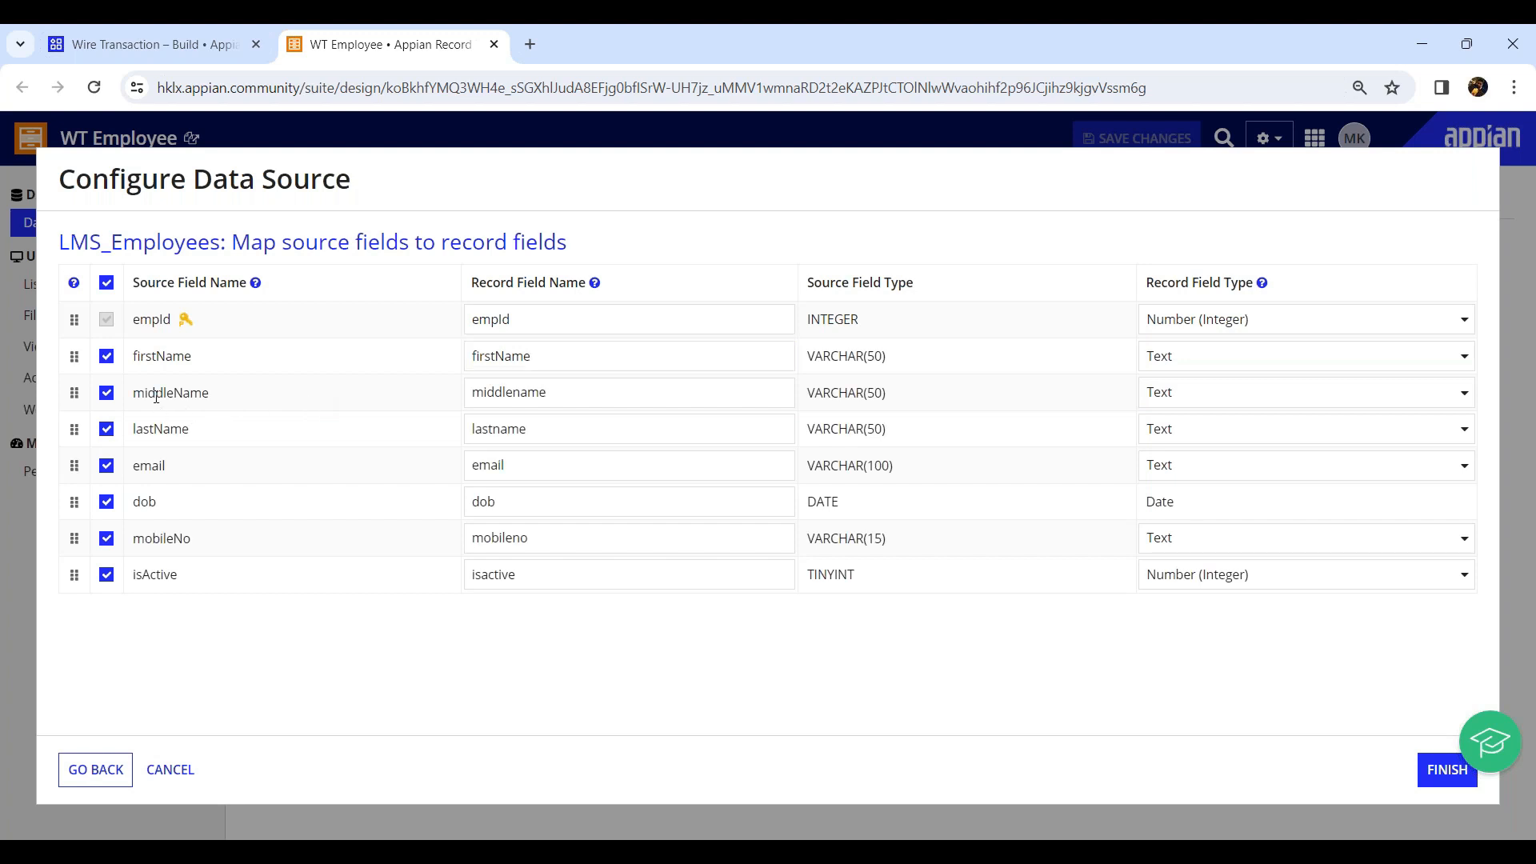
click(495, 391)
double_click(496, 390)
key(ctrl+v)
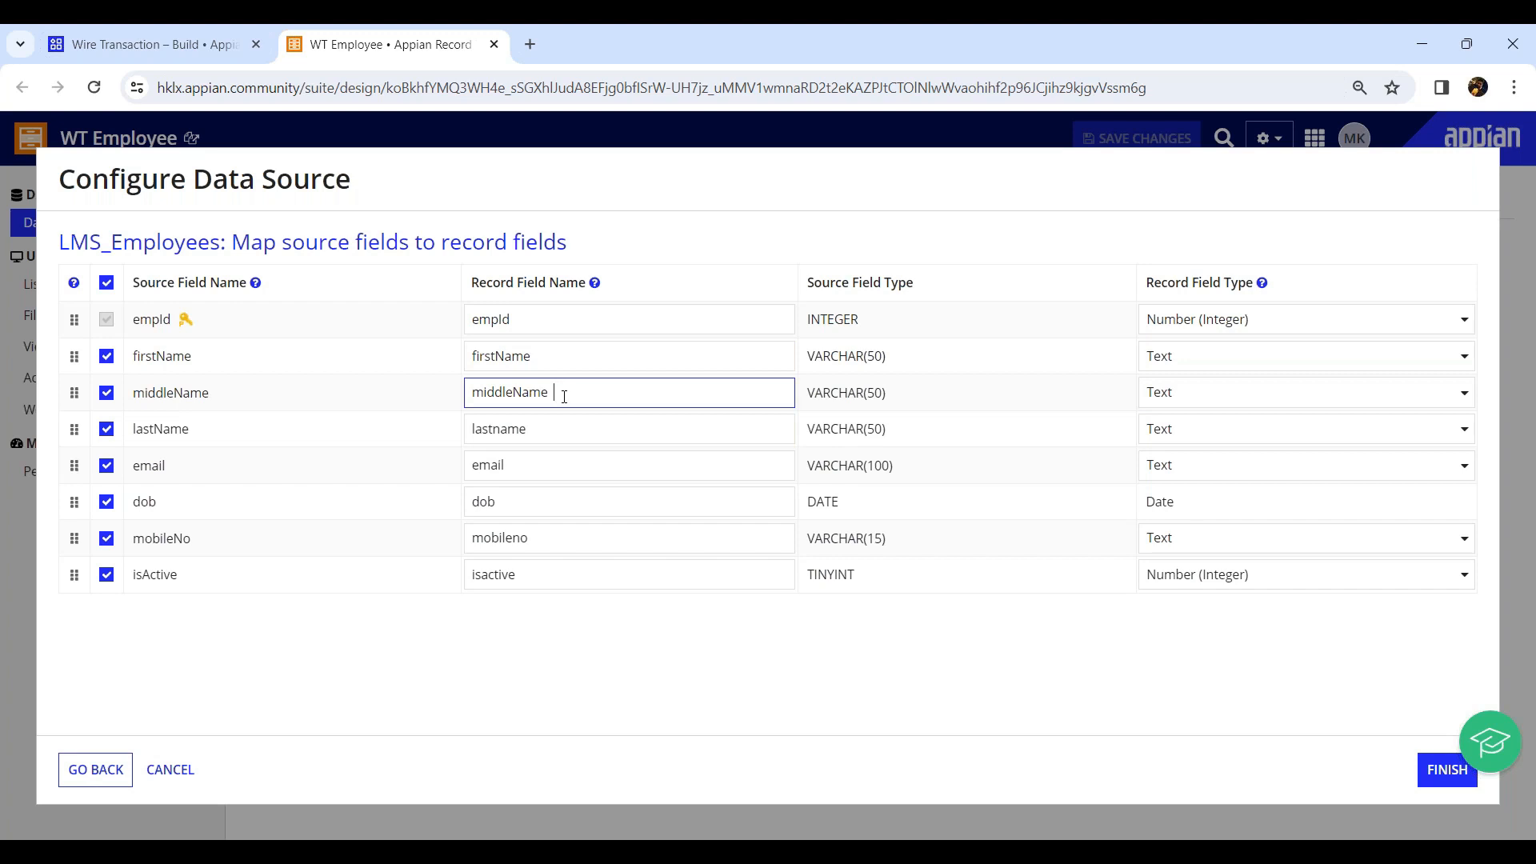
Rename the record fields to lastName, mobileNo and isActive and finish the field mapping.
click(556, 350)
click(529, 319)
click(503, 430)
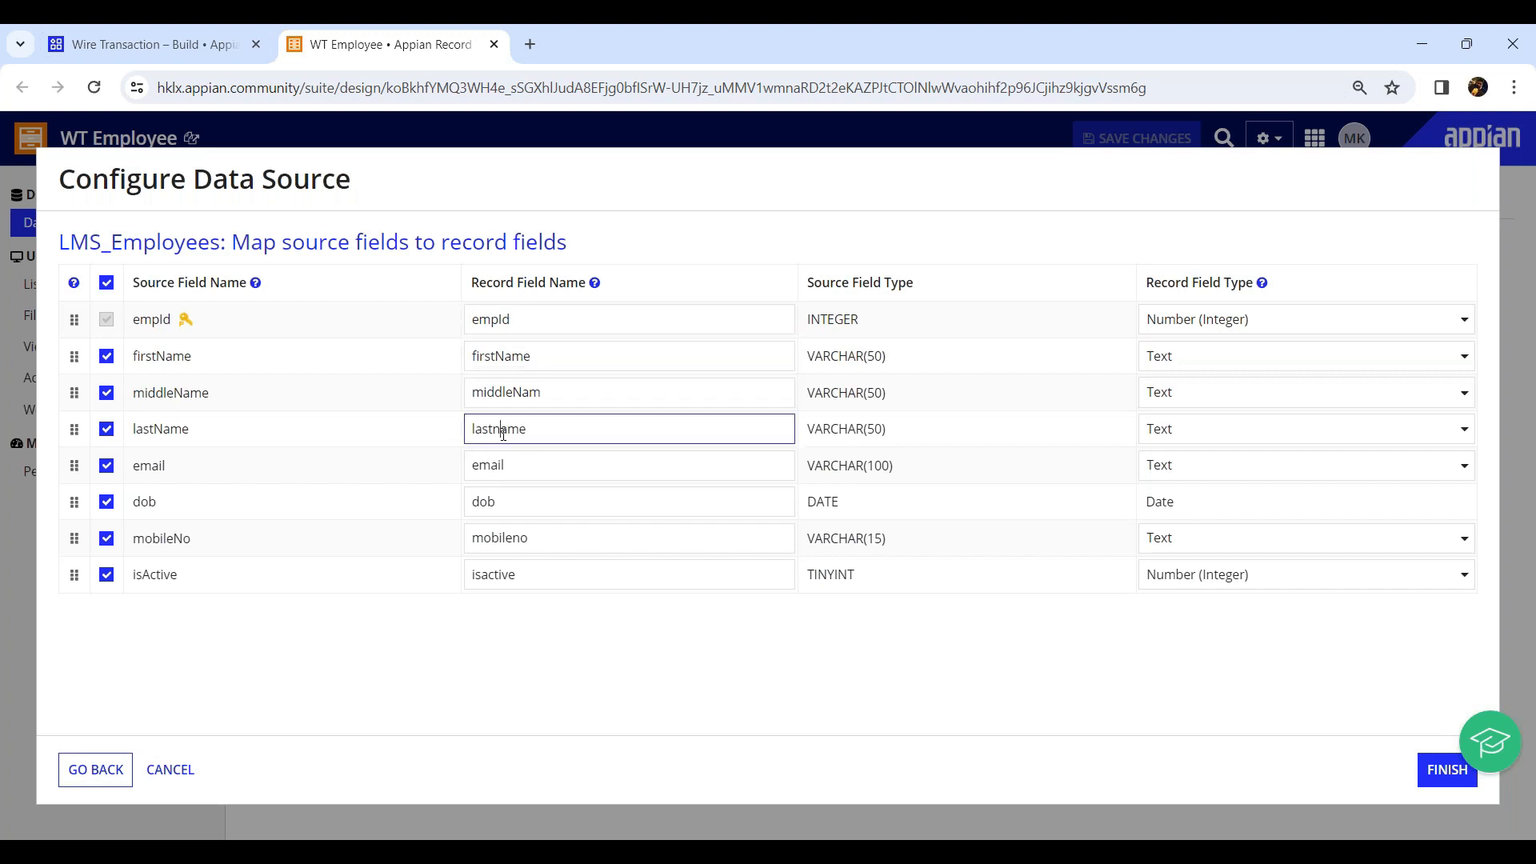
key(BackSpace)
text(N)
click(522, 539)
text(N)
click(487, 575)
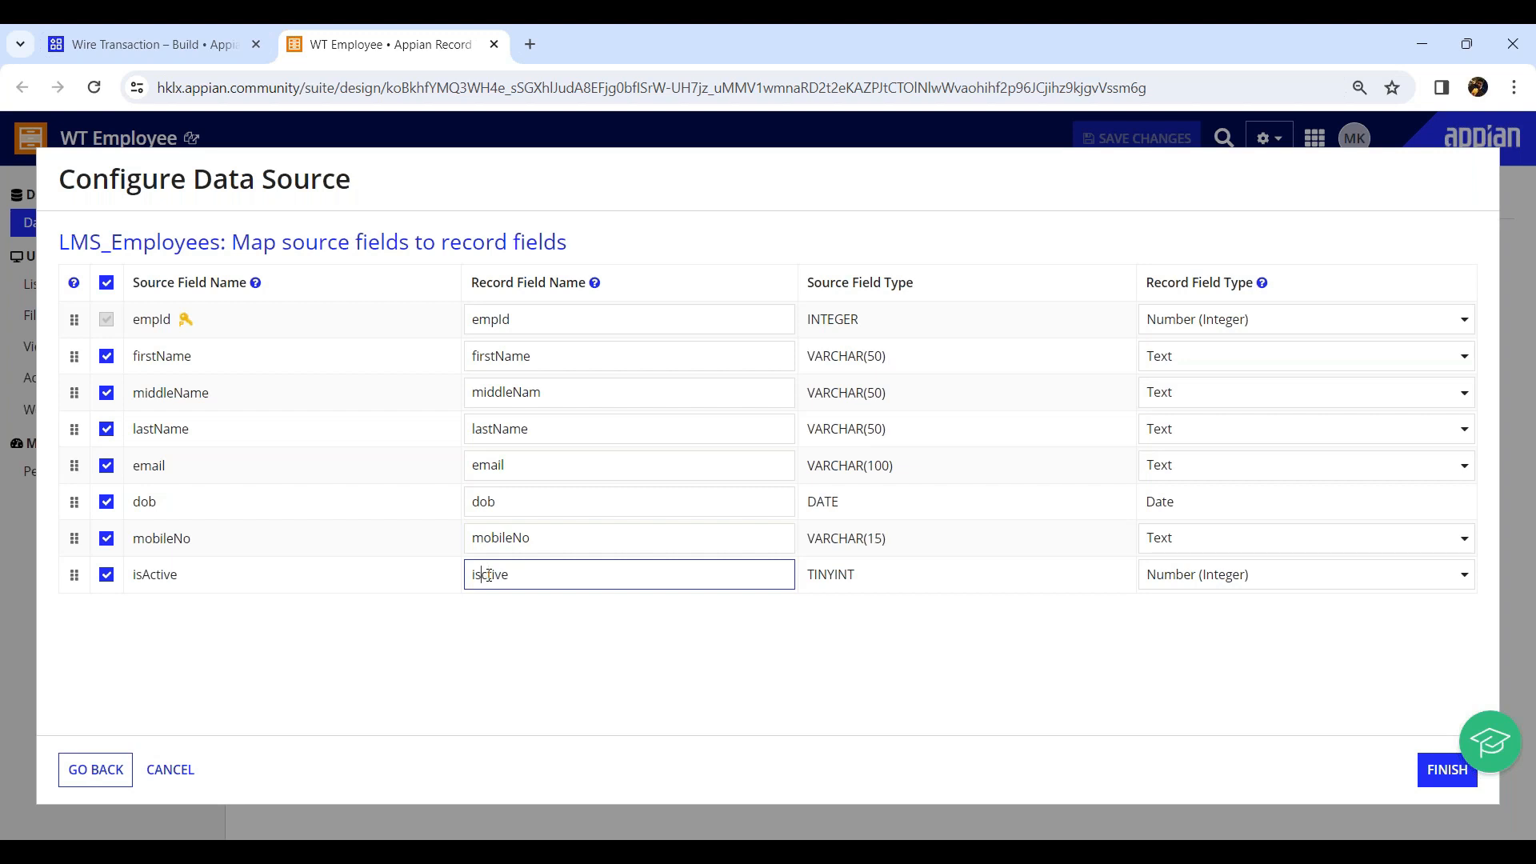
key(BackSpace)
text(A)
click(1471, 780)
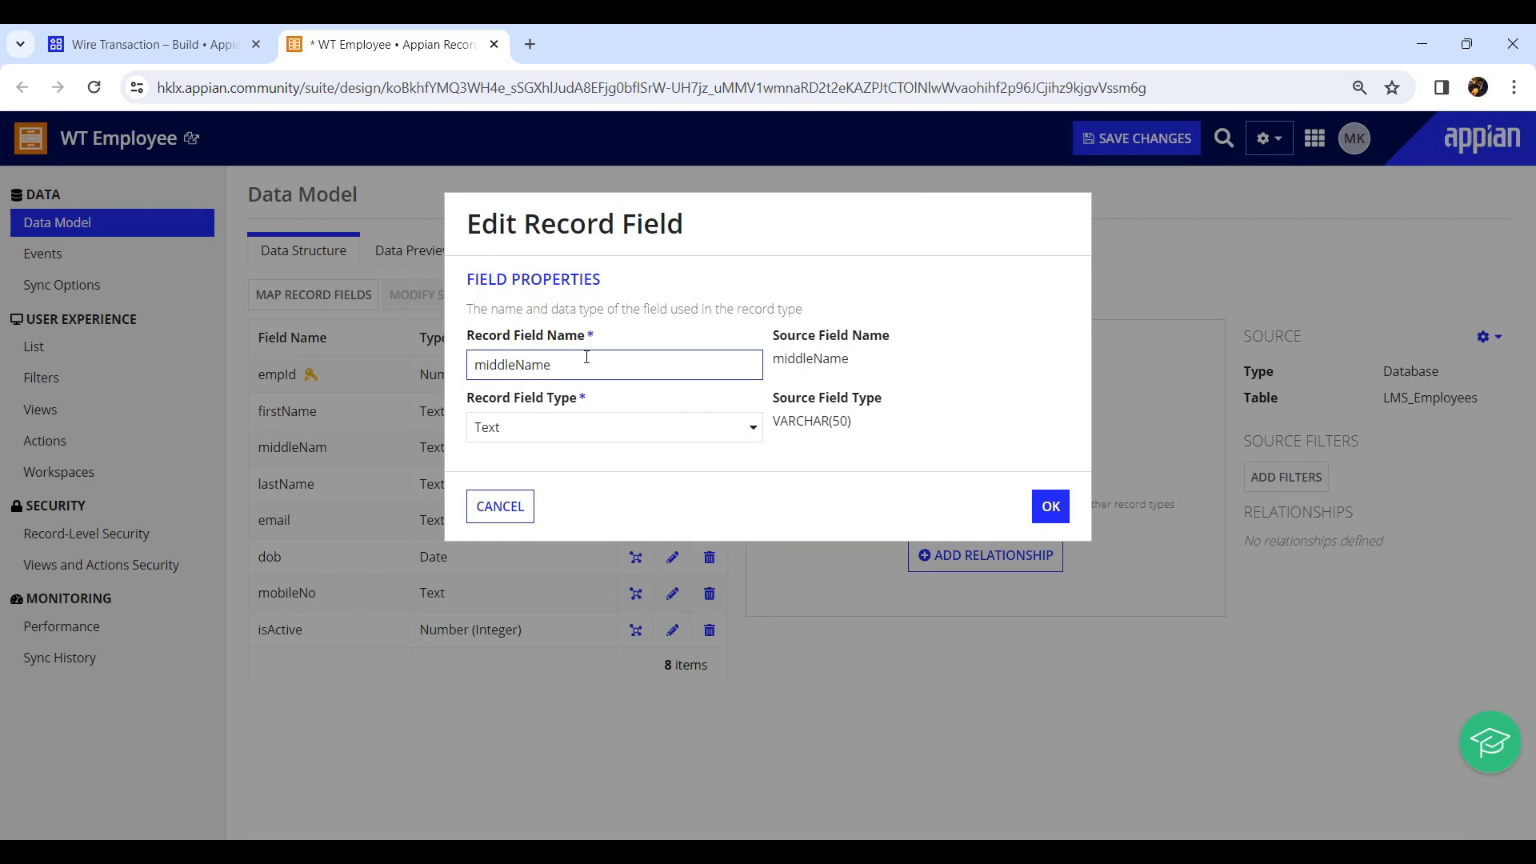
Confirm the middleName record field edit and save the record type changes.
click(1051, 506)
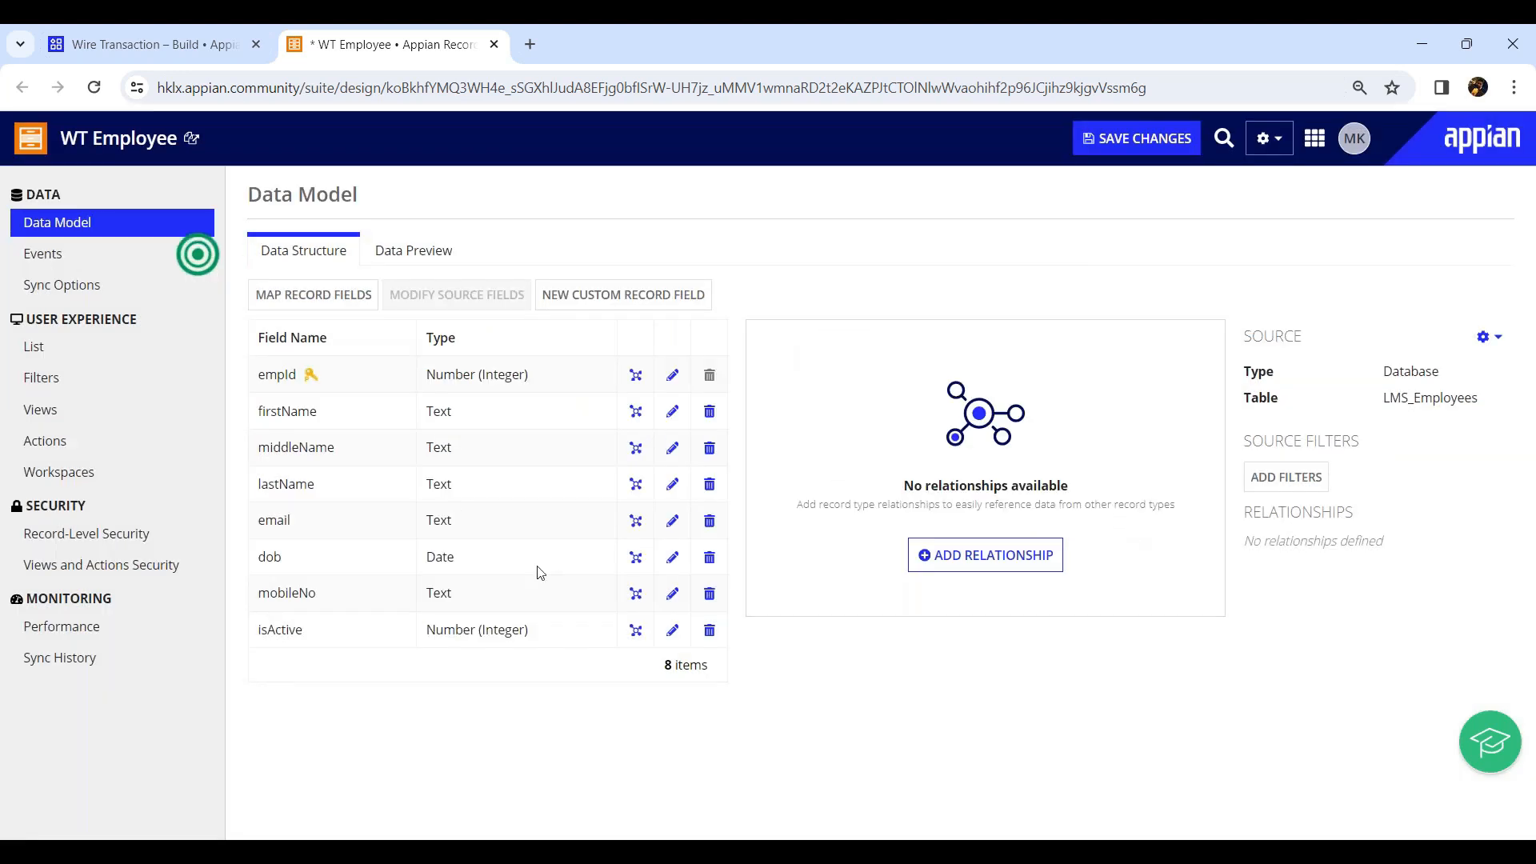
click(1117, 149)
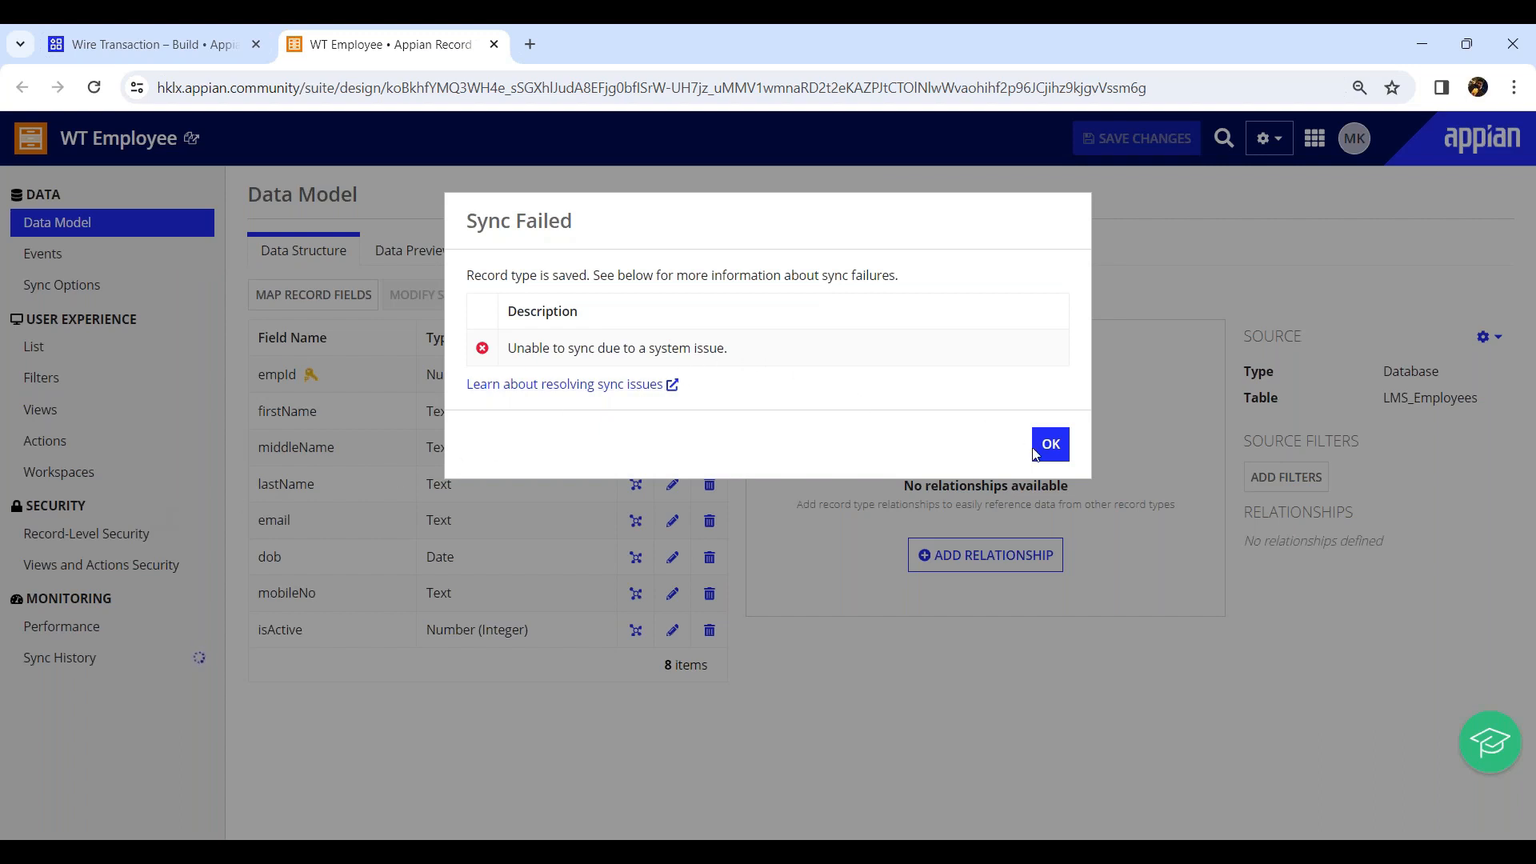
Examine the sync failure details, the sync history and the record type's sync options.
click(674, 387)
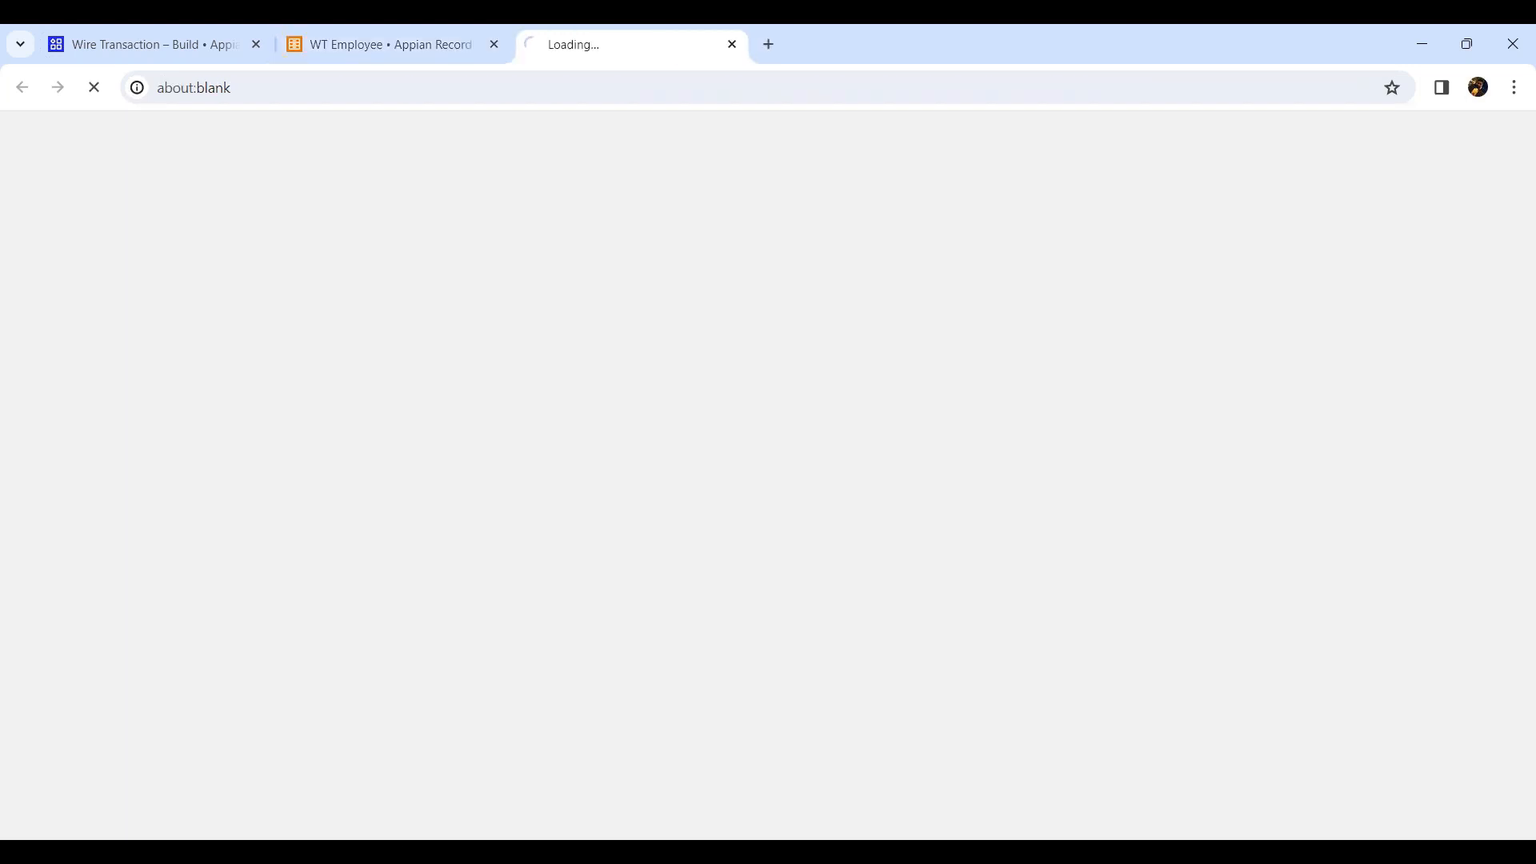
middle_click(657, 59)
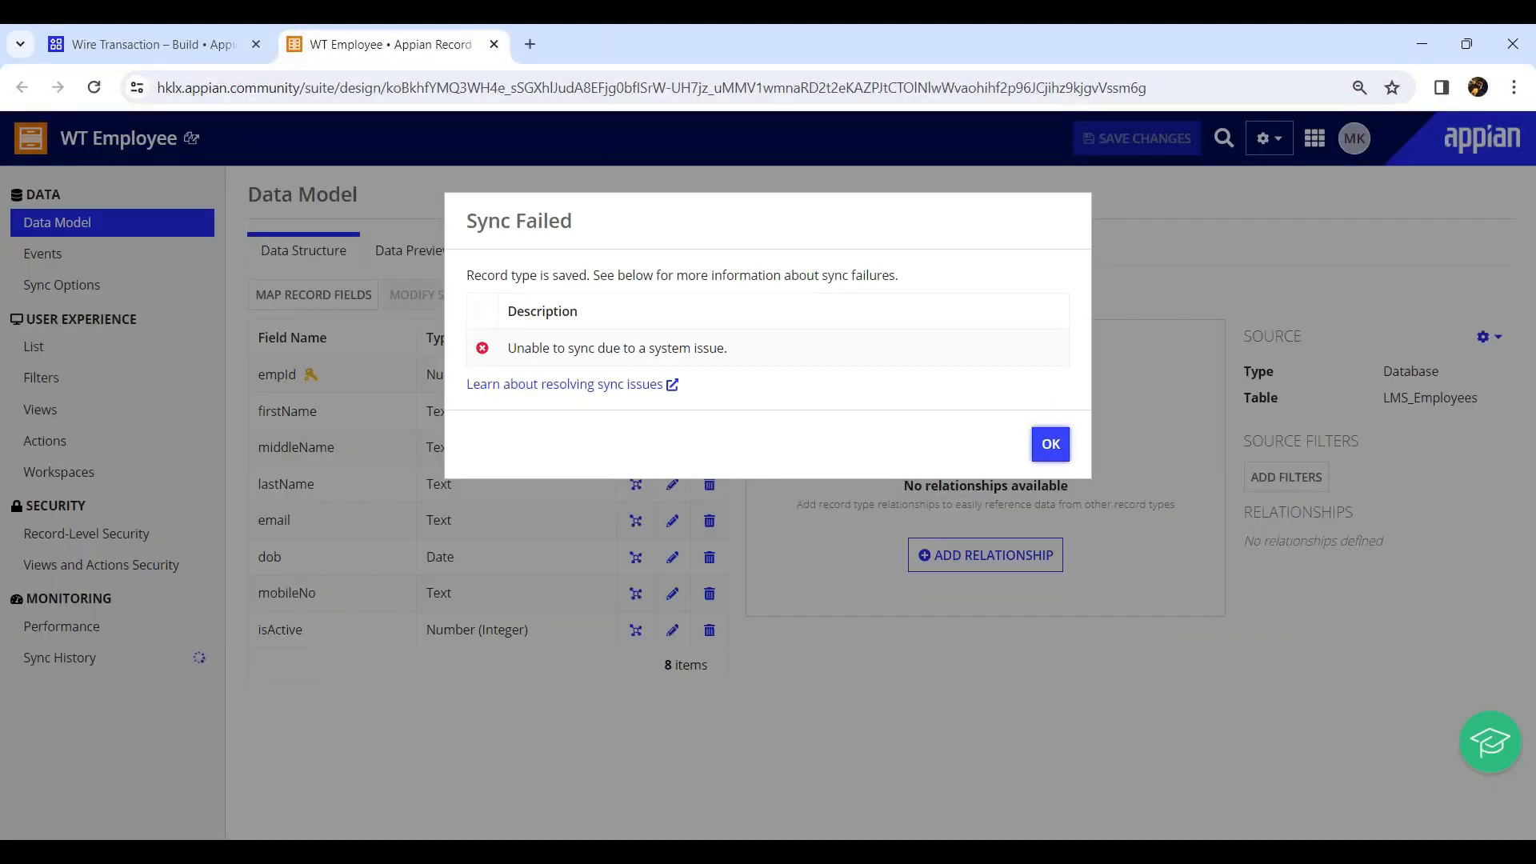
click(95, 88)
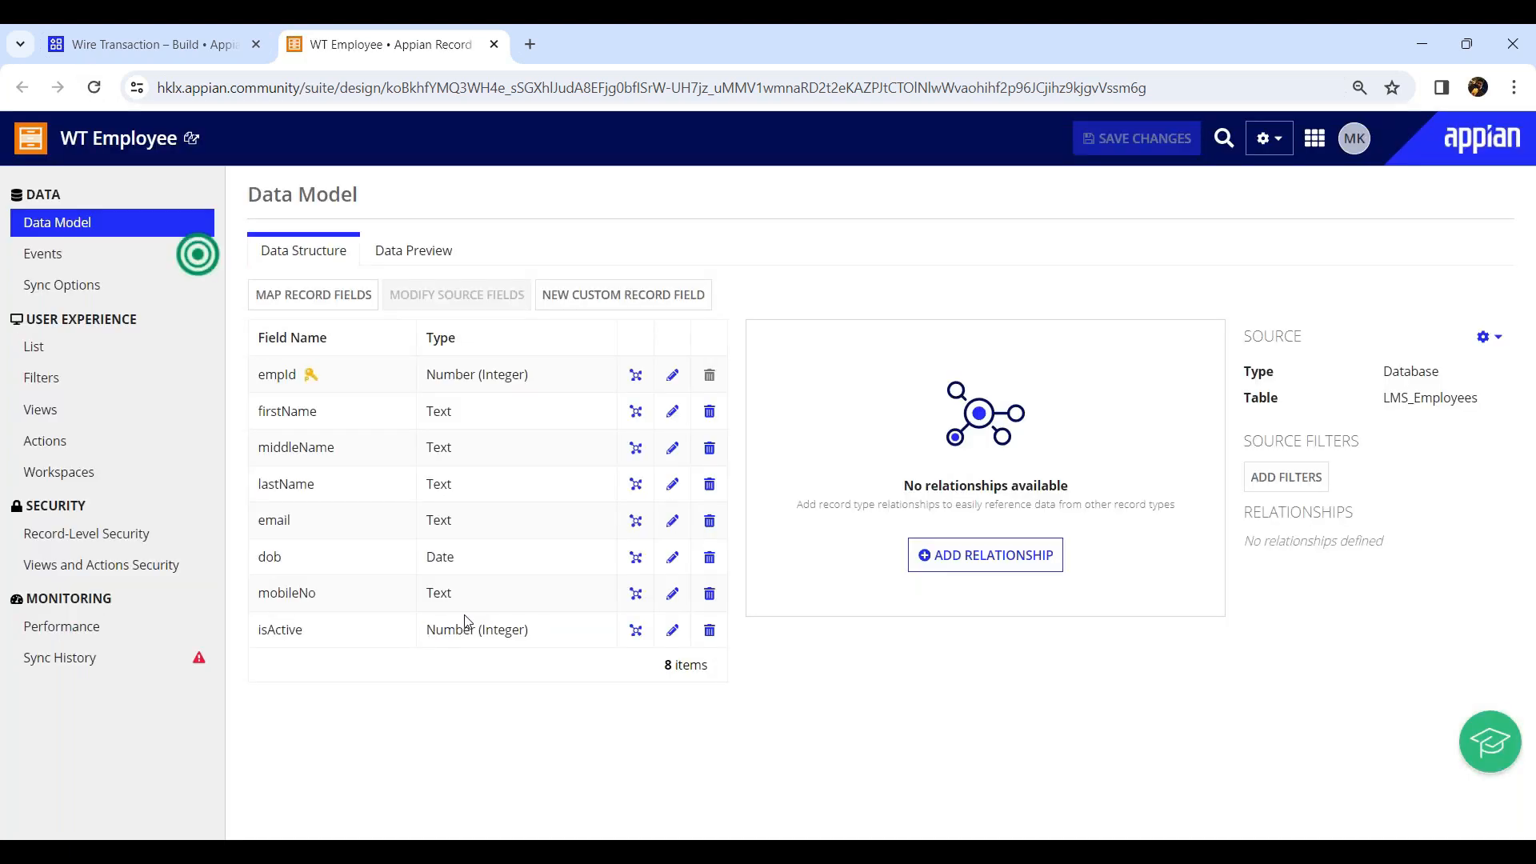
click(130, 659)
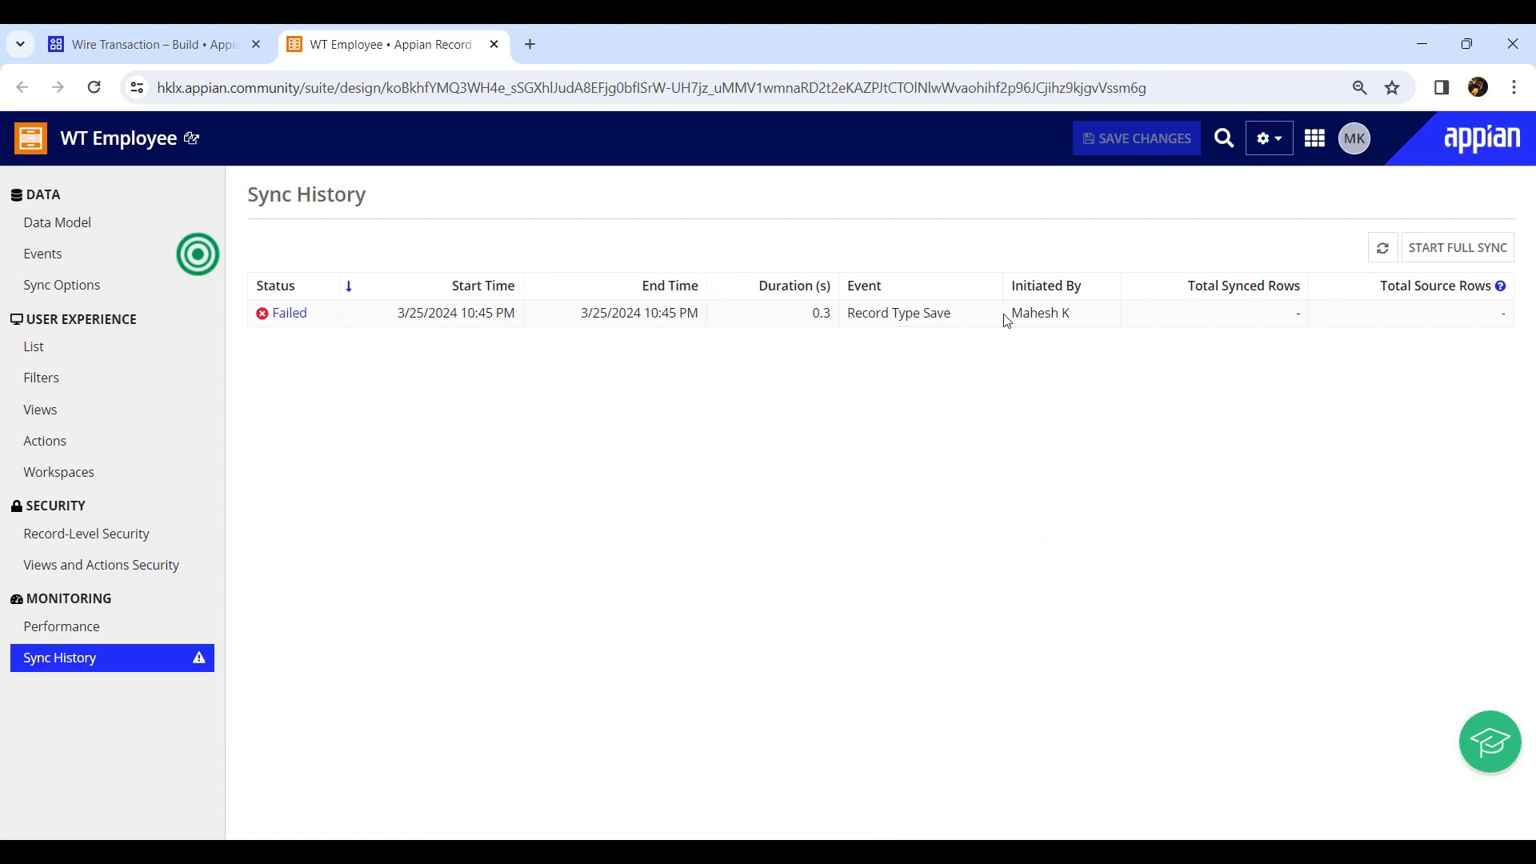
click(124, 223)
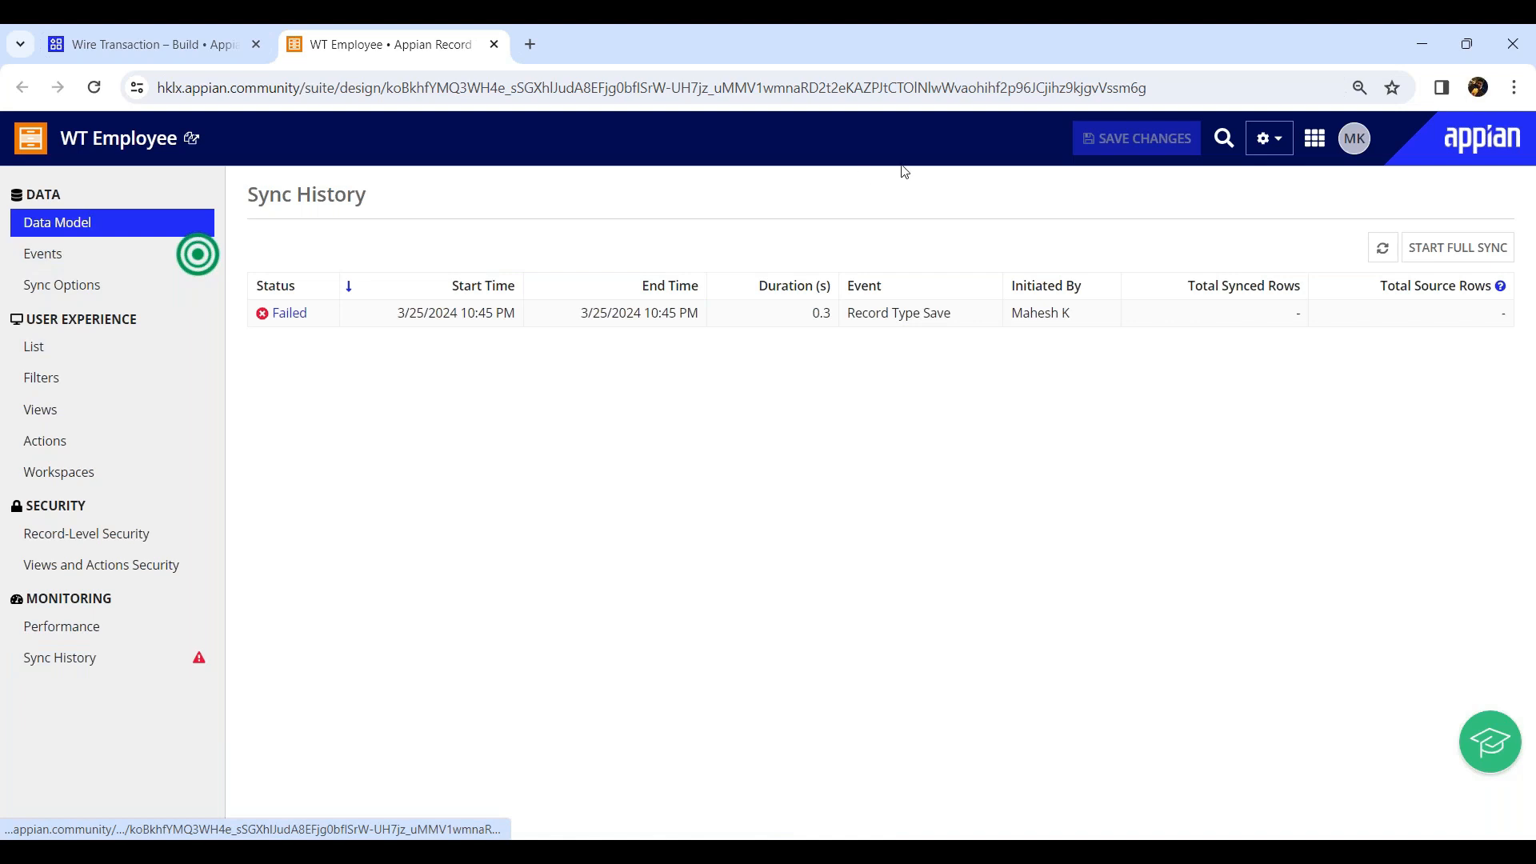
click(56, 264)
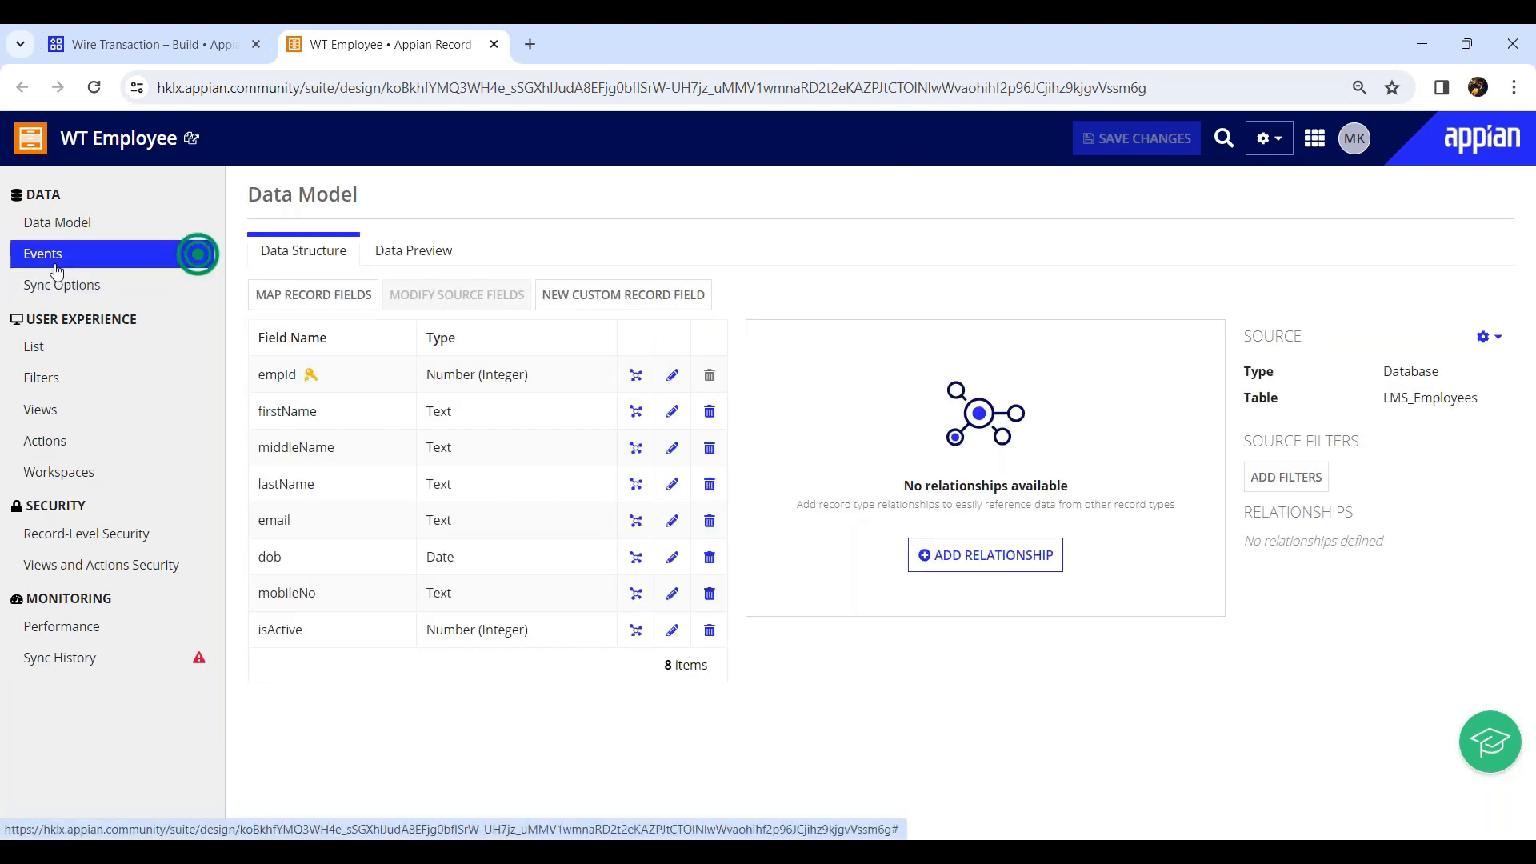
click(57, 282)
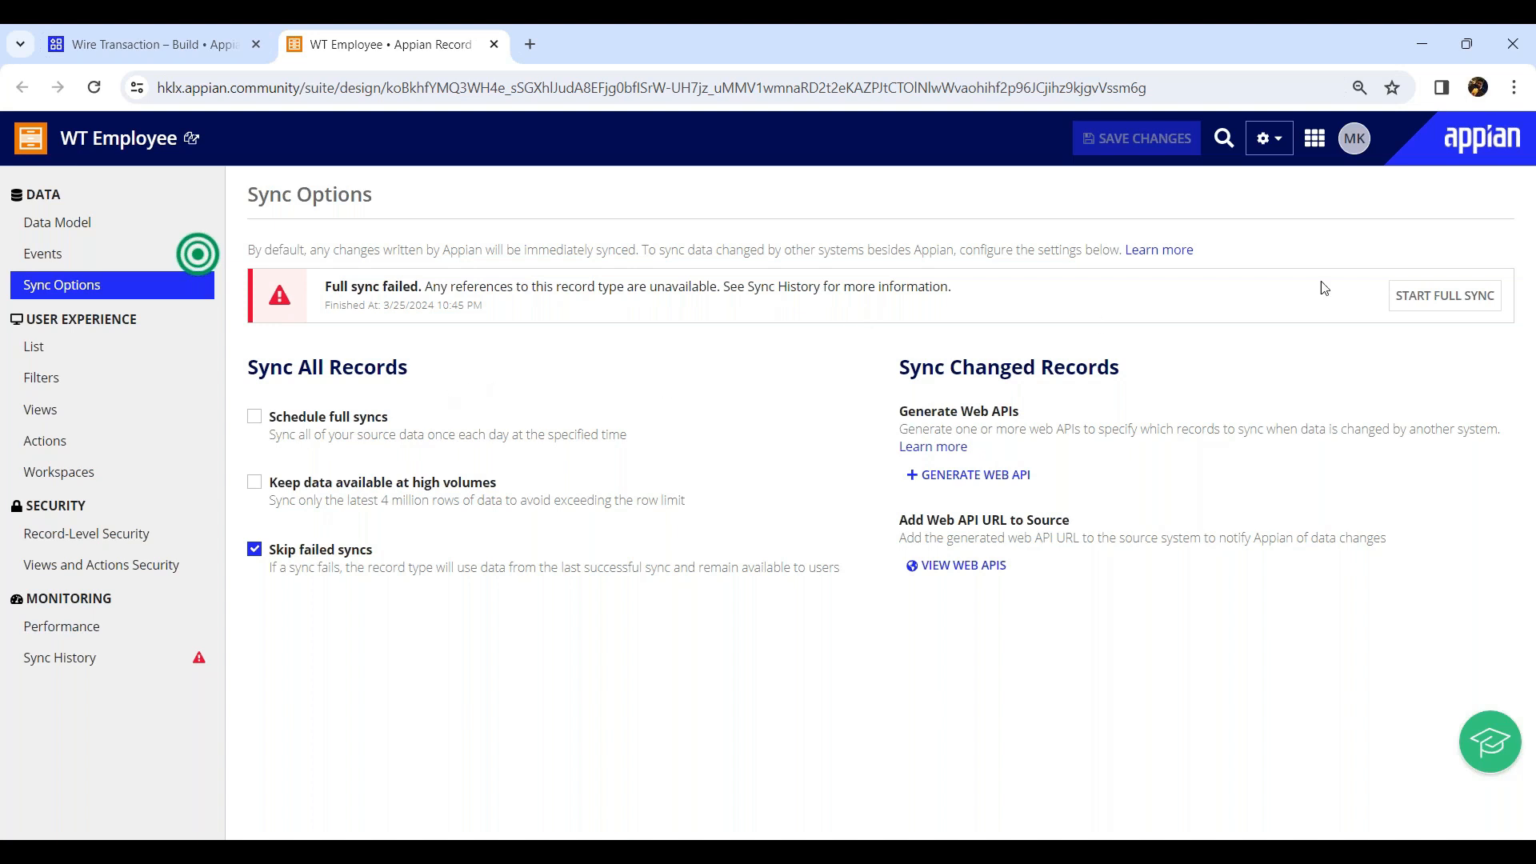
Run a full sync of the record type and open its record list.
click(1449, 308)
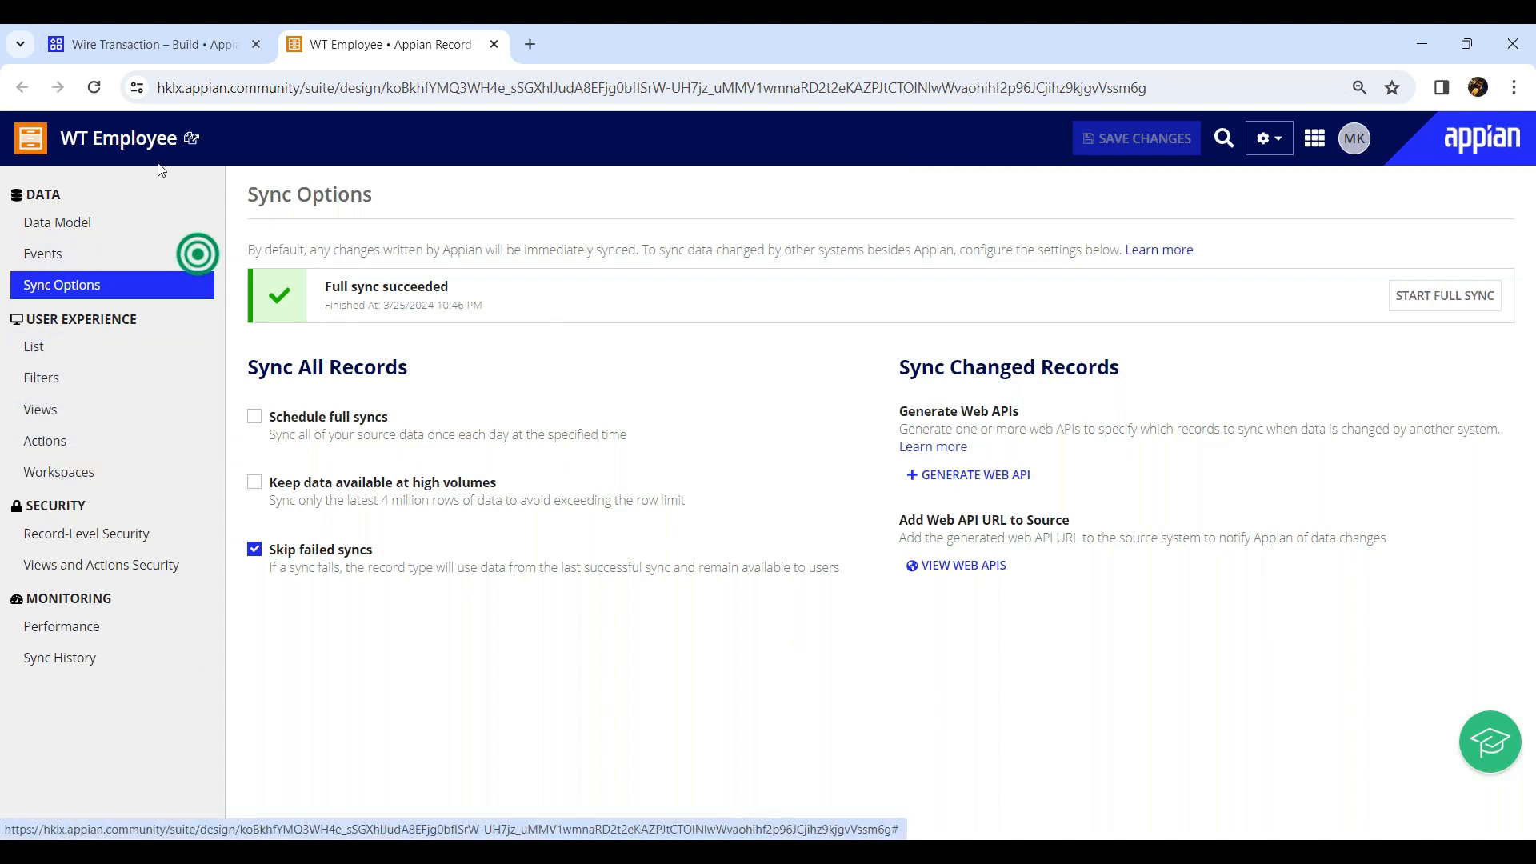
click(191, 138)
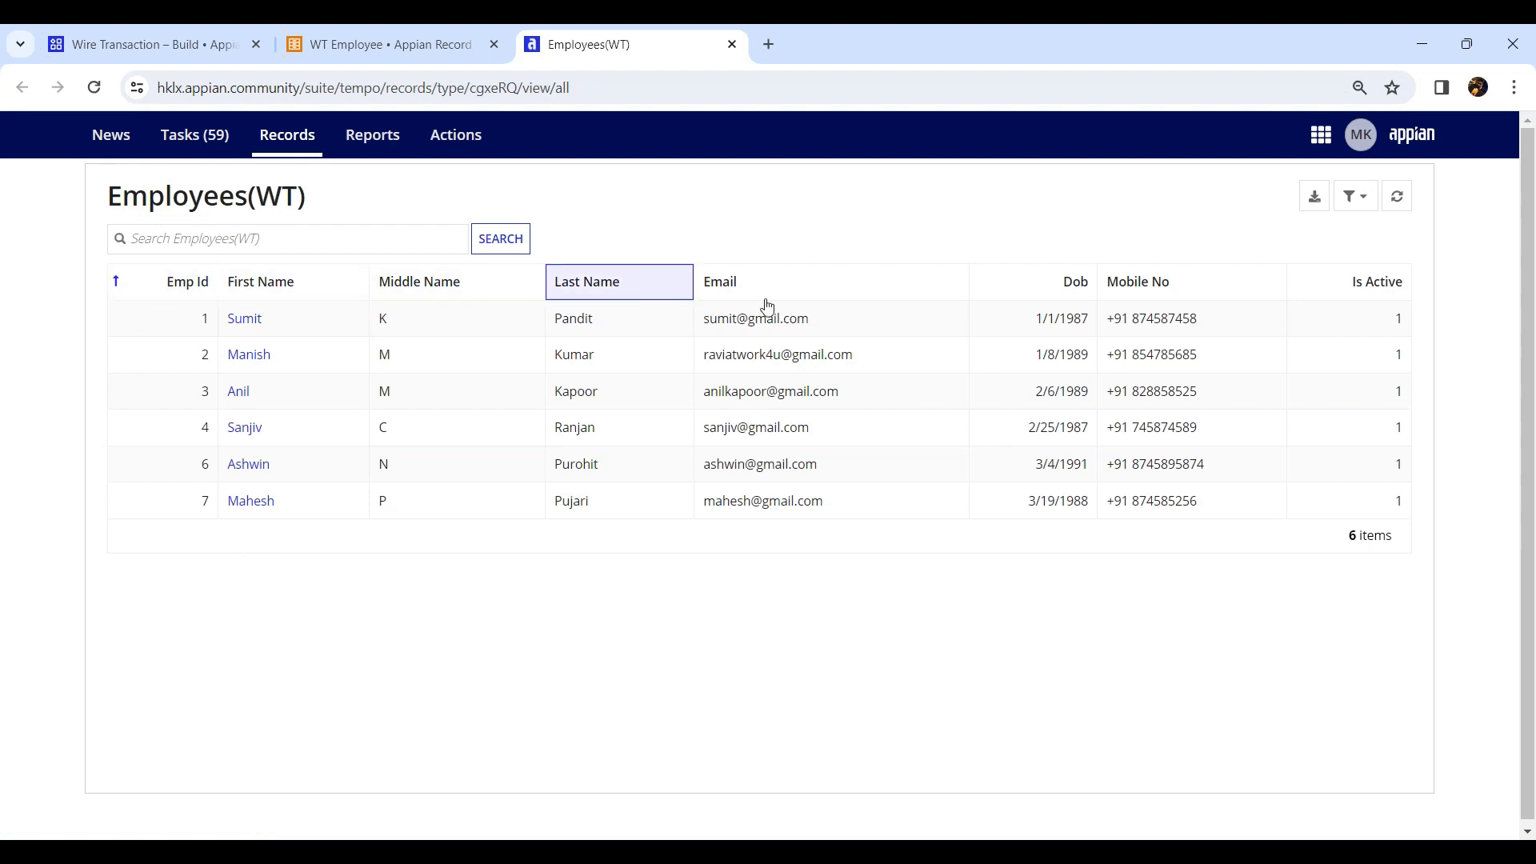
Review the Employees(WT) record list and the WT Employee record field mapping, then close both tabs.
click(229, 235)
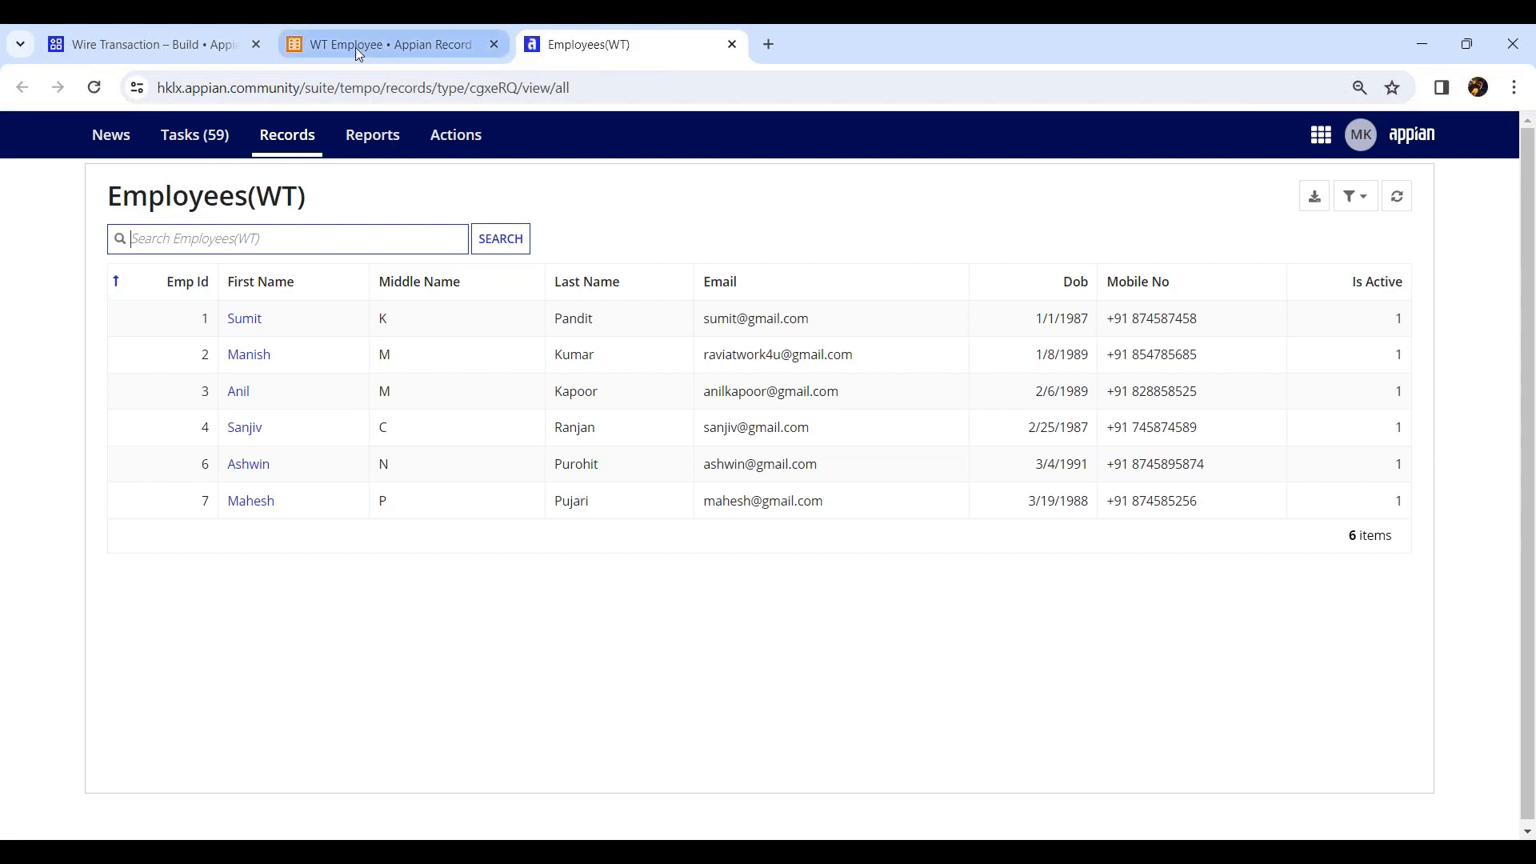
mouse_move(359, 54)
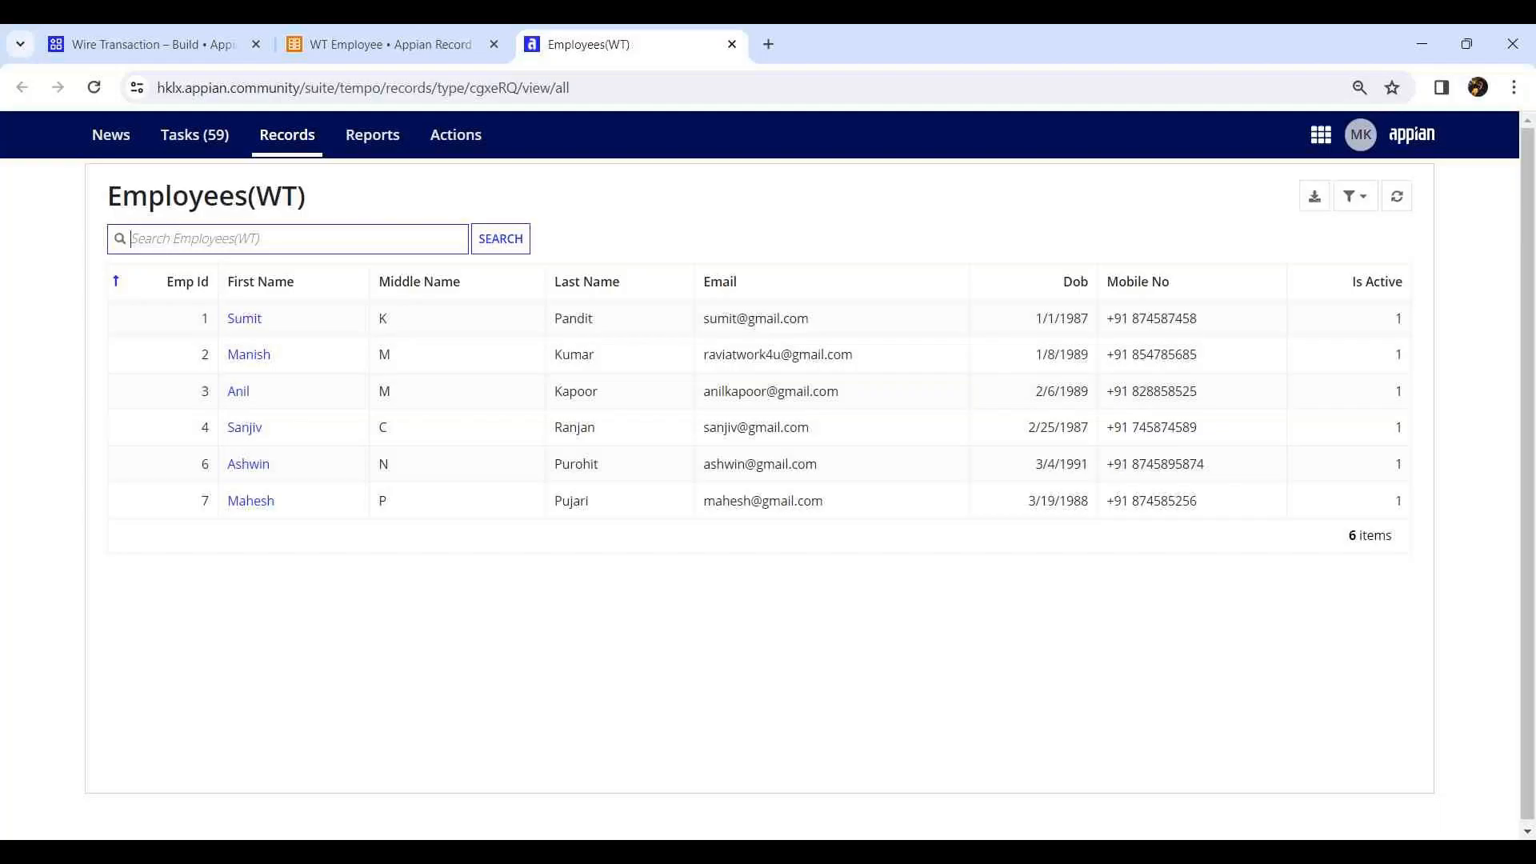
click(365, 41)
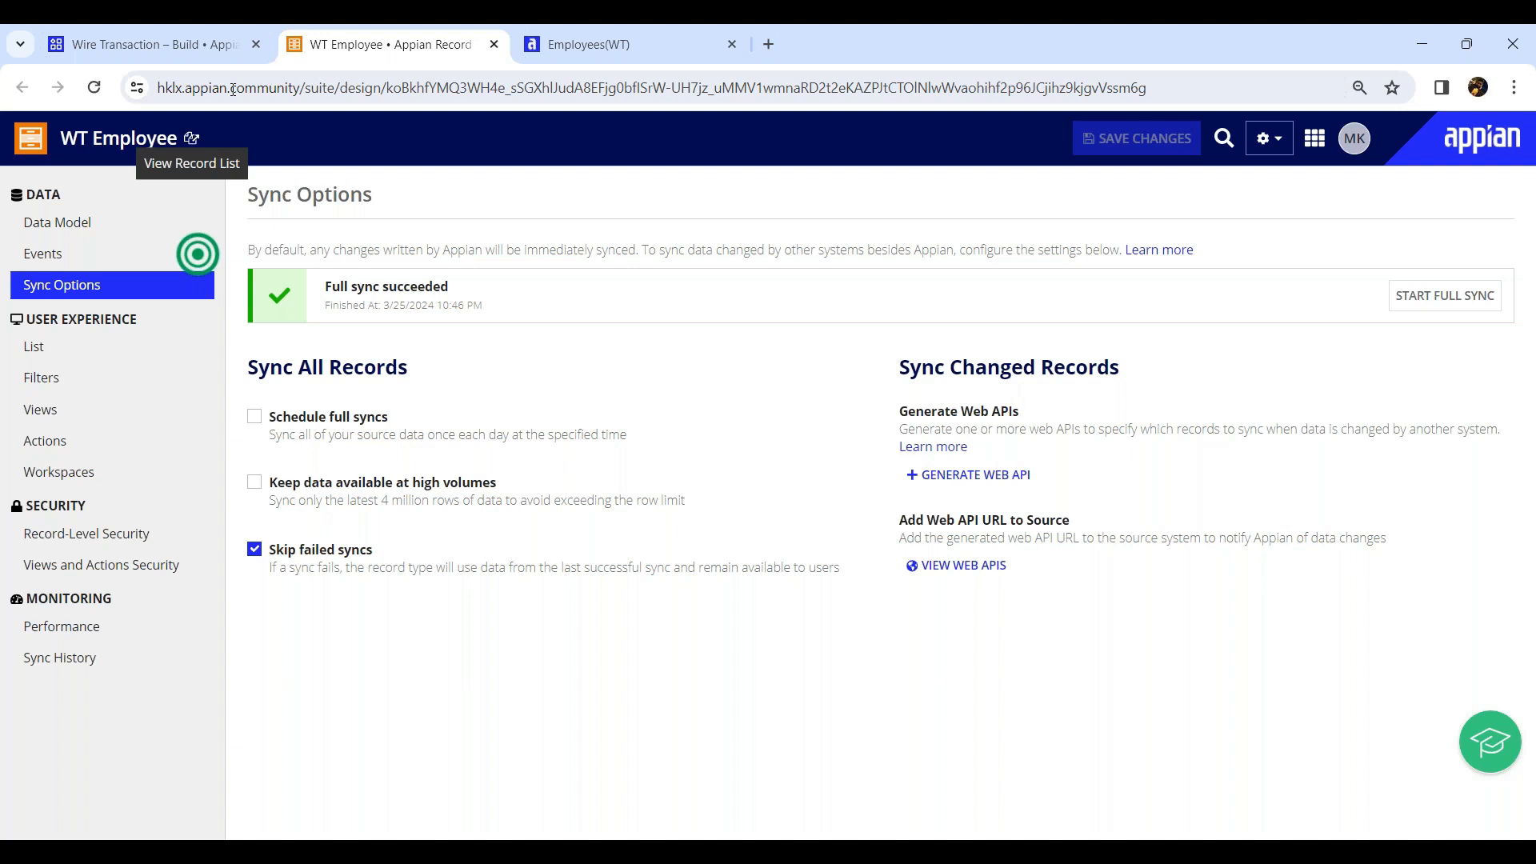
click(57, 223)
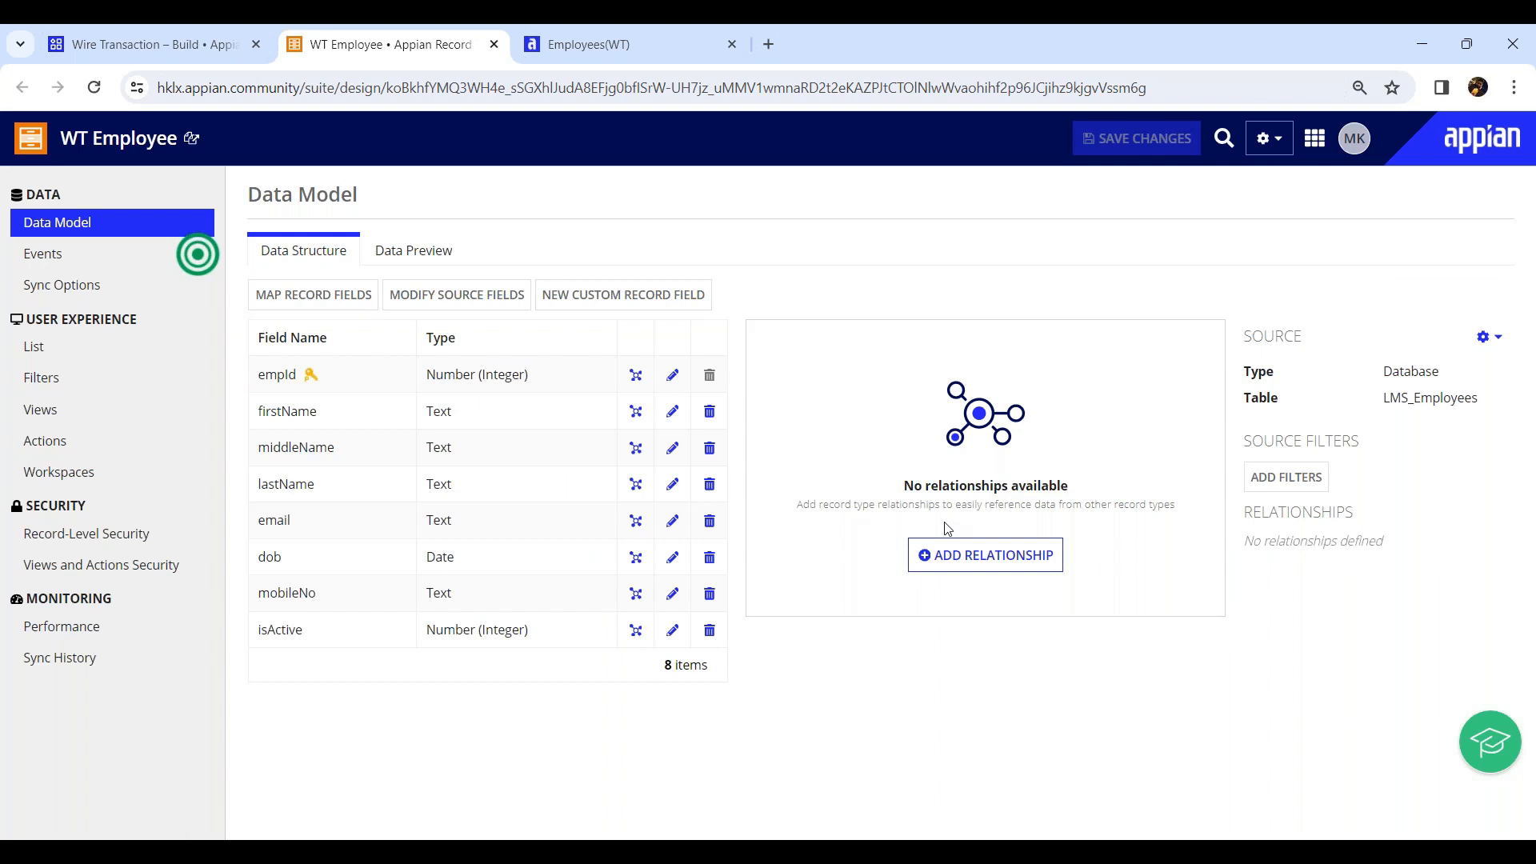
click(355, 311)
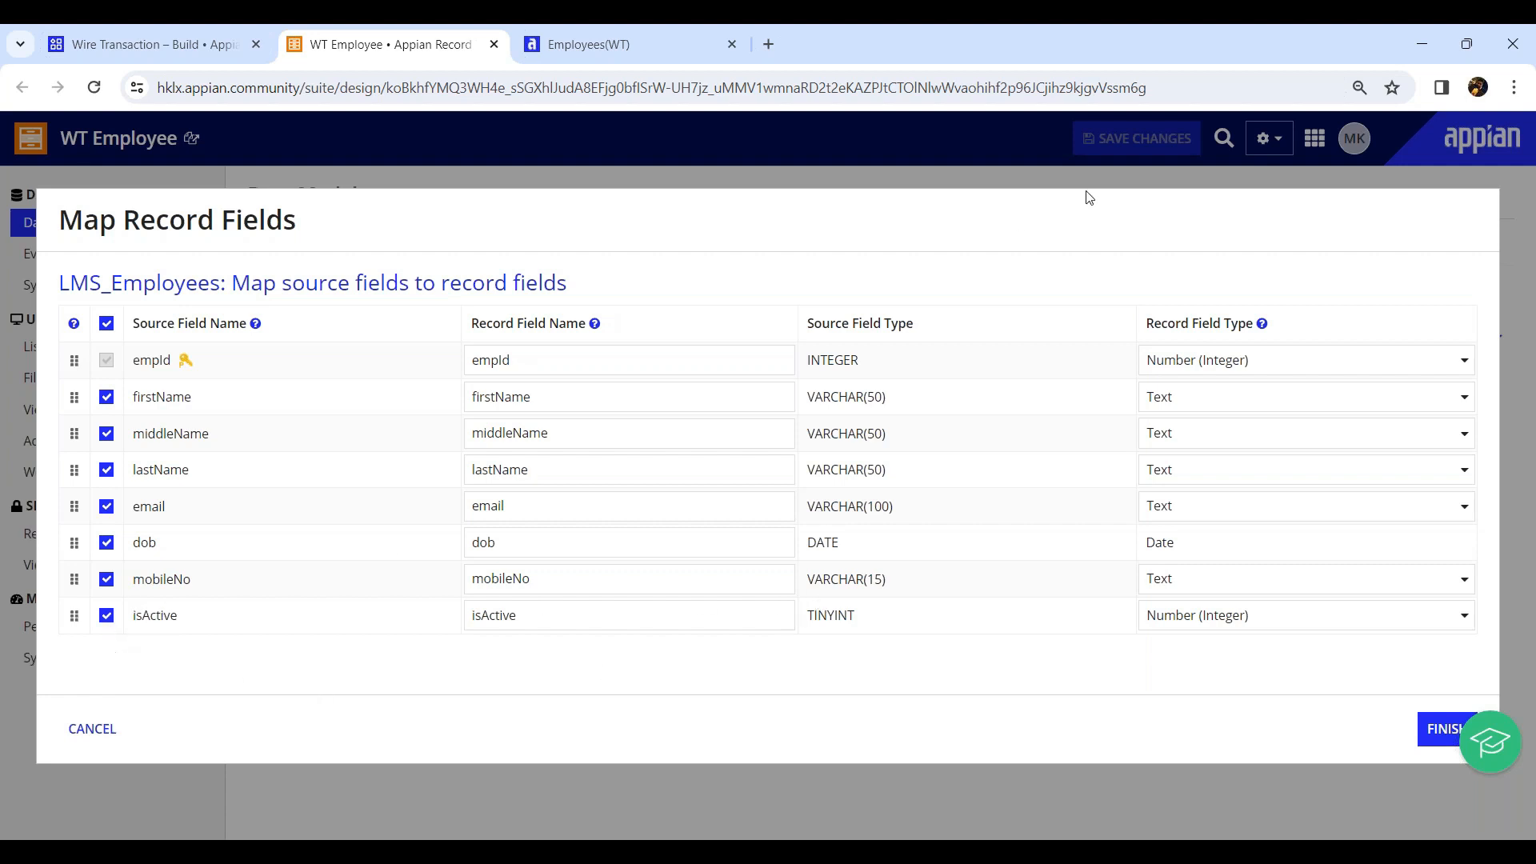
click(86, 730)
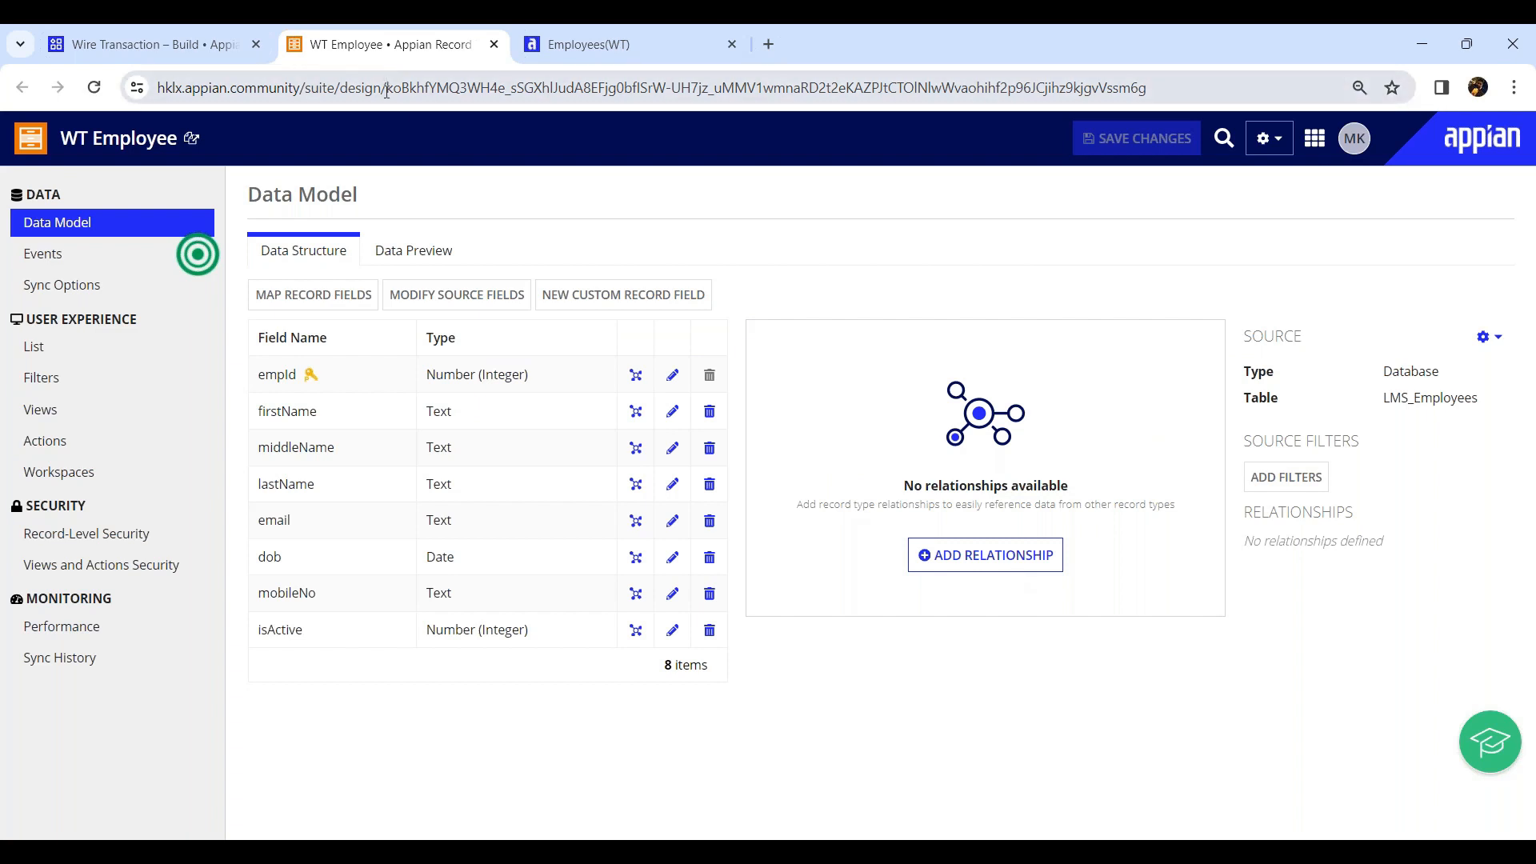
middle_click(365, 51)
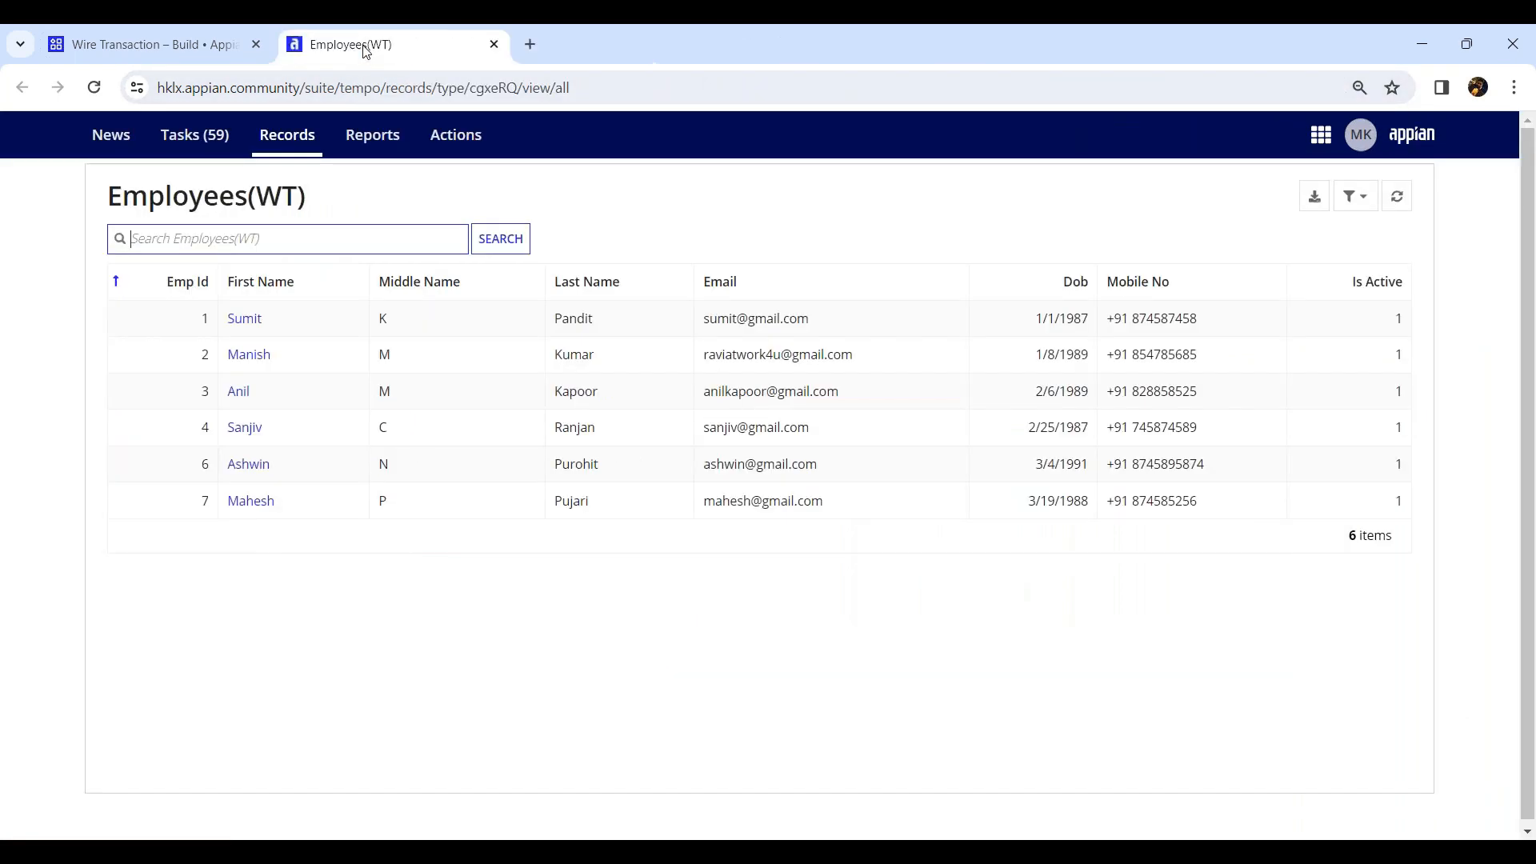
middle_click(364, 47)
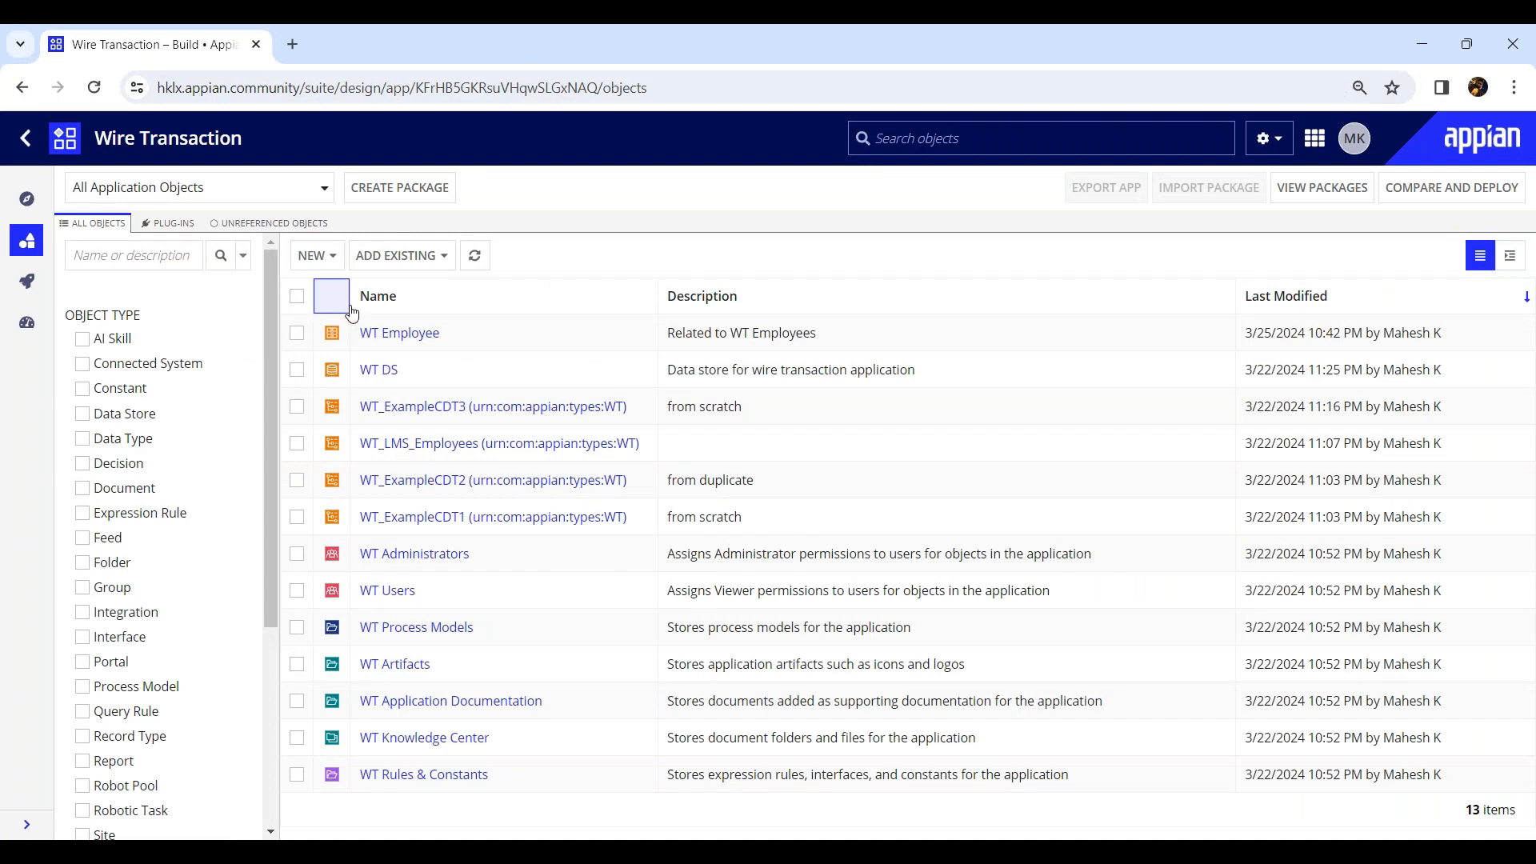
click(327, 258)
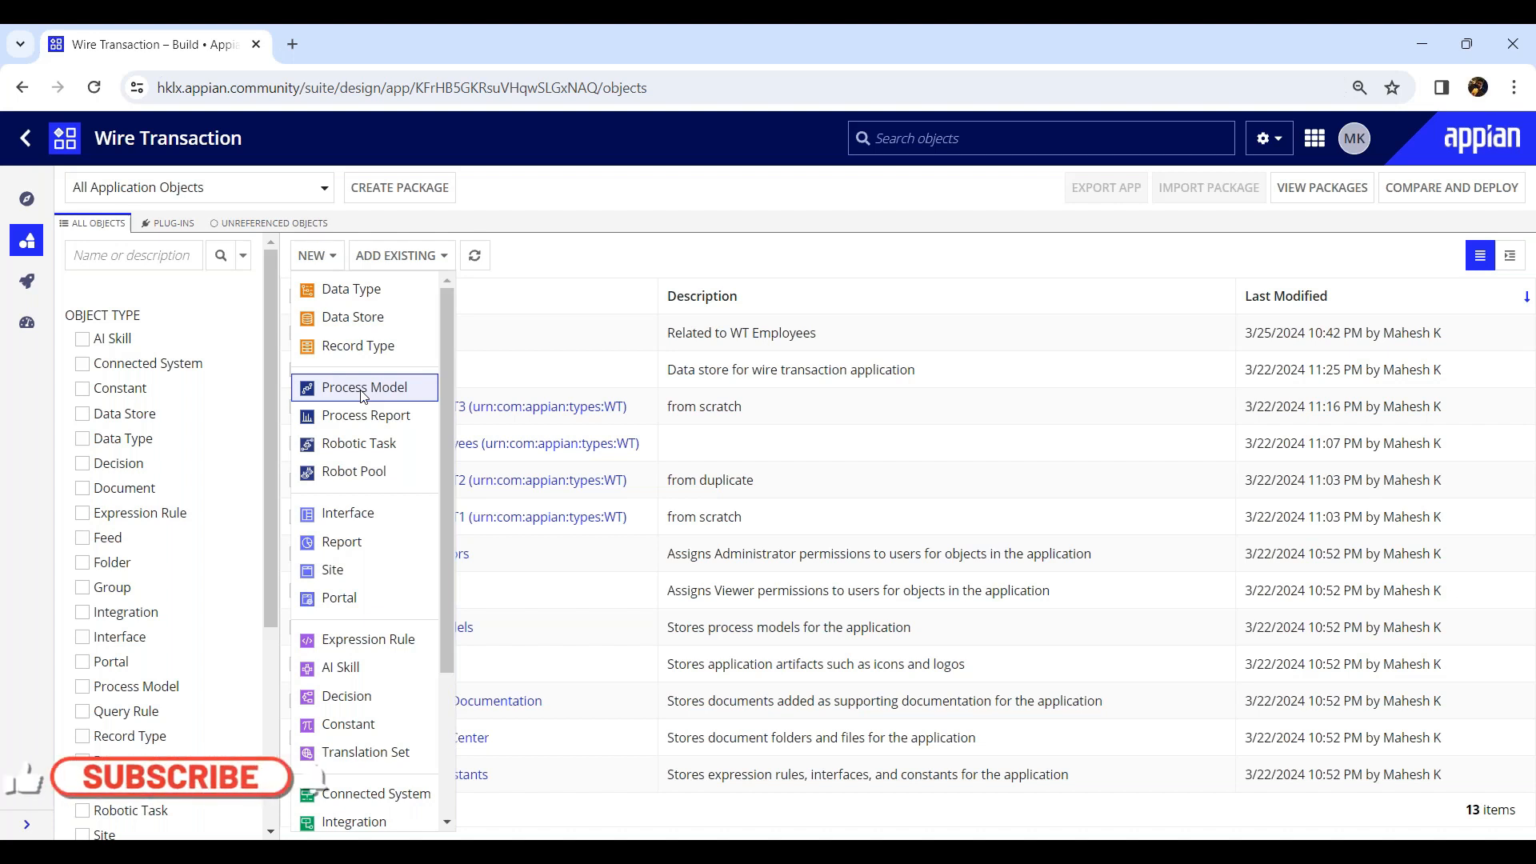
click(597, 261)
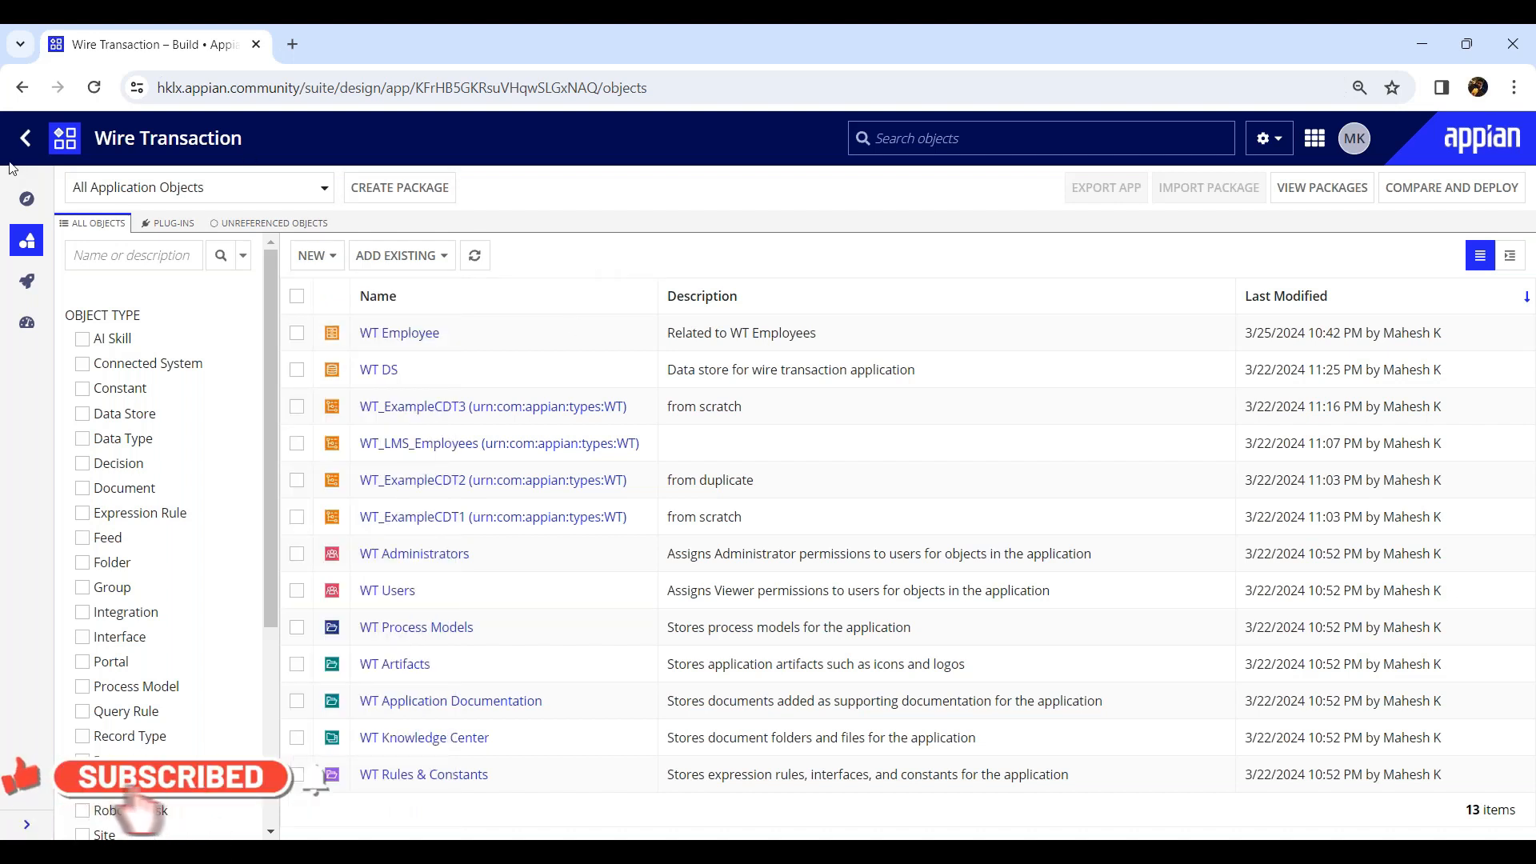
Open the Leave Management System application and examine the nodes of the LMS Apply Leave process model.
click(27, 141)
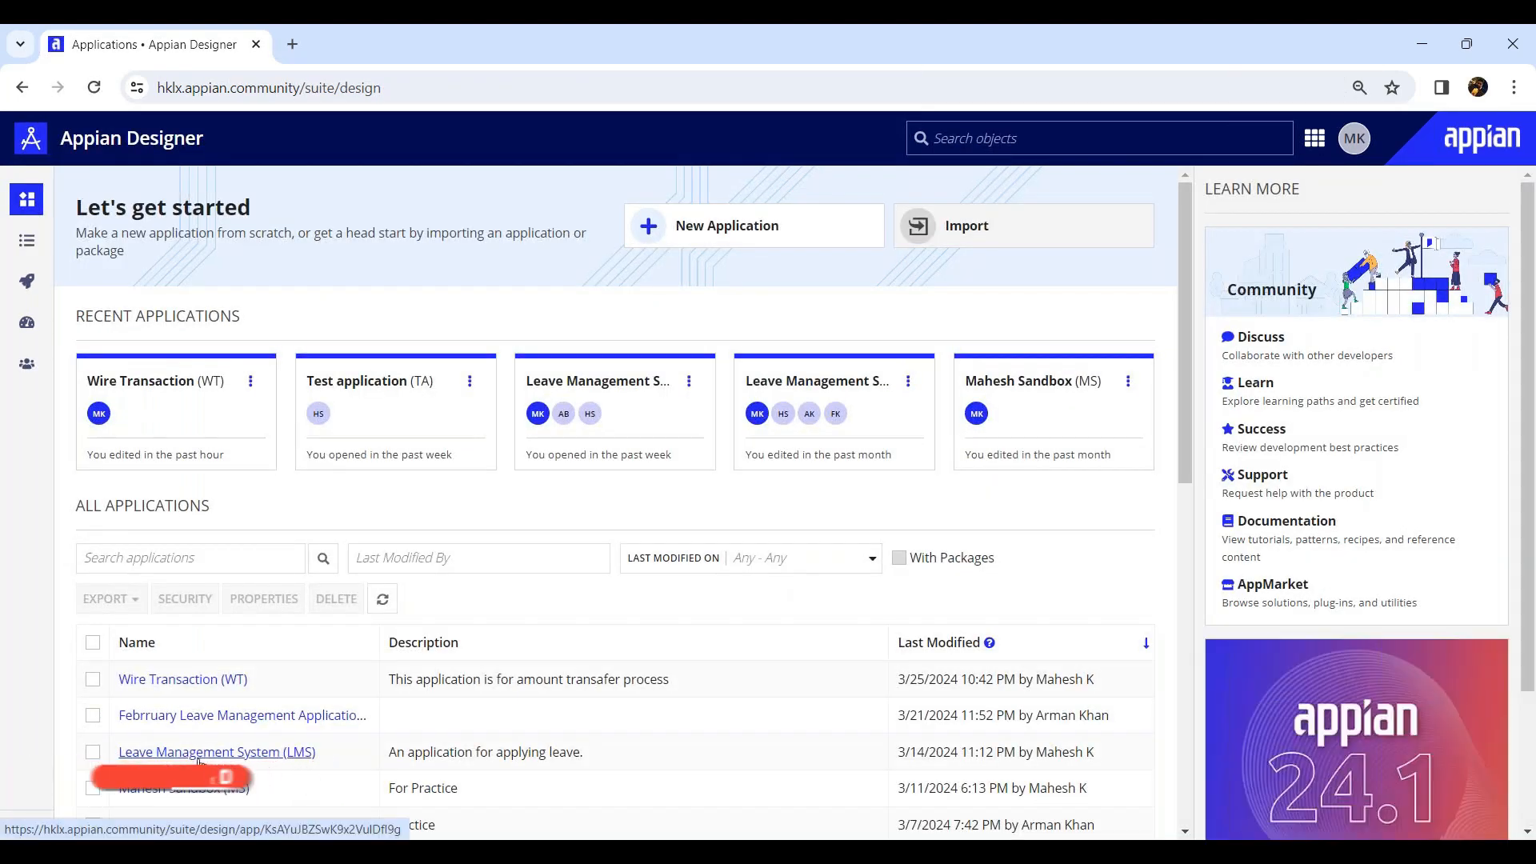
click(196, 754)
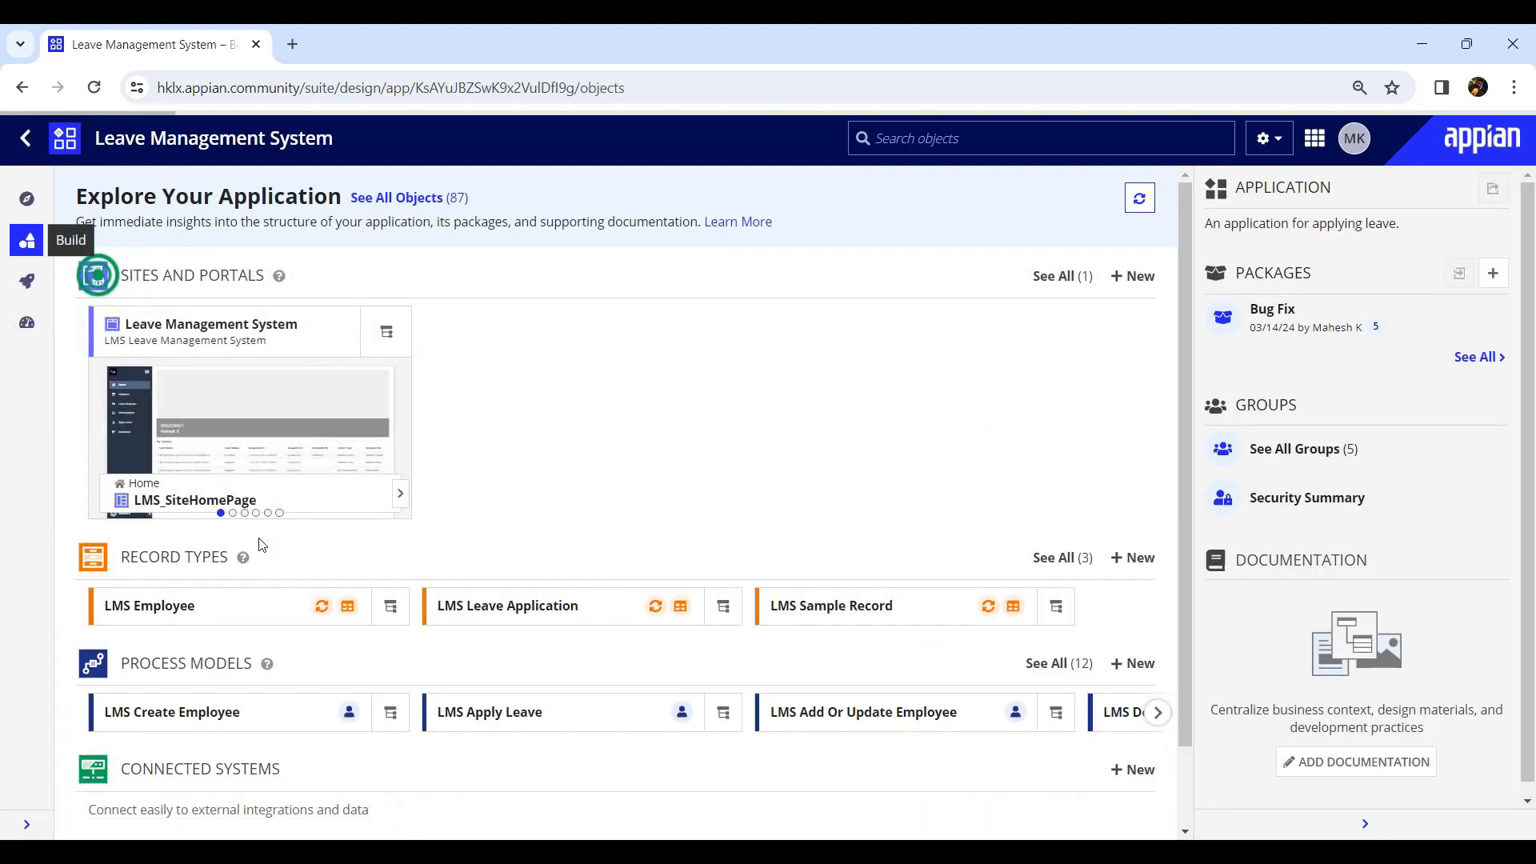
scroll(466, 576, down, 5)
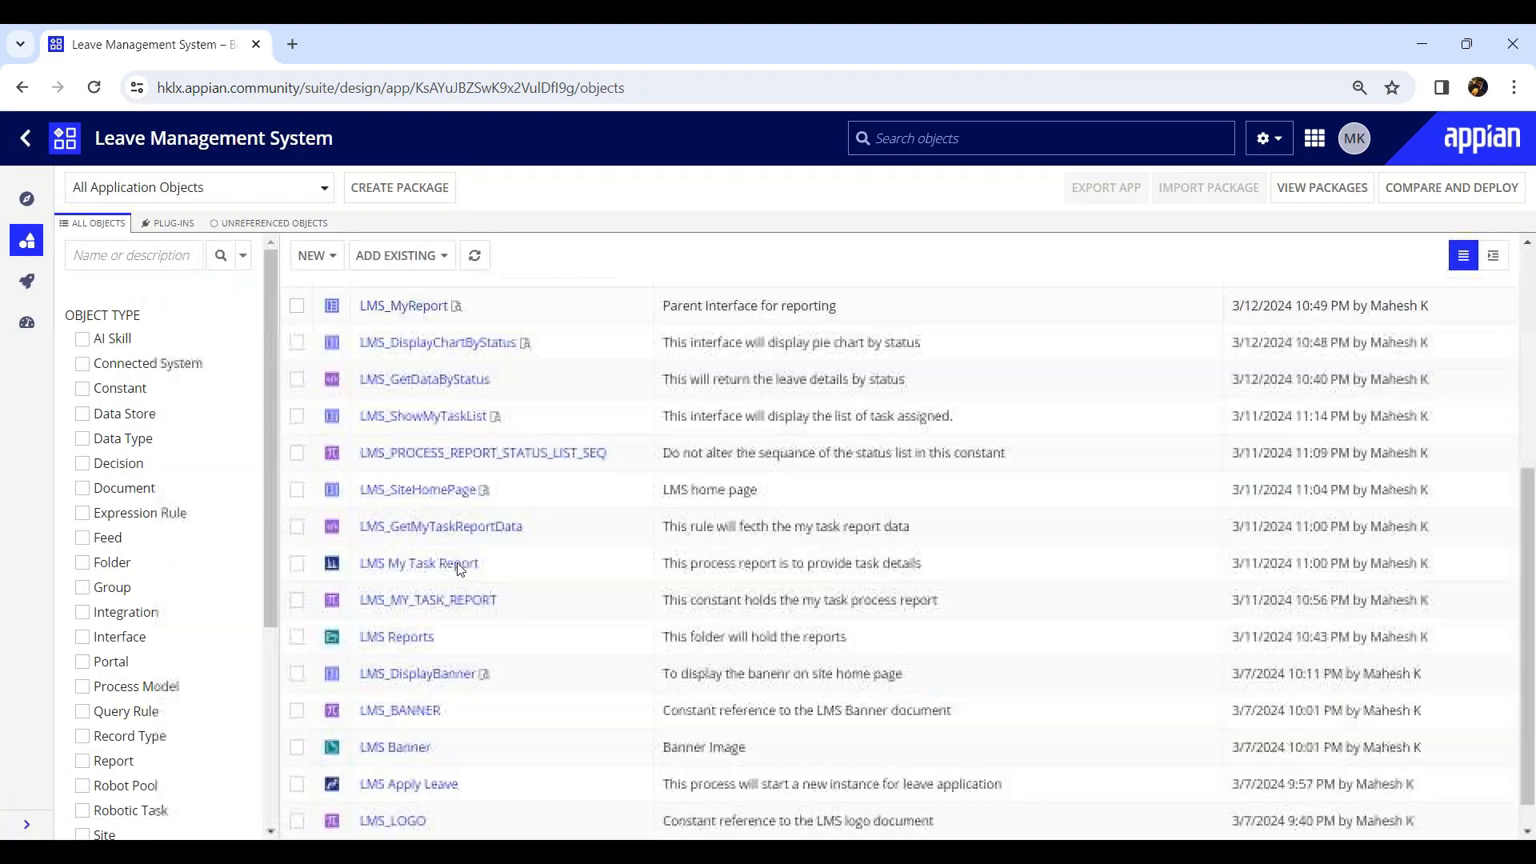
click(412, 753)
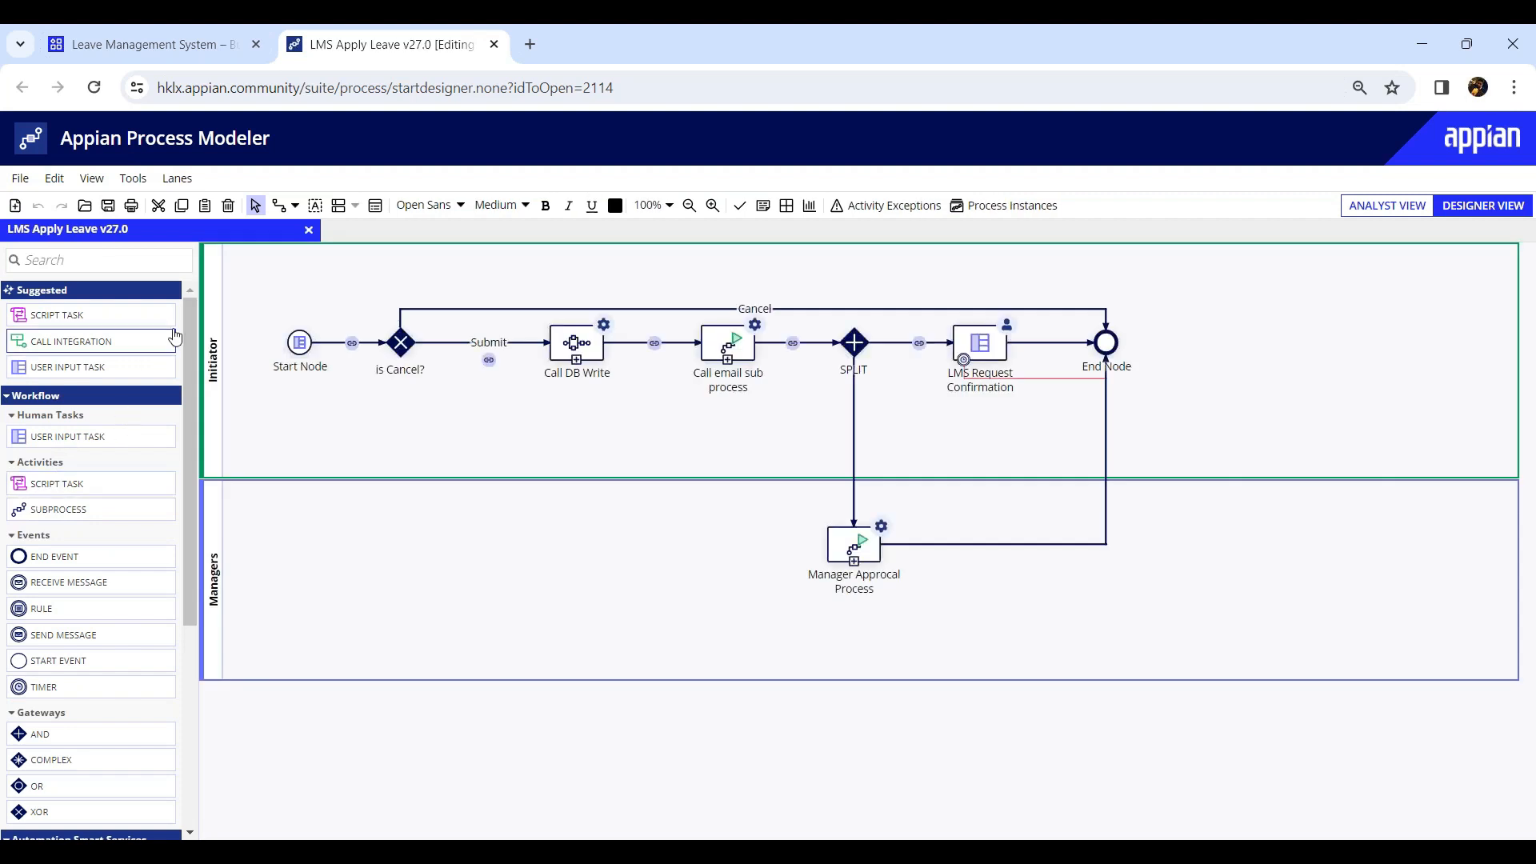
mouse_move(184, 349)
mouse_down()
mouse_move(179, 620)
mouse_move(202, 532)
mouse_move(180, 321)
mouse_up()
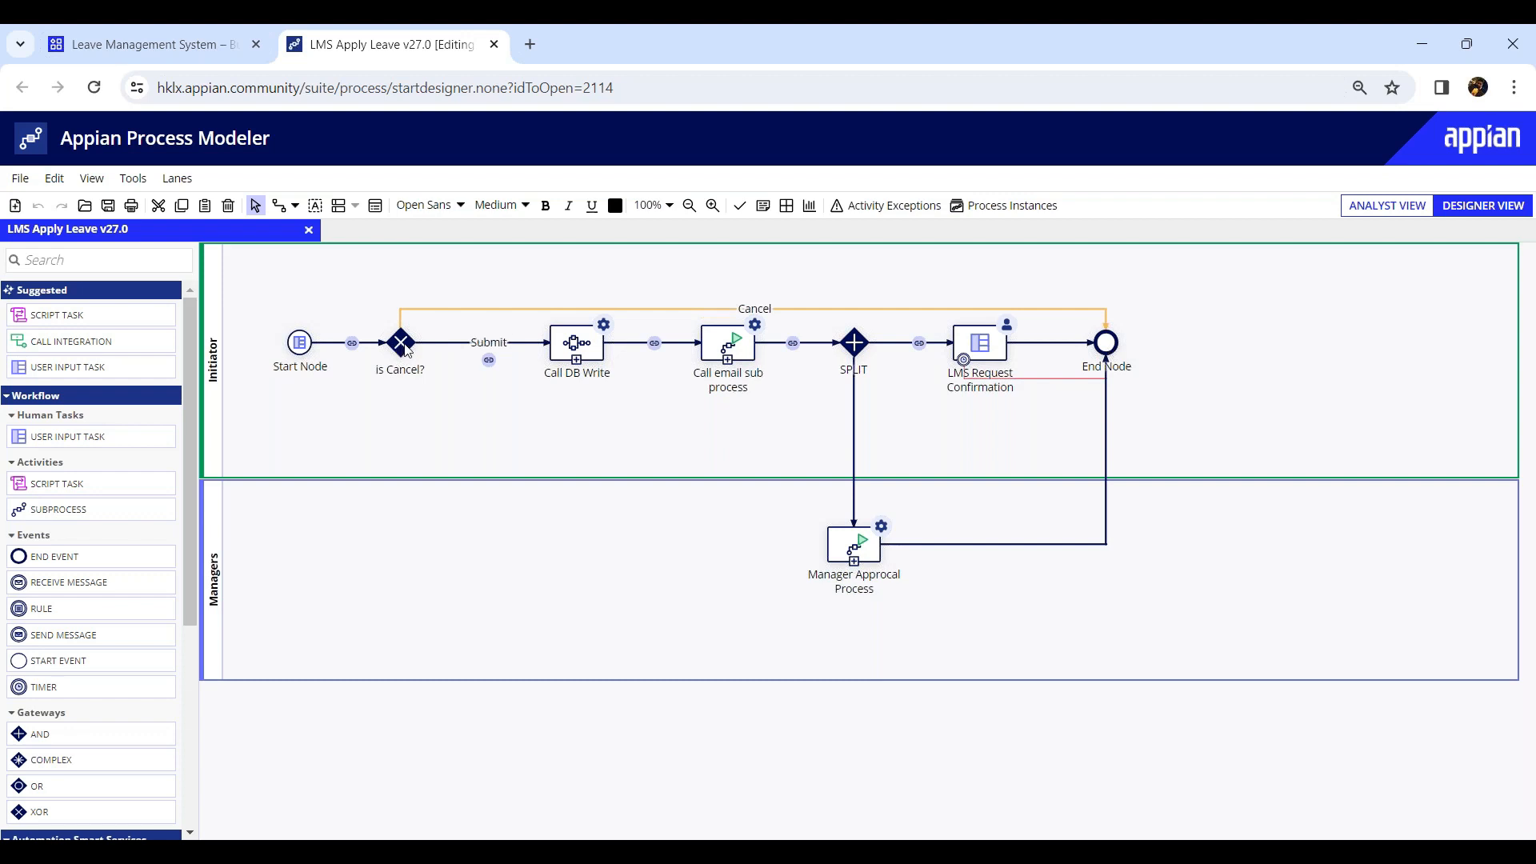
click(599, 349)
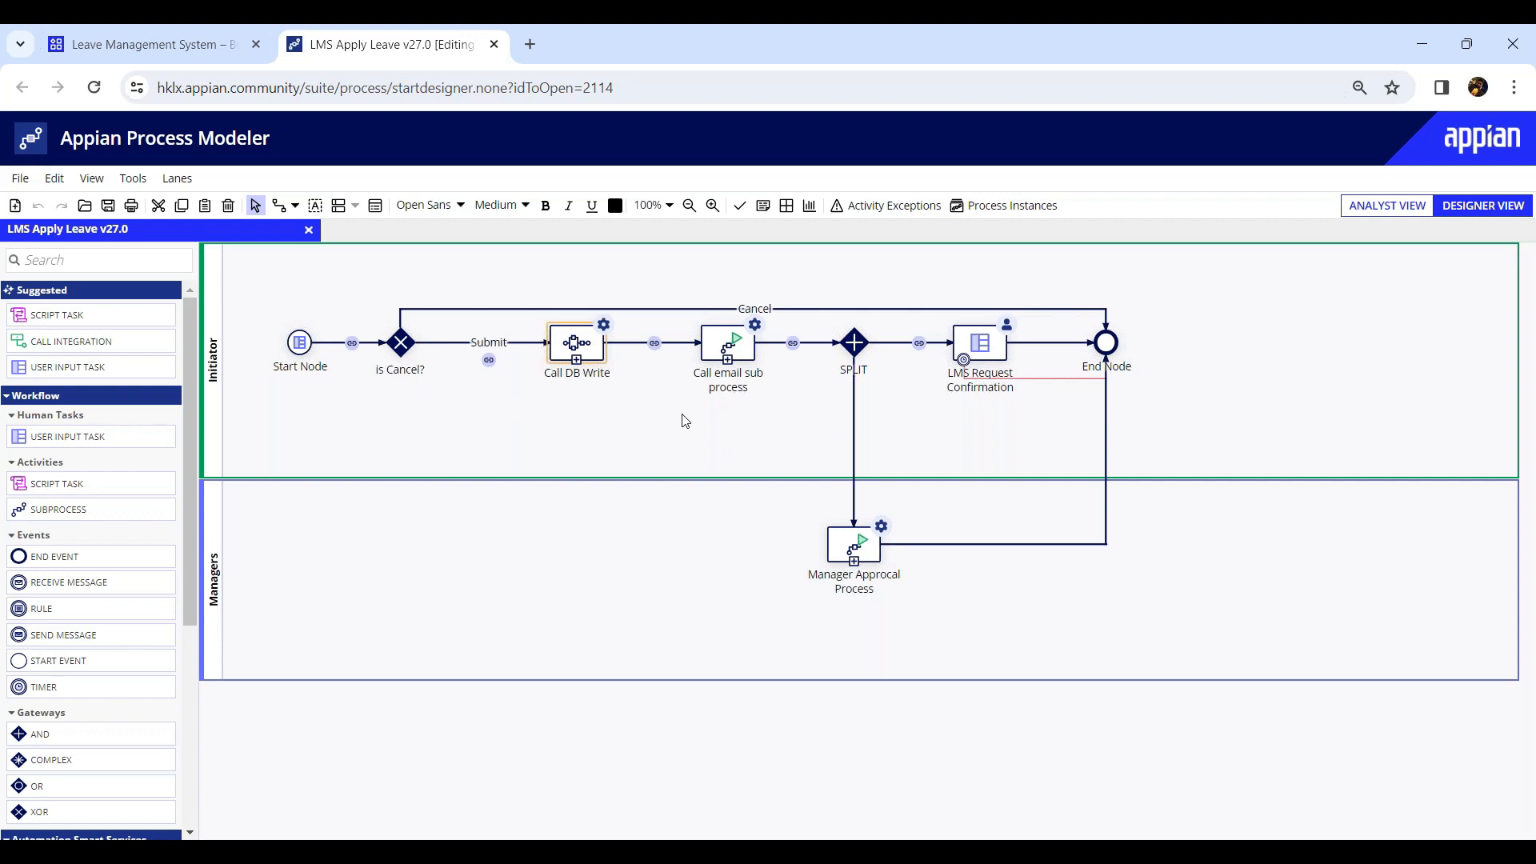
click(725, 339)
click(984, 350)
click(857, 562)
click(493, 45)
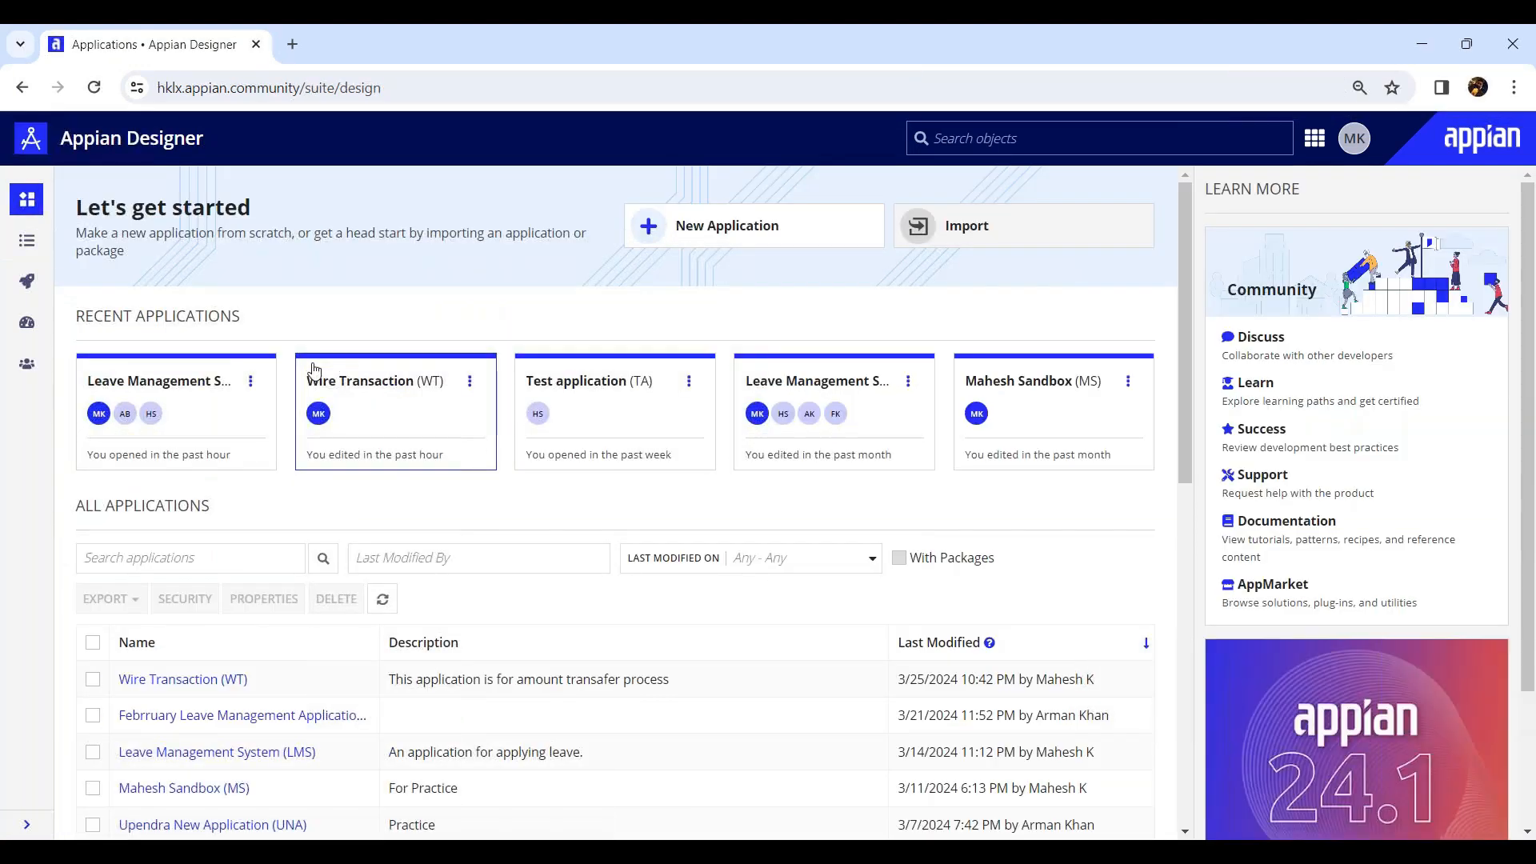
click(200, 678)
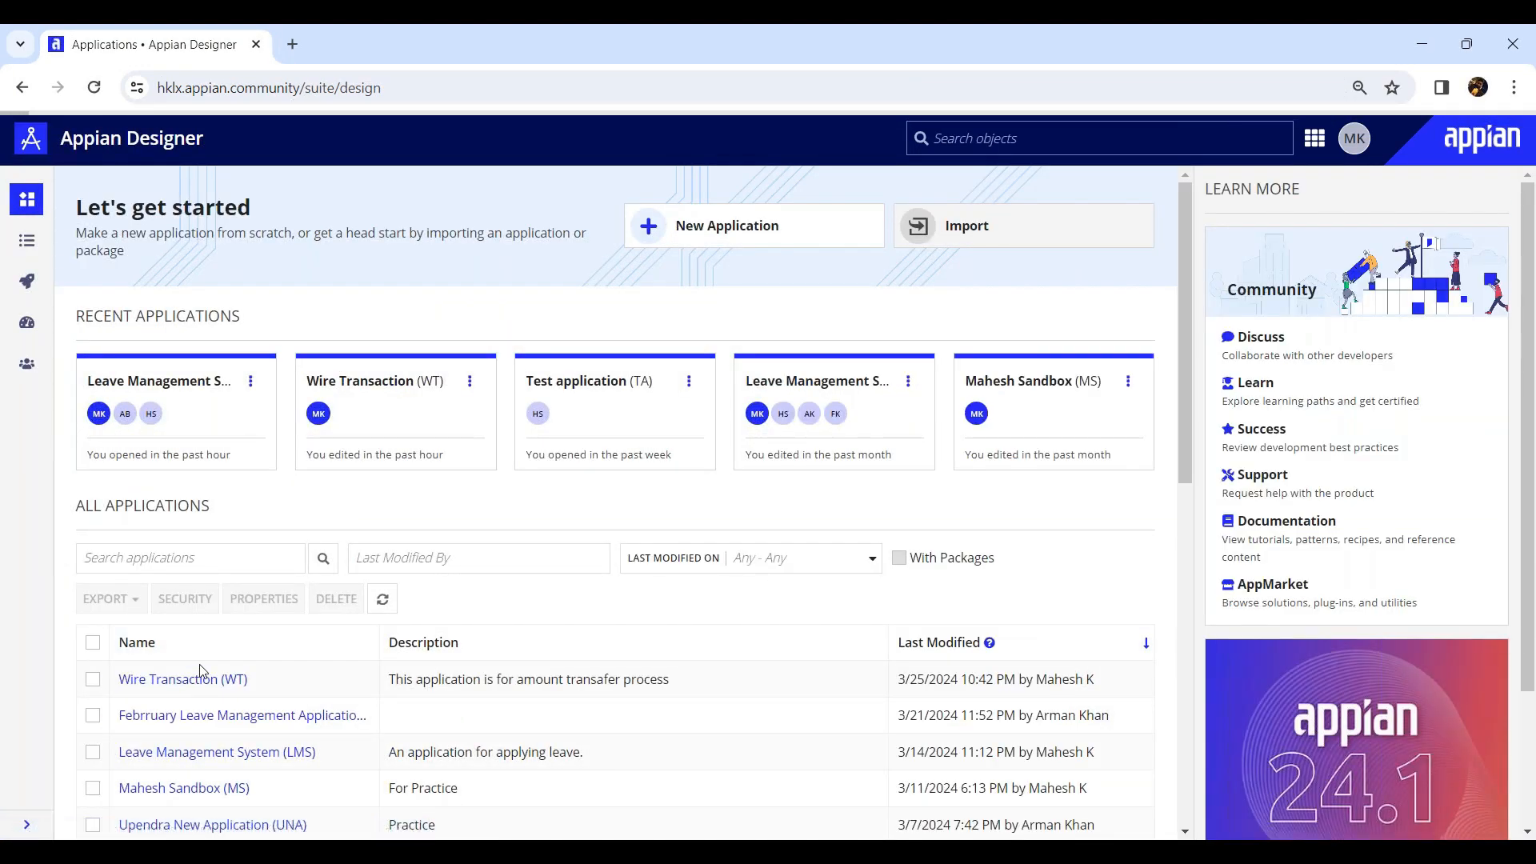
click(314, 255)
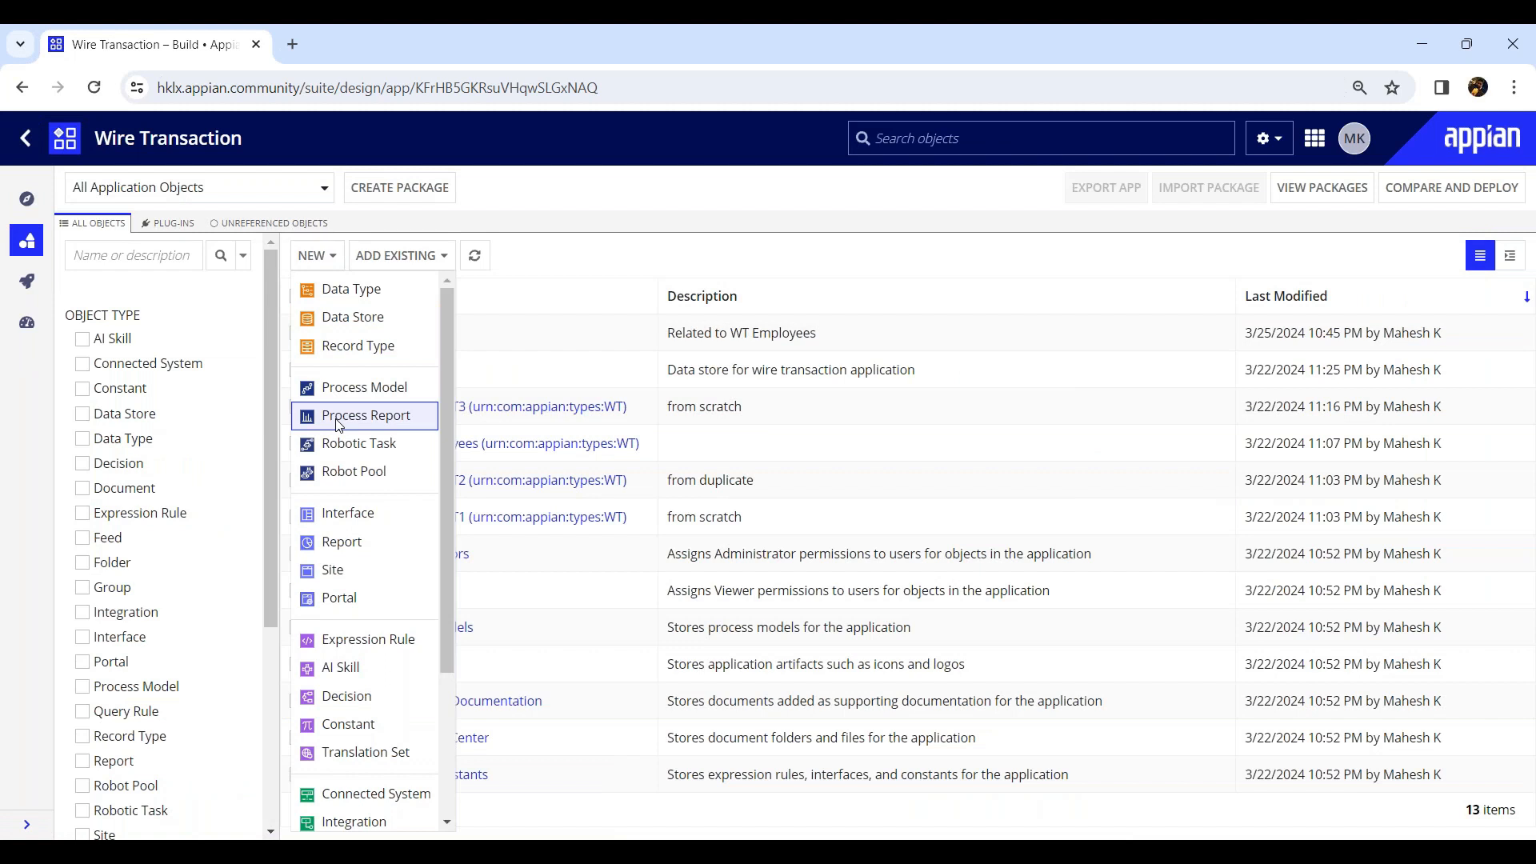
click(28, 287)
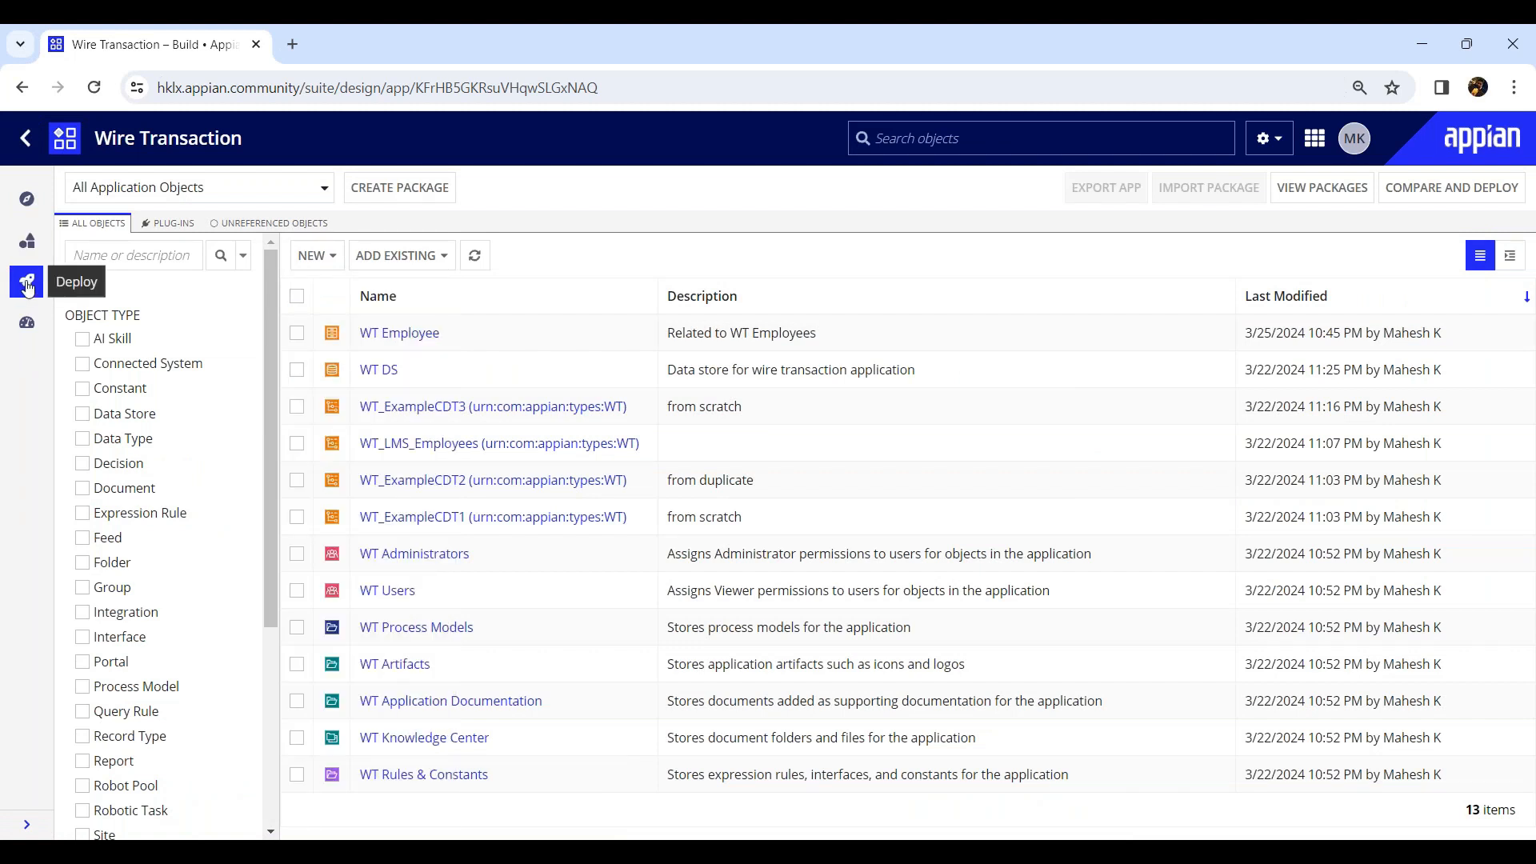
click(23, 324)
click(23, 89)
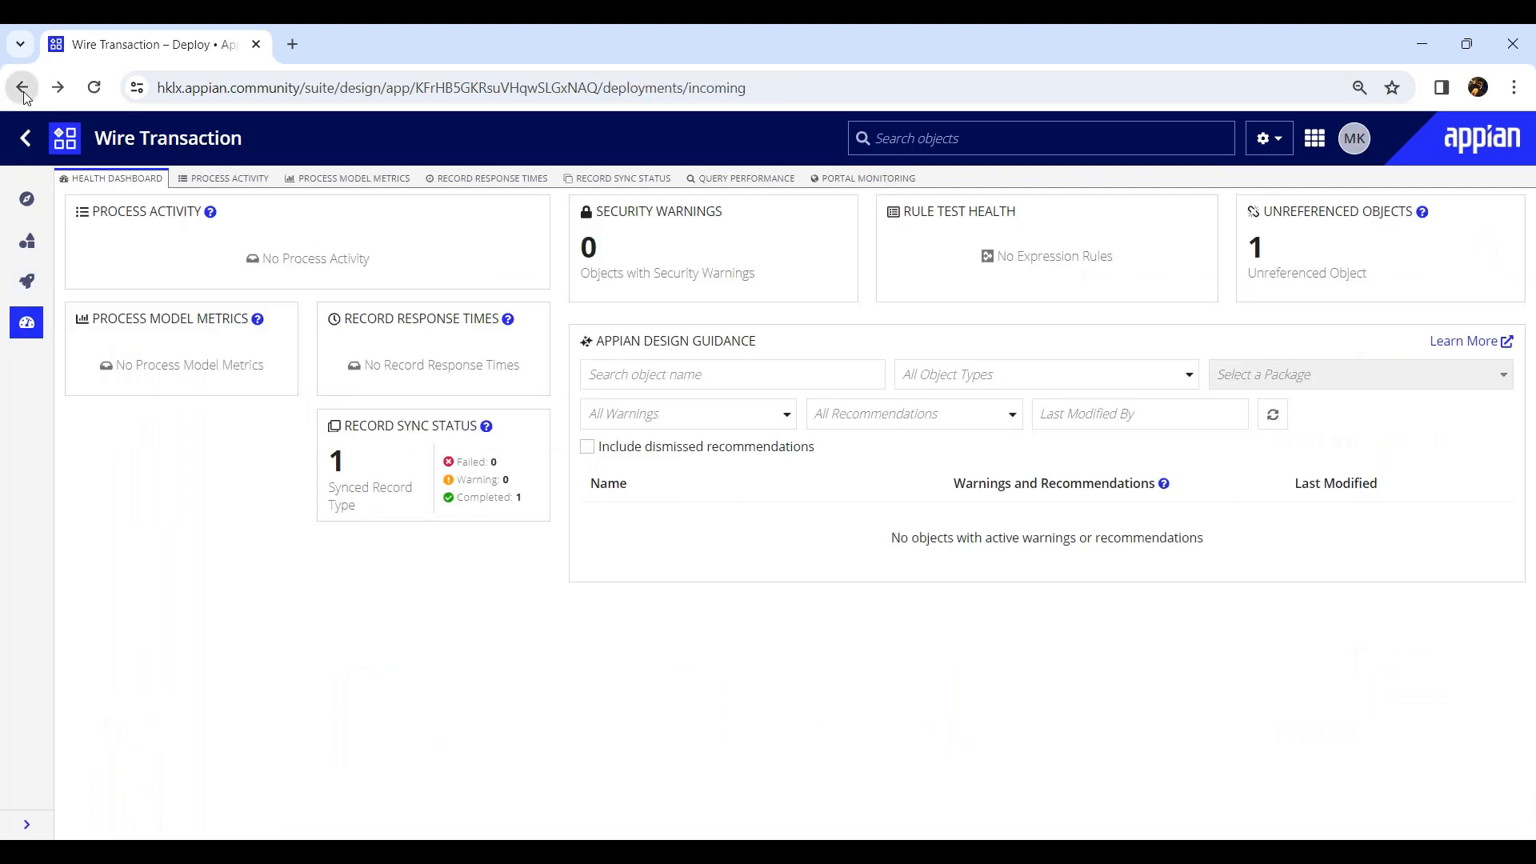
click(26, 144)
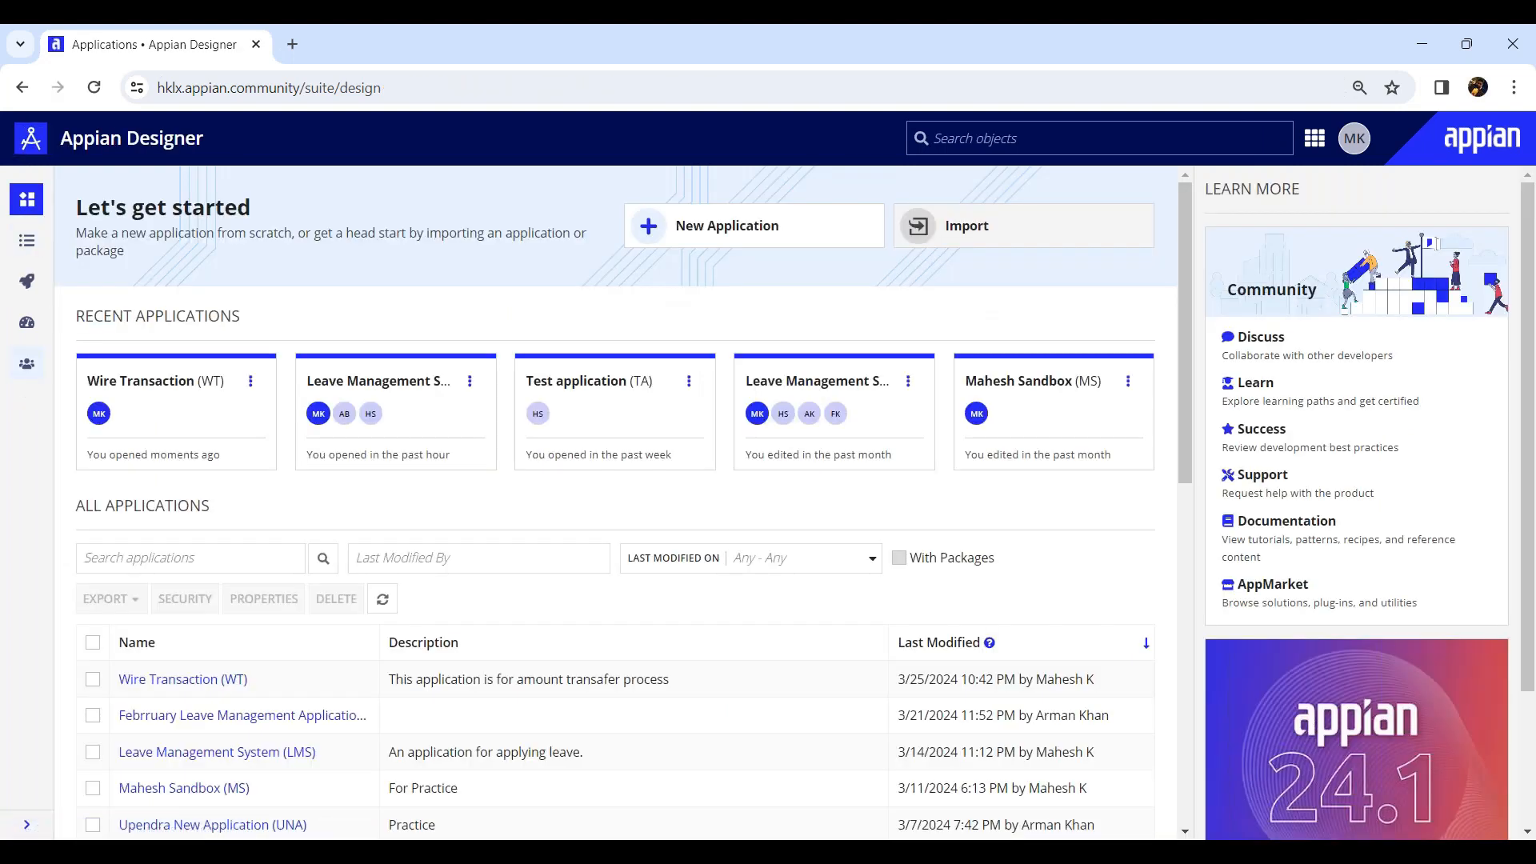
Examine process activity filtered to processes with errors and view the errors of the FLMA Leave Management Application process.
click(29, 328)
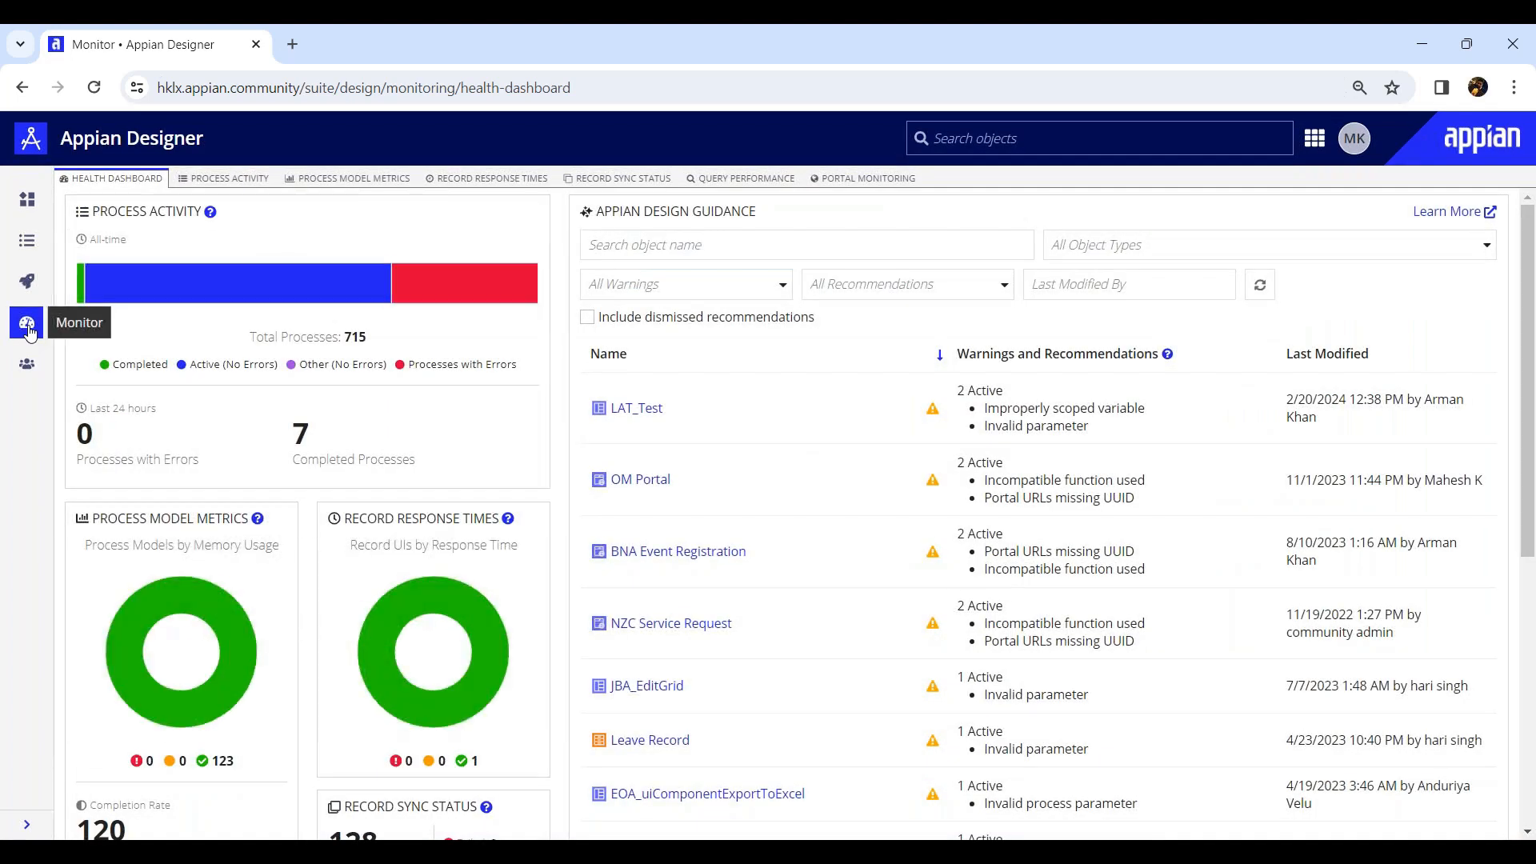
click(214, 290)
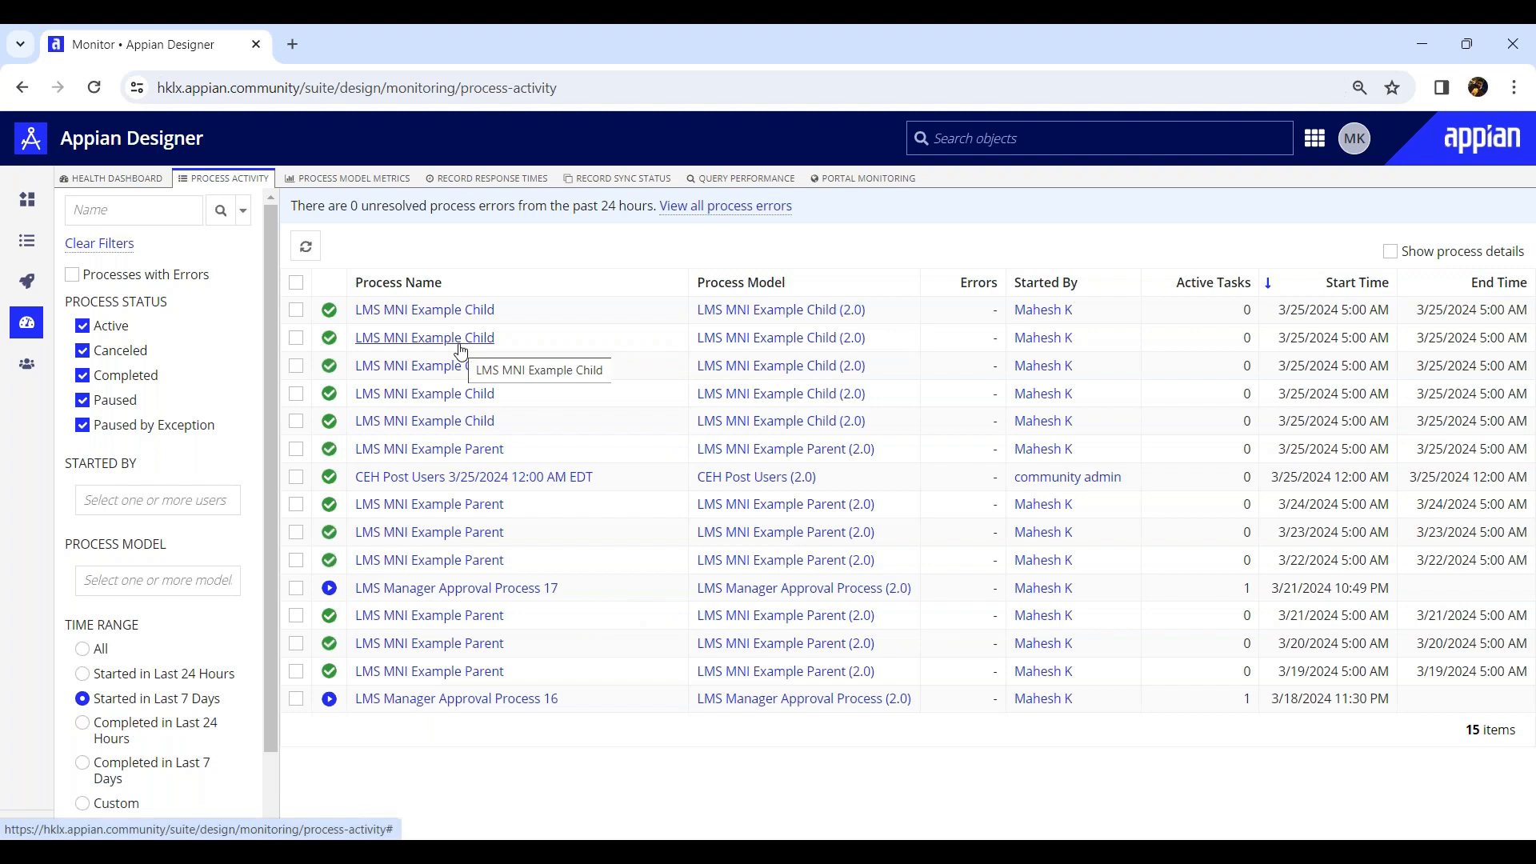
click(71, 276)
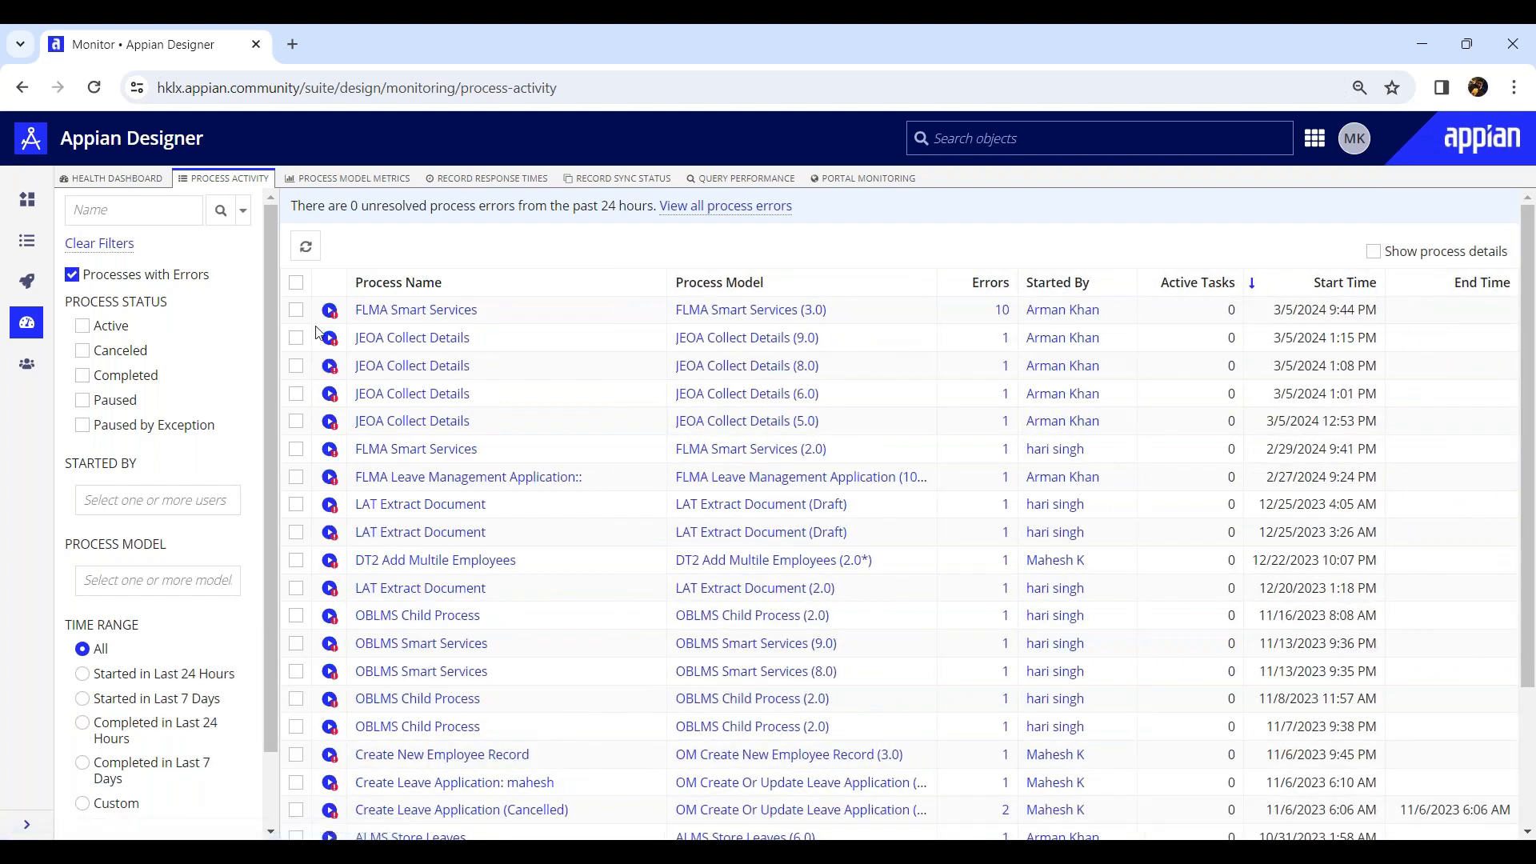
click(420, 478)
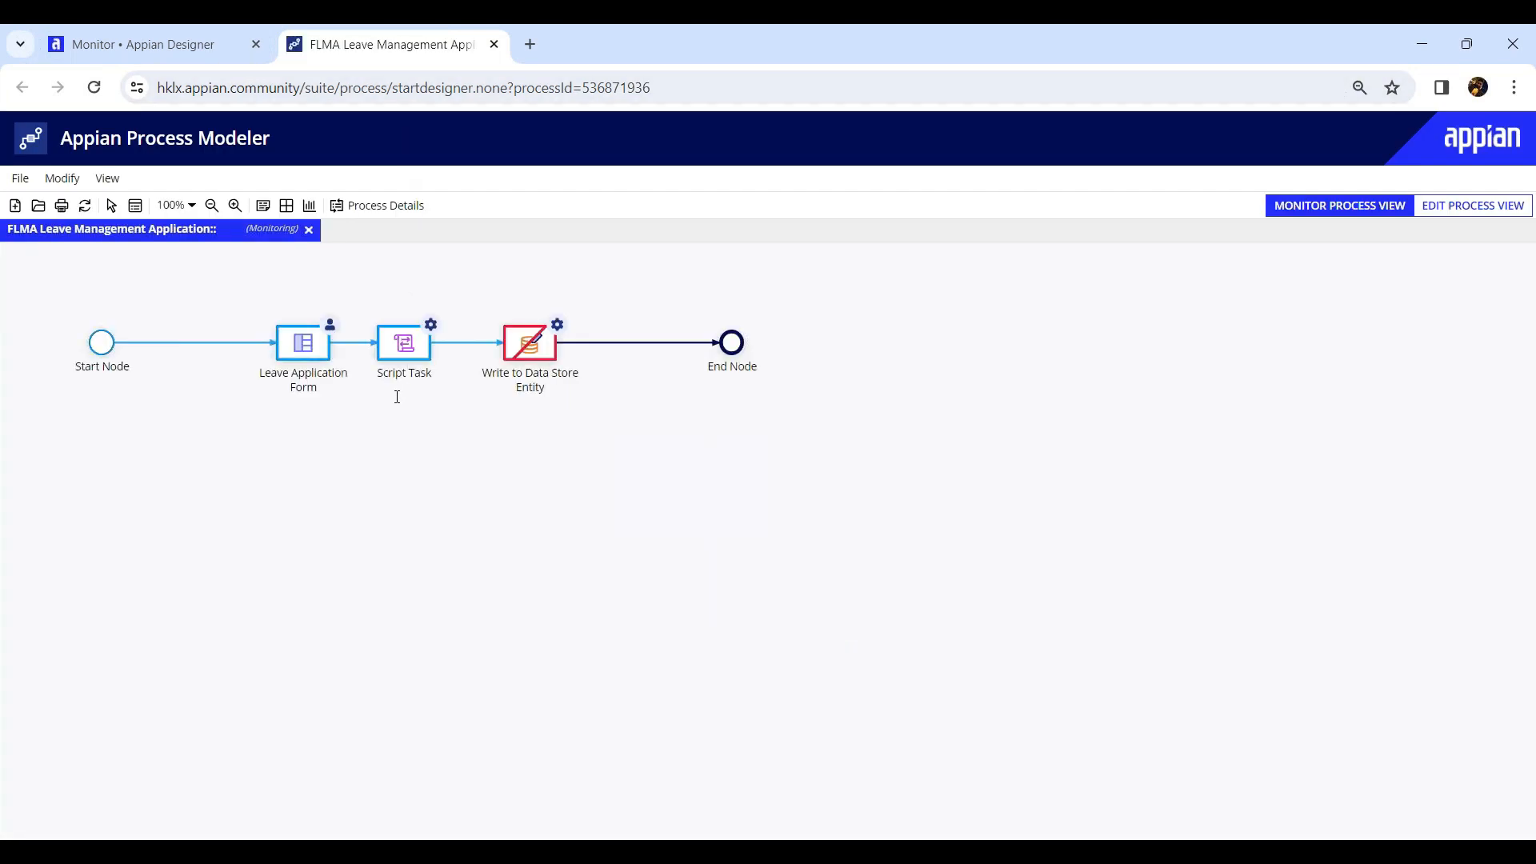
click(385, 205)
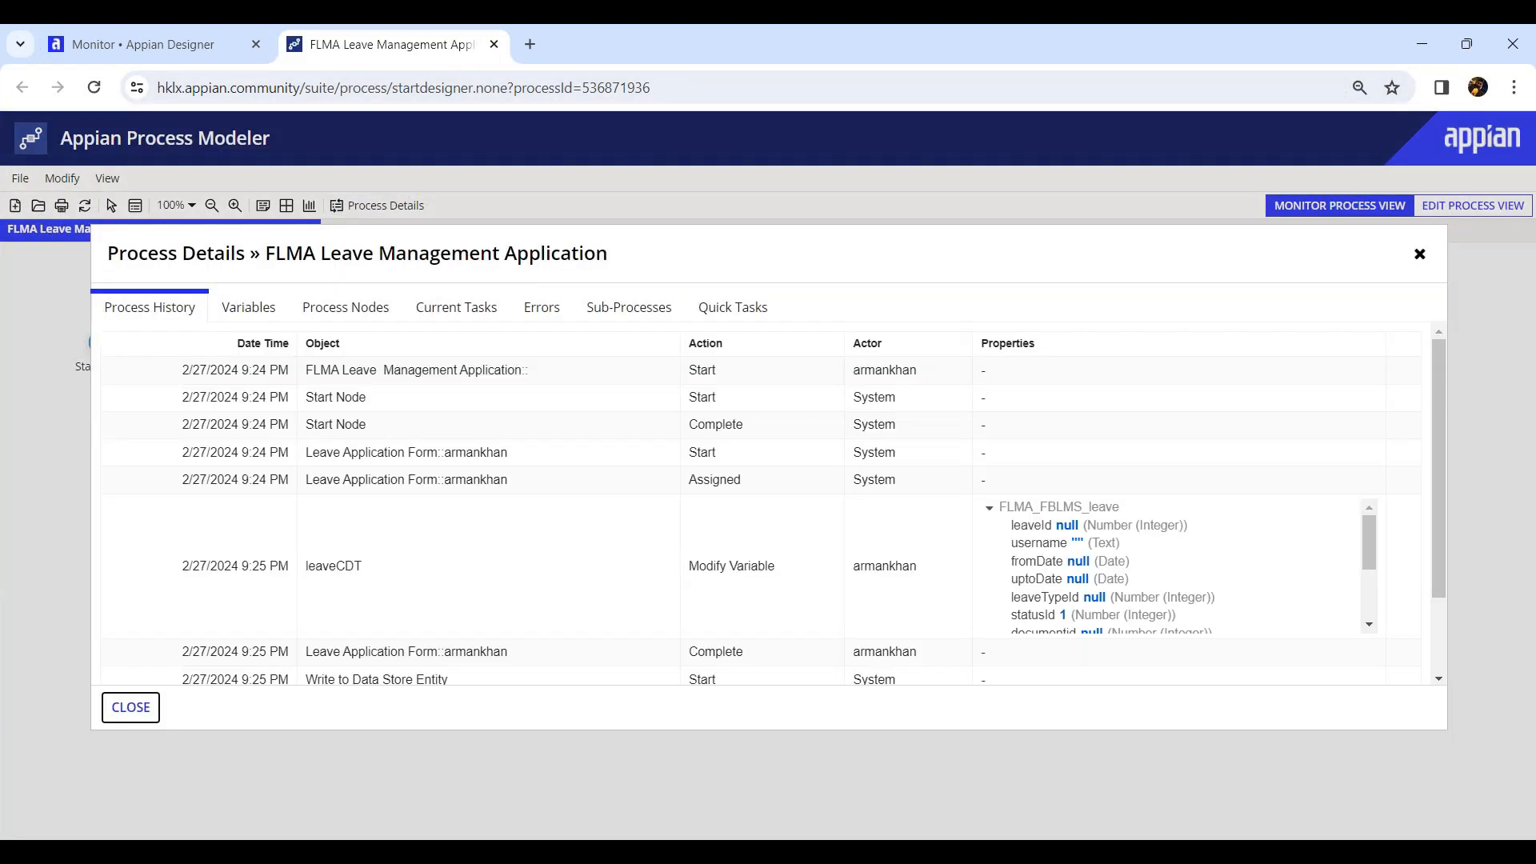
click(541, 309)
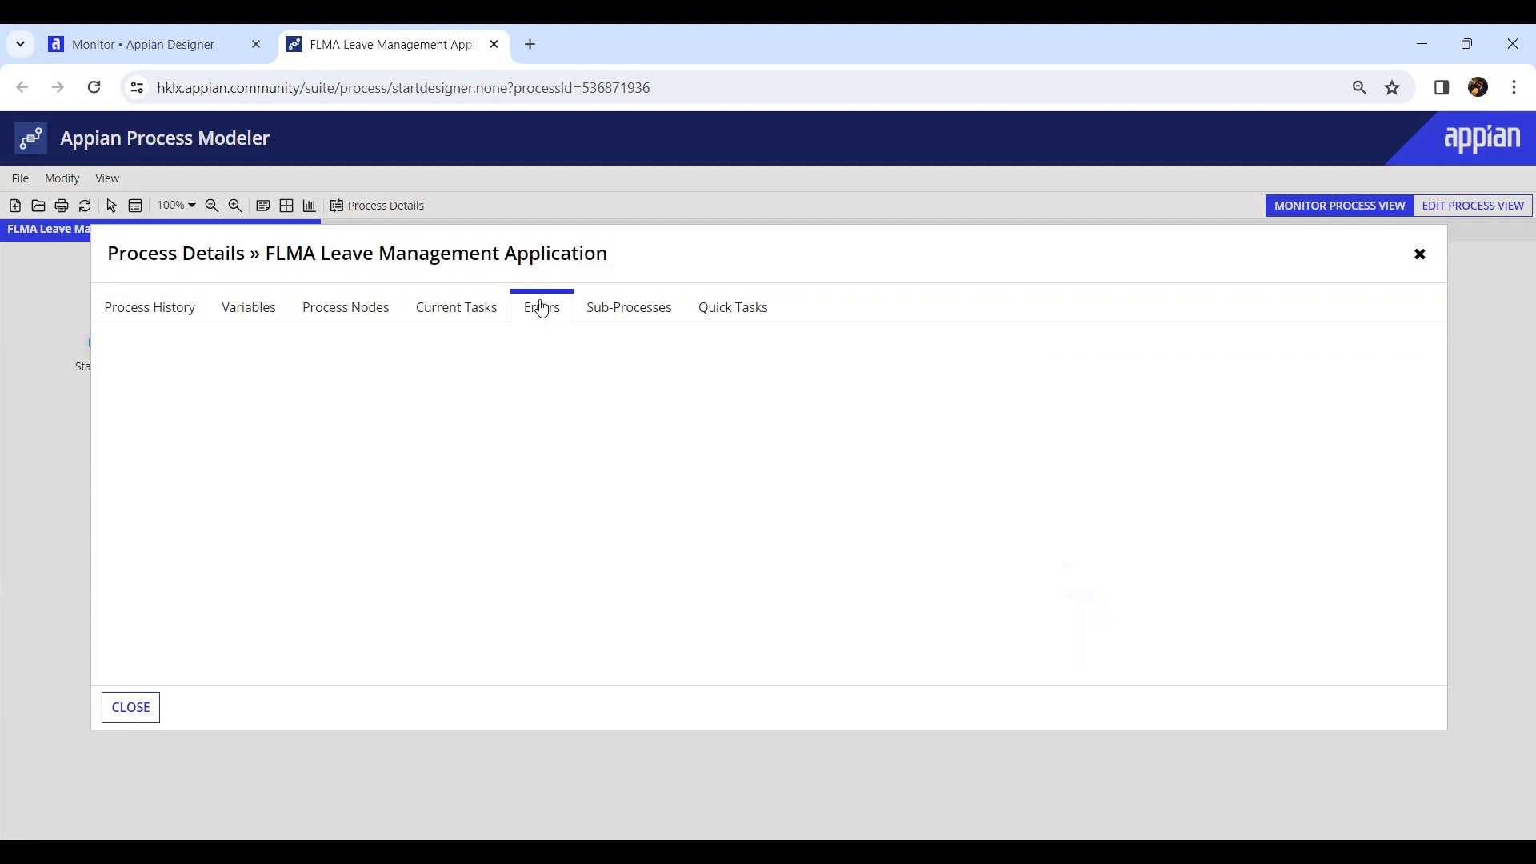
drag(195, 410, 1018, 448)
click(596, 564)
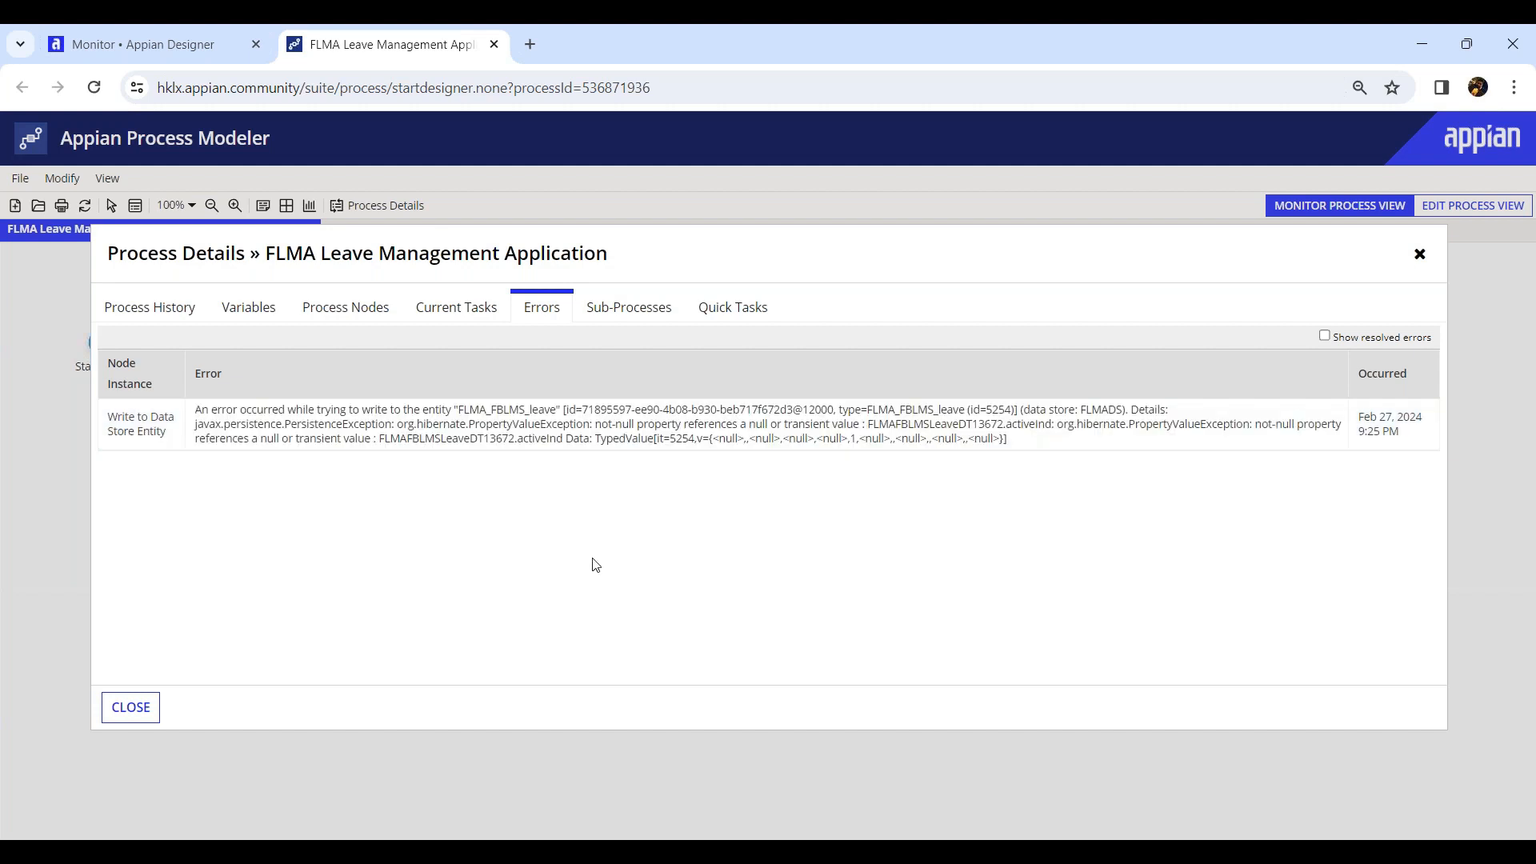
click(128, 707)
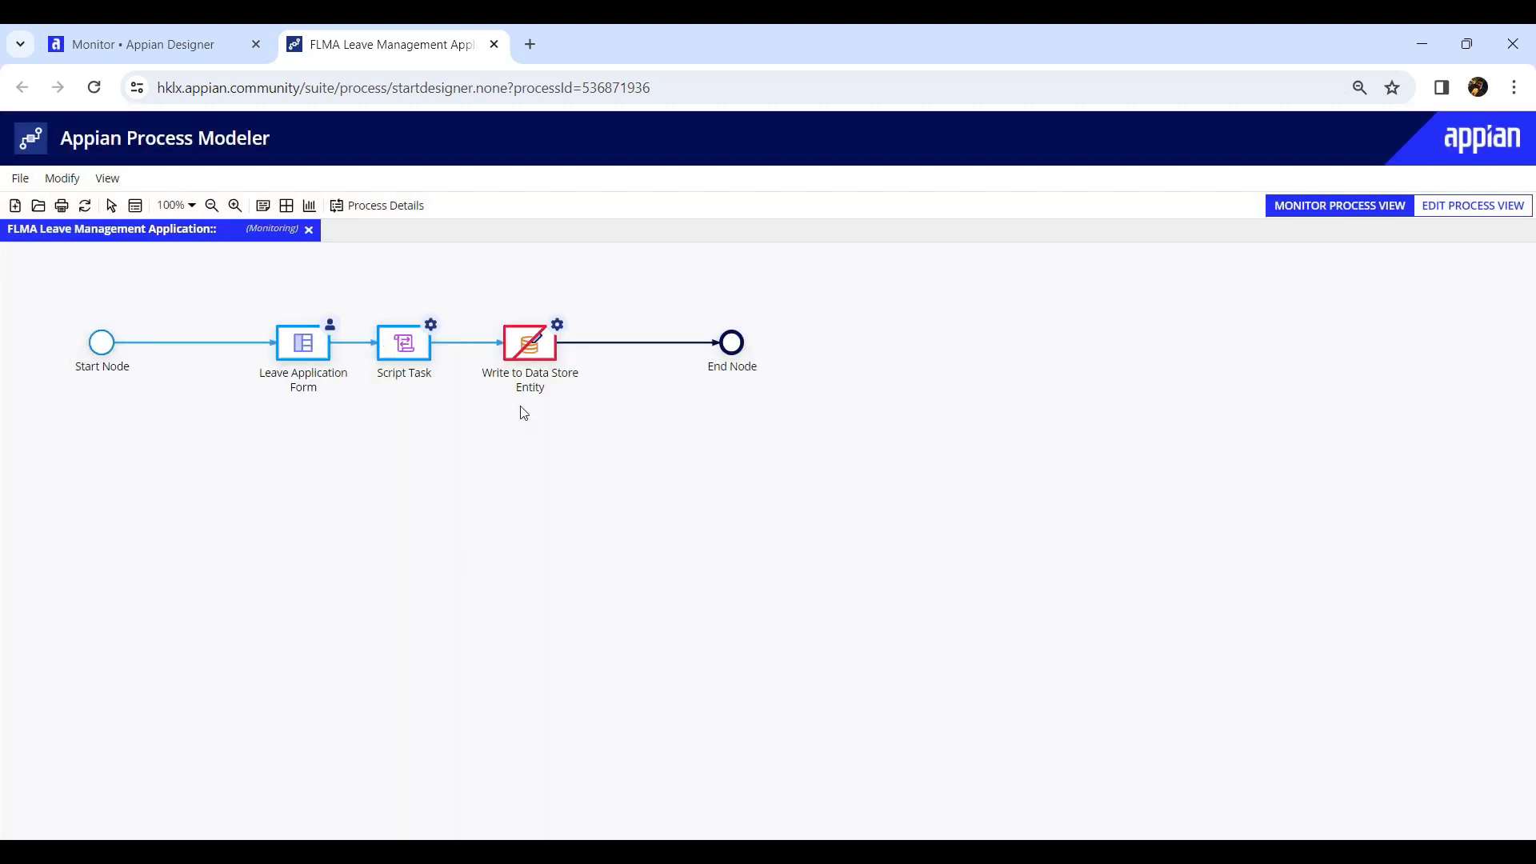
Return to the applications home in the designer and close the process modeler tab.
click(157, 41)
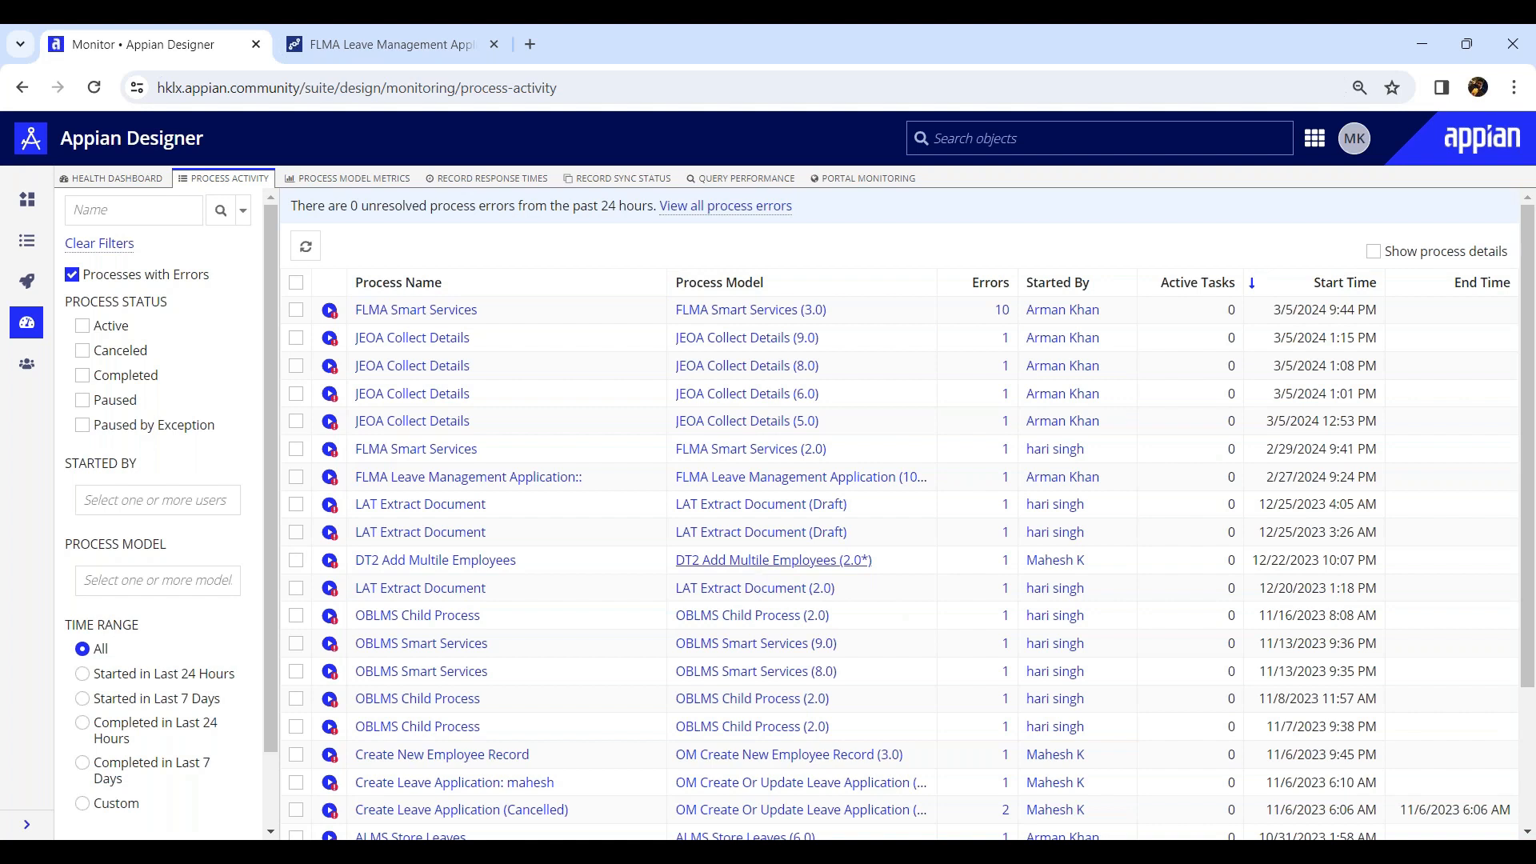
click(17, 208)
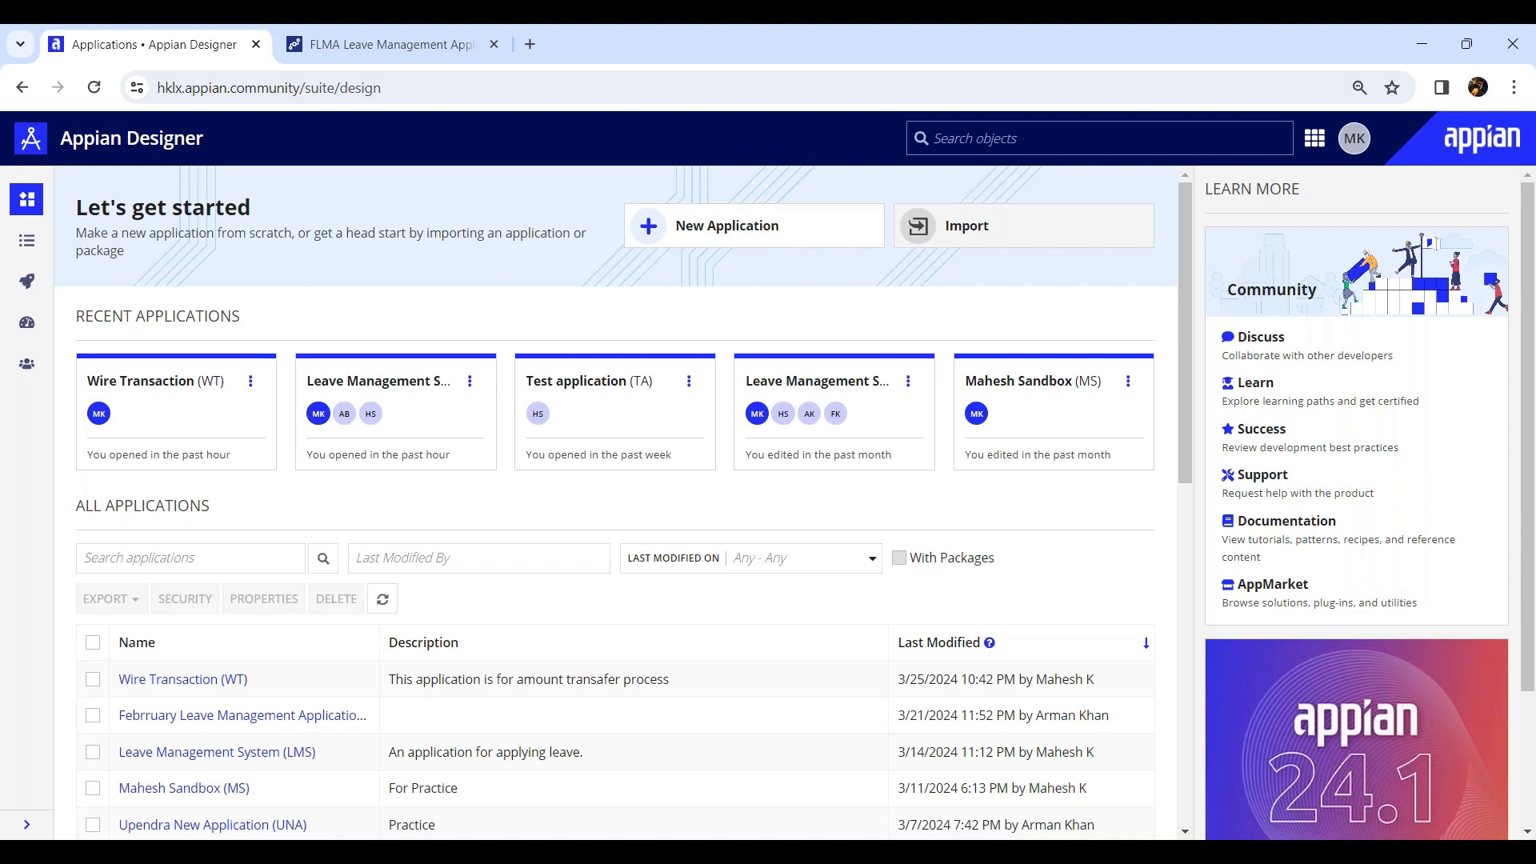
middle_click(358, 47)
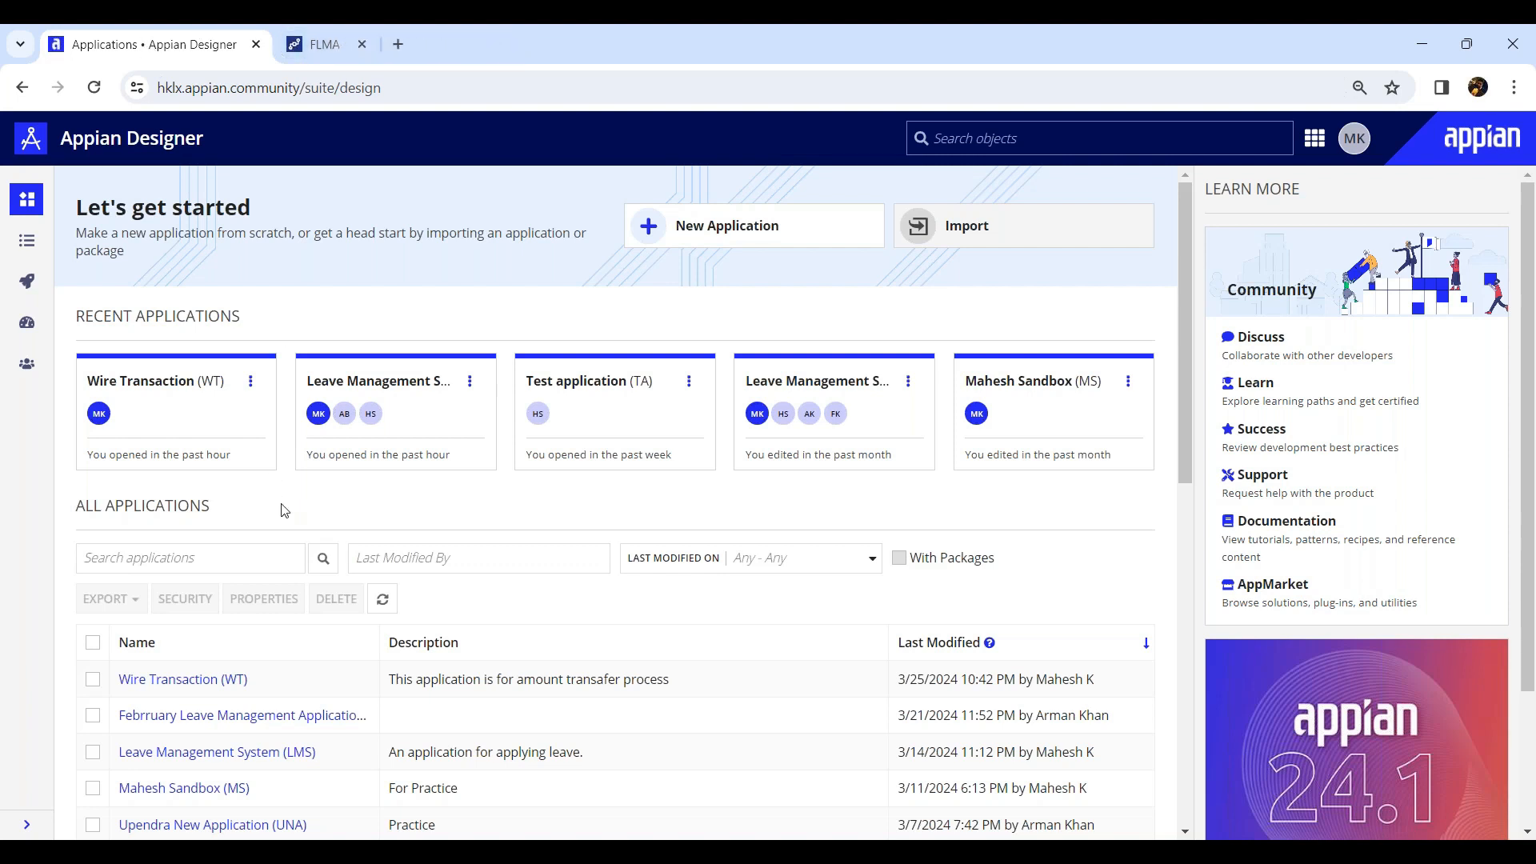
Open the Wire Transaction application and browse its list of new object types before returning to the applications list.
click(173, 680)
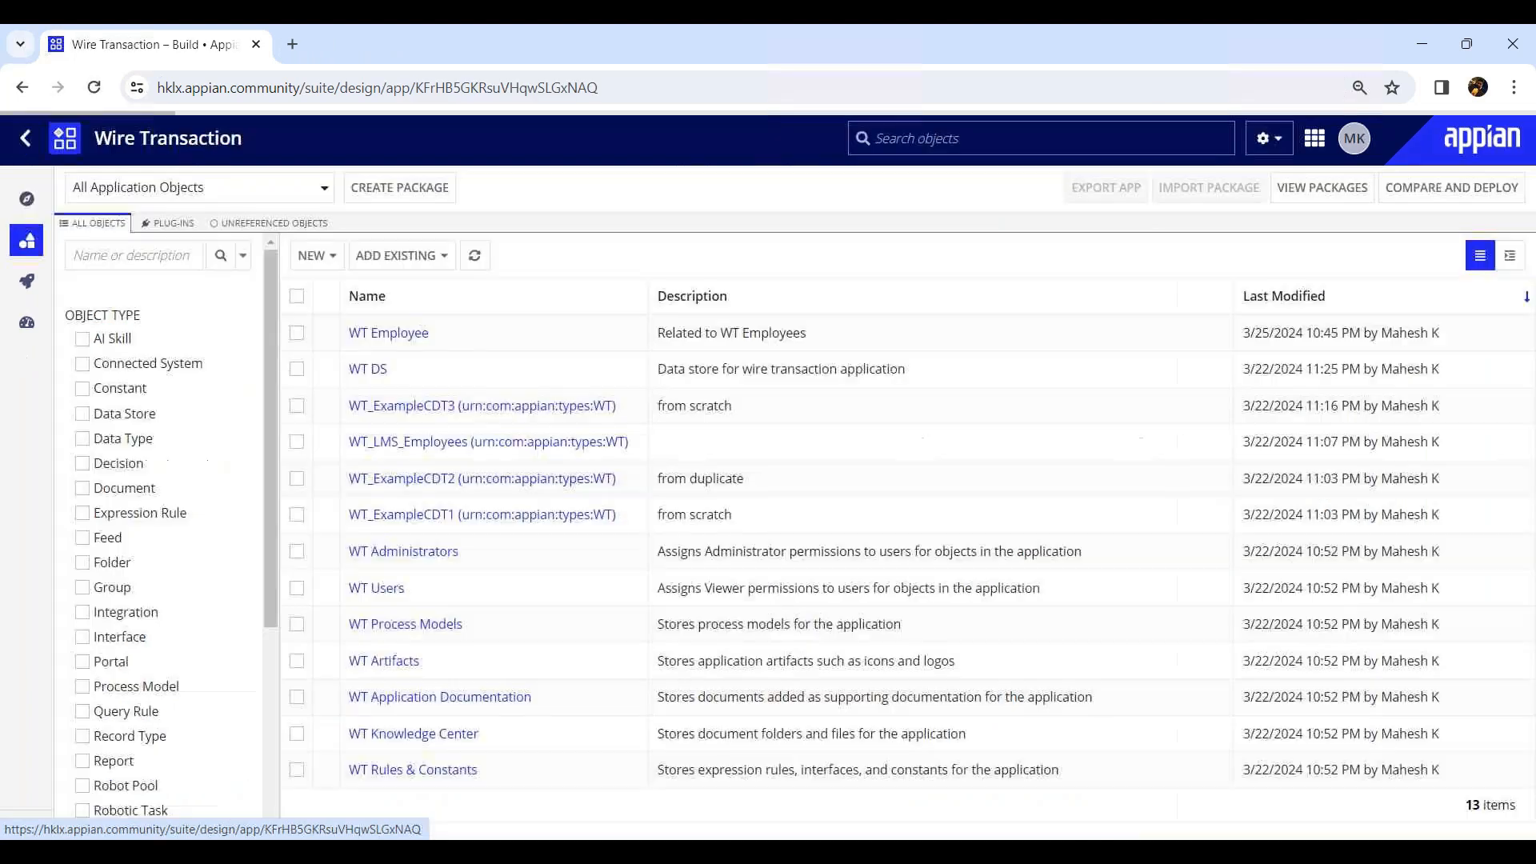
click(312, 256)
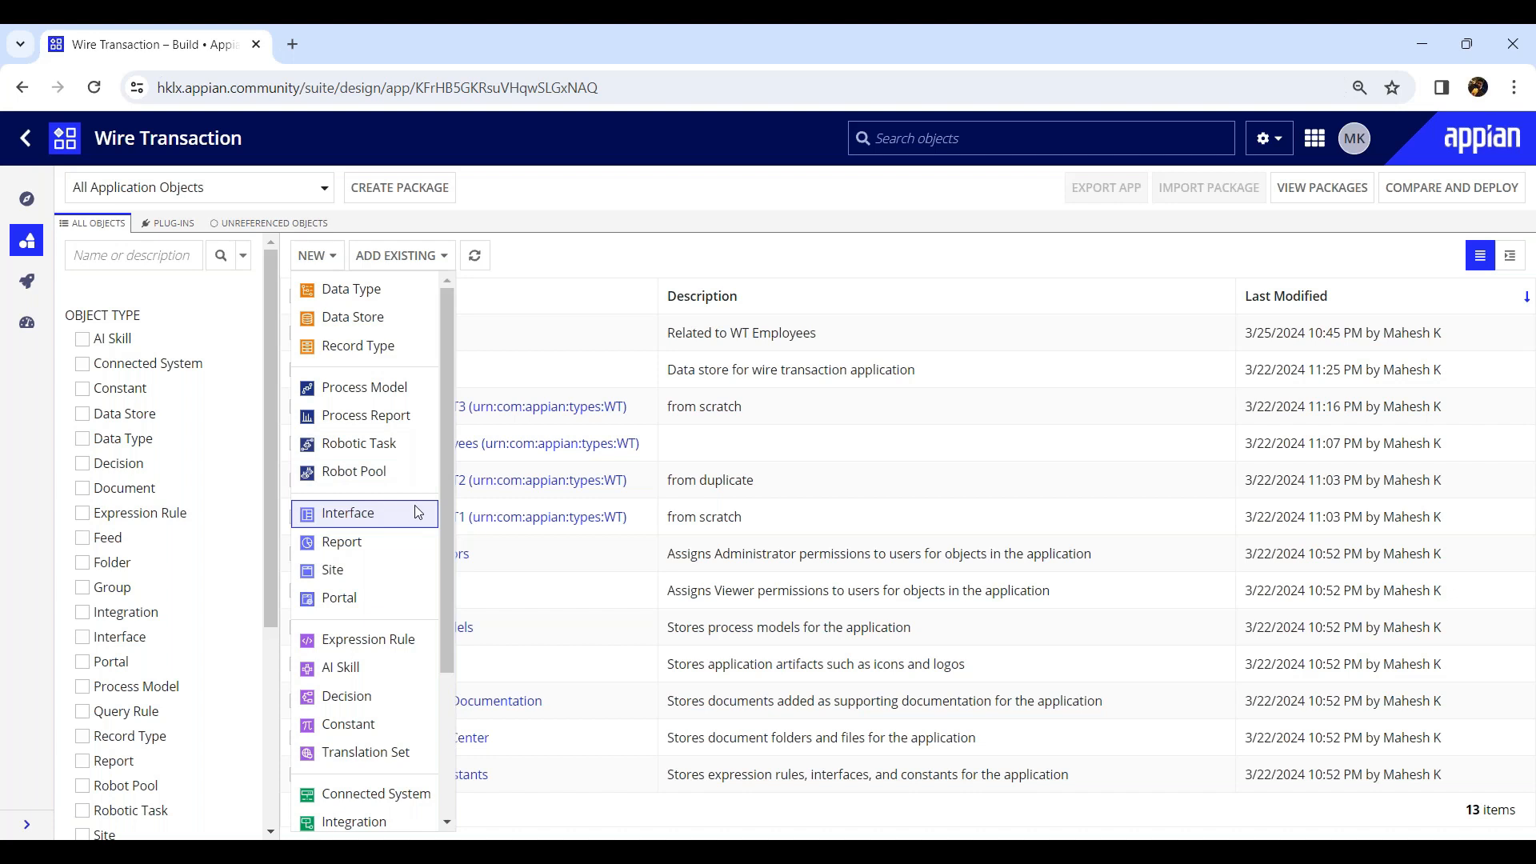
scroll(449, 565, down, 1)
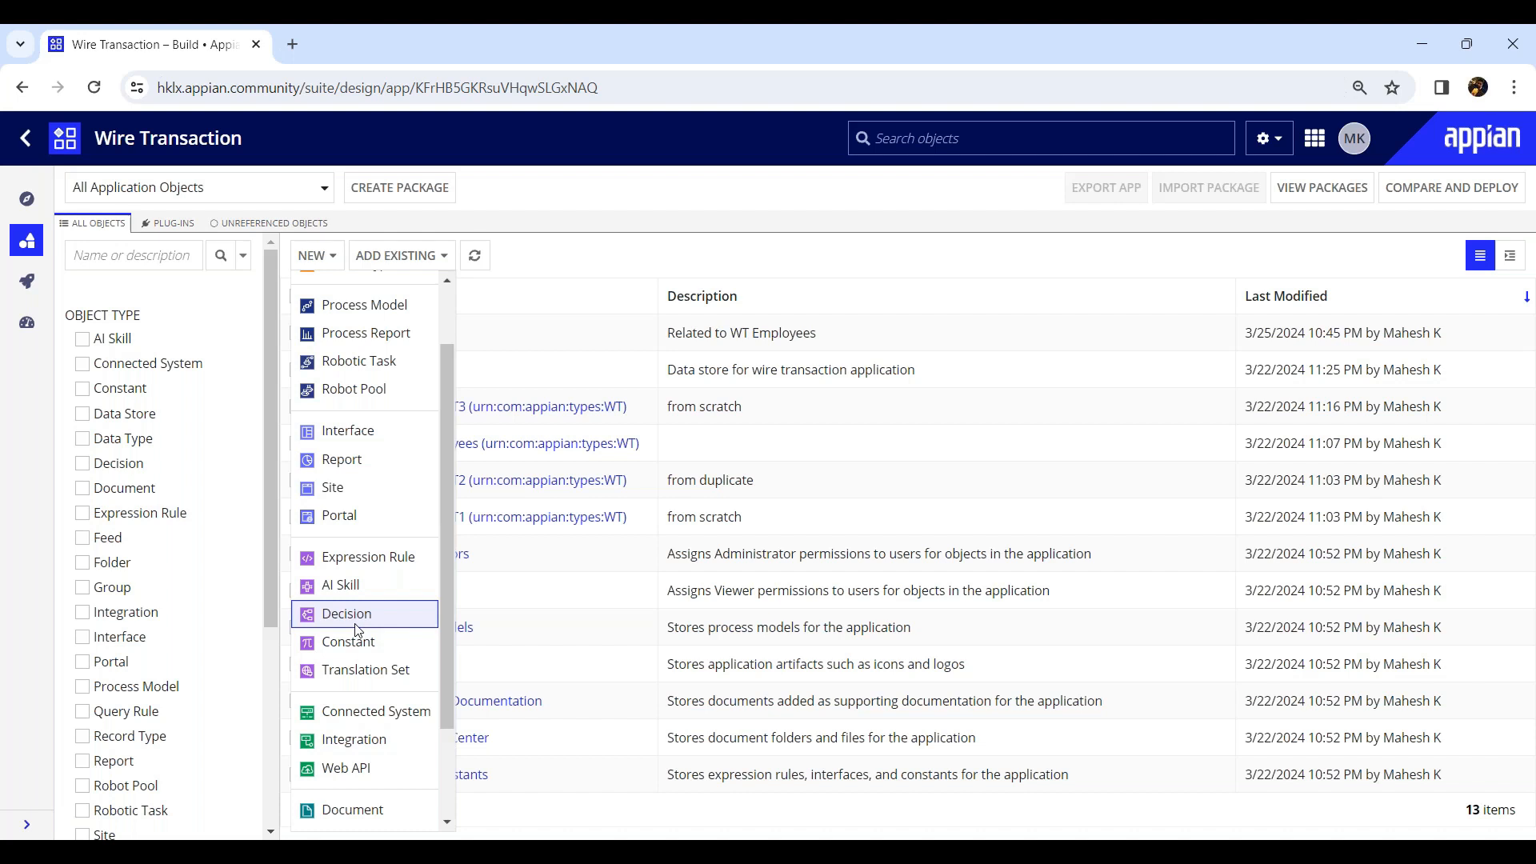
scroll(401, 557, up, 2)
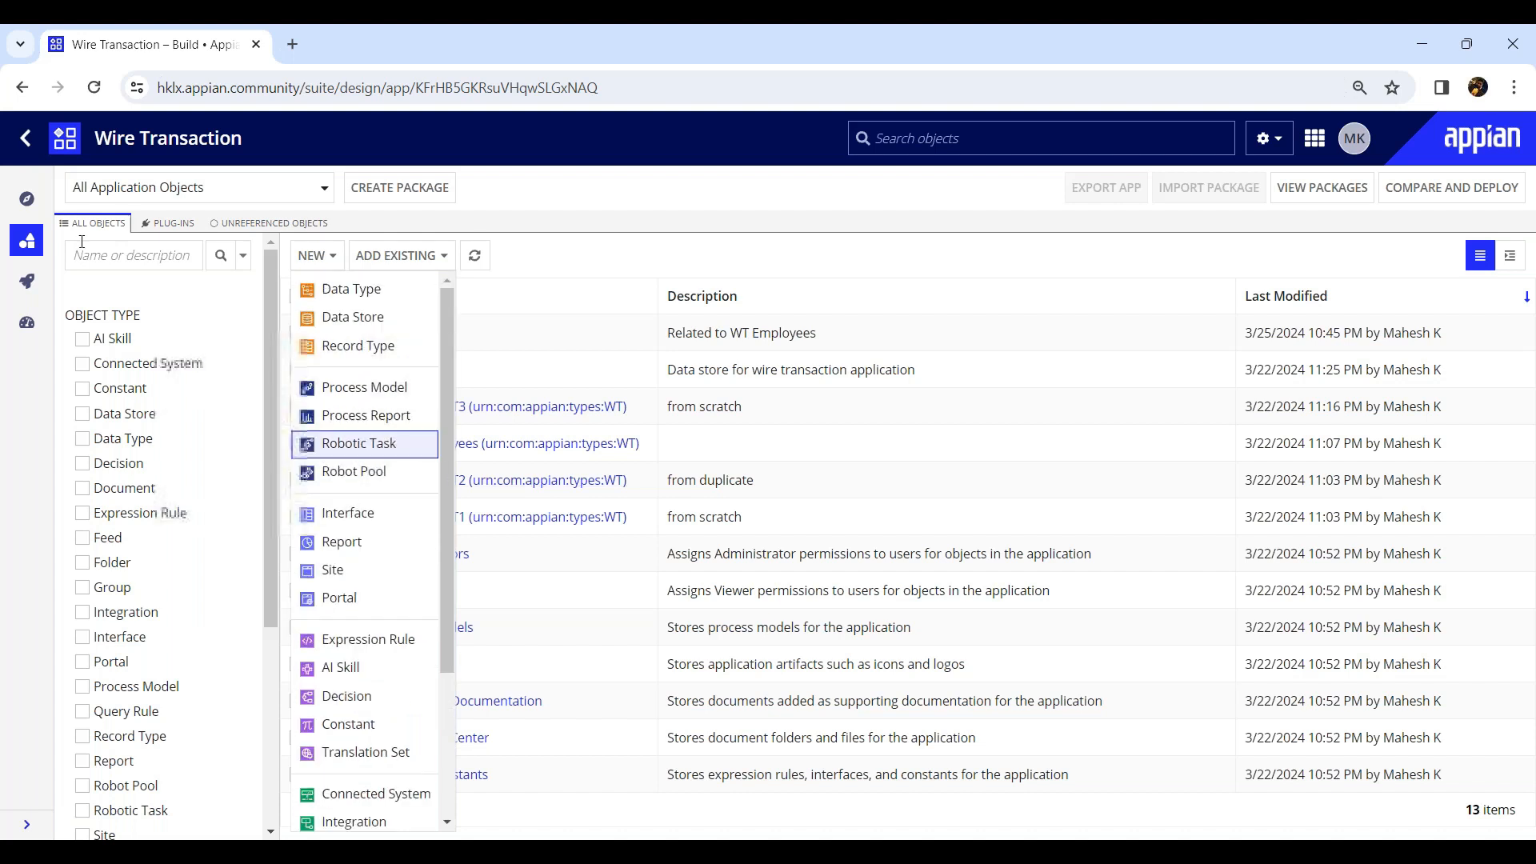
click(163, 361)
click(28, 138)
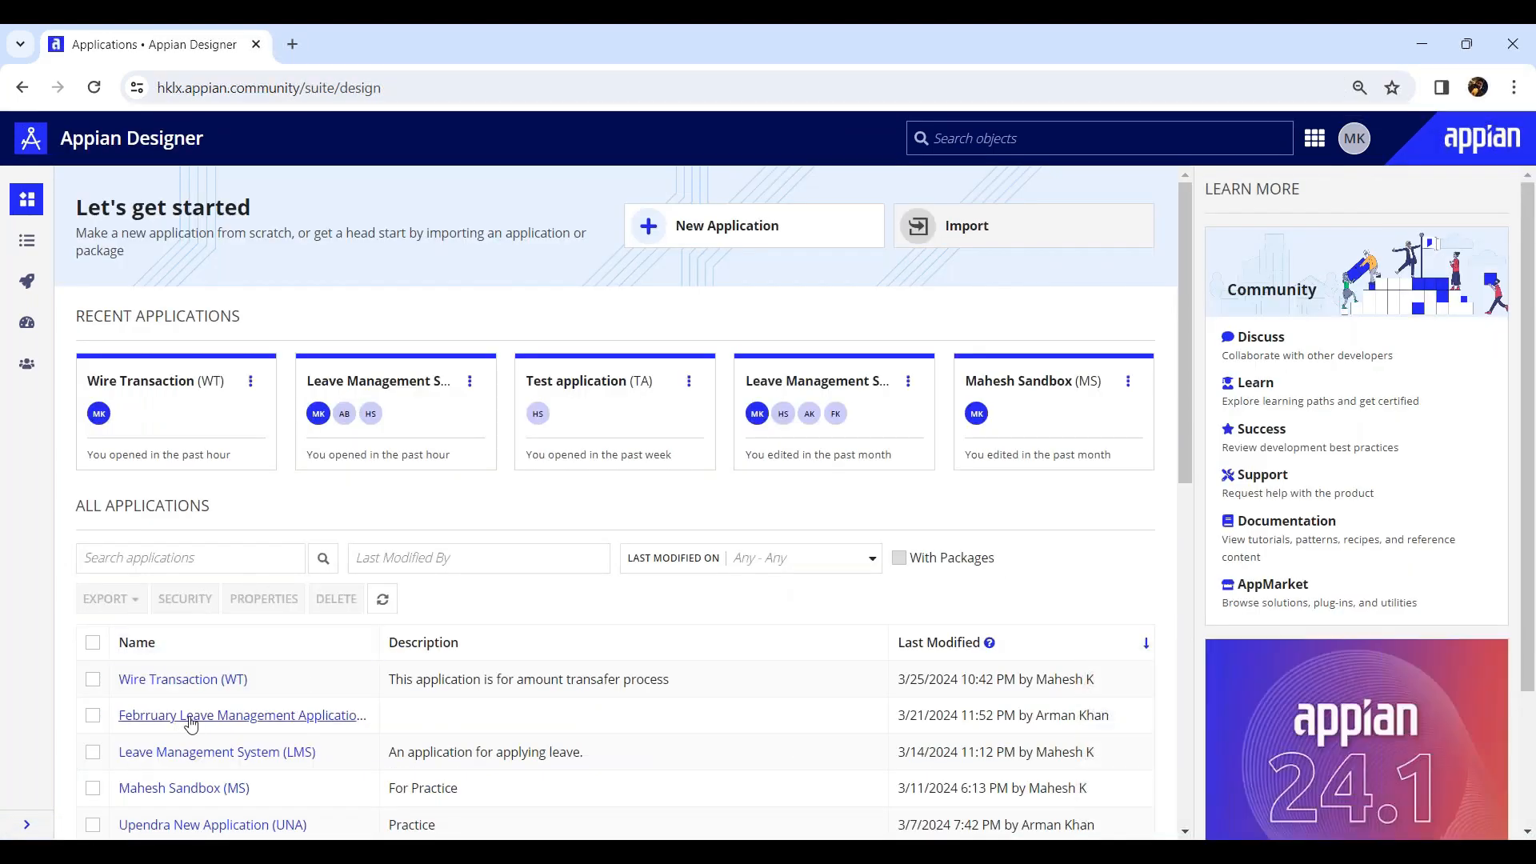
Open the Leave Management System application, filter its objects to Decision, and open LMS_SampleDecisionTable.
click(192, 752)
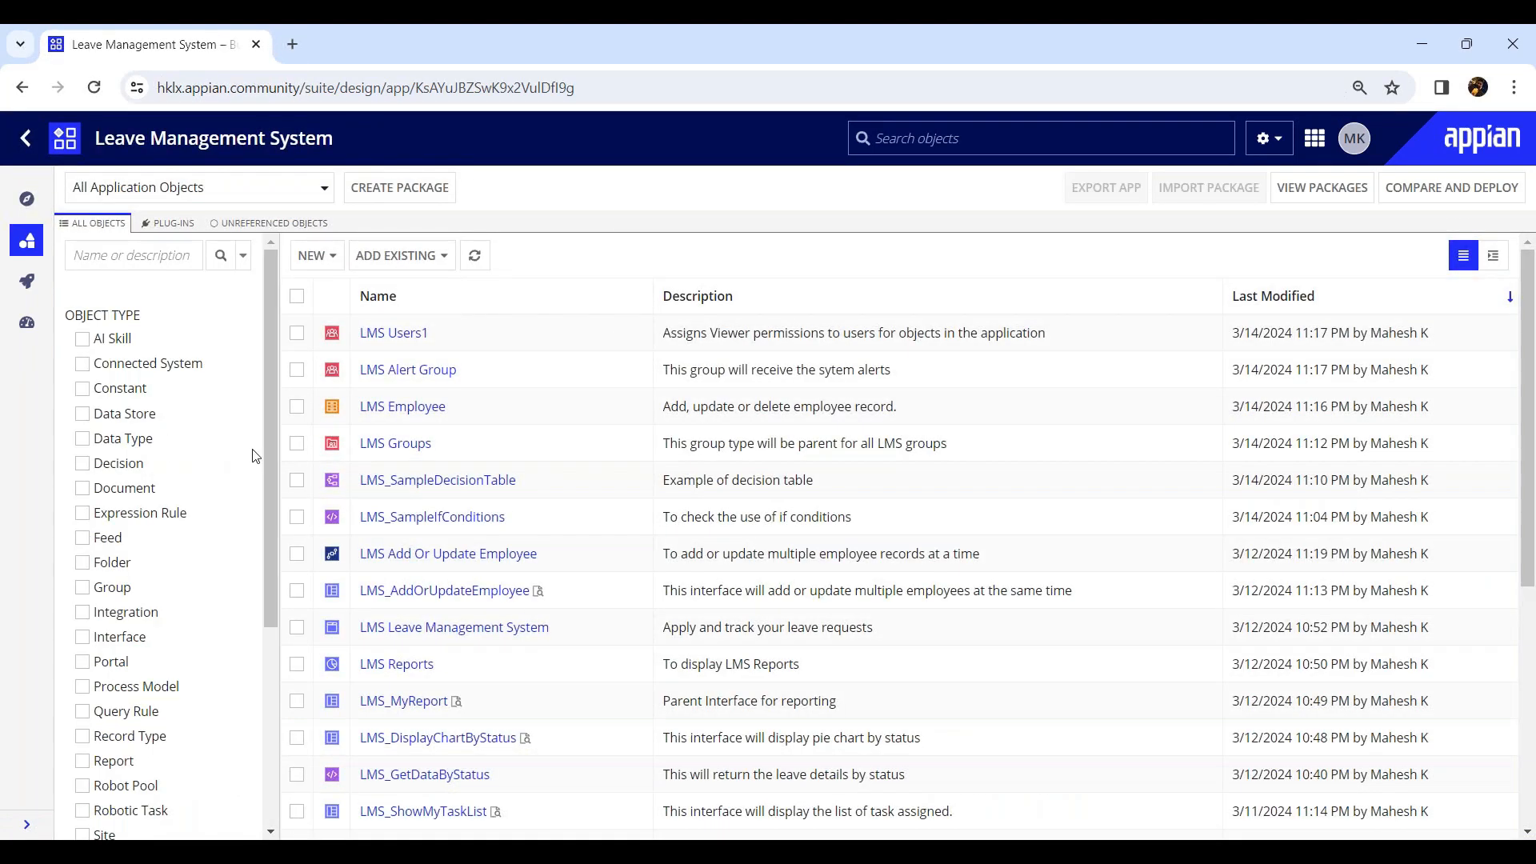
click(88, 463)
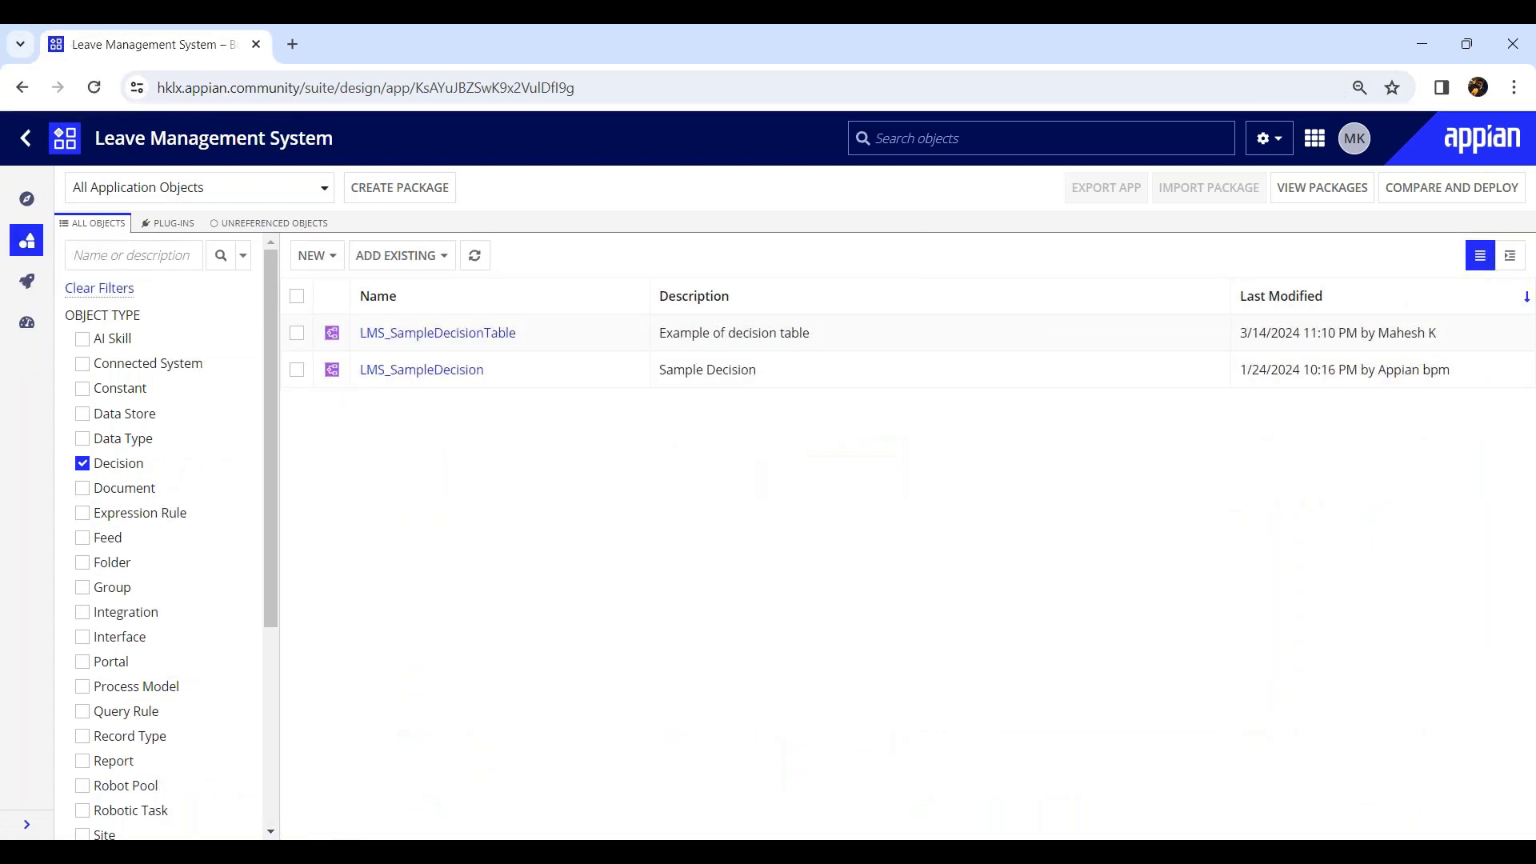
click(449, 335)
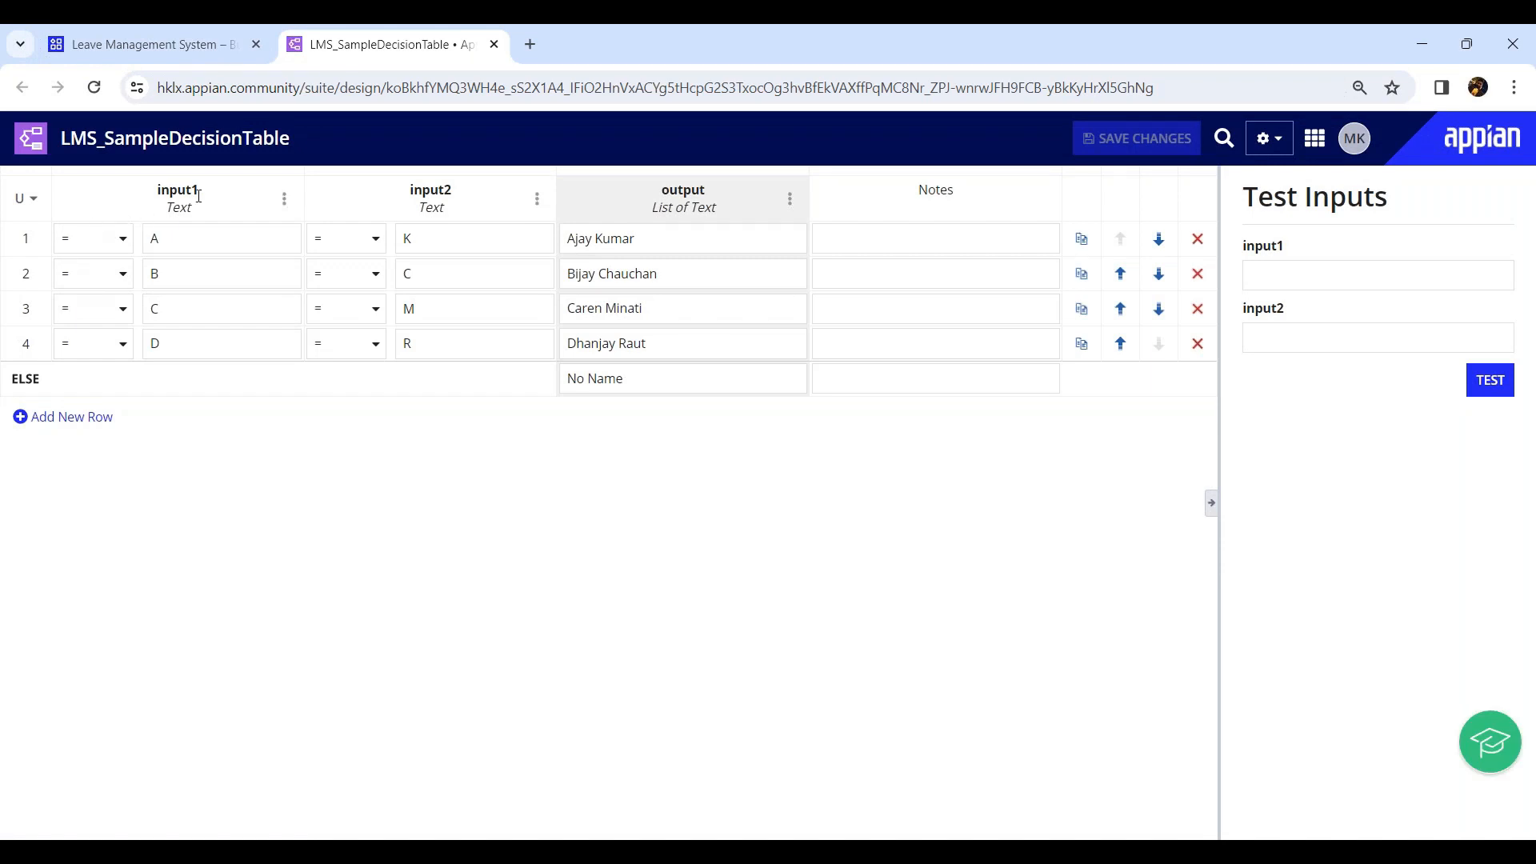
Open LMS_SampleDecision and test it with input1 set to A.
click(152, 44)
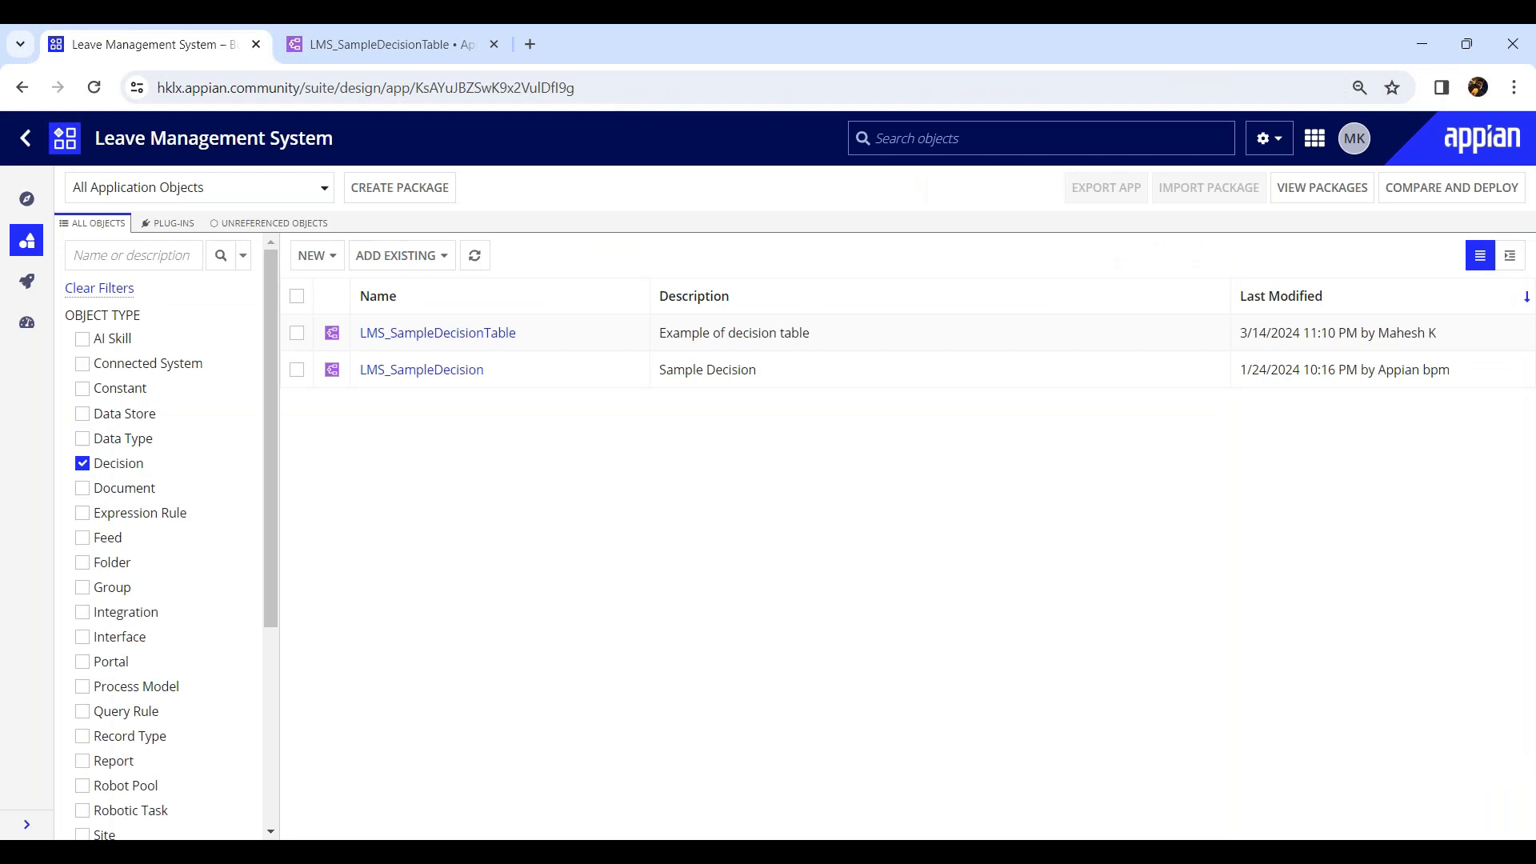
click(422, 370)
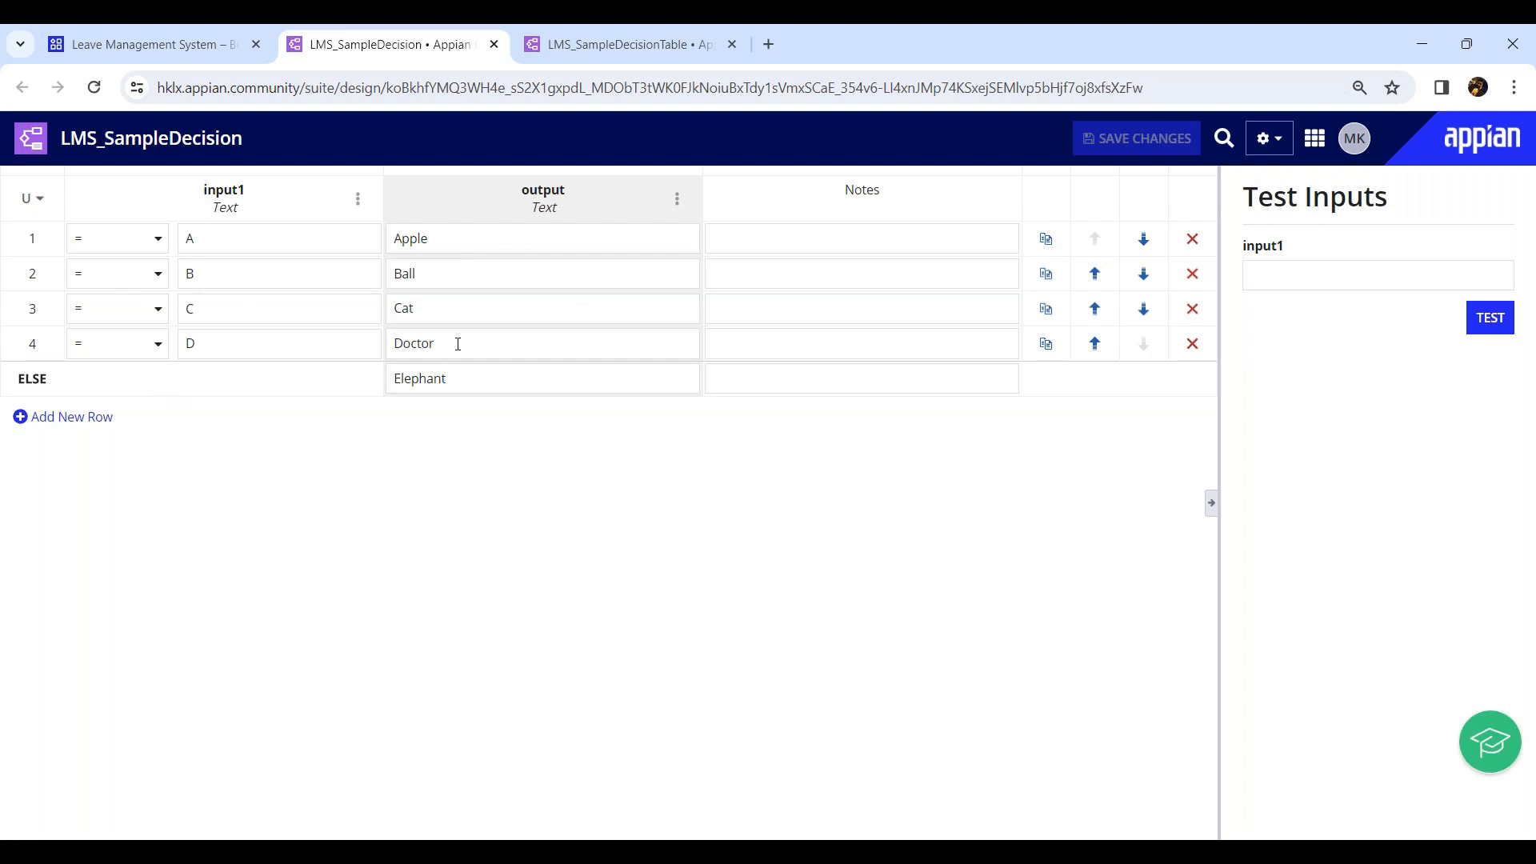
click(1297, 270)
text(A)
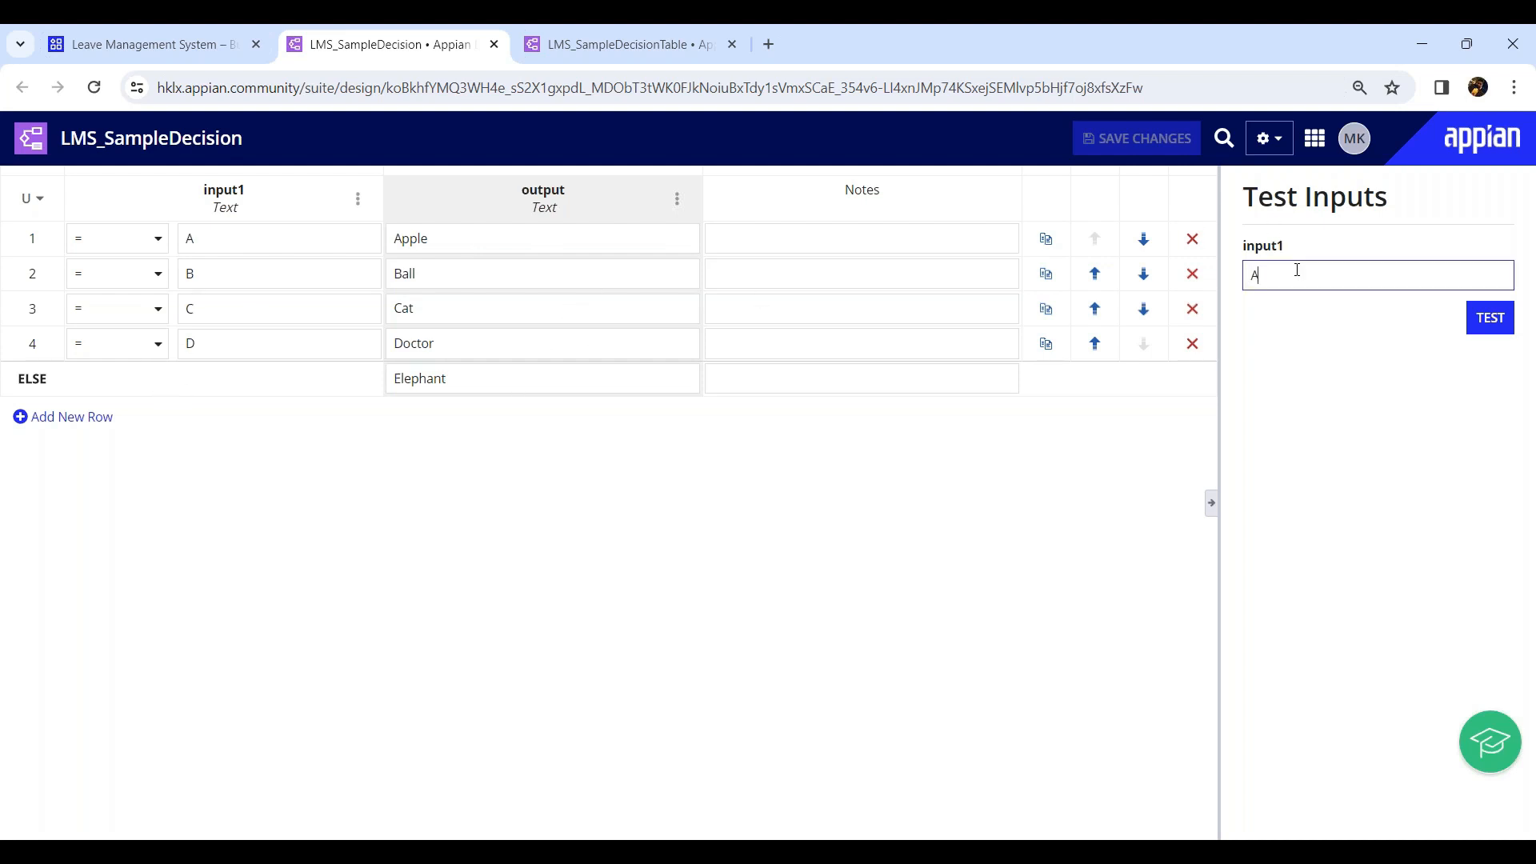
click(1490, 317)
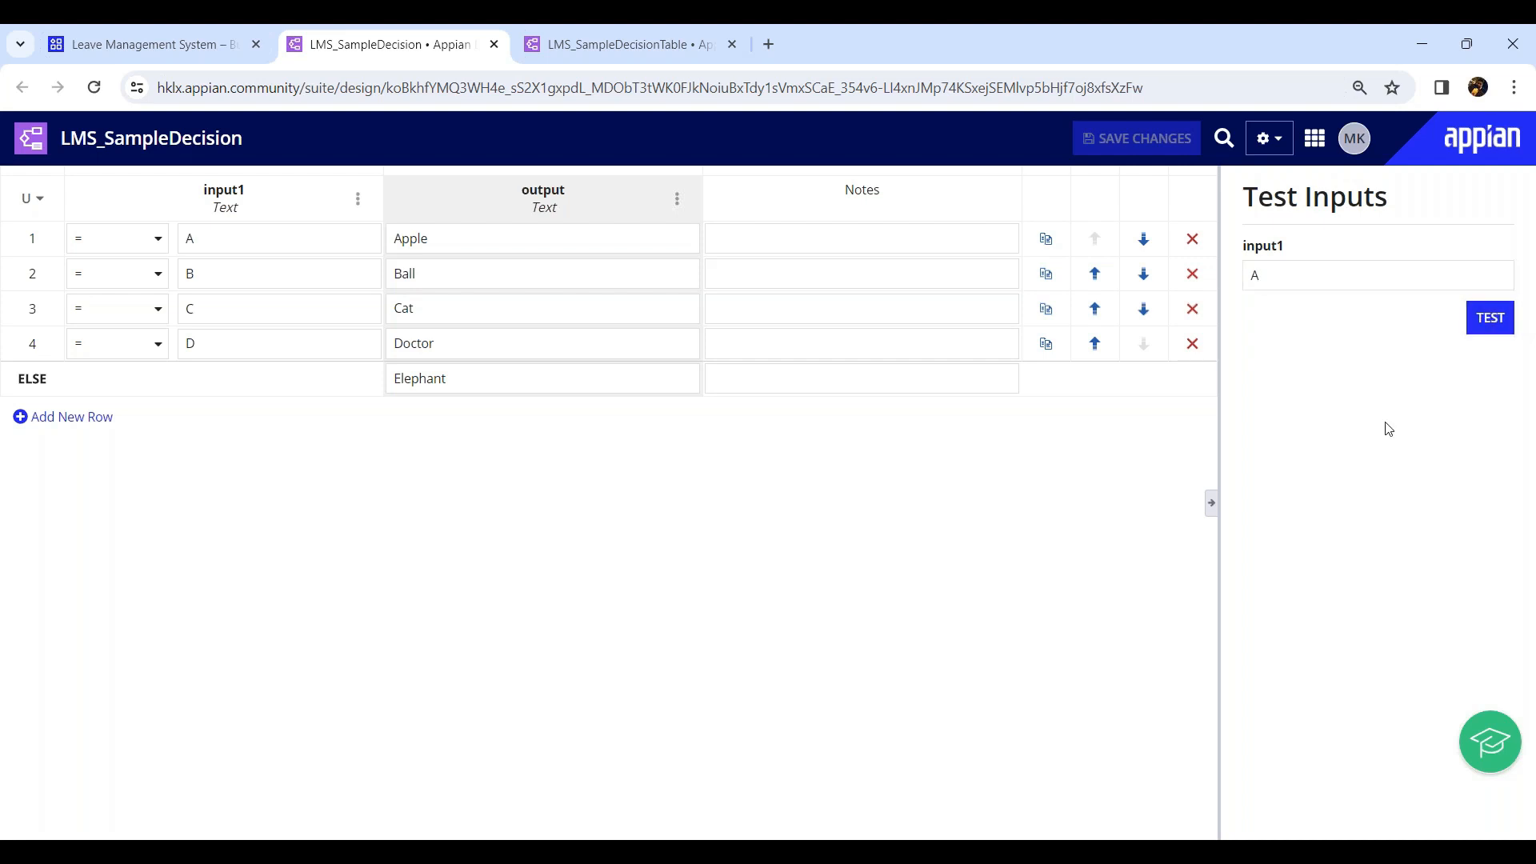
double_click(1281, 472)
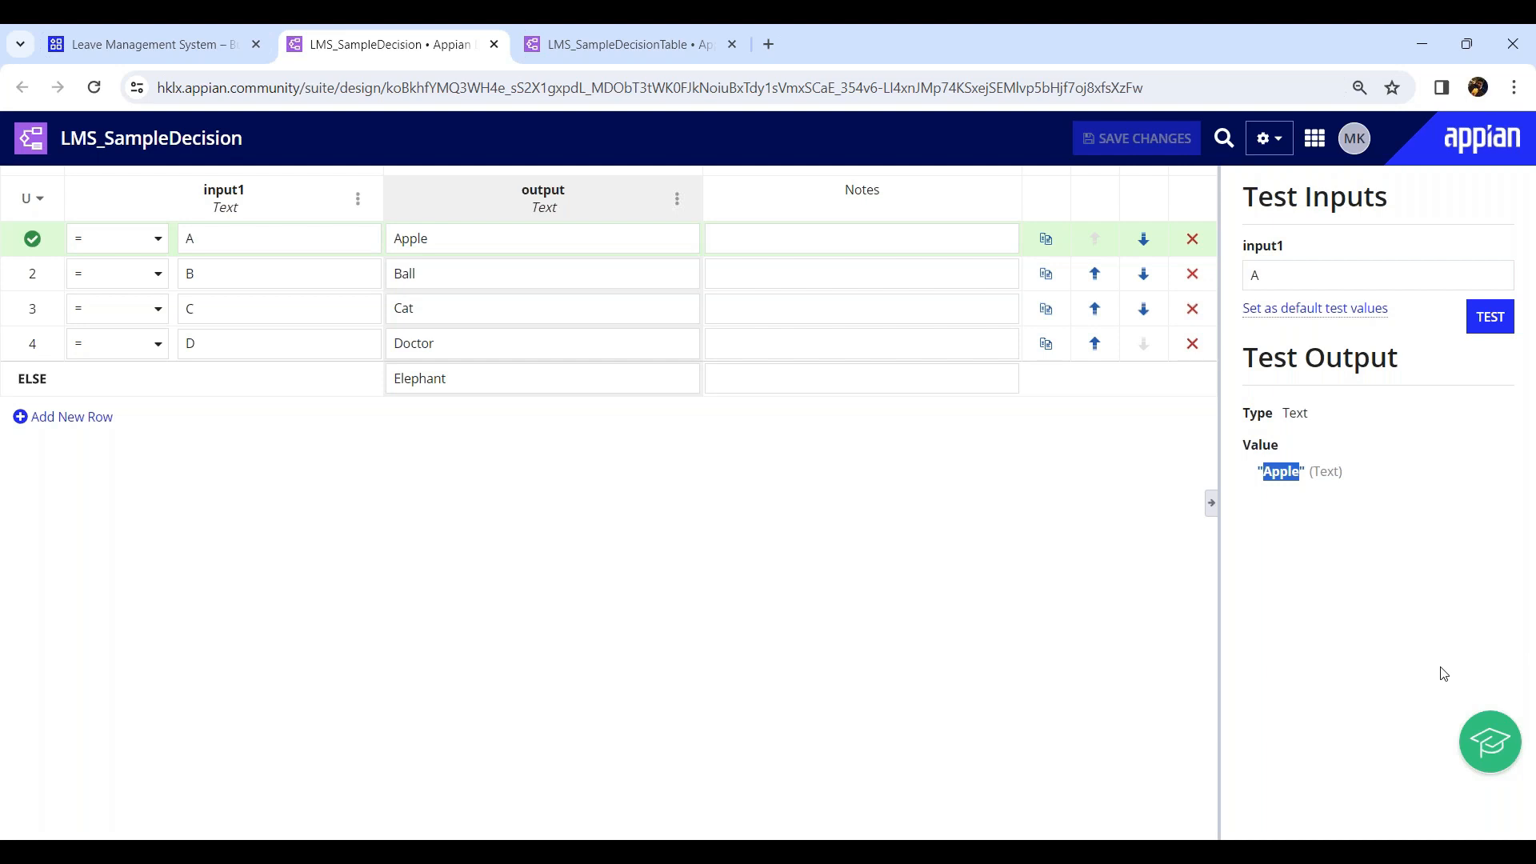
Test LMS_SampleDecisionTable with input1 set to A and input2 set to K.
click(552, 62)
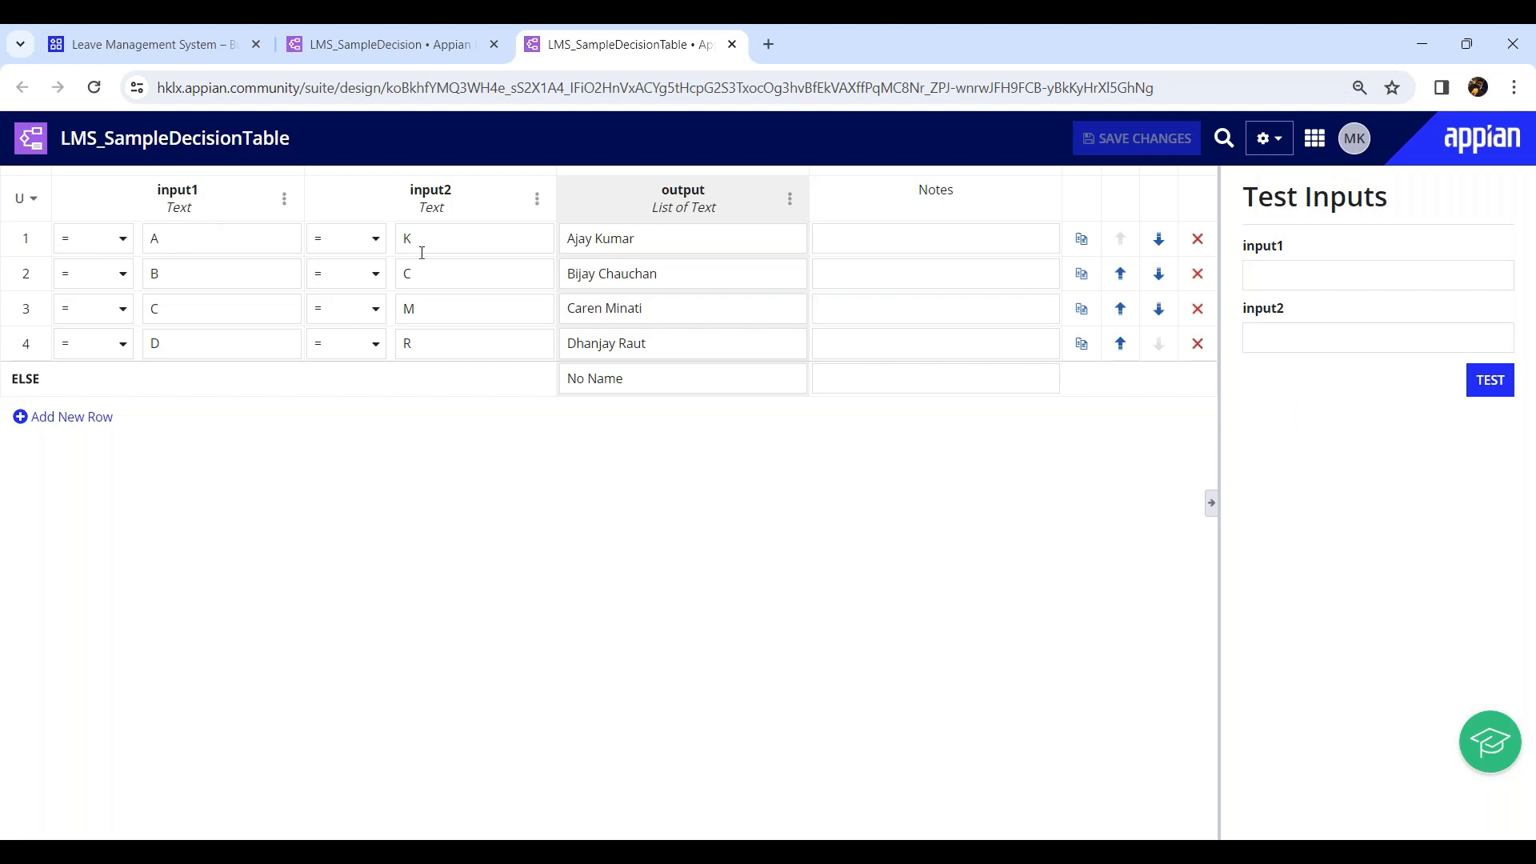
click(1273, 264)
text(A)
click(1258, 344)
text(K)
click(1489, 380)
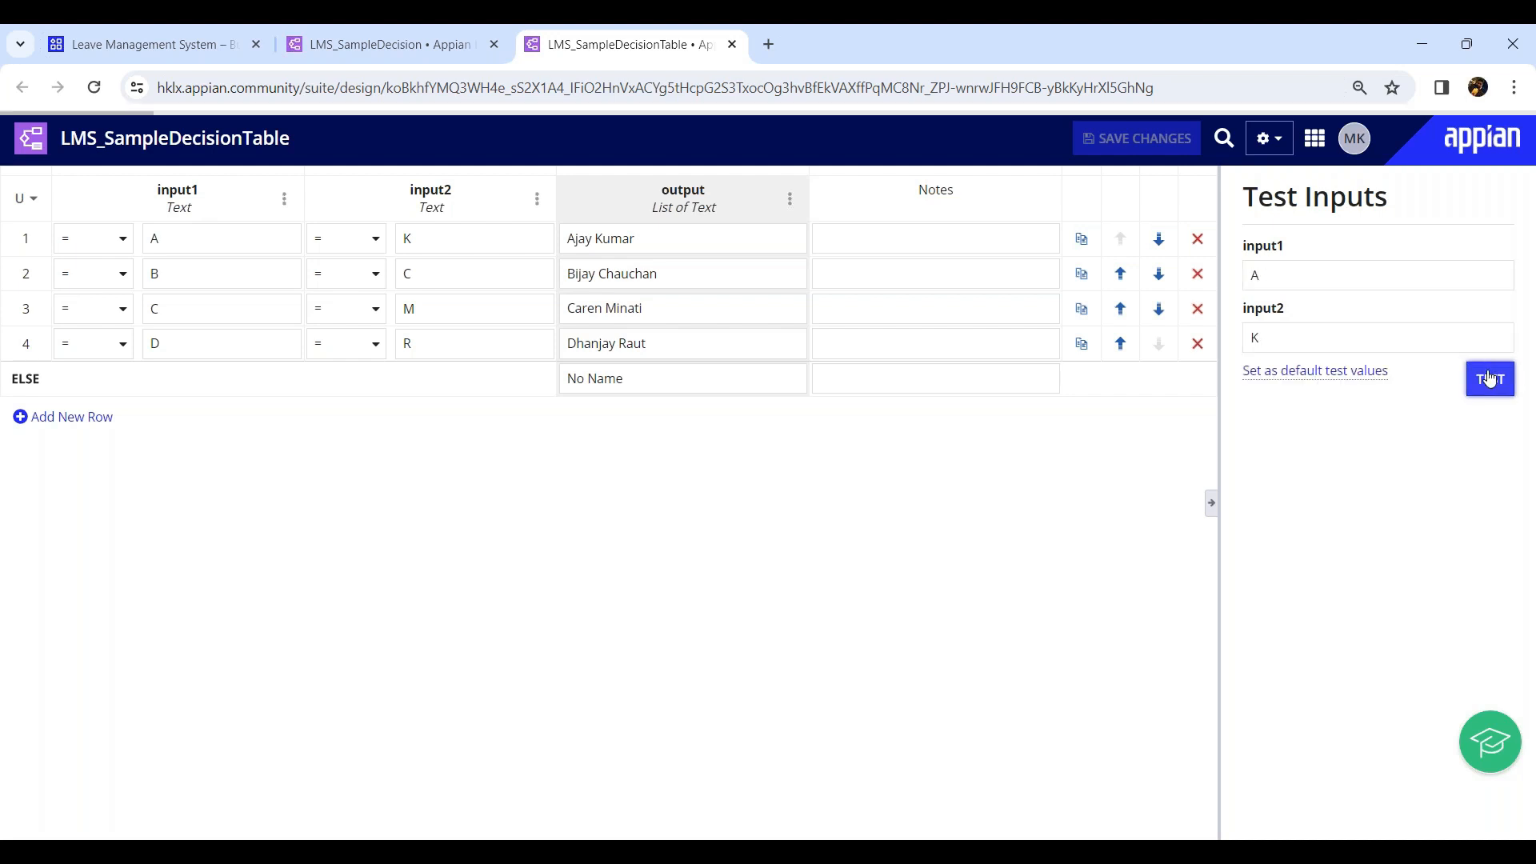
Retest the decision table with input2 changed to M.
click(1285, 340)
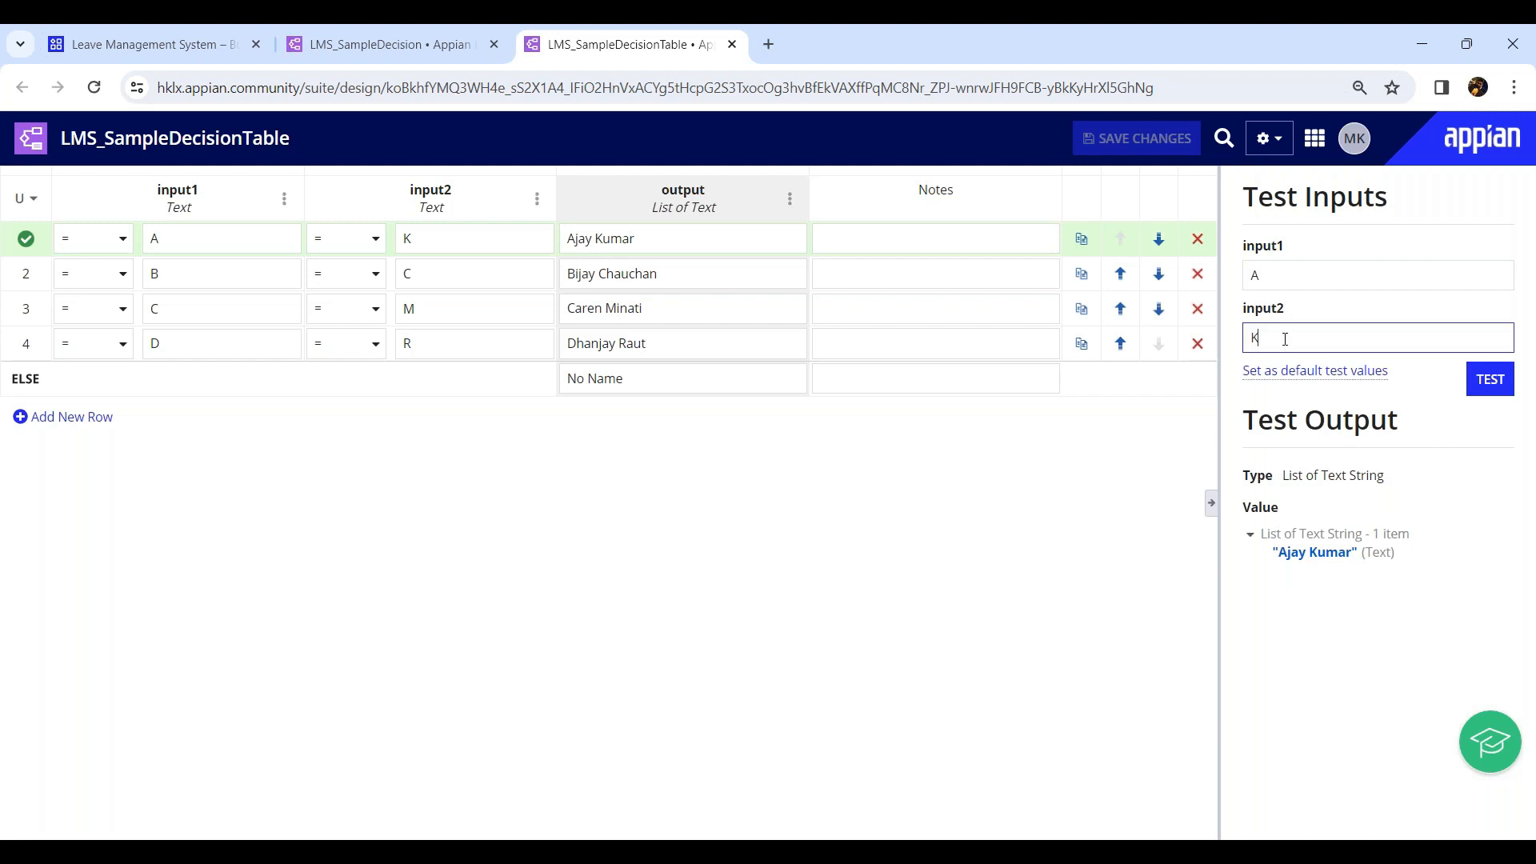
key(BackSpace)
text(M)
click(1501, 388)
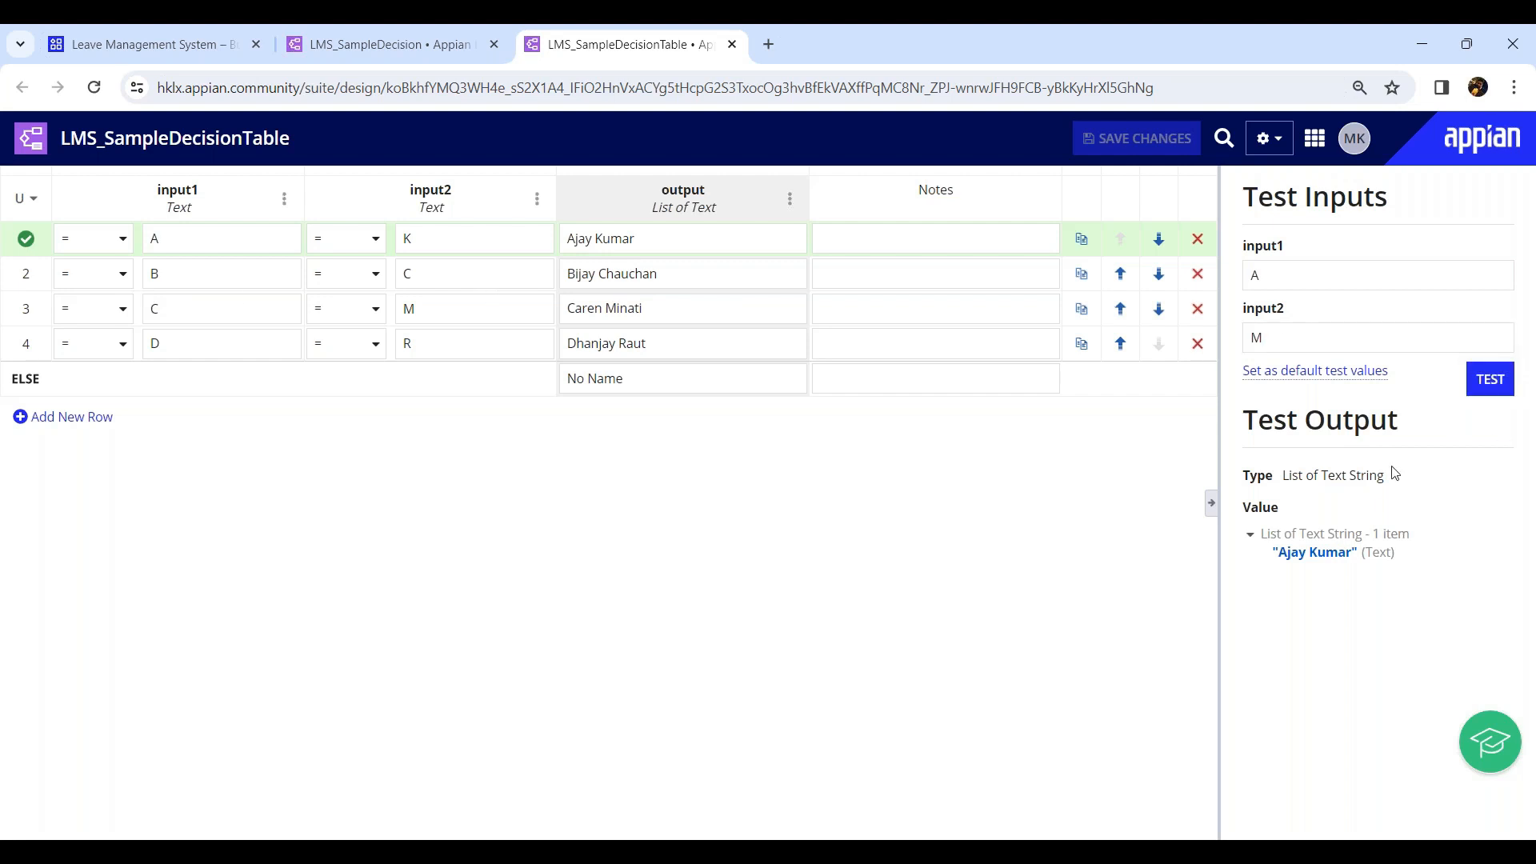
drag(1279, 552, 1338, 553)
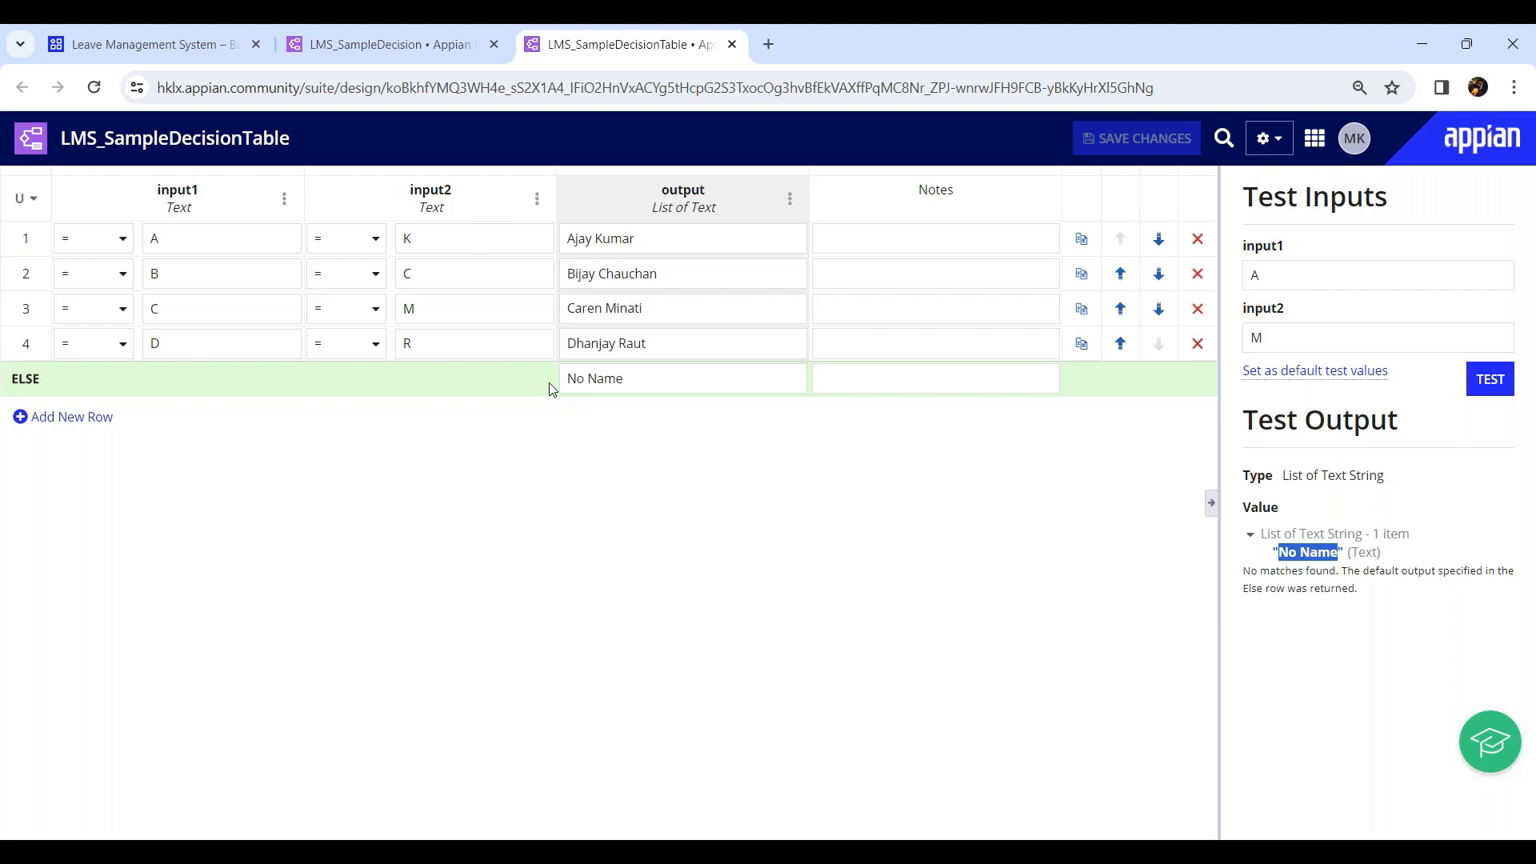
Close the decision tabs, open the Wire Transaction application, and browse its new object menu.
middle_click(437, 38)
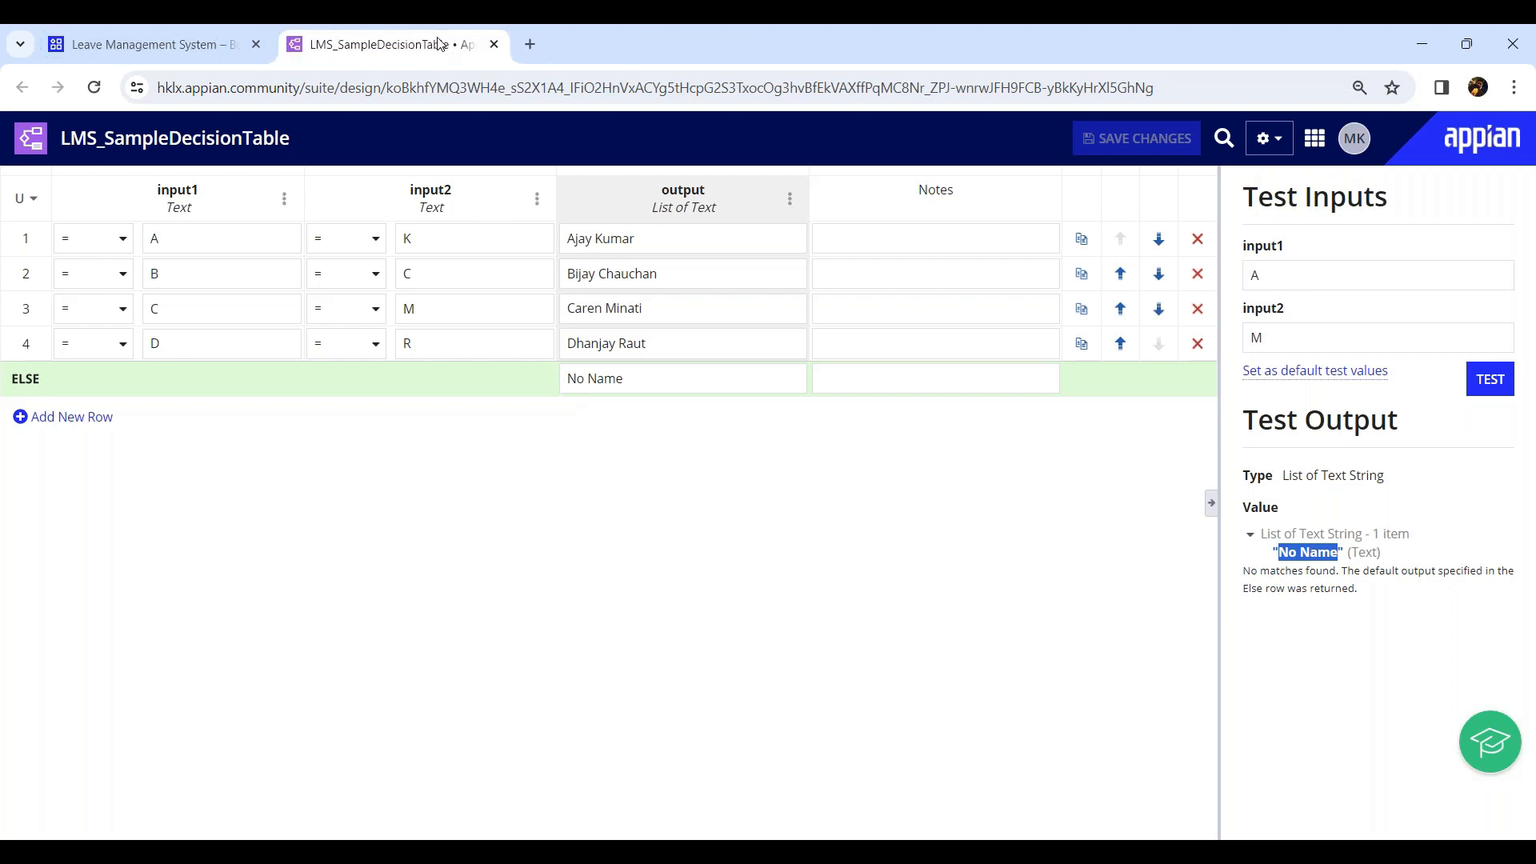
middle_click(439, 43)
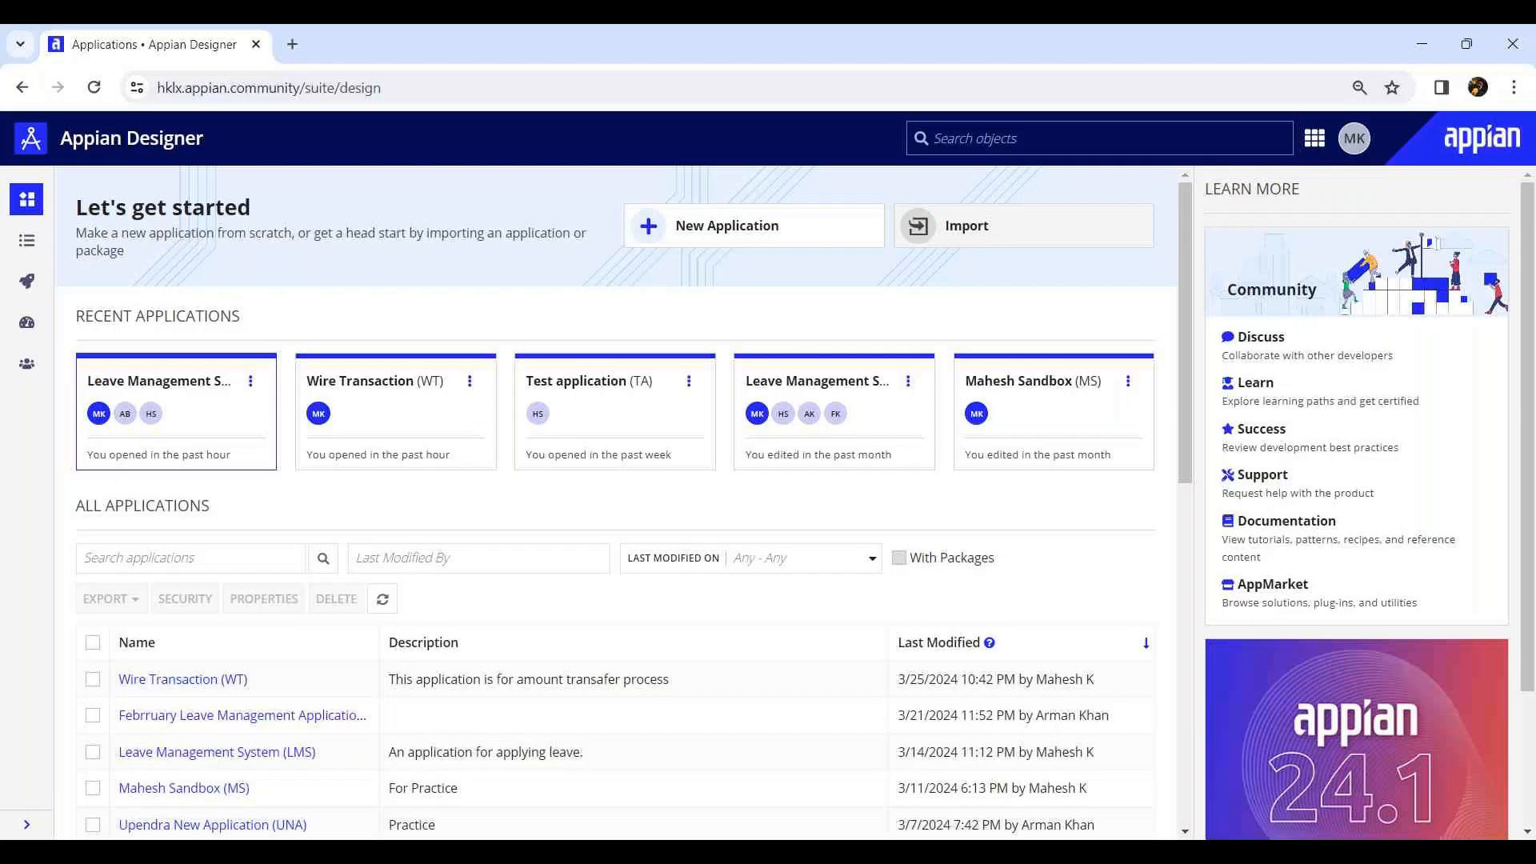
click(201, 678)
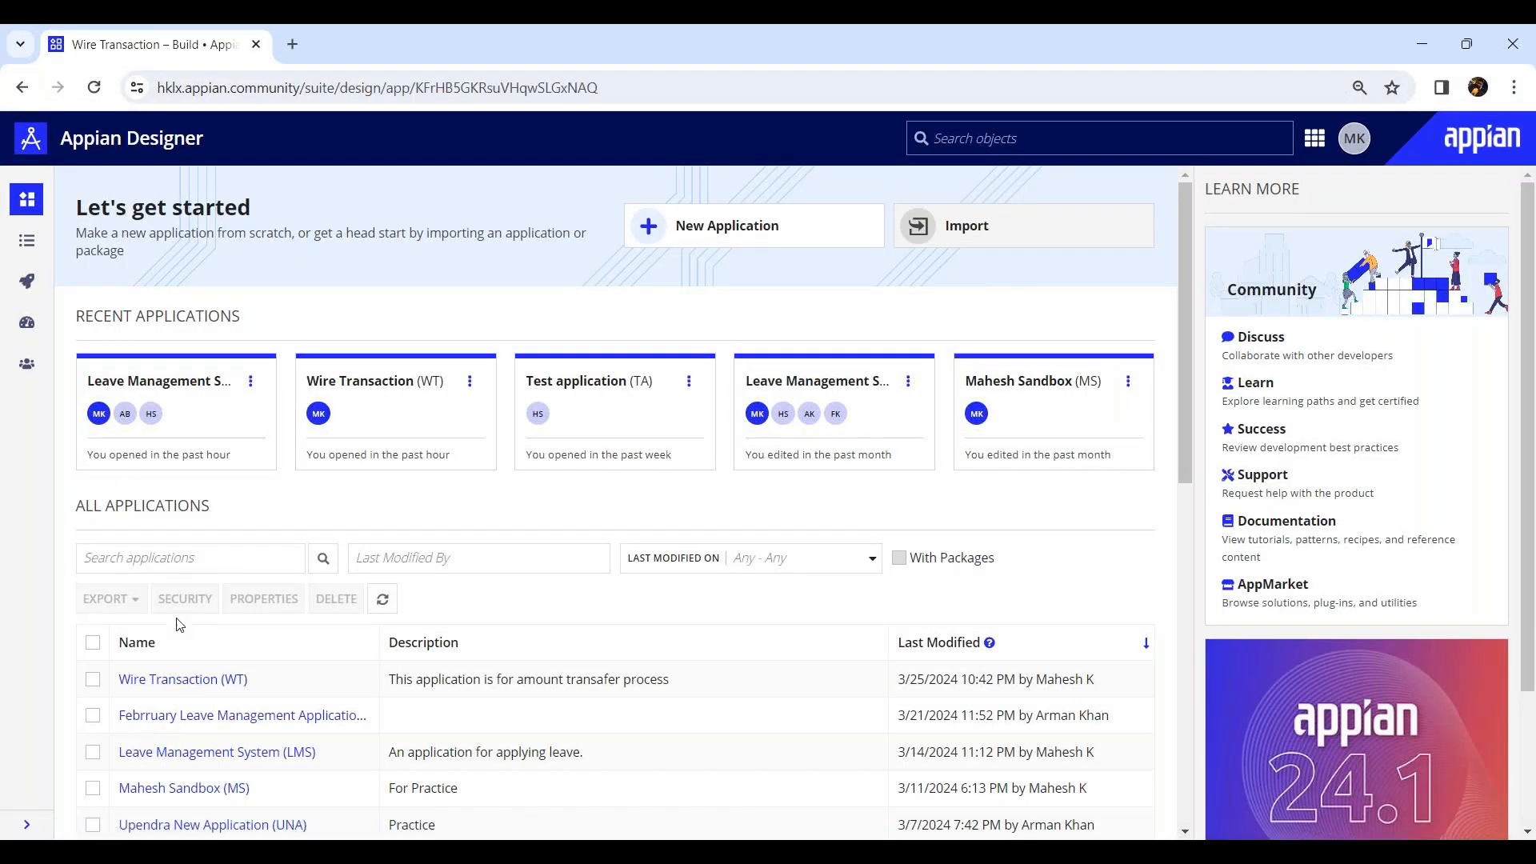
click(318, 258)
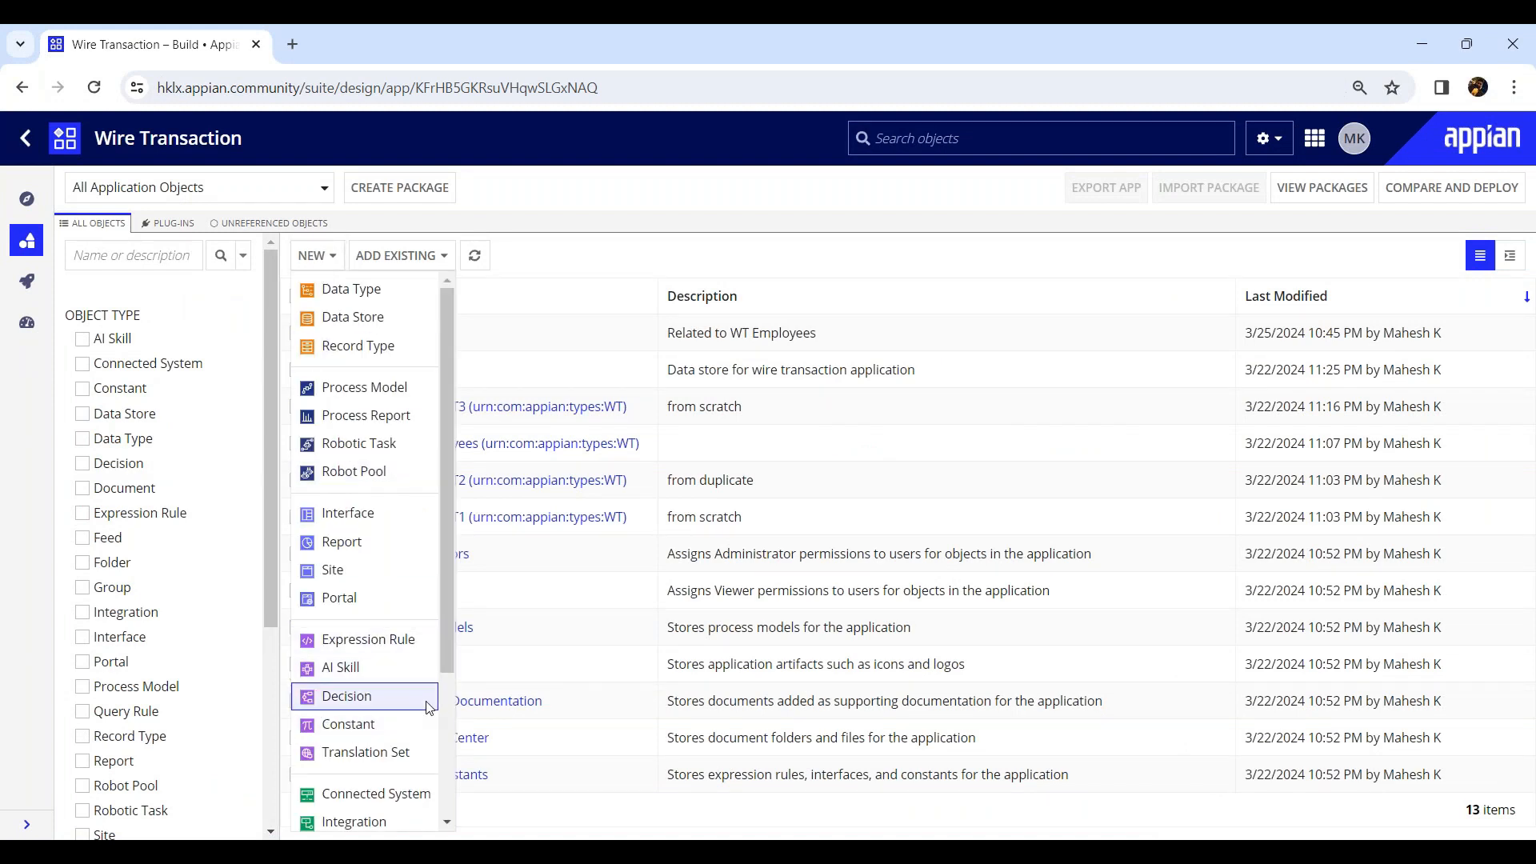
drag(448, 626, 448, 768)
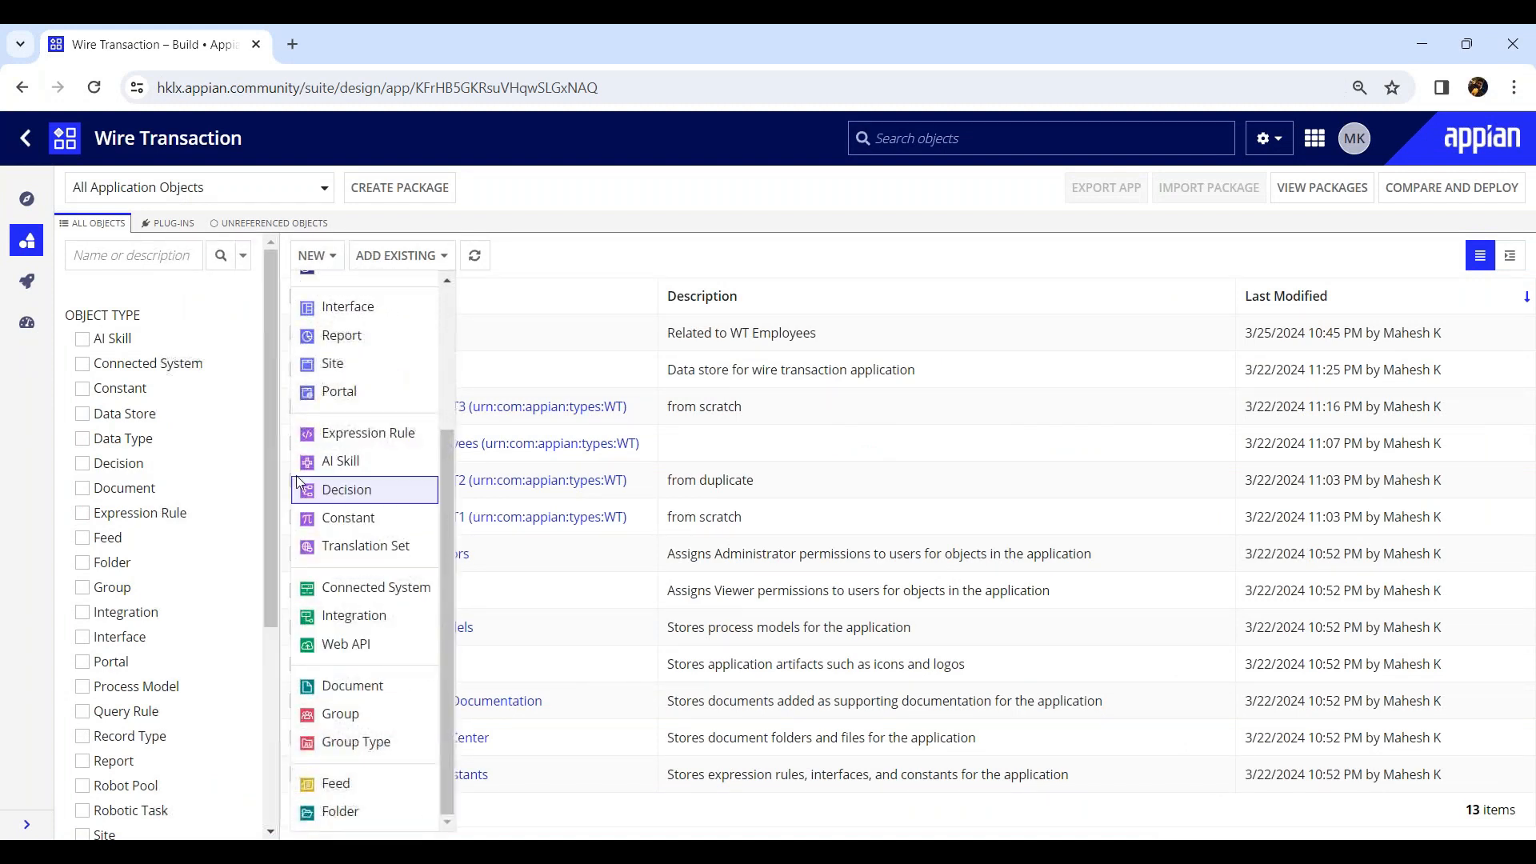
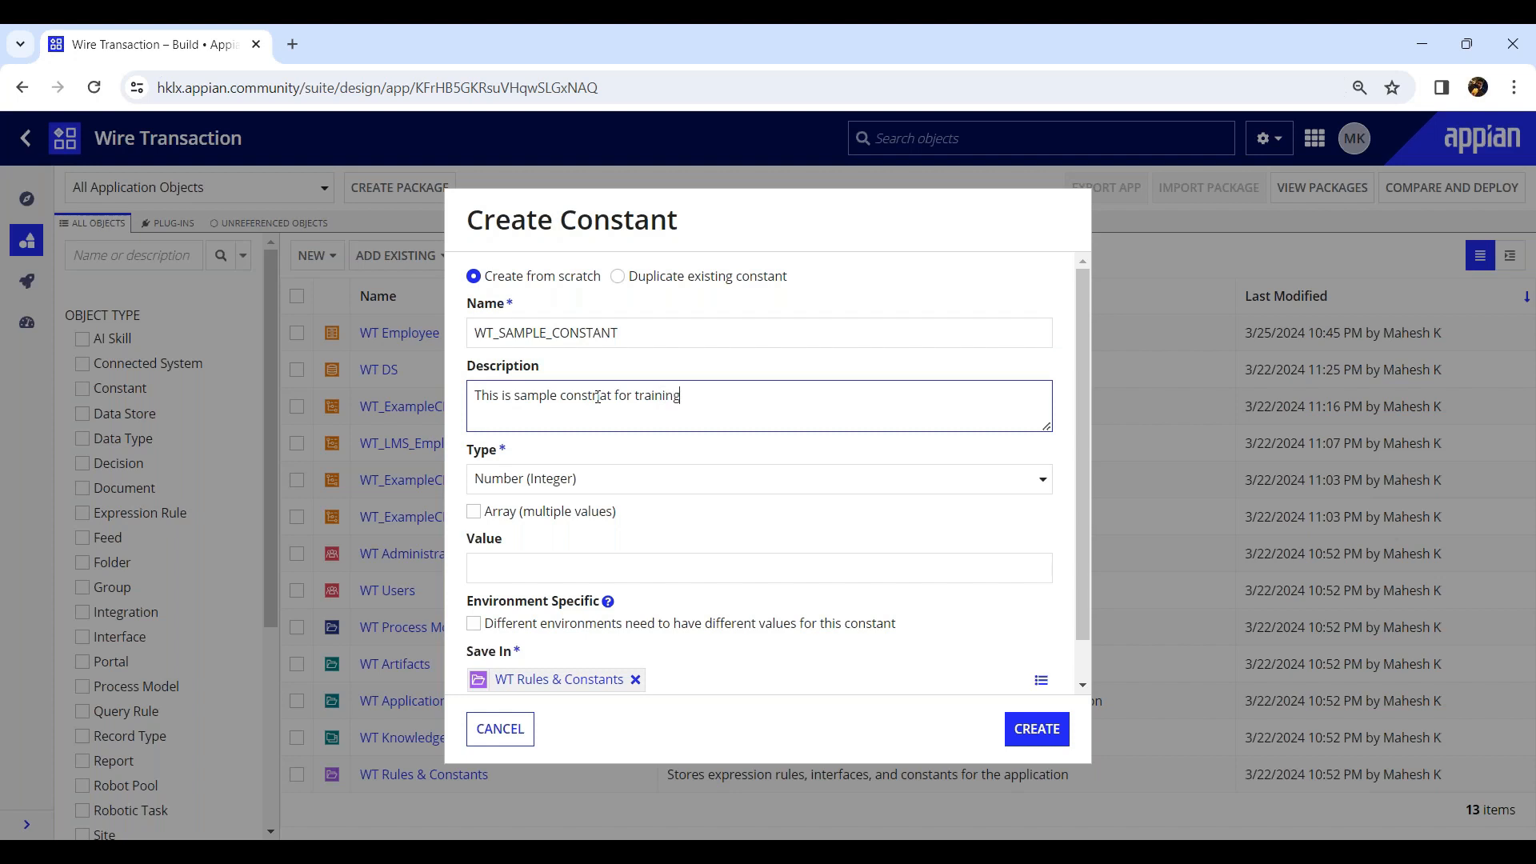
Set the new WT_SAMPLE_CONSTANT's type to Text with value Wire Transaction and create the constant.
click(734, 481)
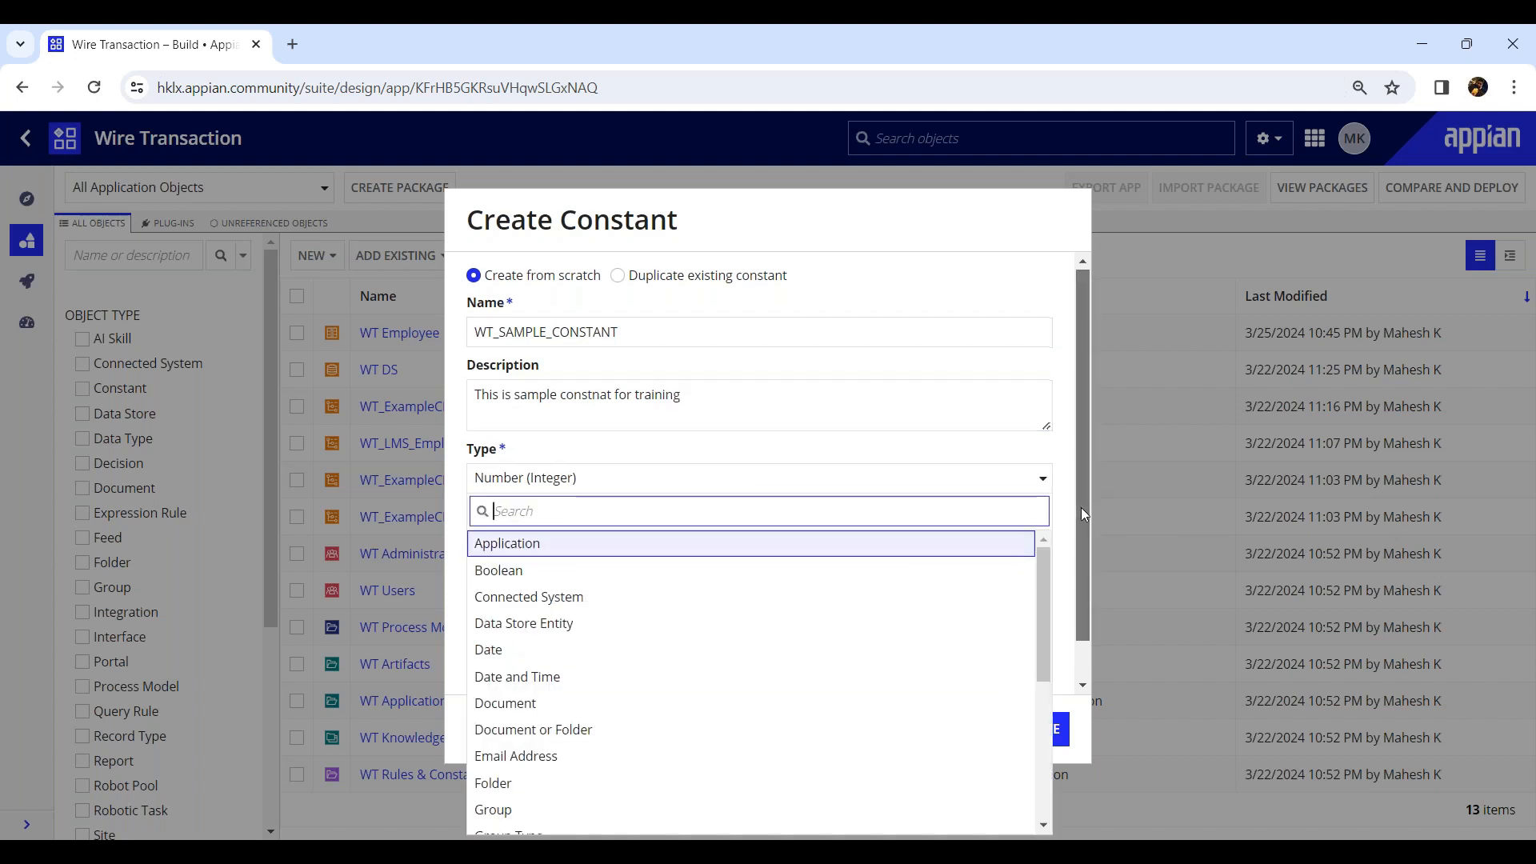
drag(1081, 507, 1087, 602)
drag(1039, 520, 1049, 696)
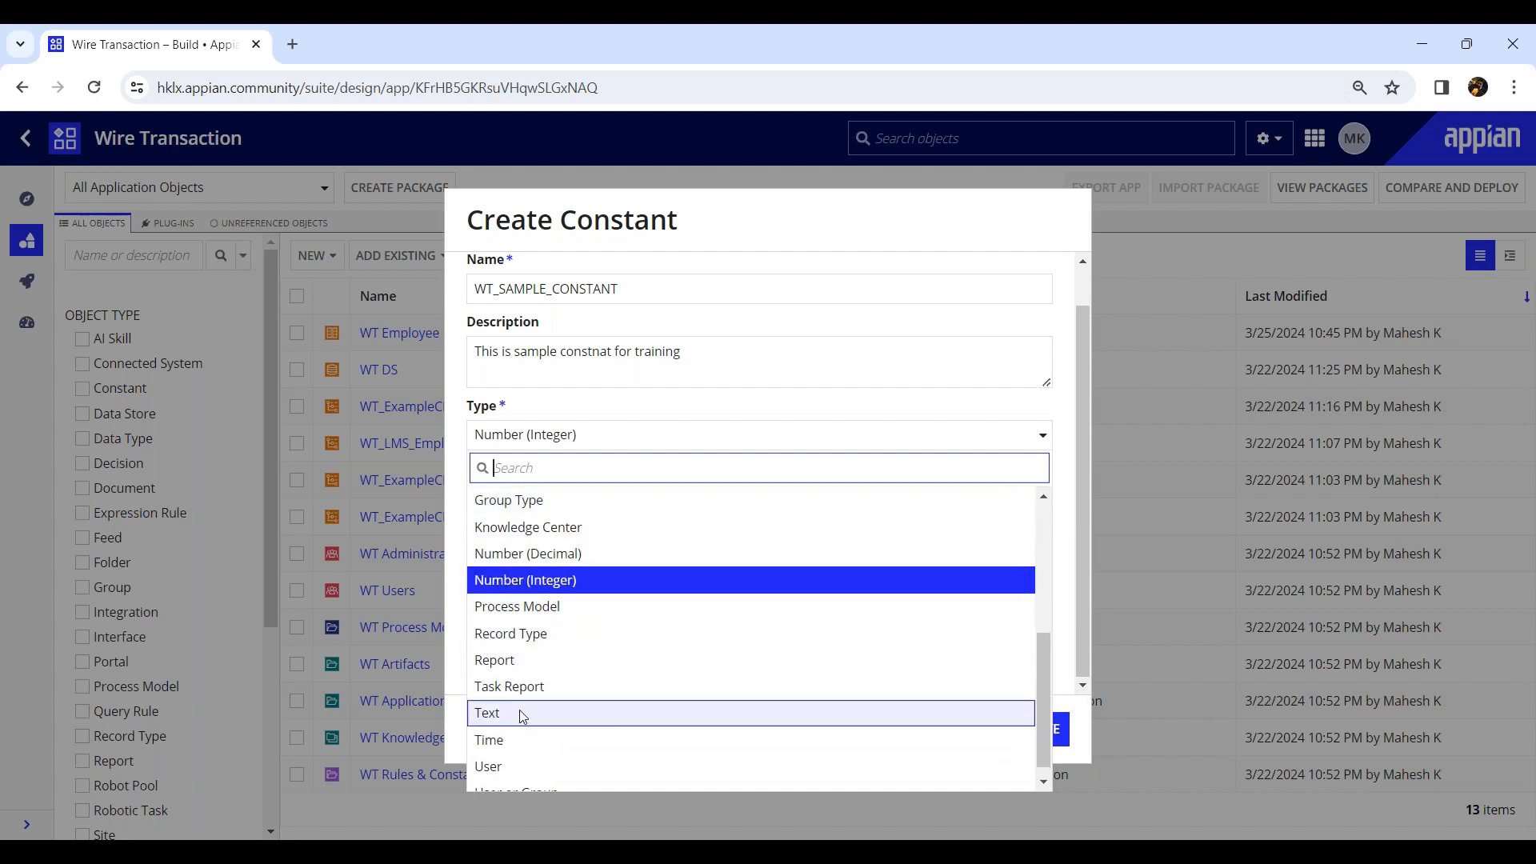
click(523, 714)
click(581, 524)
text(Wire Transac)
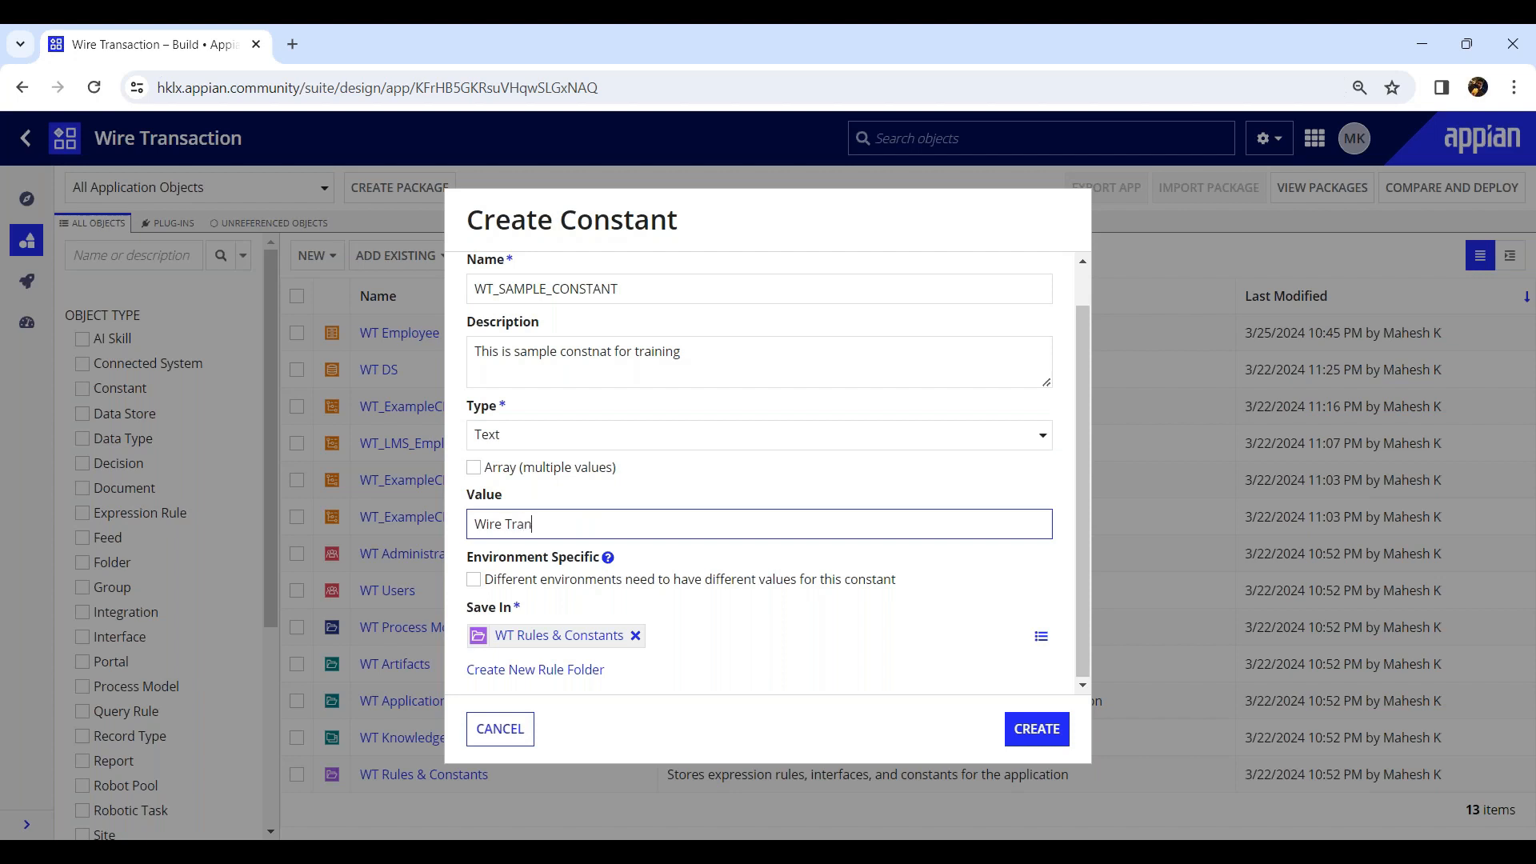
text(tion)
click(1054, 738)
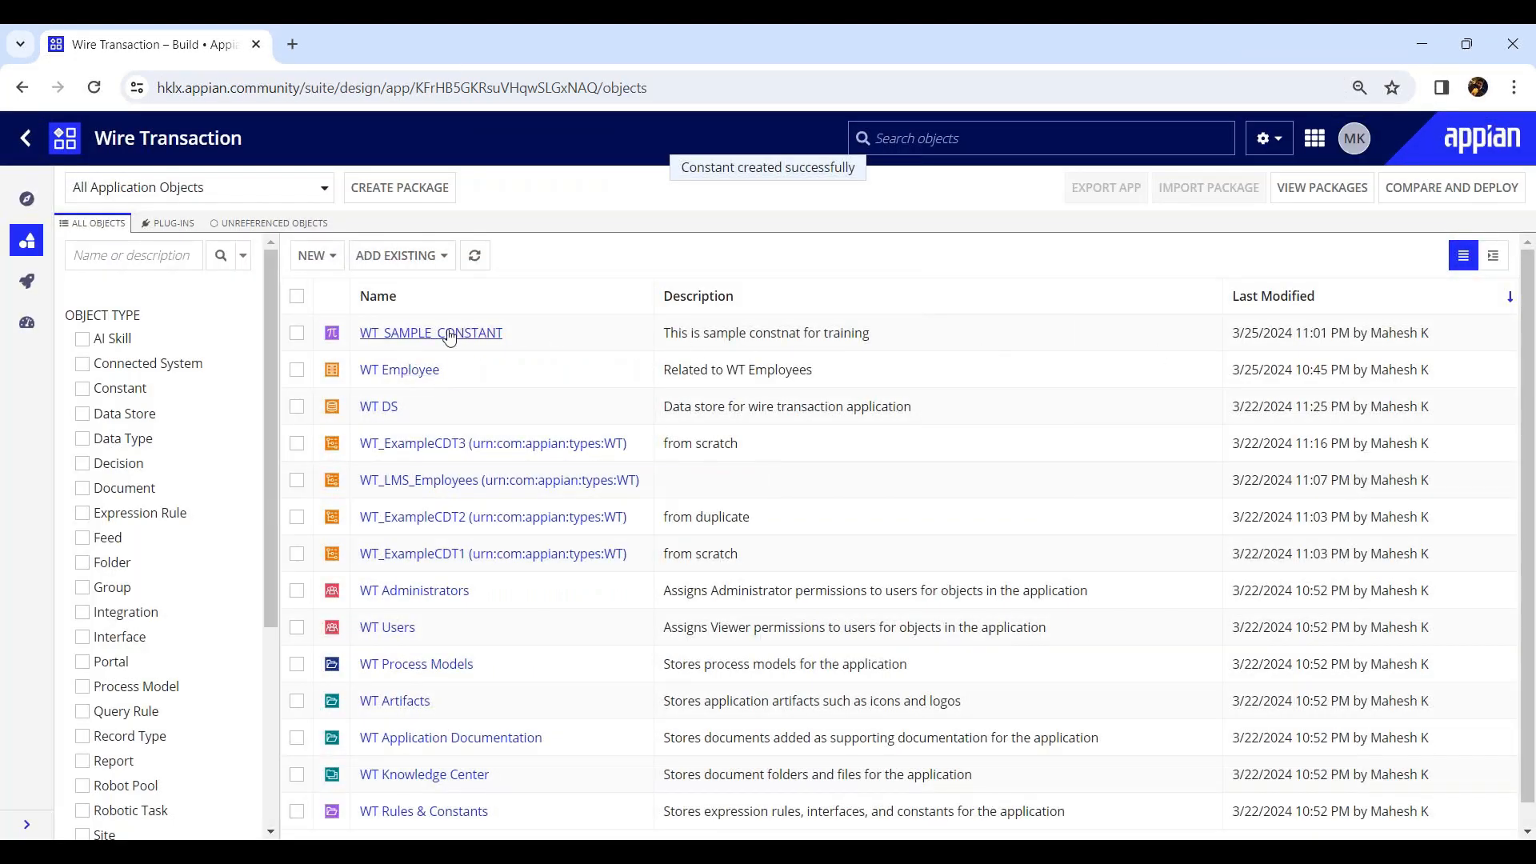
Open WT_SAMPLE_CONSTANT's properties, append Limit to its value, and save.
click(431, 332)
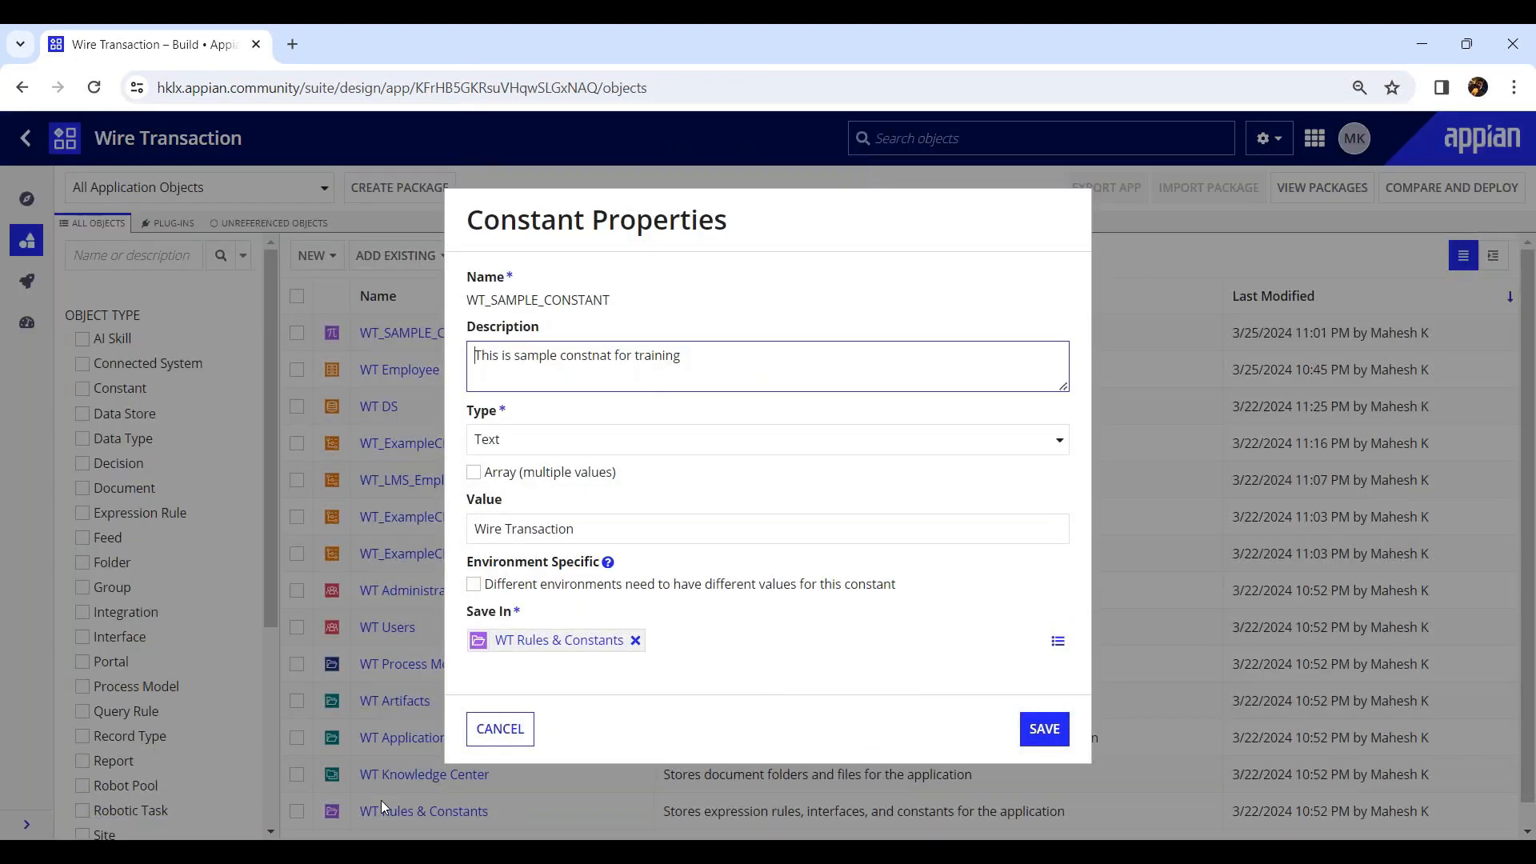
click(666, 535)
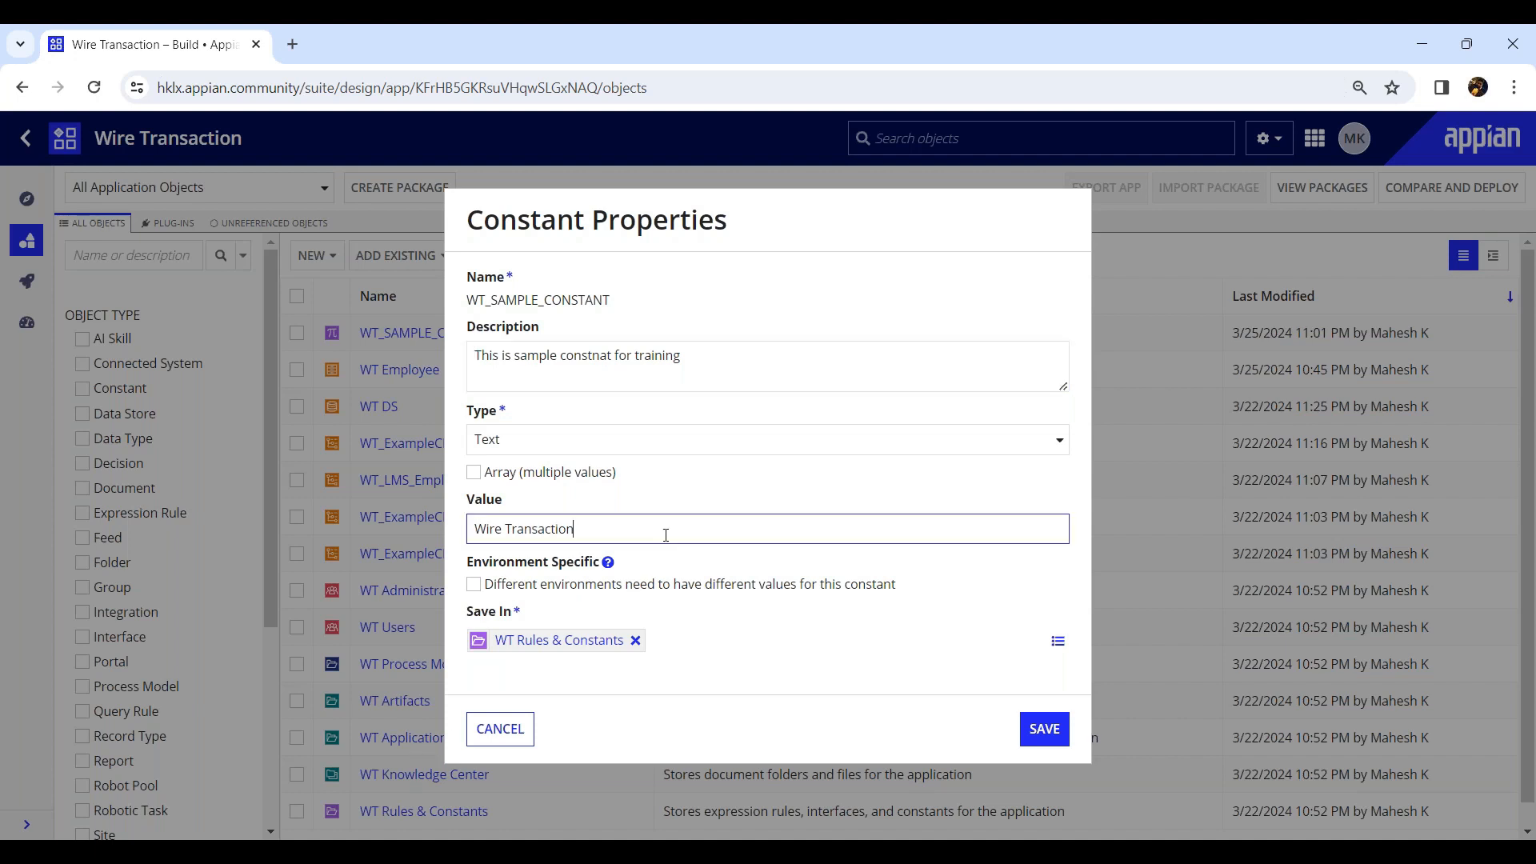
text(Limit)
click(1042, 728)
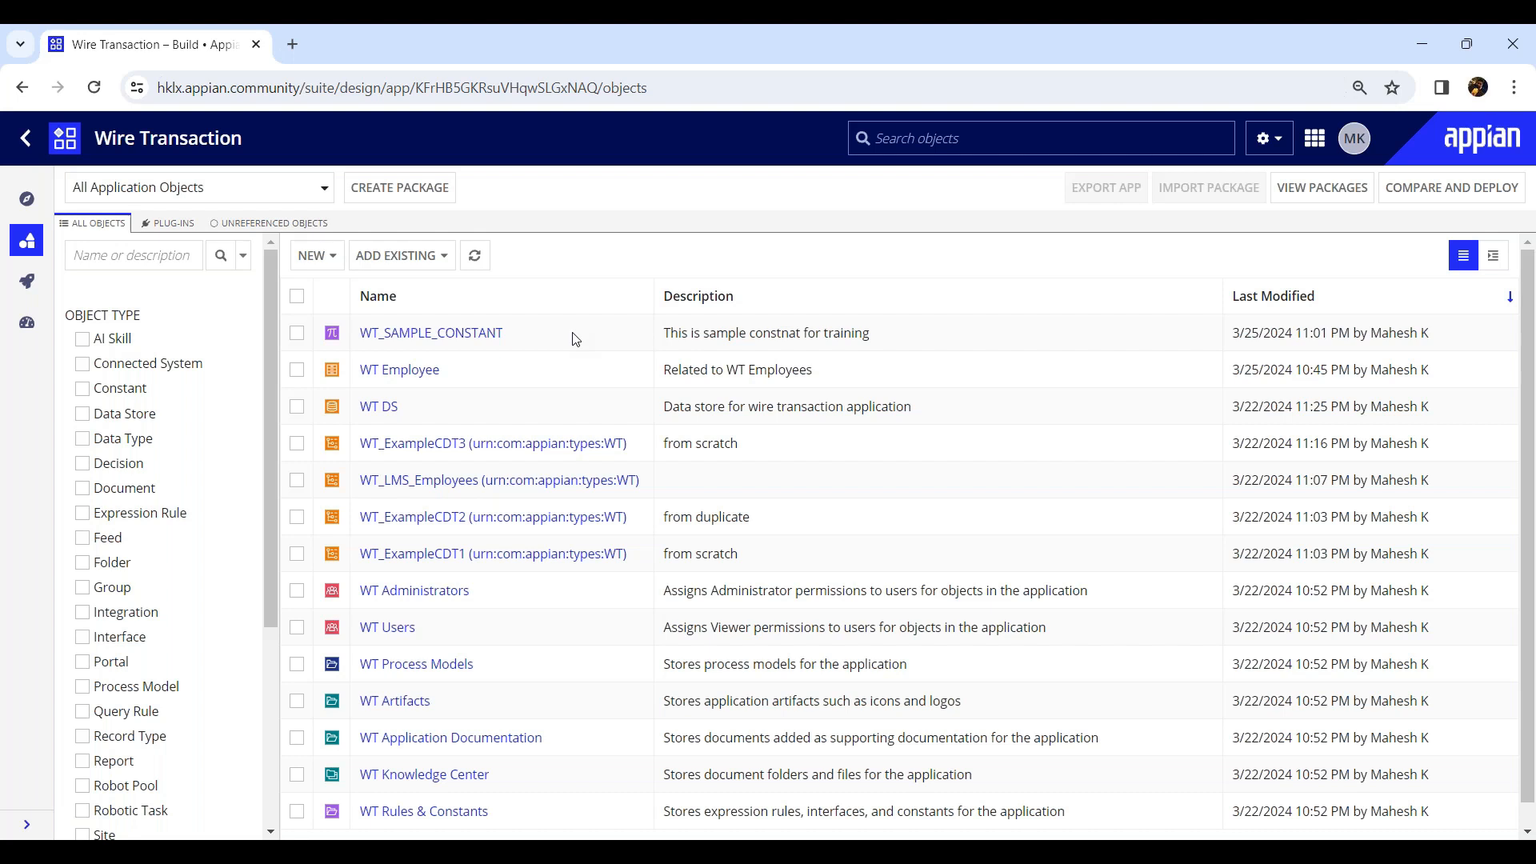
Start creating a new connected system and browse the available connected system types.
click(314, 255)
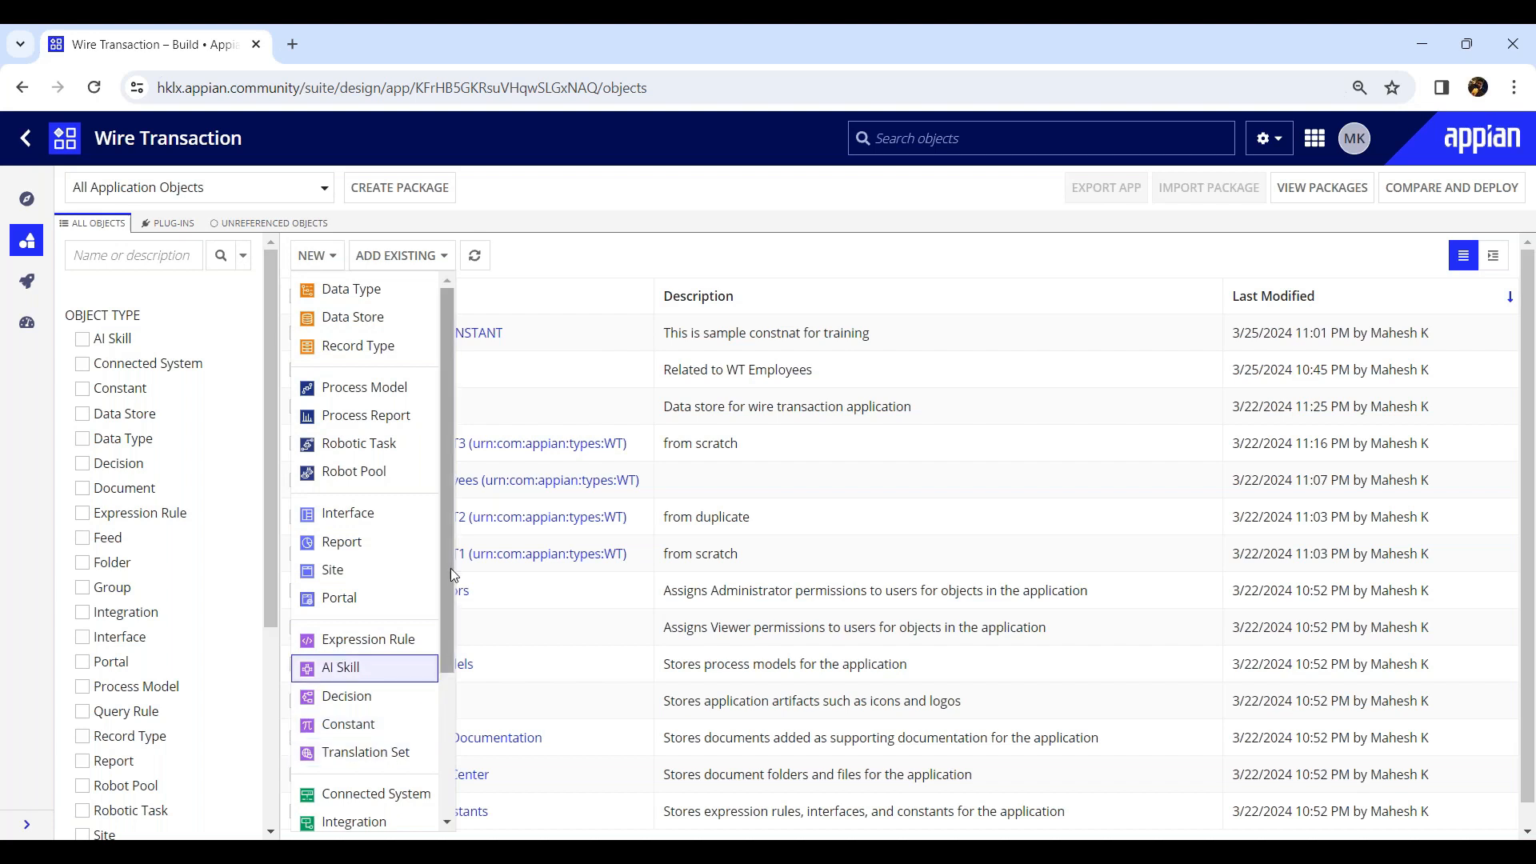
drag(449, 580, 452, 727)
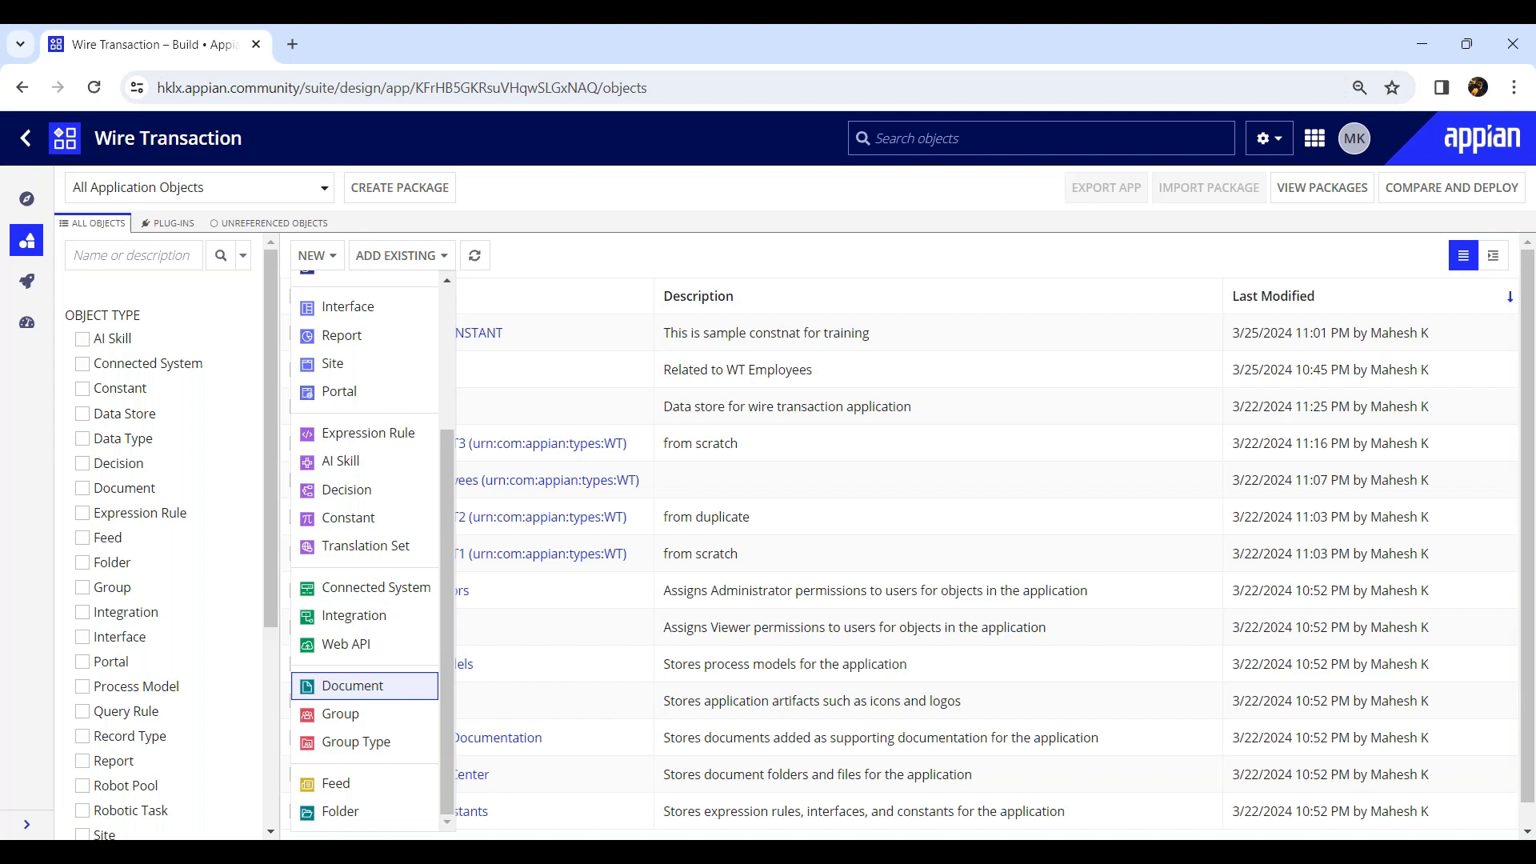
click(345, 599)
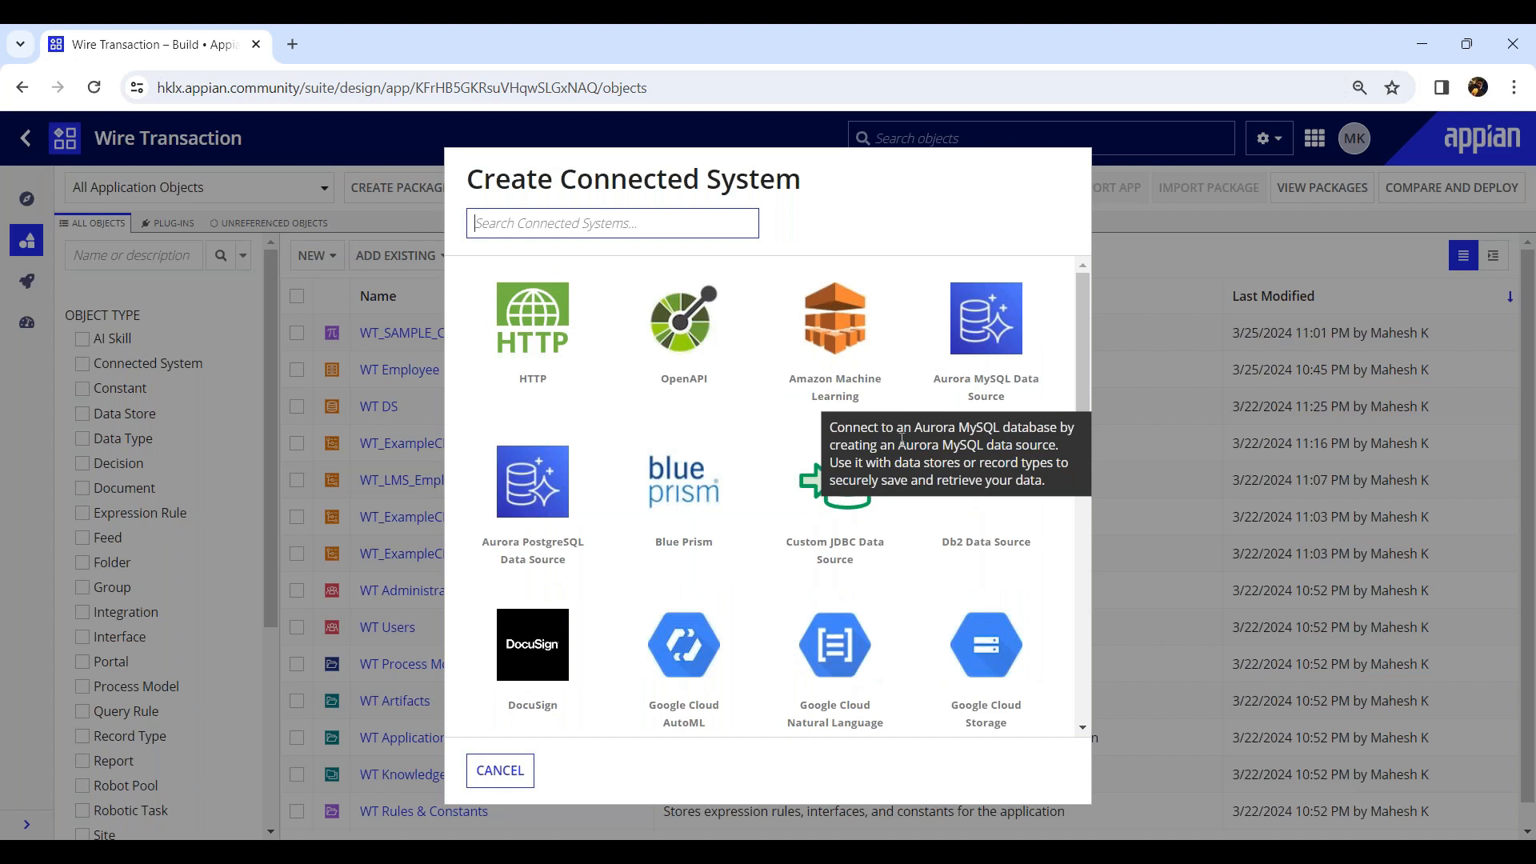
scroll(903, 438, down, 1)
scroll(687, 605, down, 1)
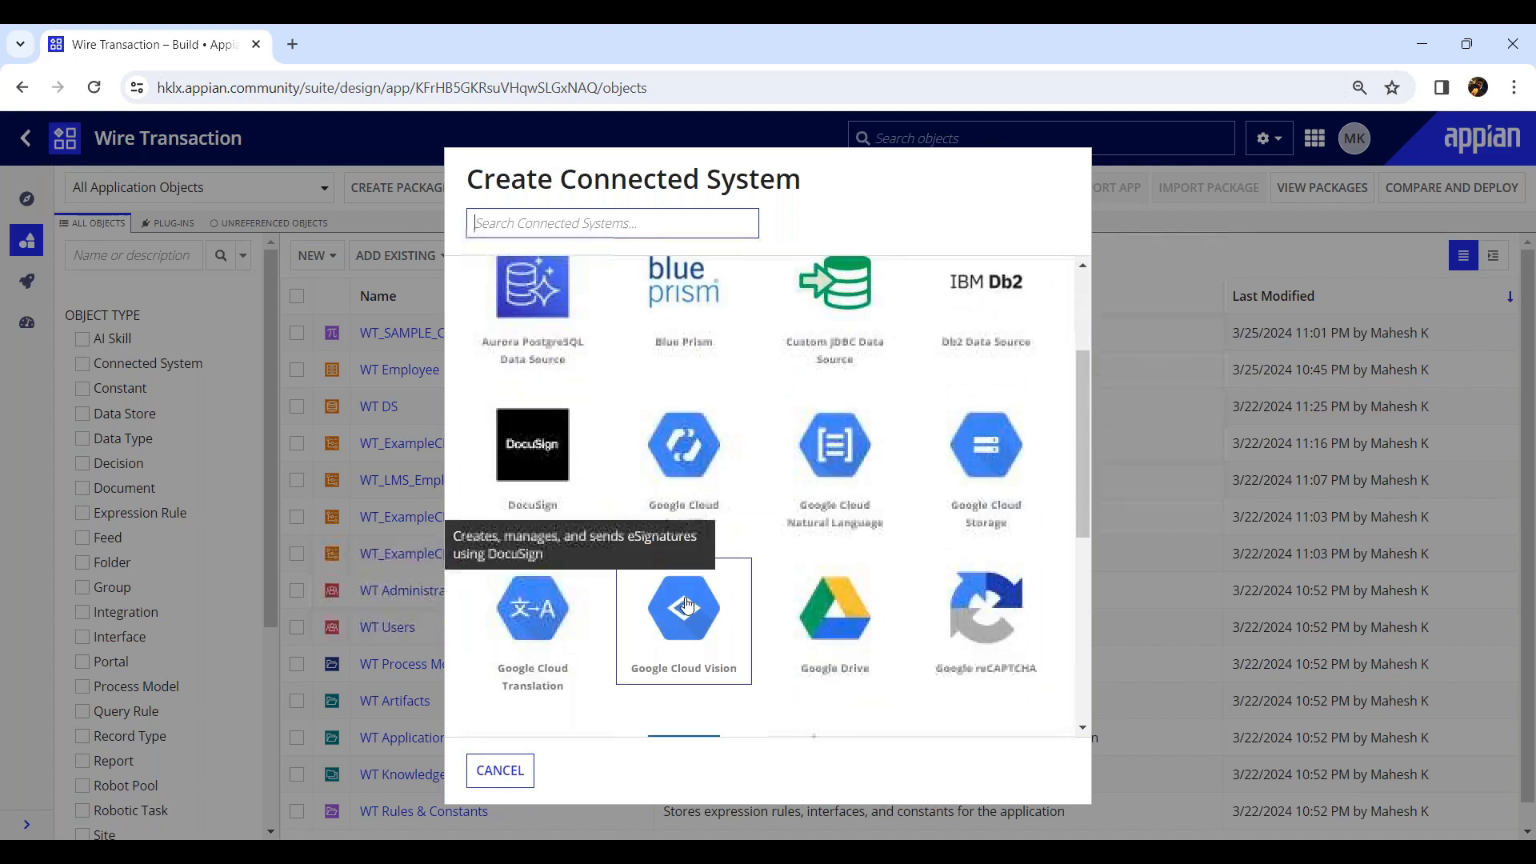
scroll(687, 606, down, 3)
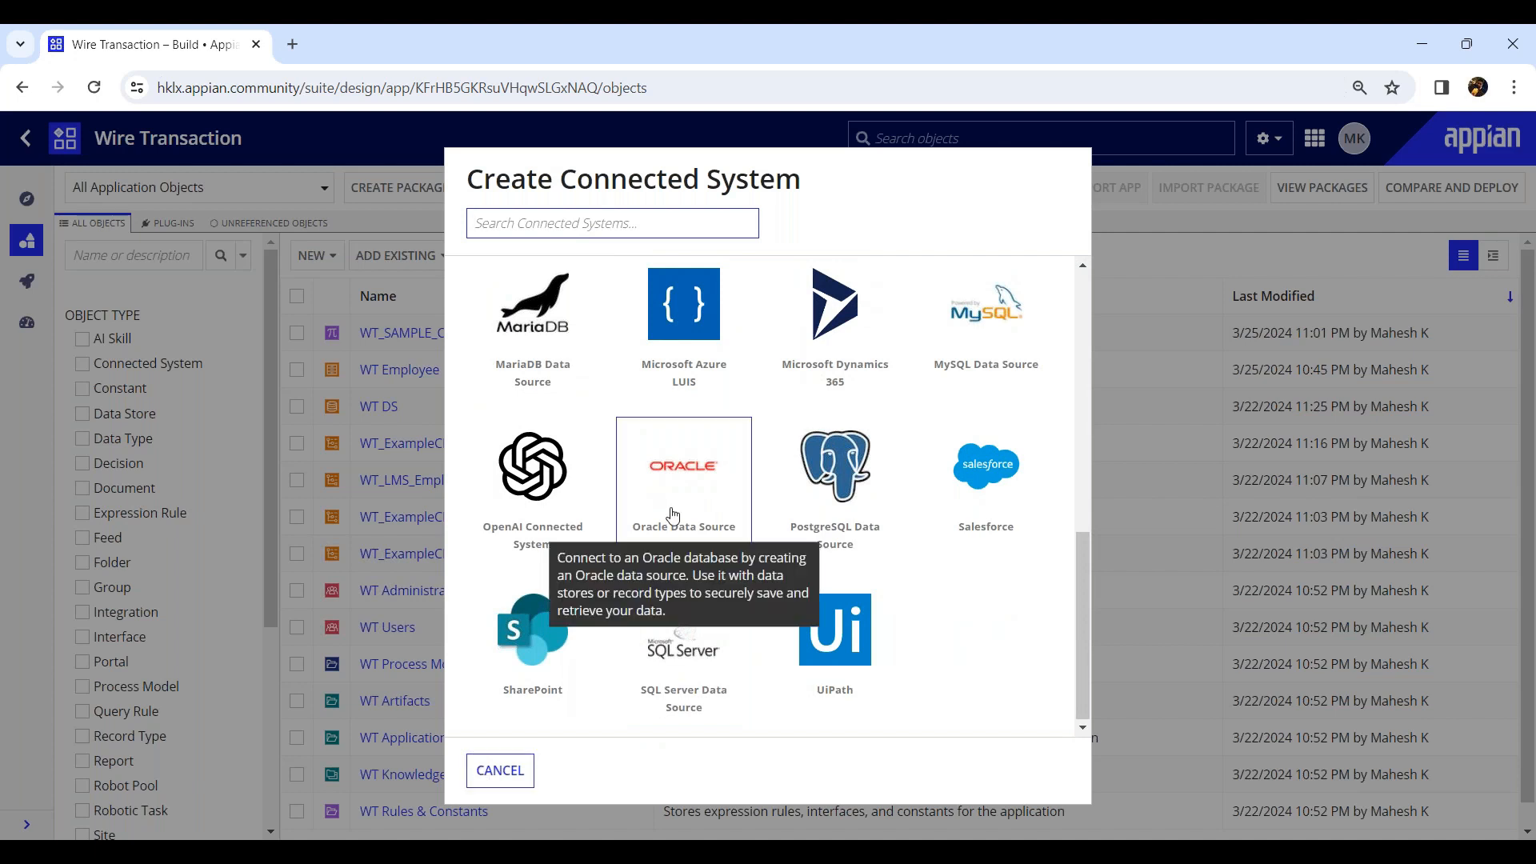
scroll(673, 515, up, 5)
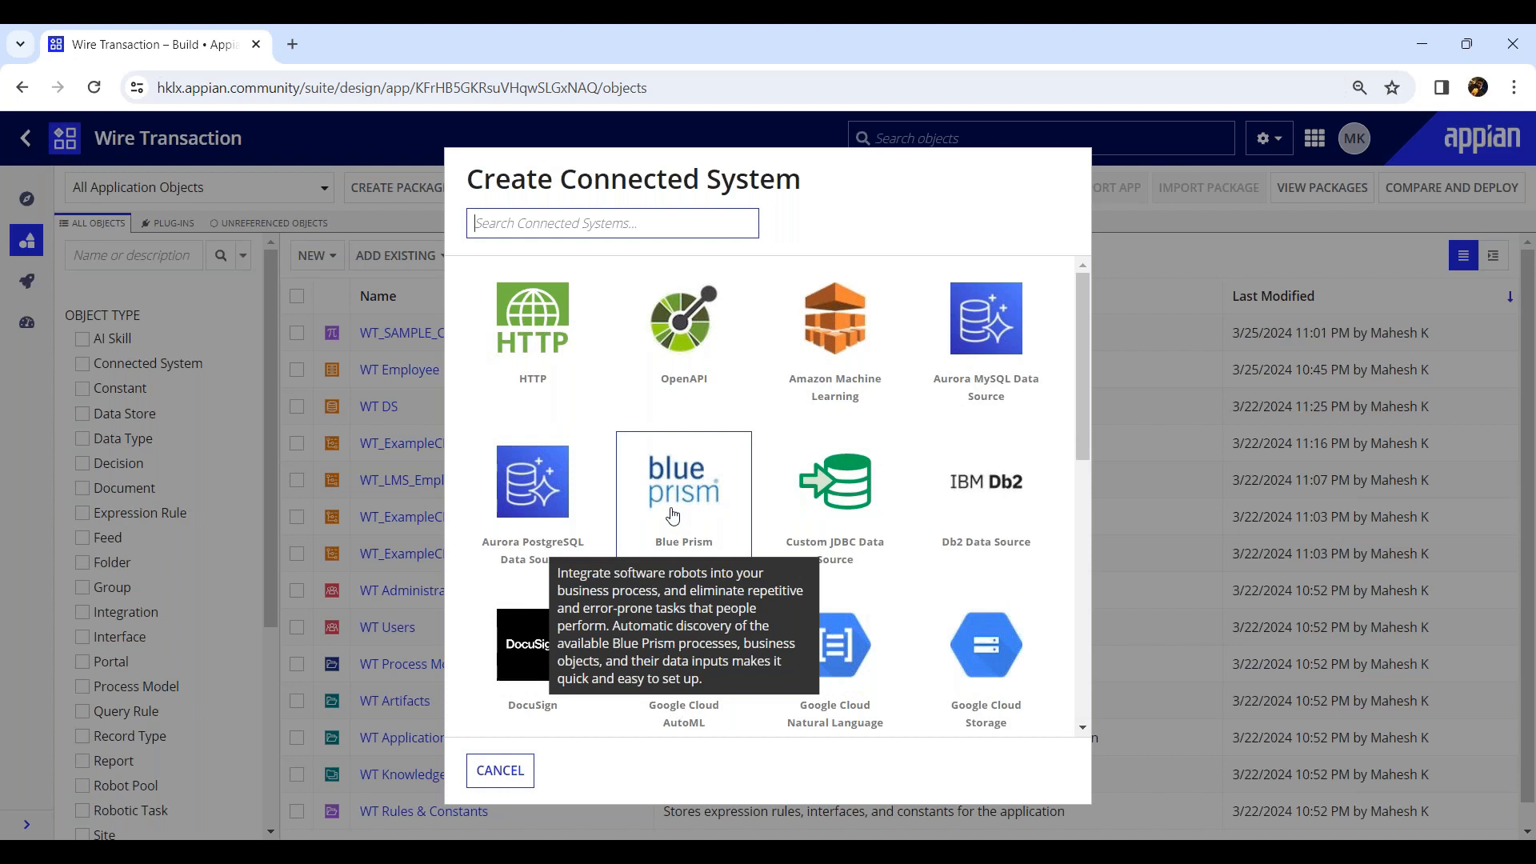
Try setting up an HTTP connected system named WT, review its authentication options, and cancel.
click(550, 354)
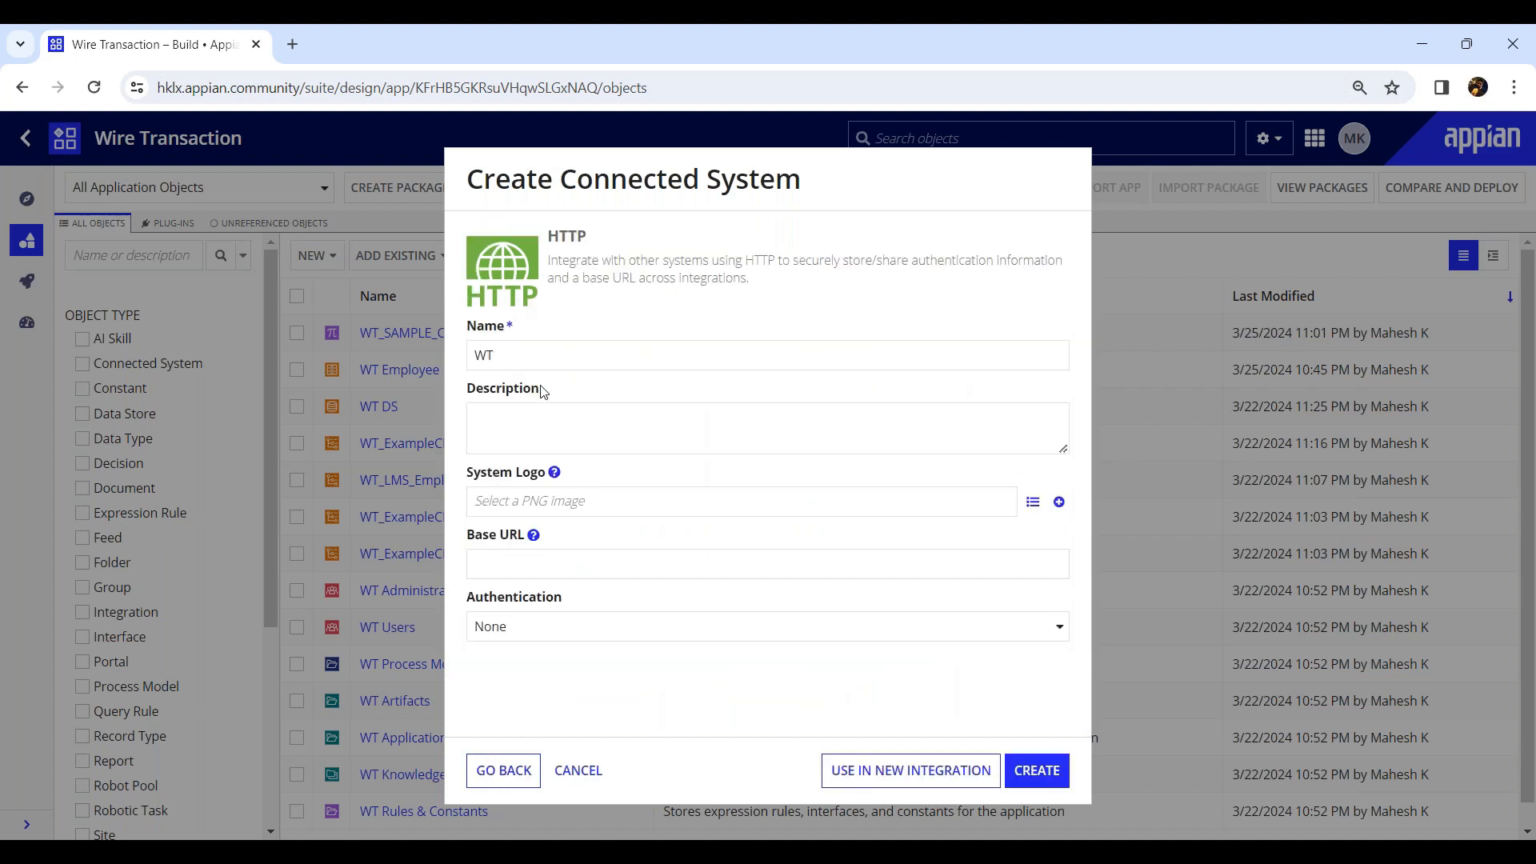
click(548, 357)
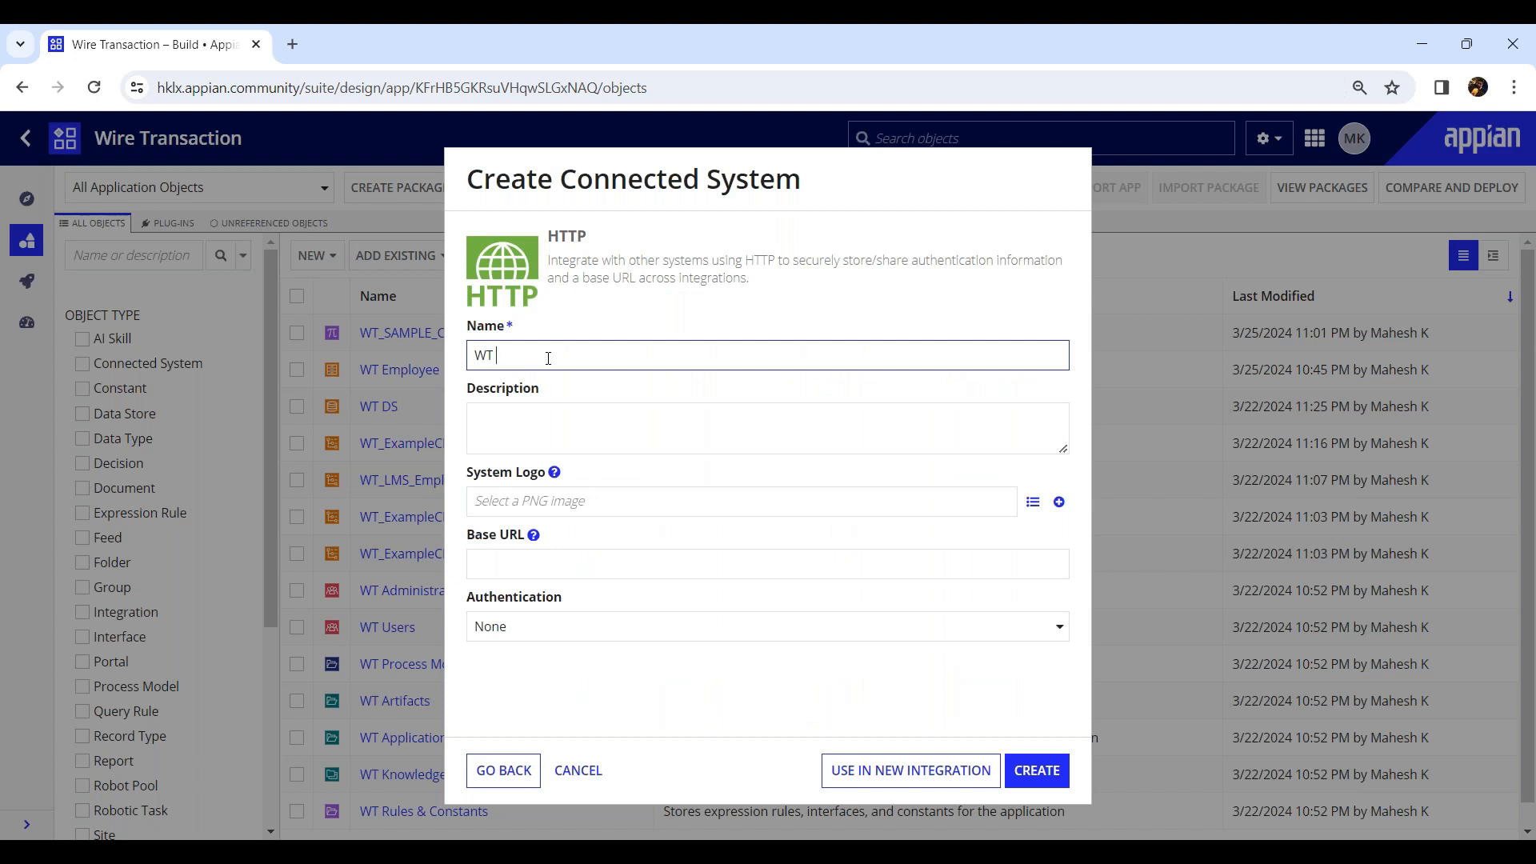
click(513, 567)
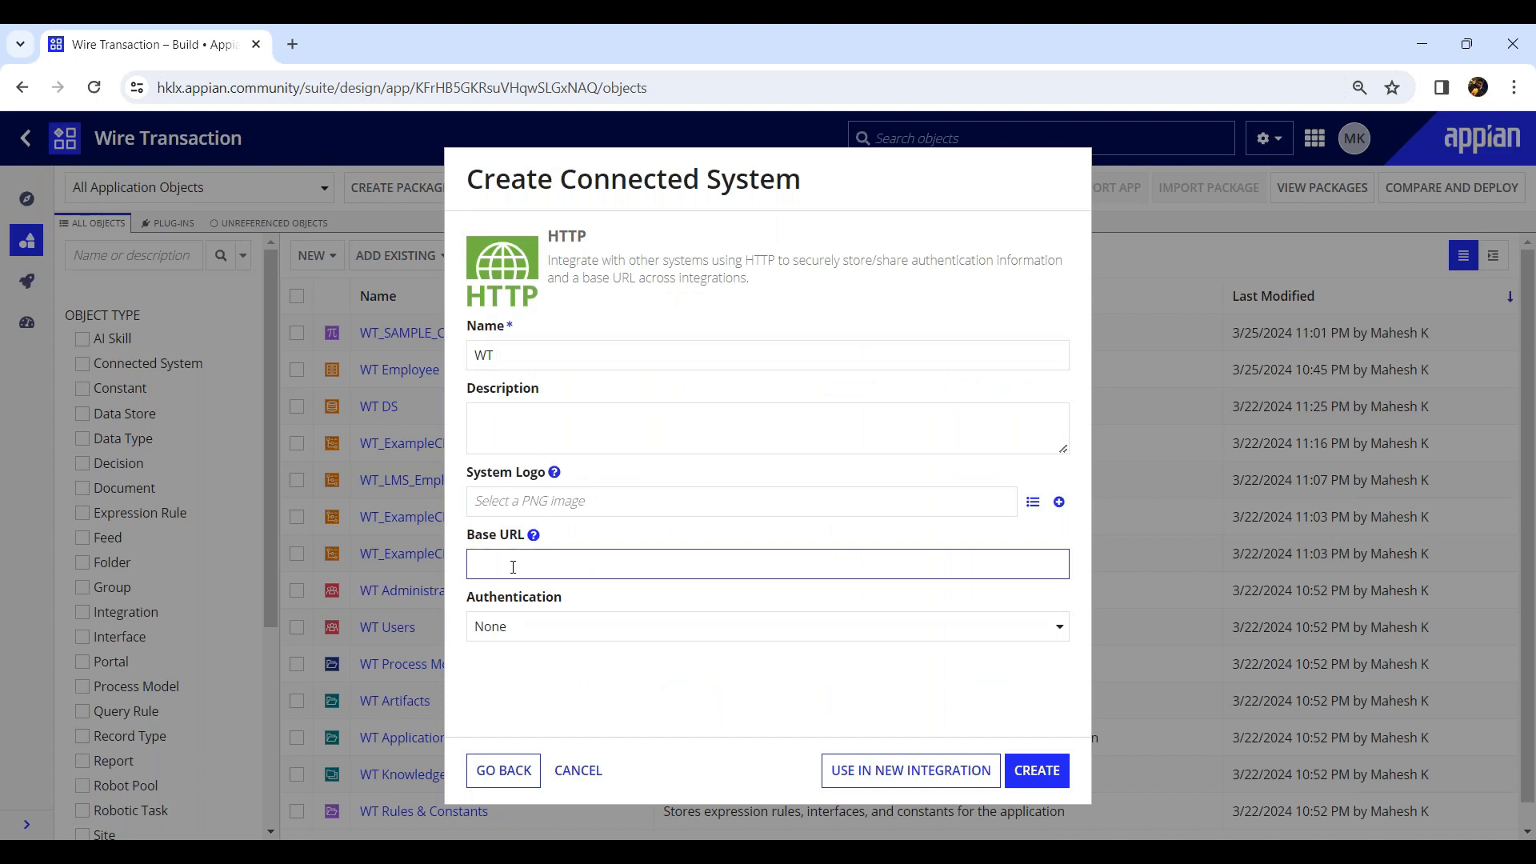
click(621, 628)
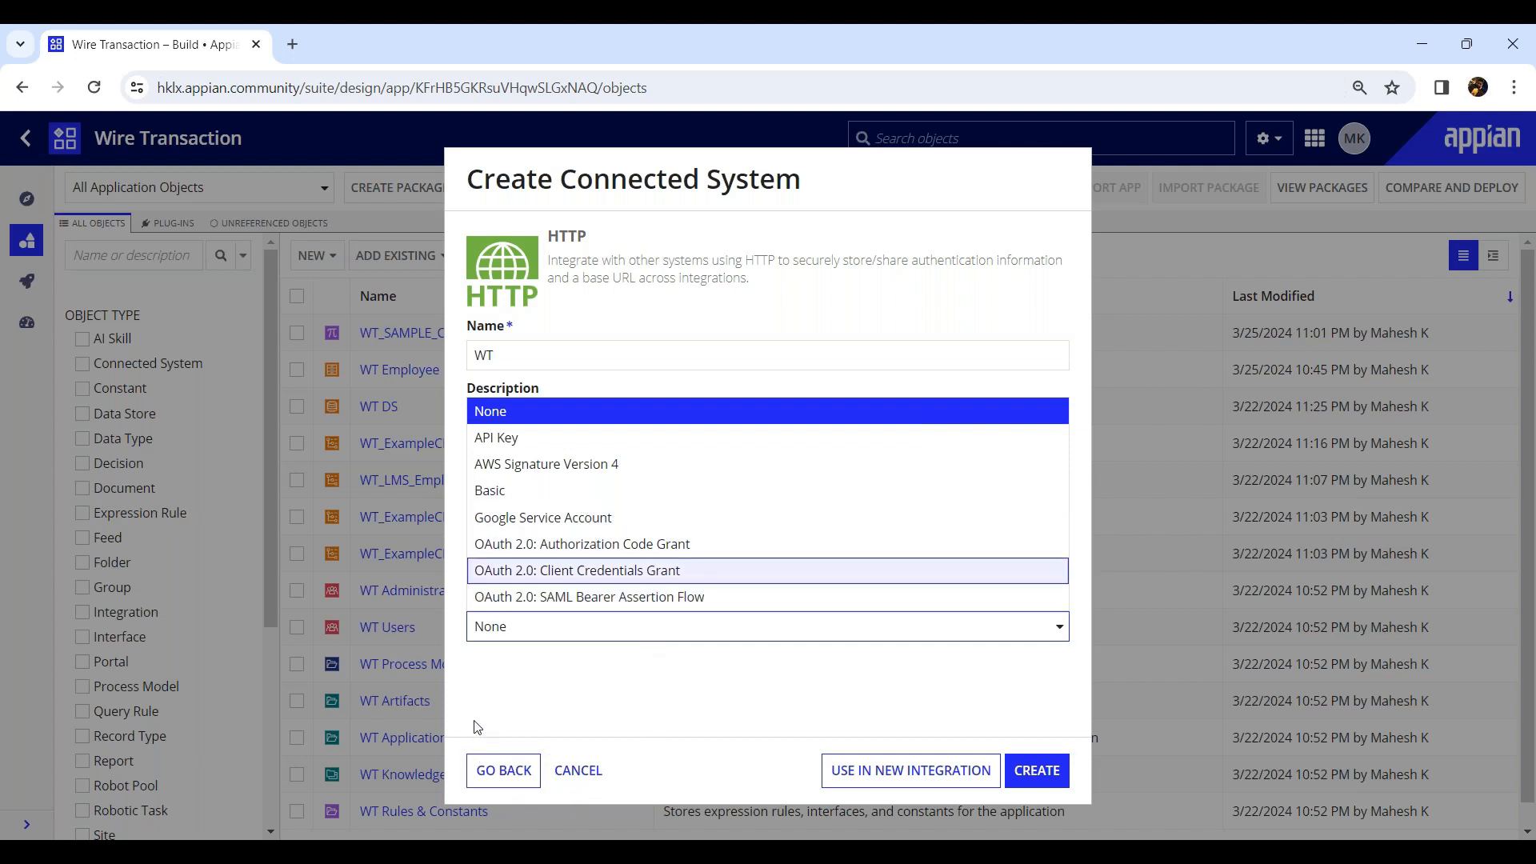
click(590, 786)
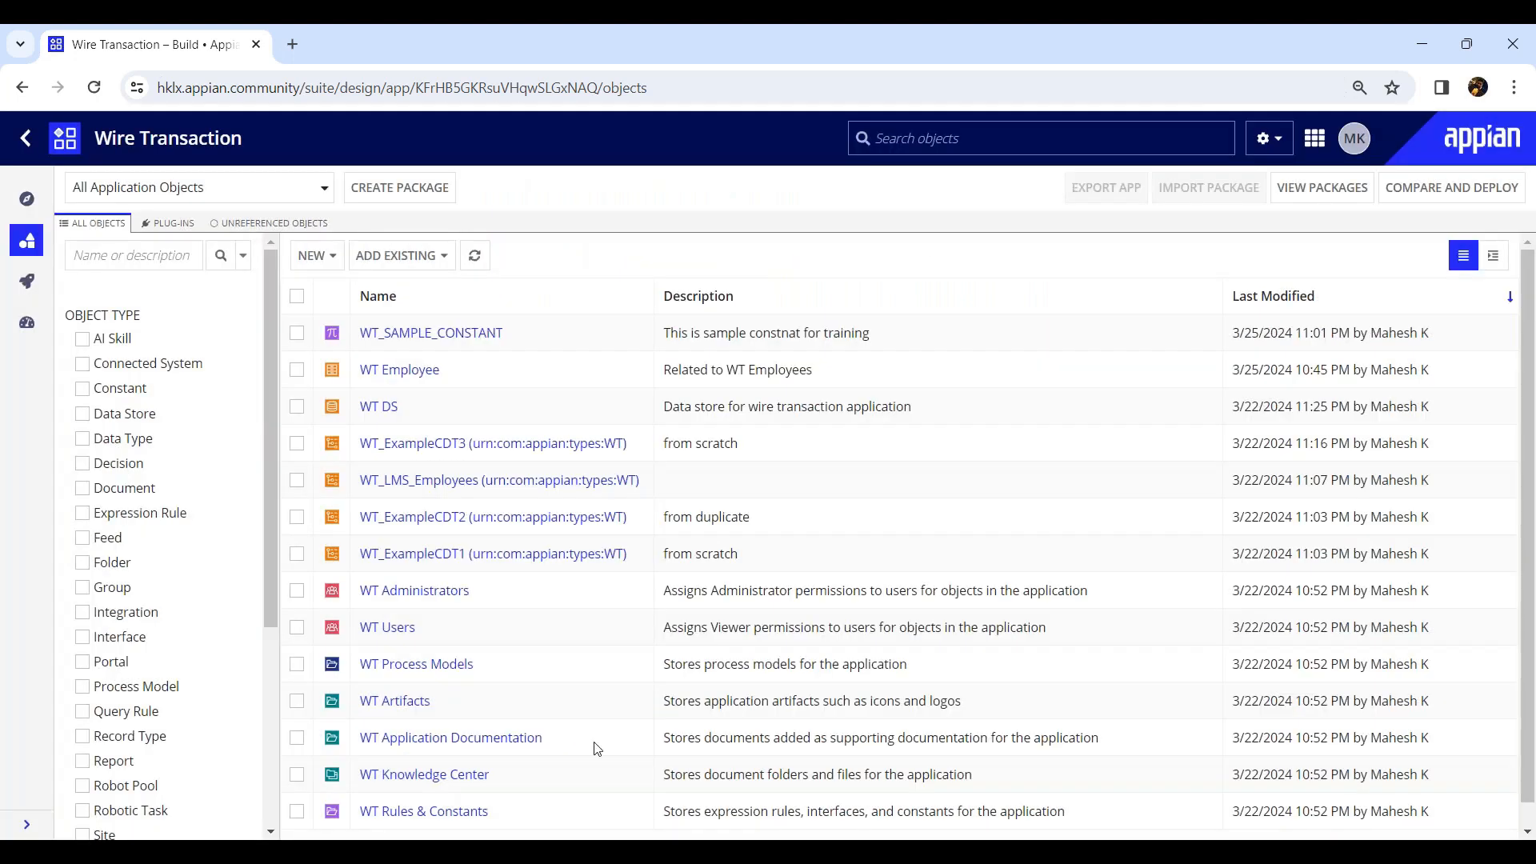
Browse the object types offered for creating new application objects, then close the list.
click(316, 256)
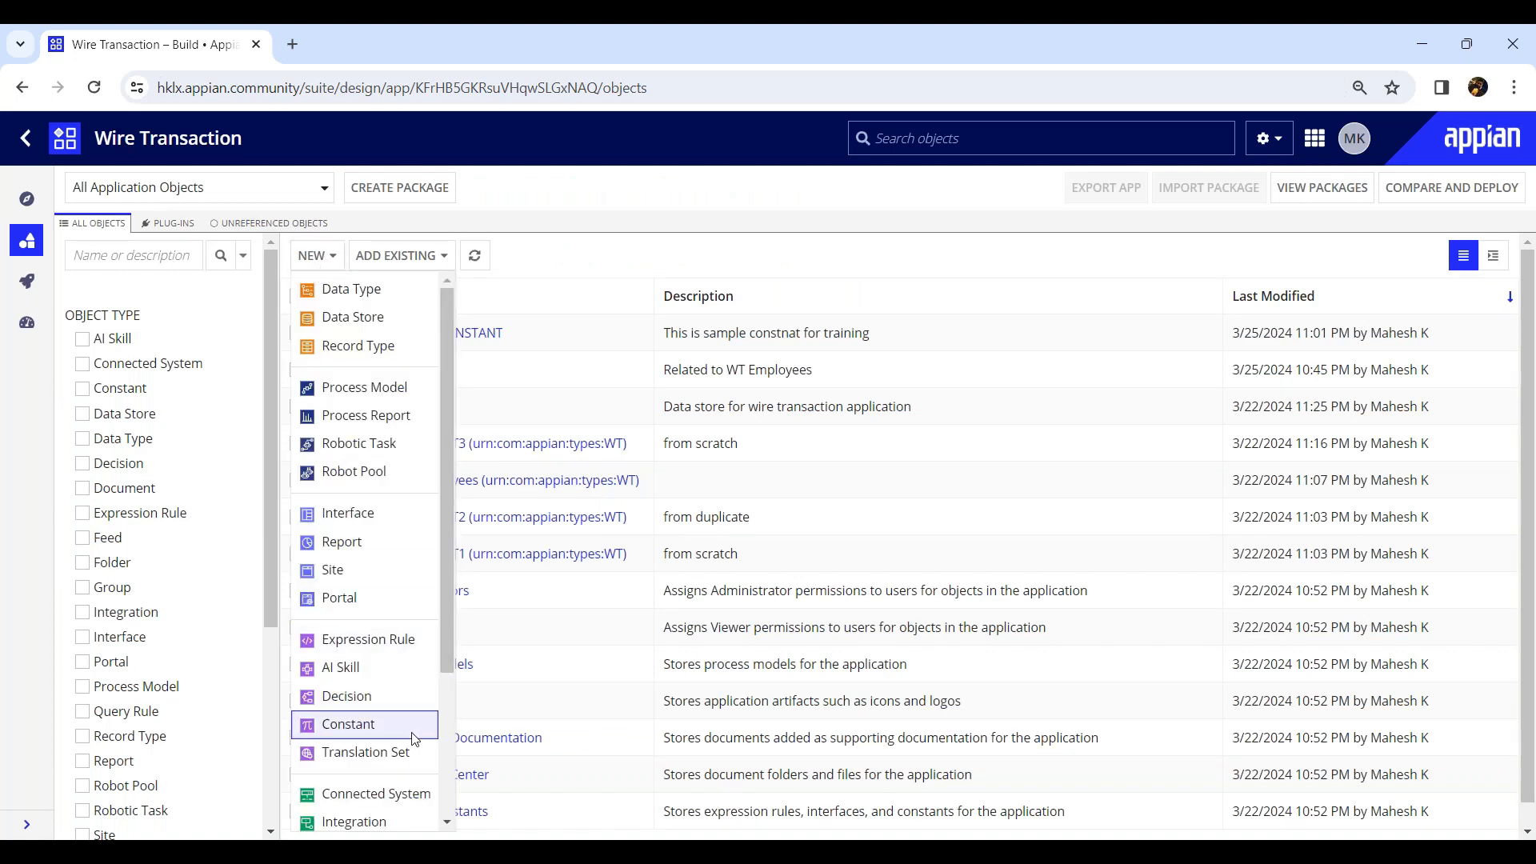
scroll(336, 720, down, 3)
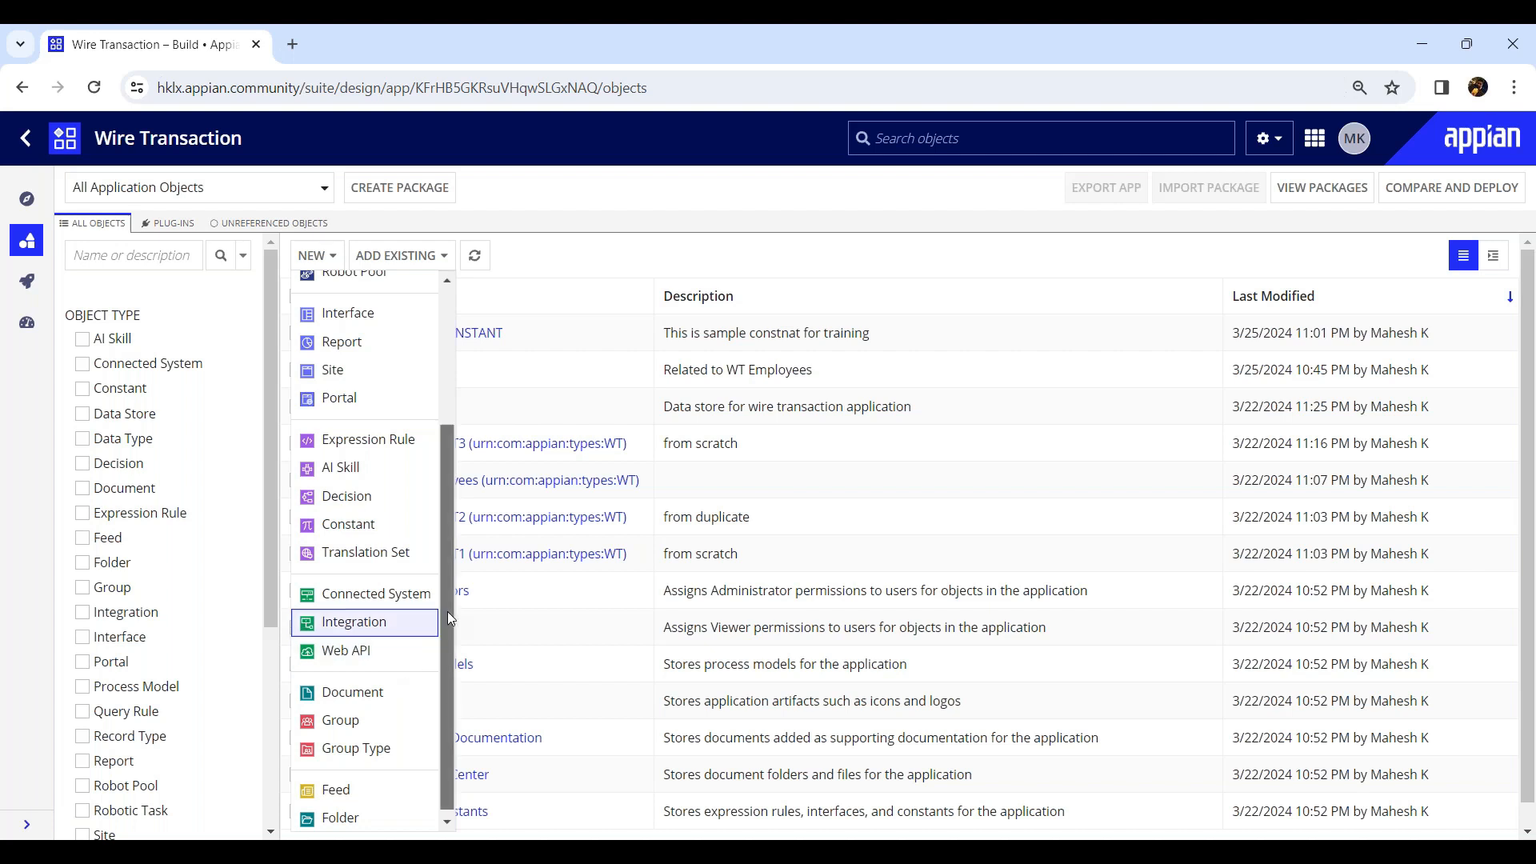
drag(448, 611, 441, 728)
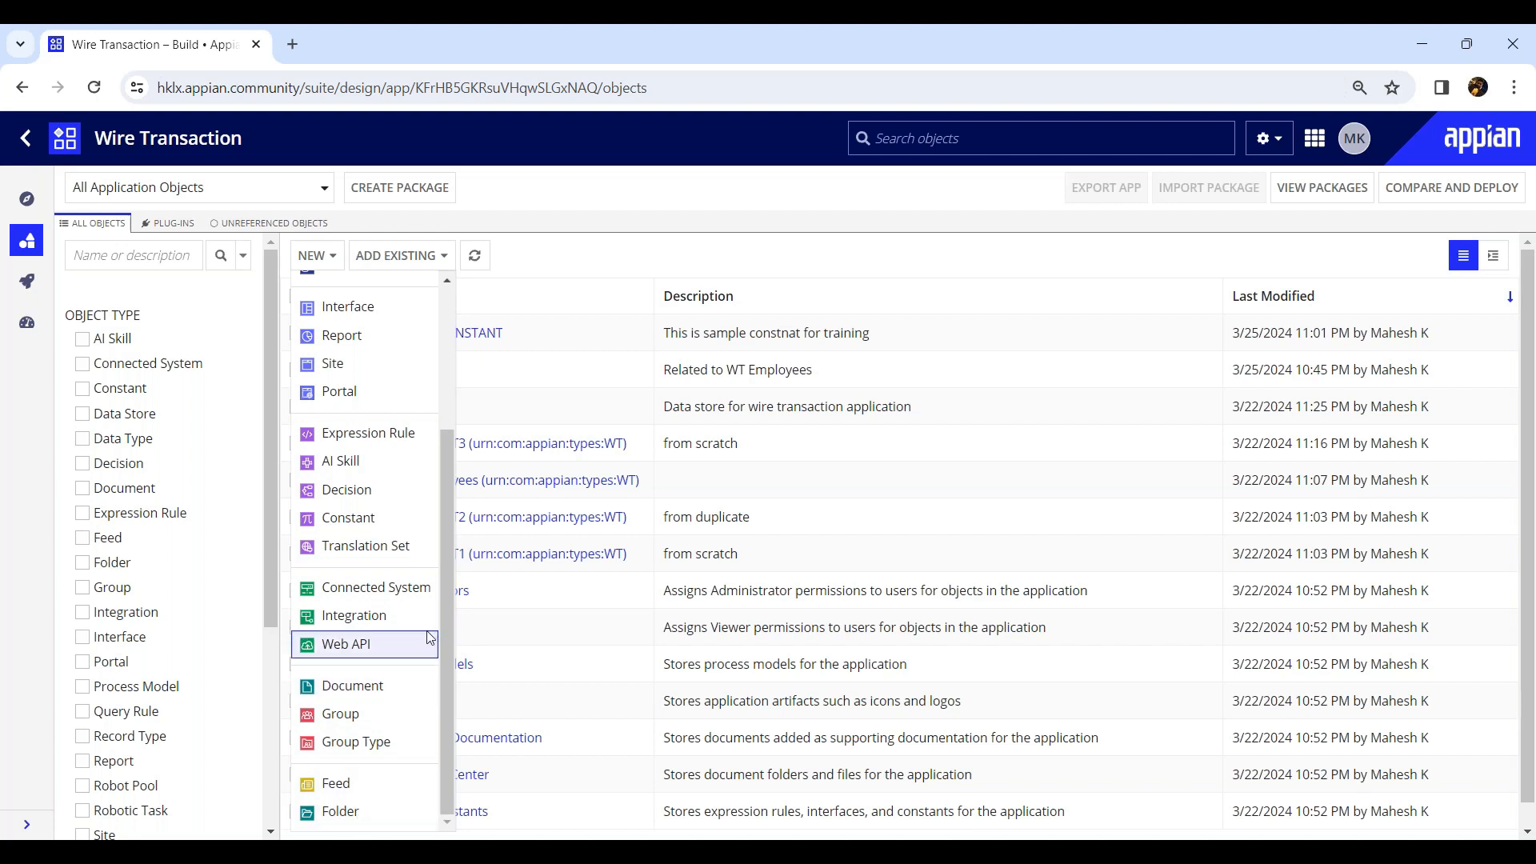
scroll(429, 638, up, 3)
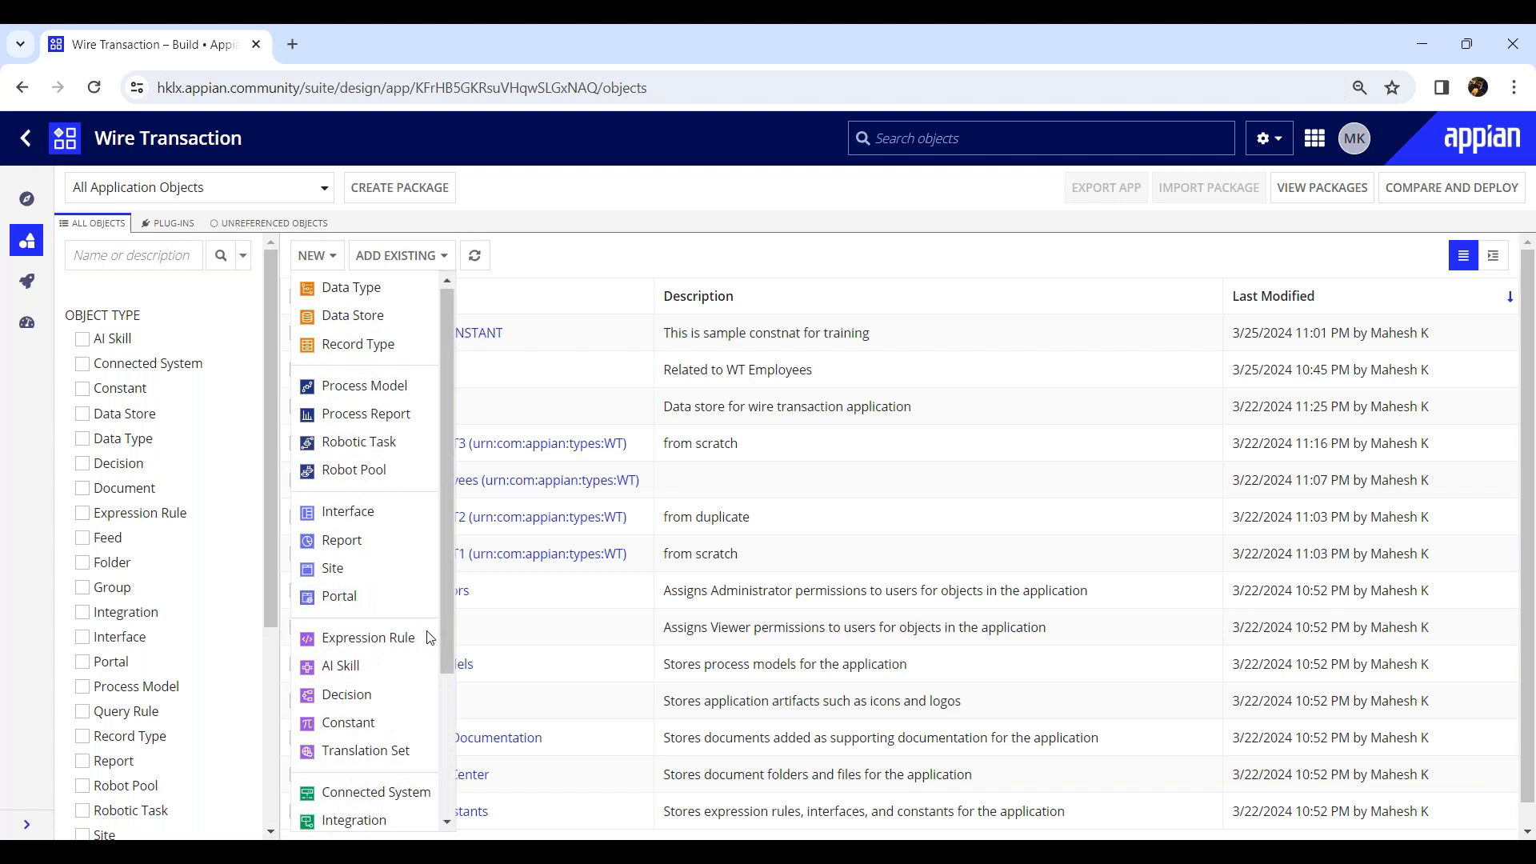
scroll(430, 638, down, 3)
scroll(429, 638, up, 3)
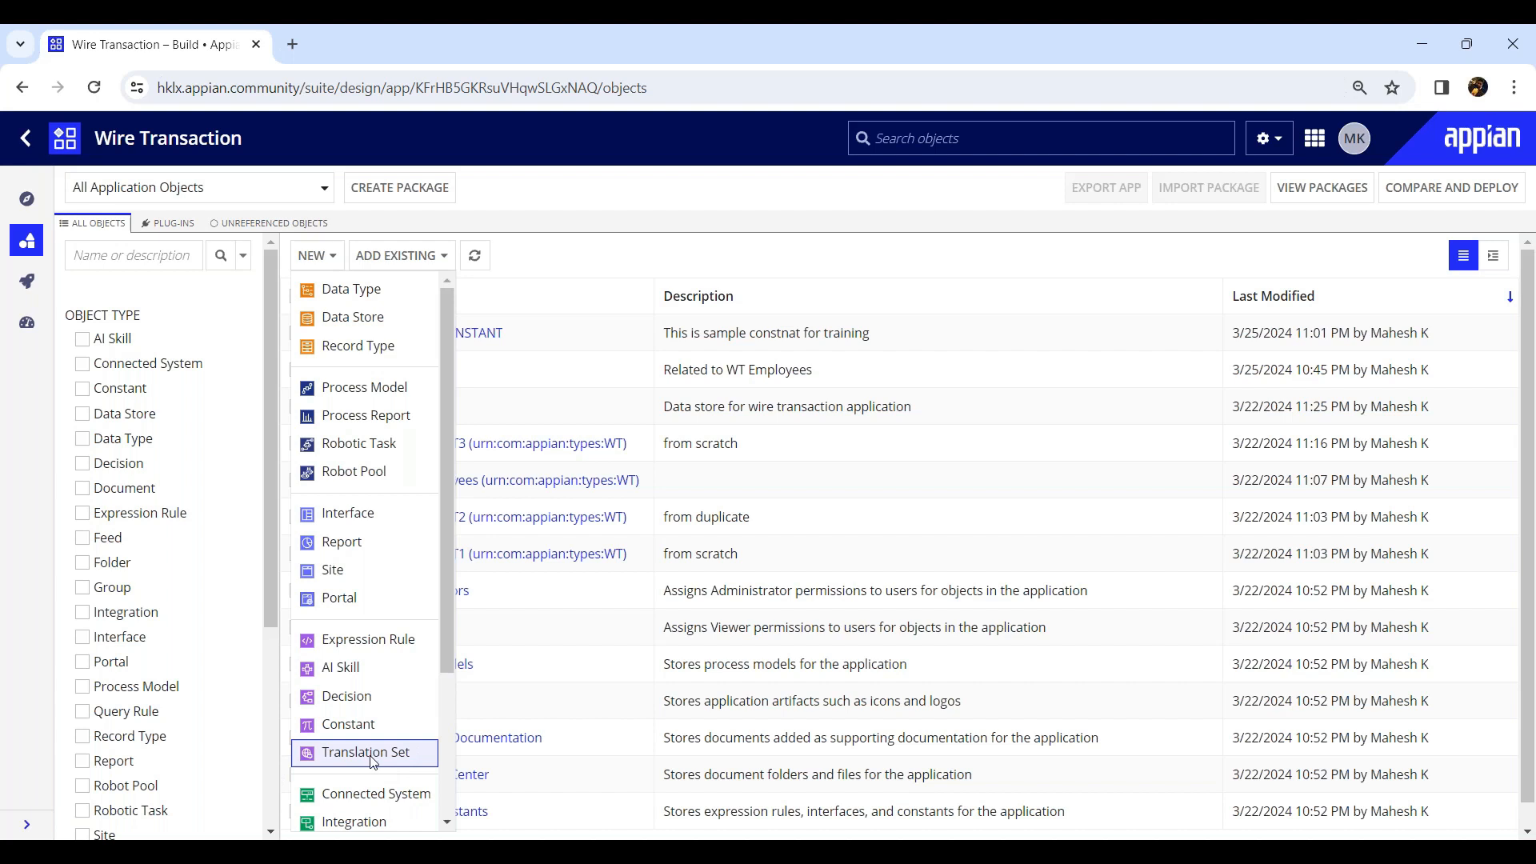
drag(446, 600, 429, 797)
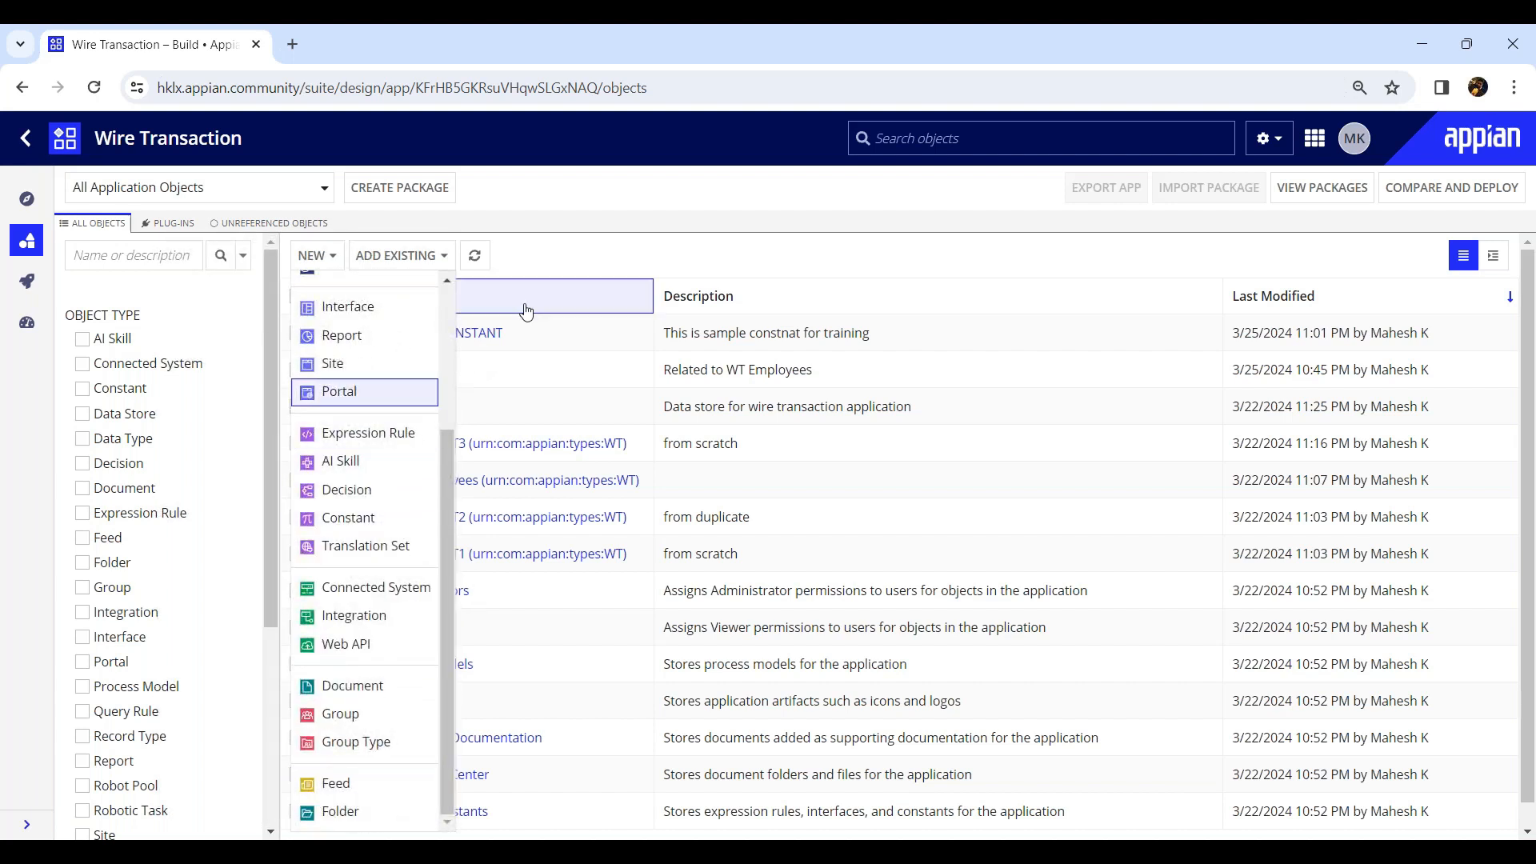
click(583, 269)
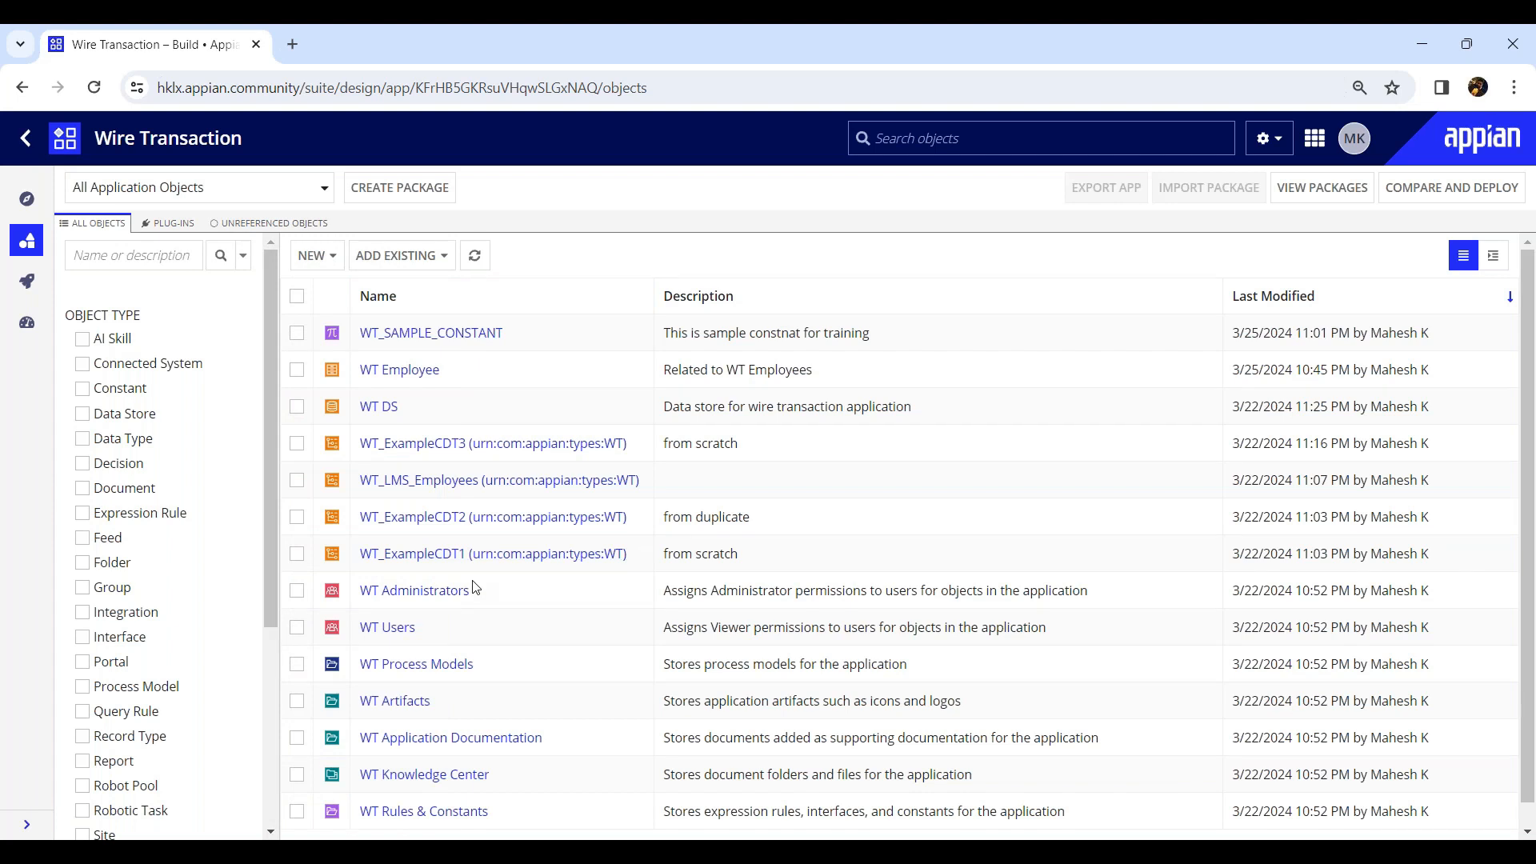
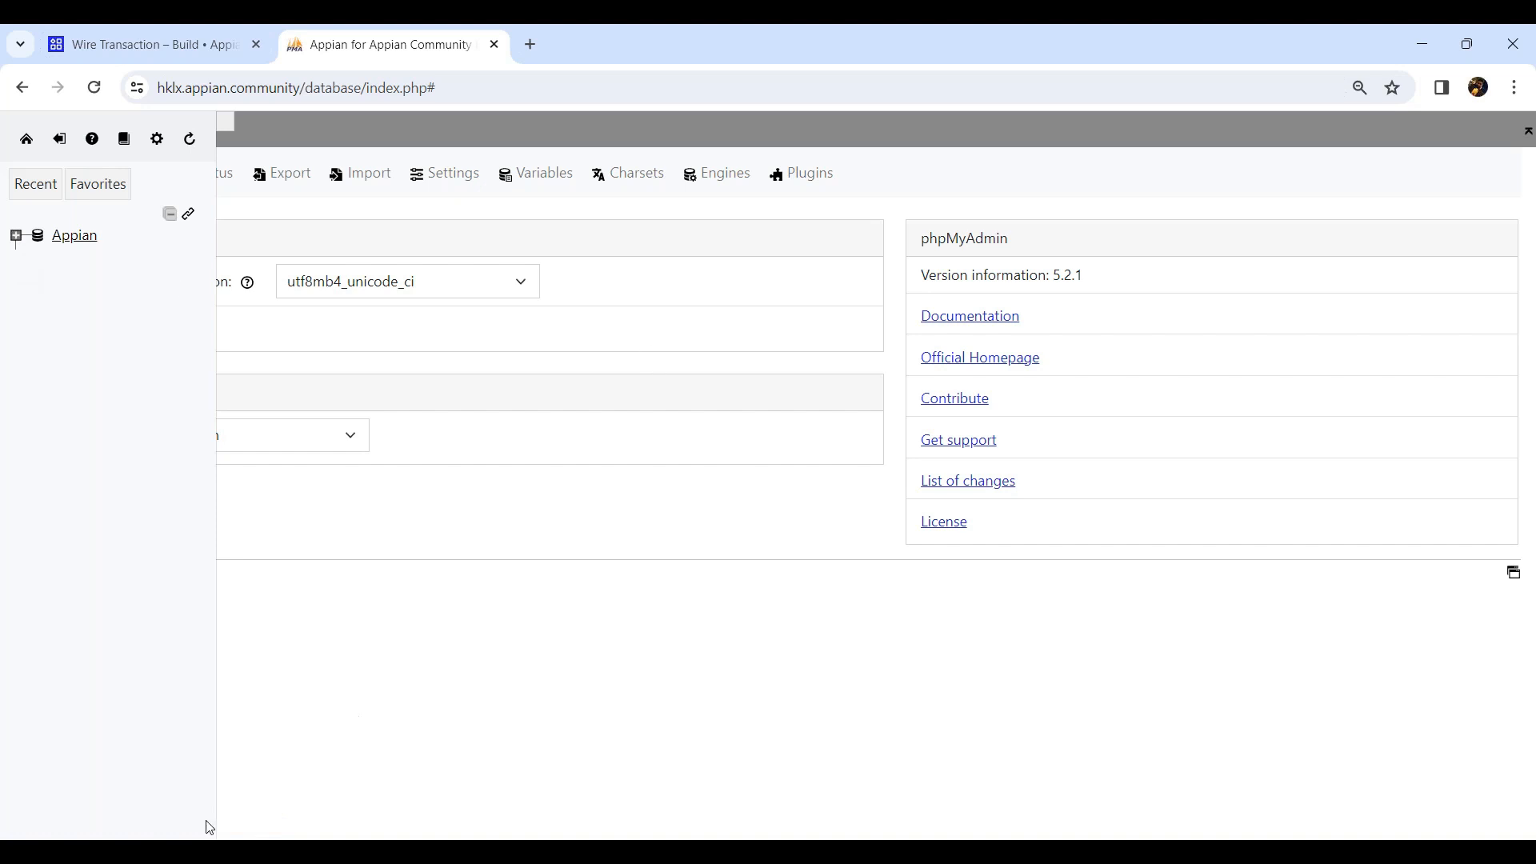
Reload the database admin page and start a new table in the Appian database named WT_Customer.
click(209, 851)
click(93, 96)
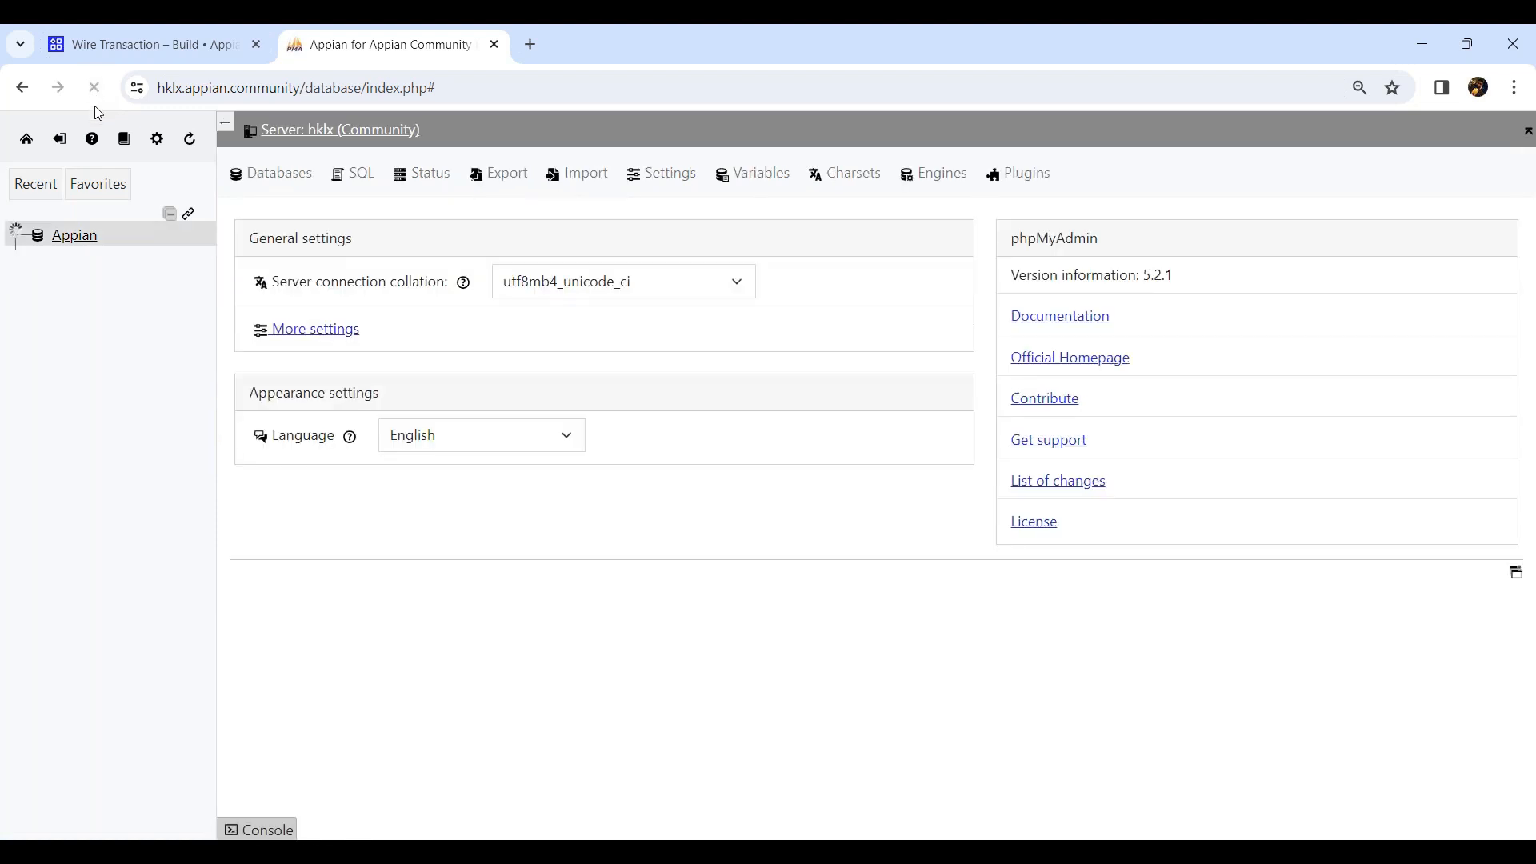
click(92, 334)
text(wi)
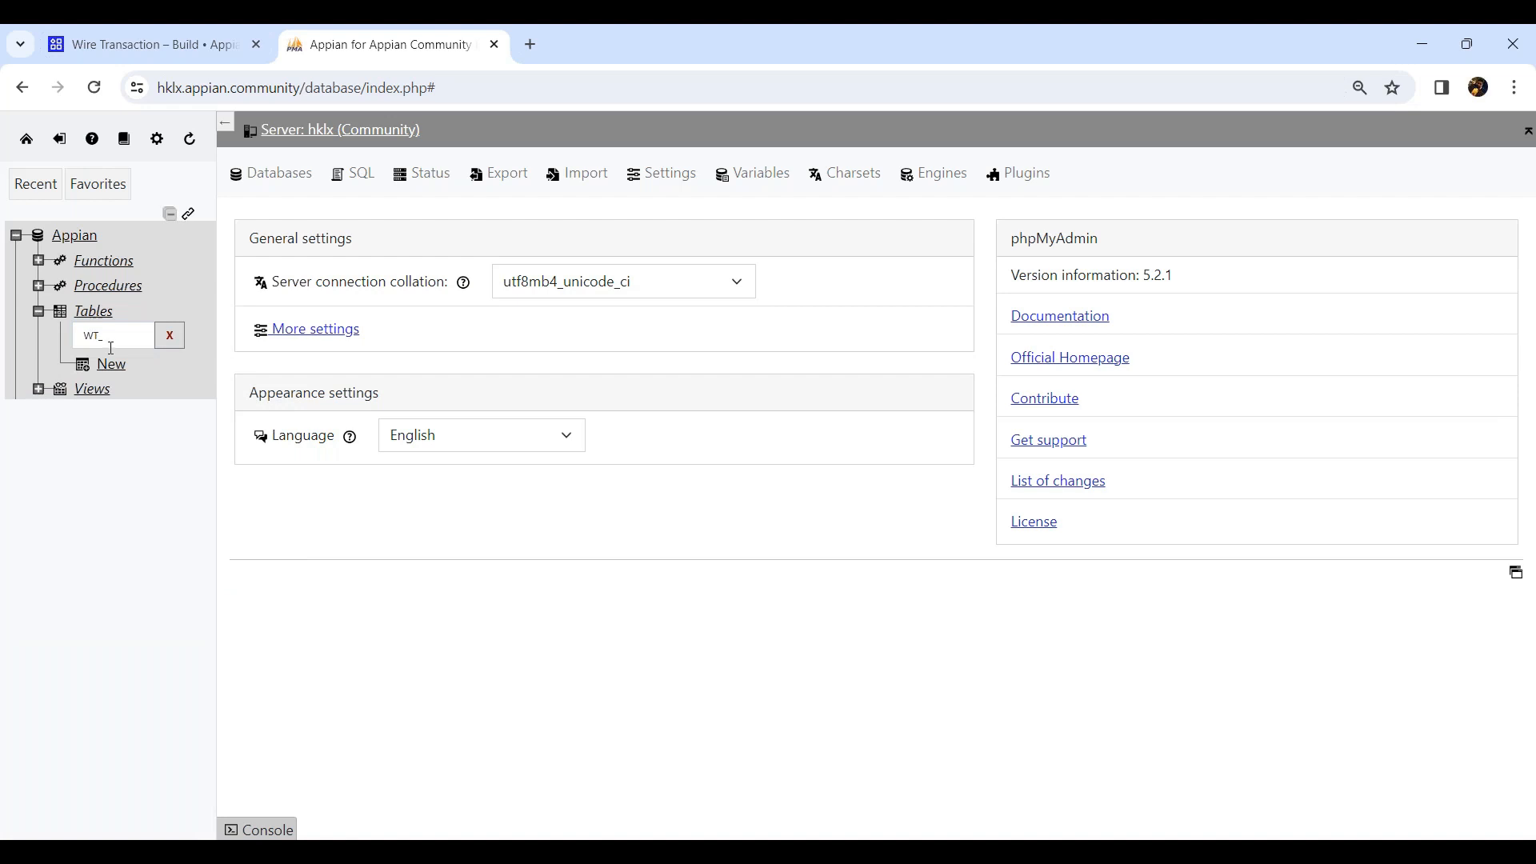
click(166, 341)
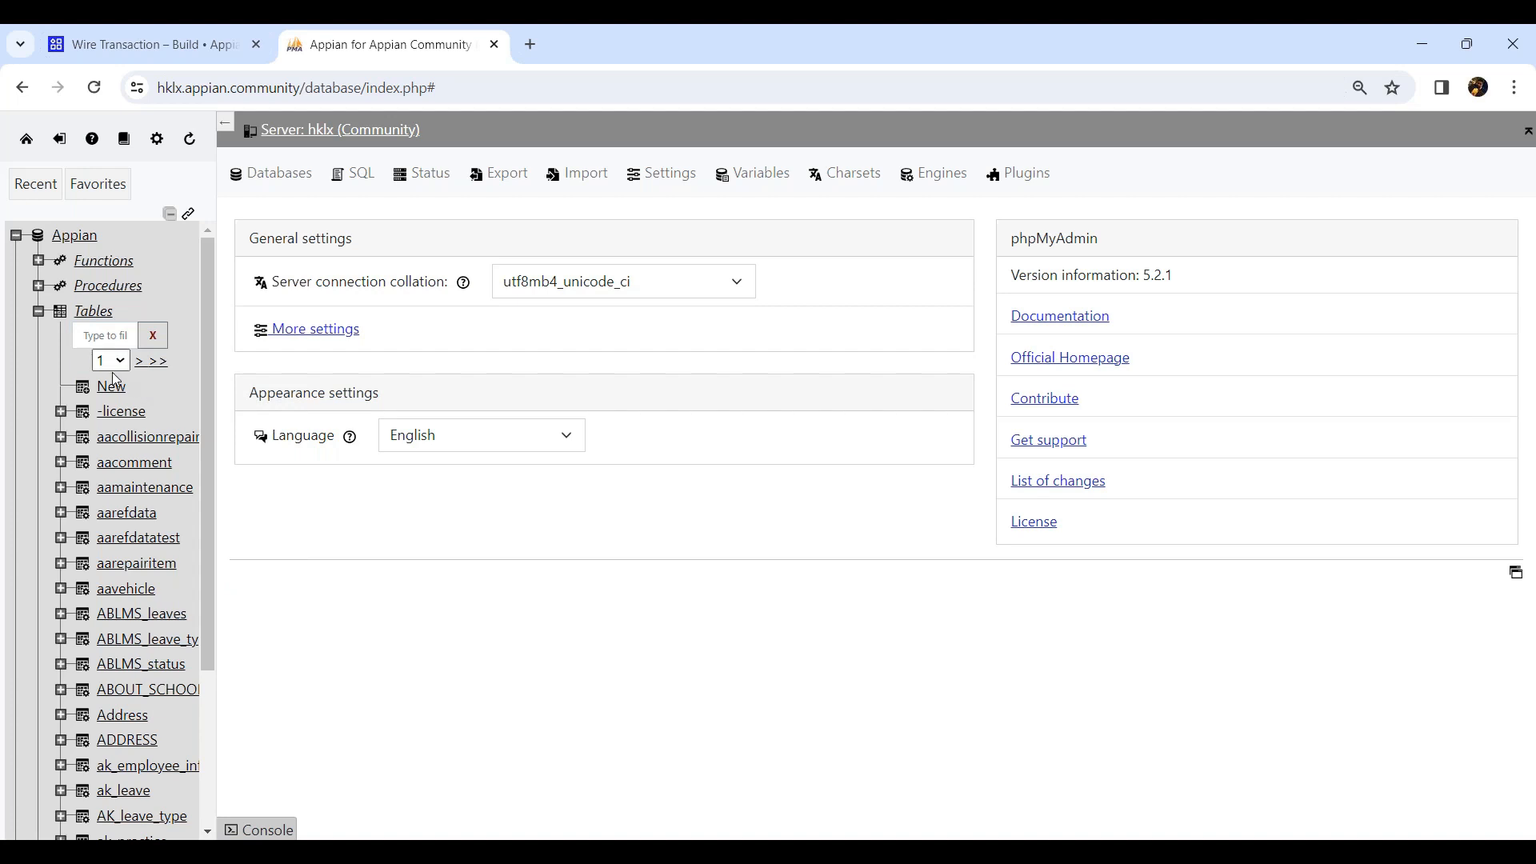
click(110, 395)
click(362, 226)
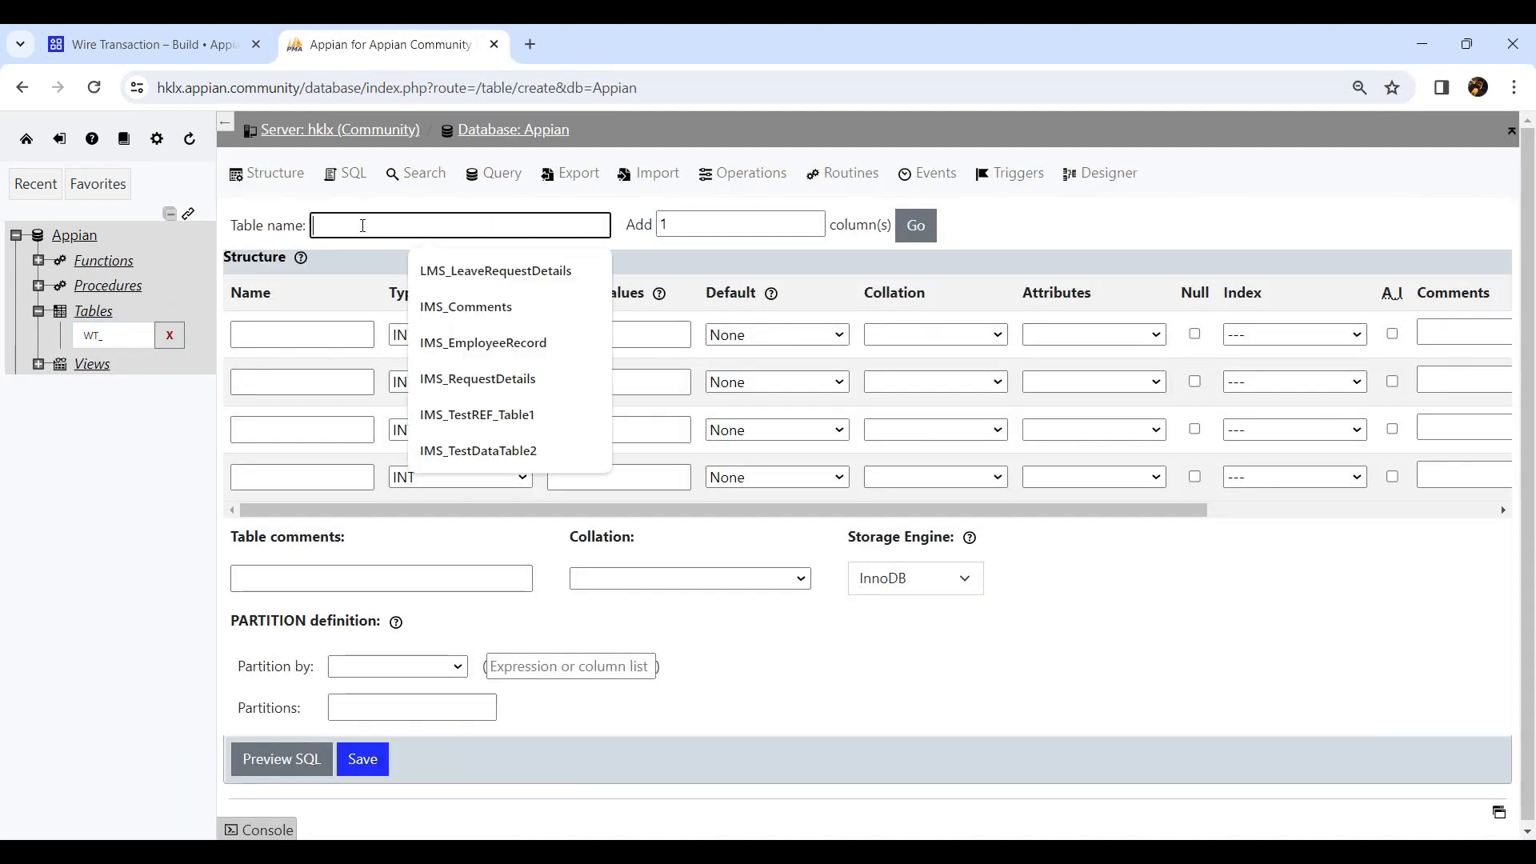
text(WT)
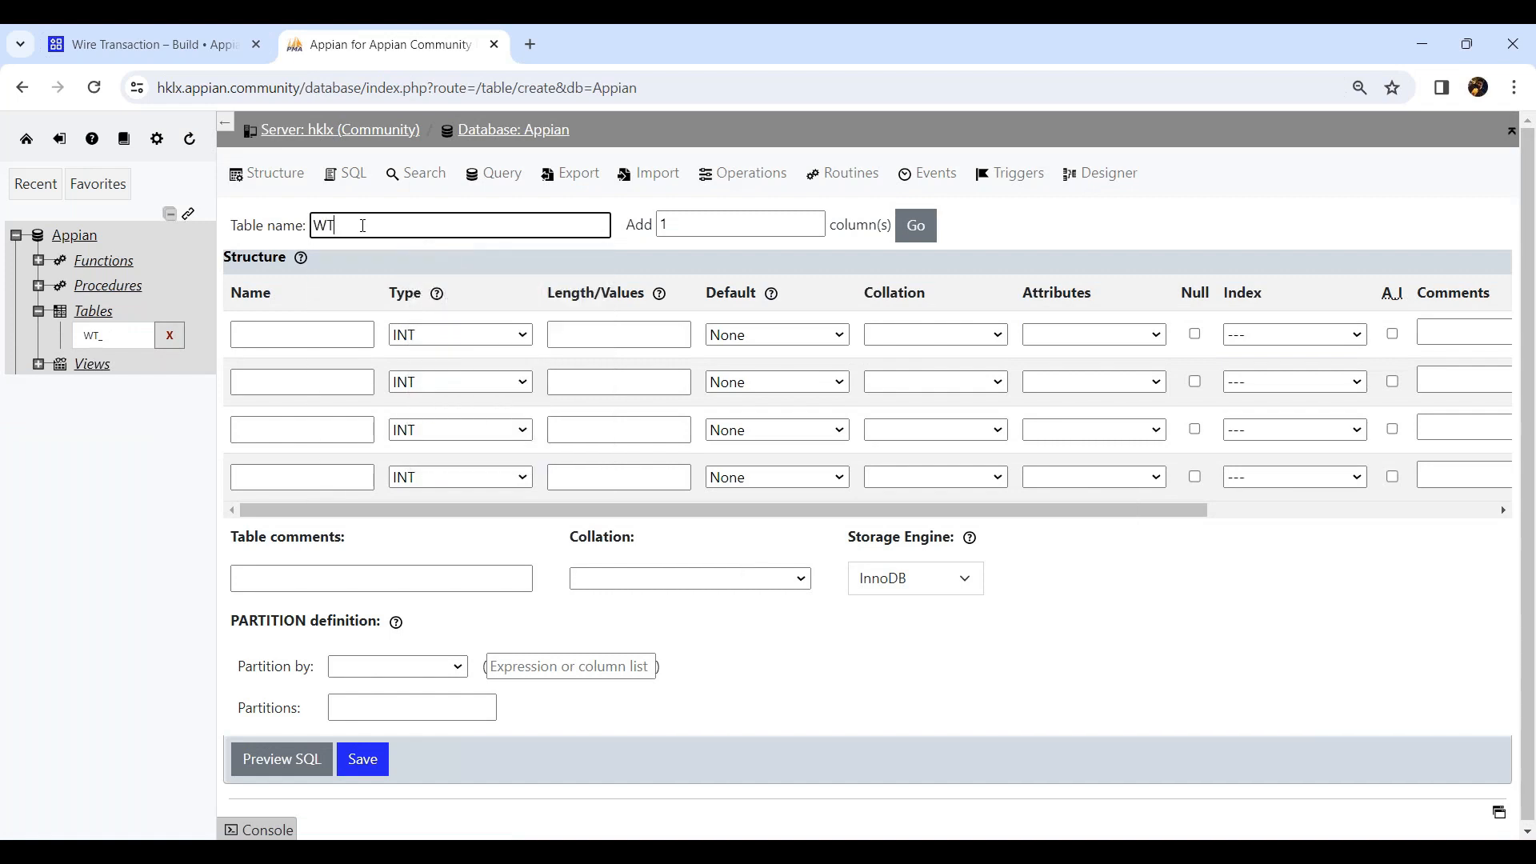
text(_CUstomer)
key(BackSpace)
text(u)
Name the first column custId and make it the auto-increment primary key.
click(342, 334)
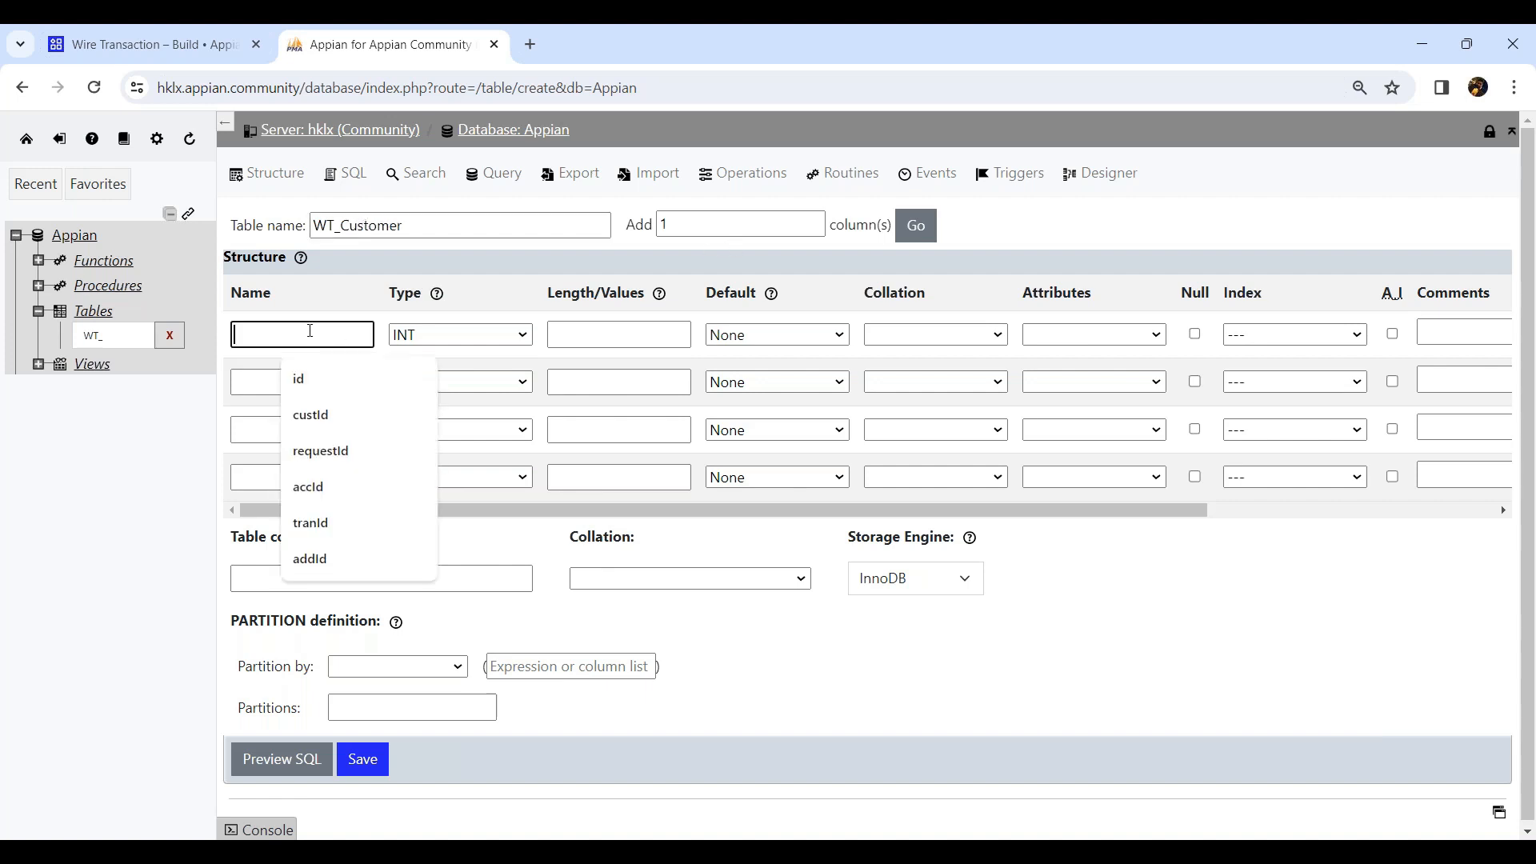
text(cust)
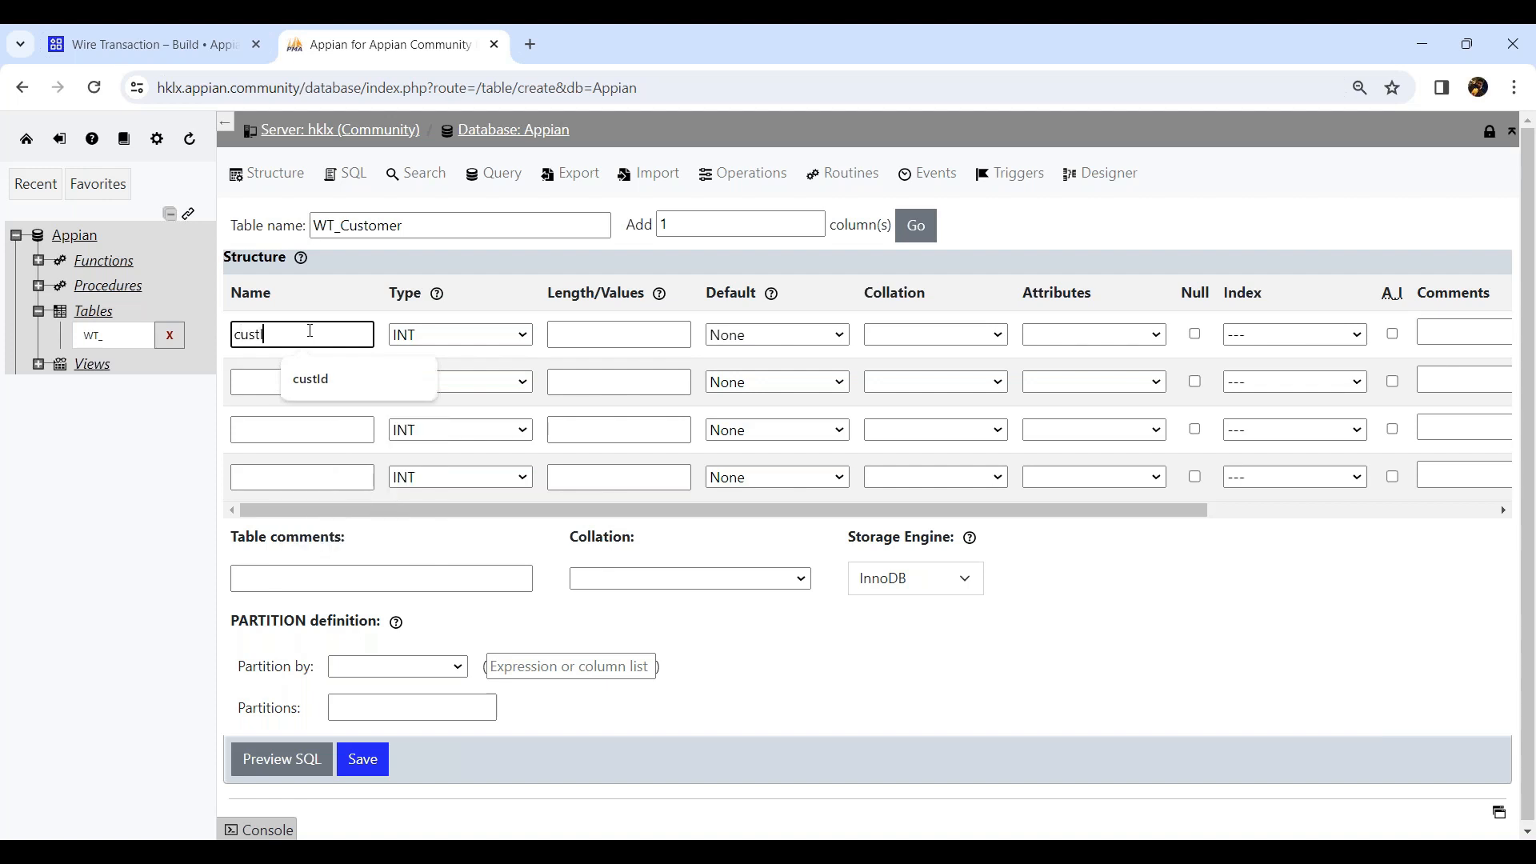
text(Id)
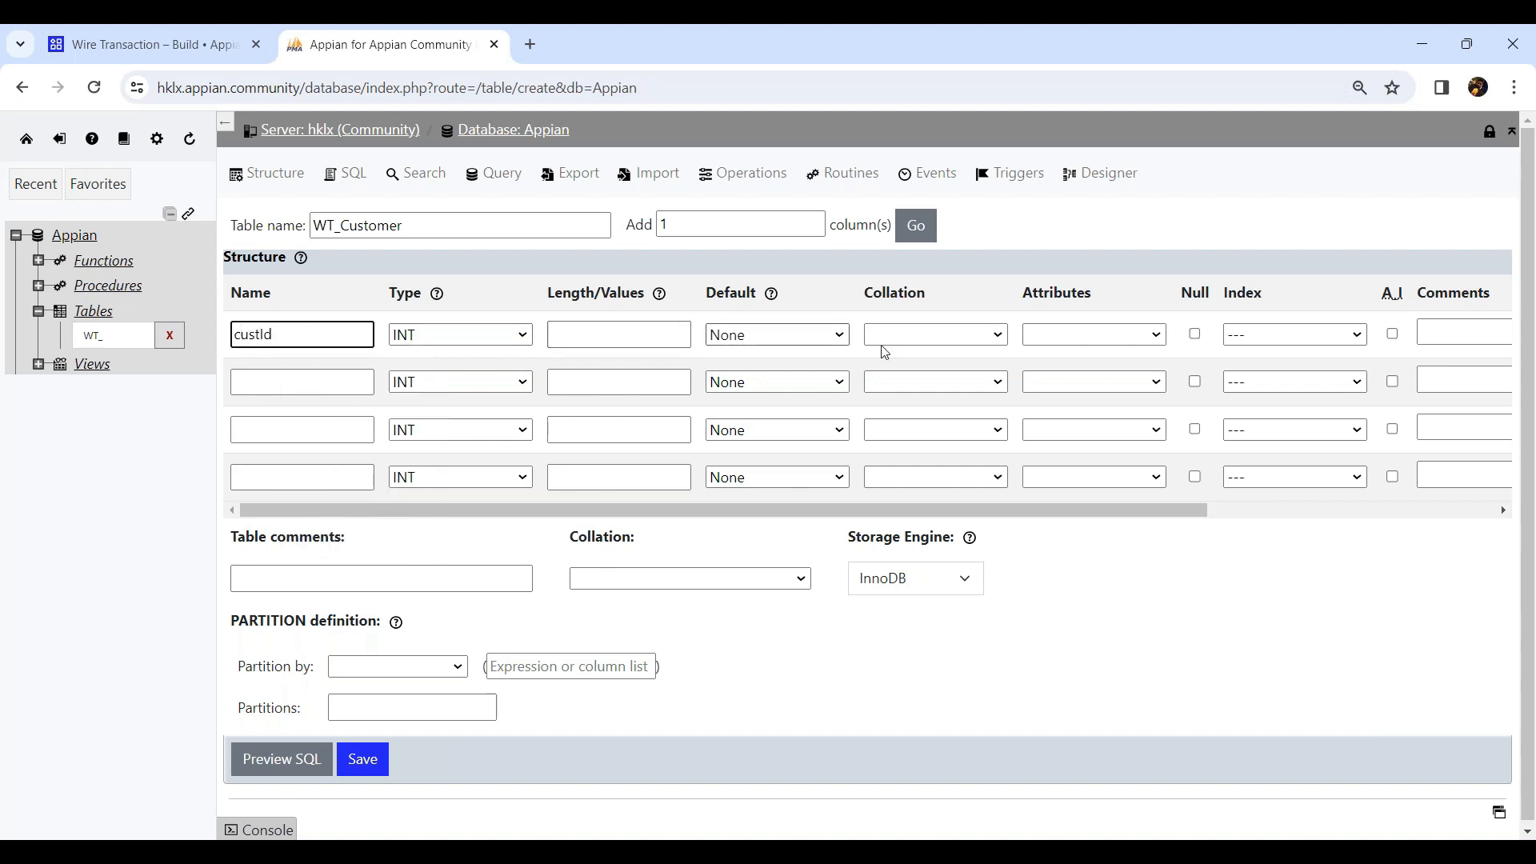
click(1394, 335)
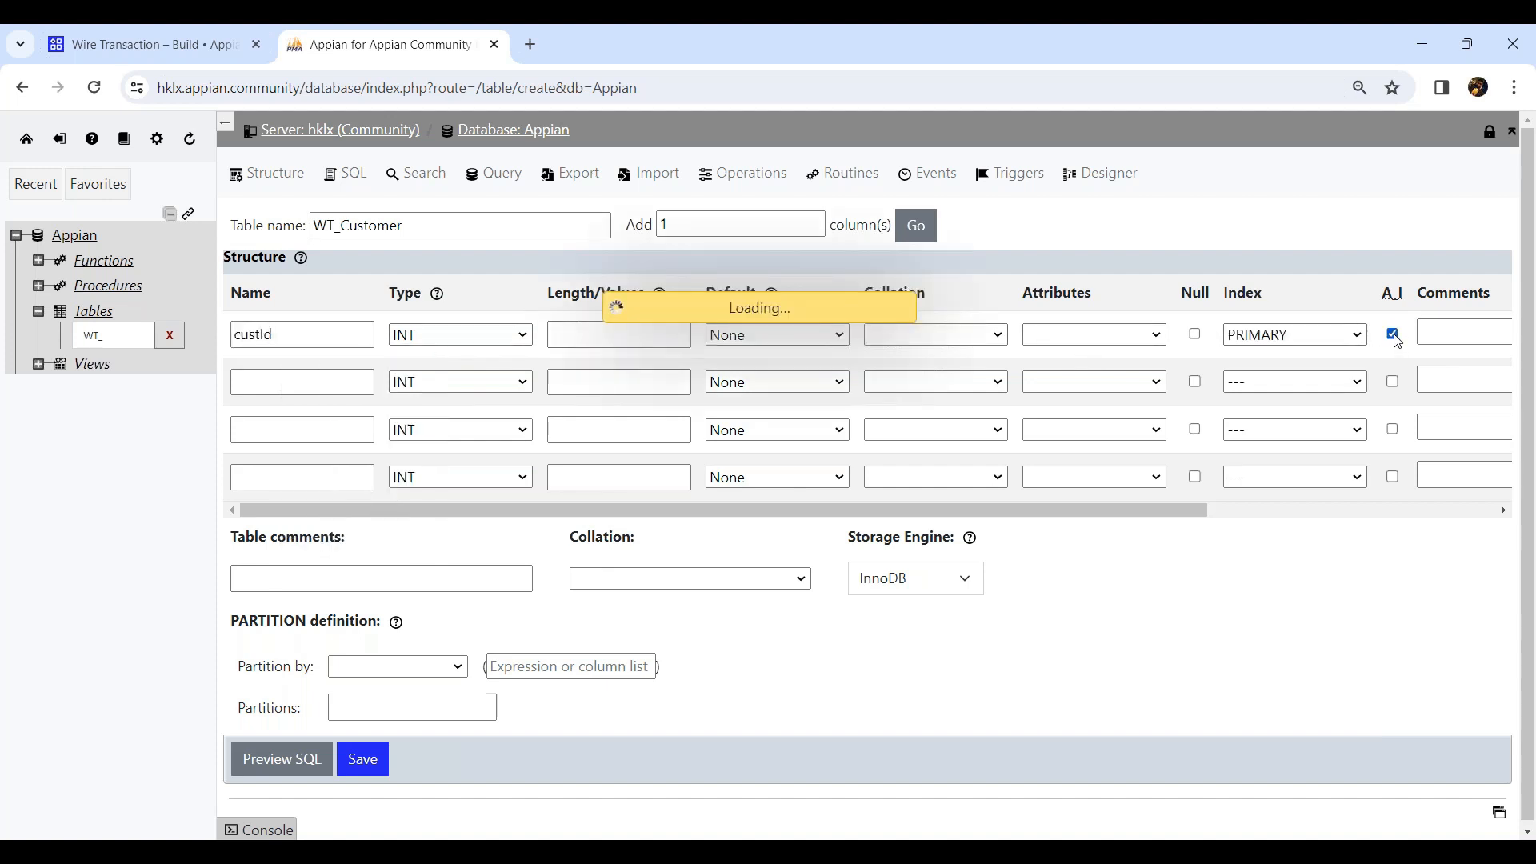
Name the next three columns firstName, middleName and lastName.
click(314, 396)
text(firstName)
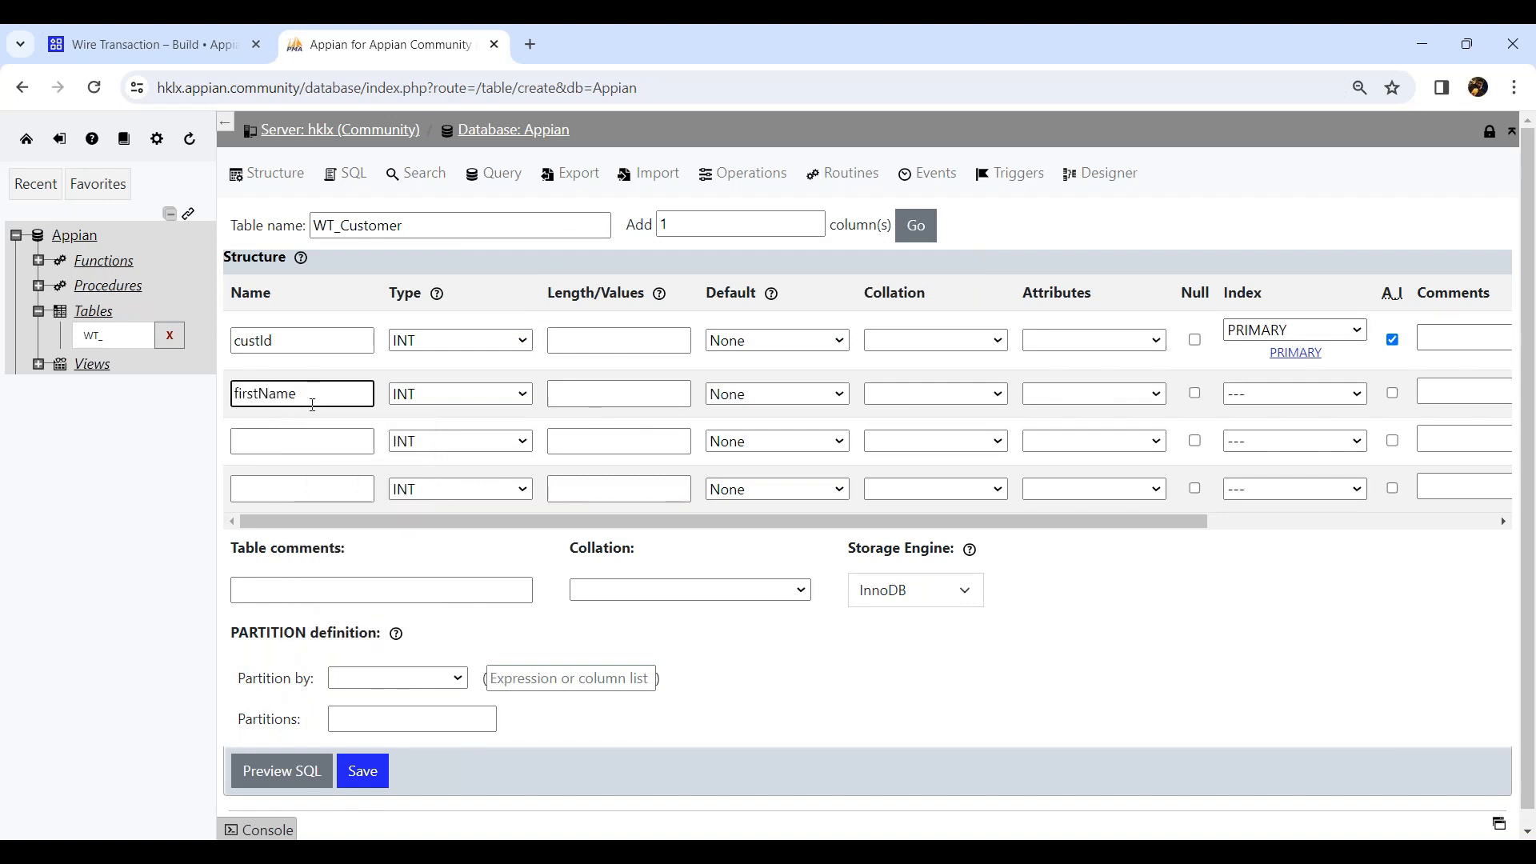
click(310, 439)
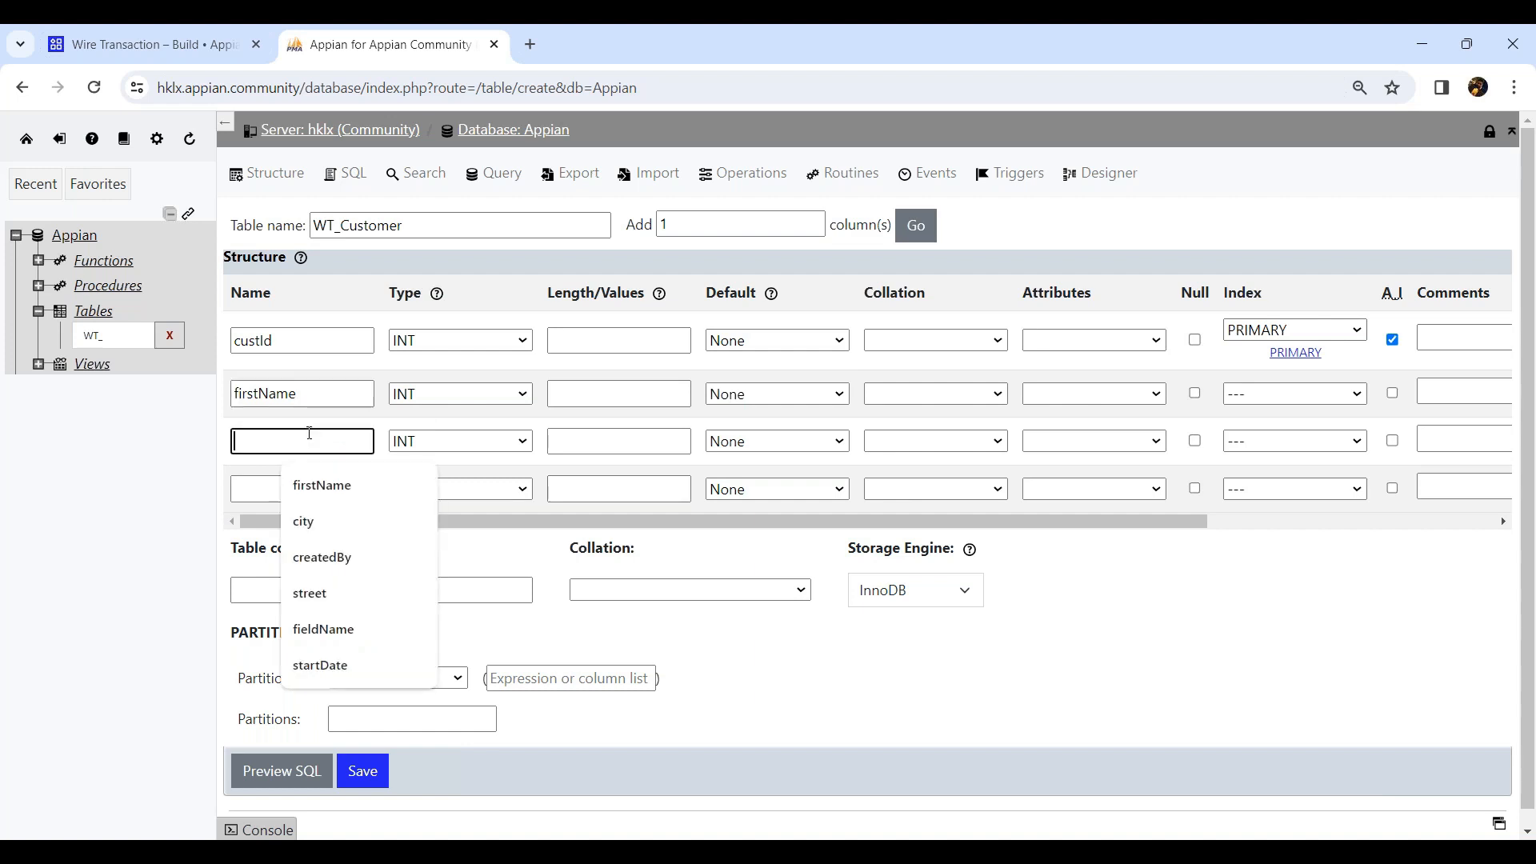
text(middleName)
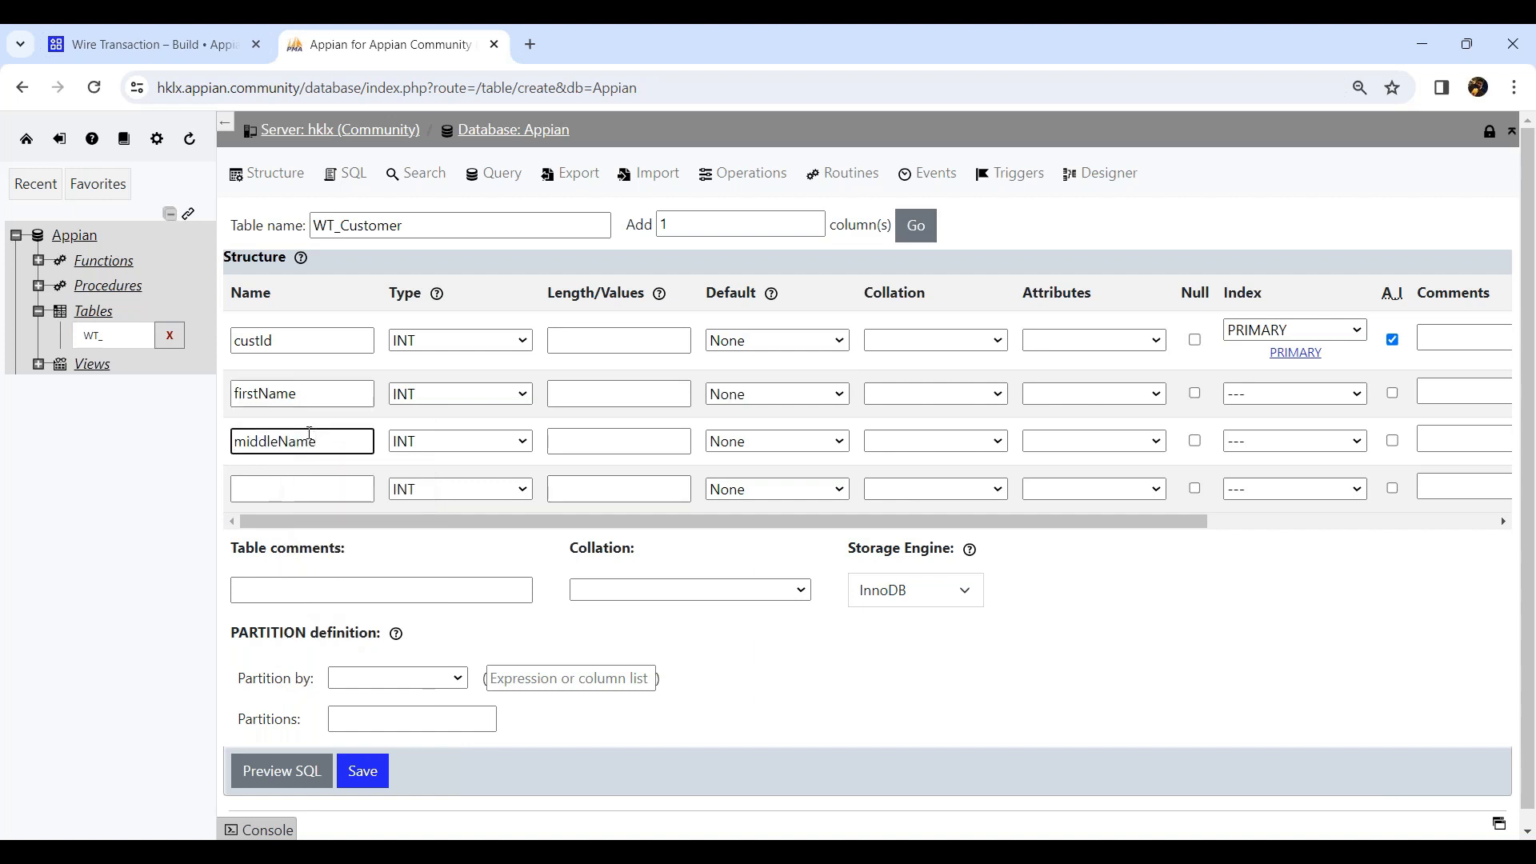
click(286, 490)
text(lastName)
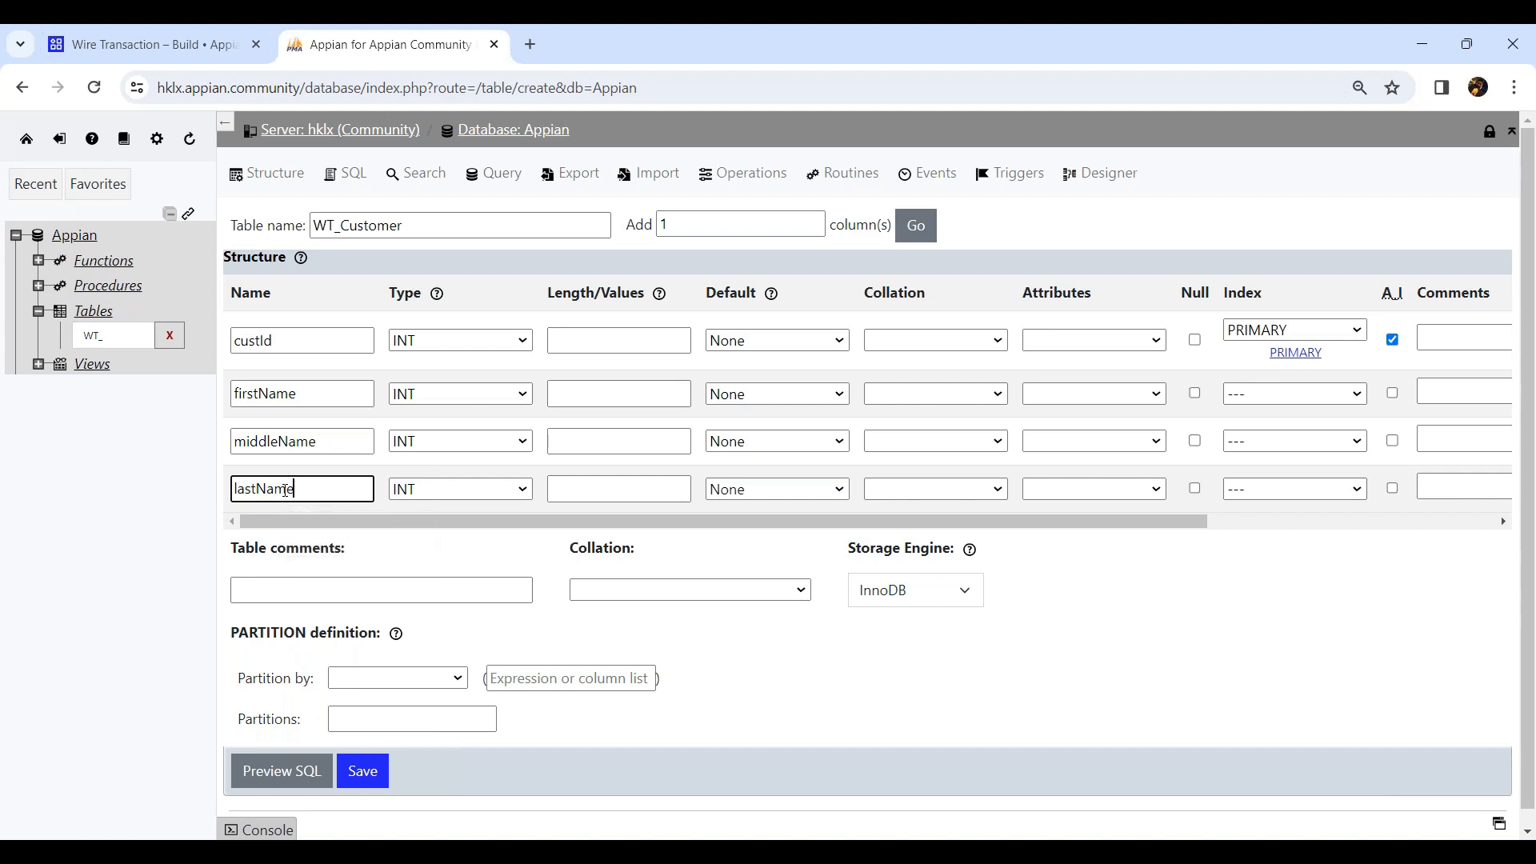
Add four more columns to the table and name the fifth column dob.
double_click(736, 236)
text(4)
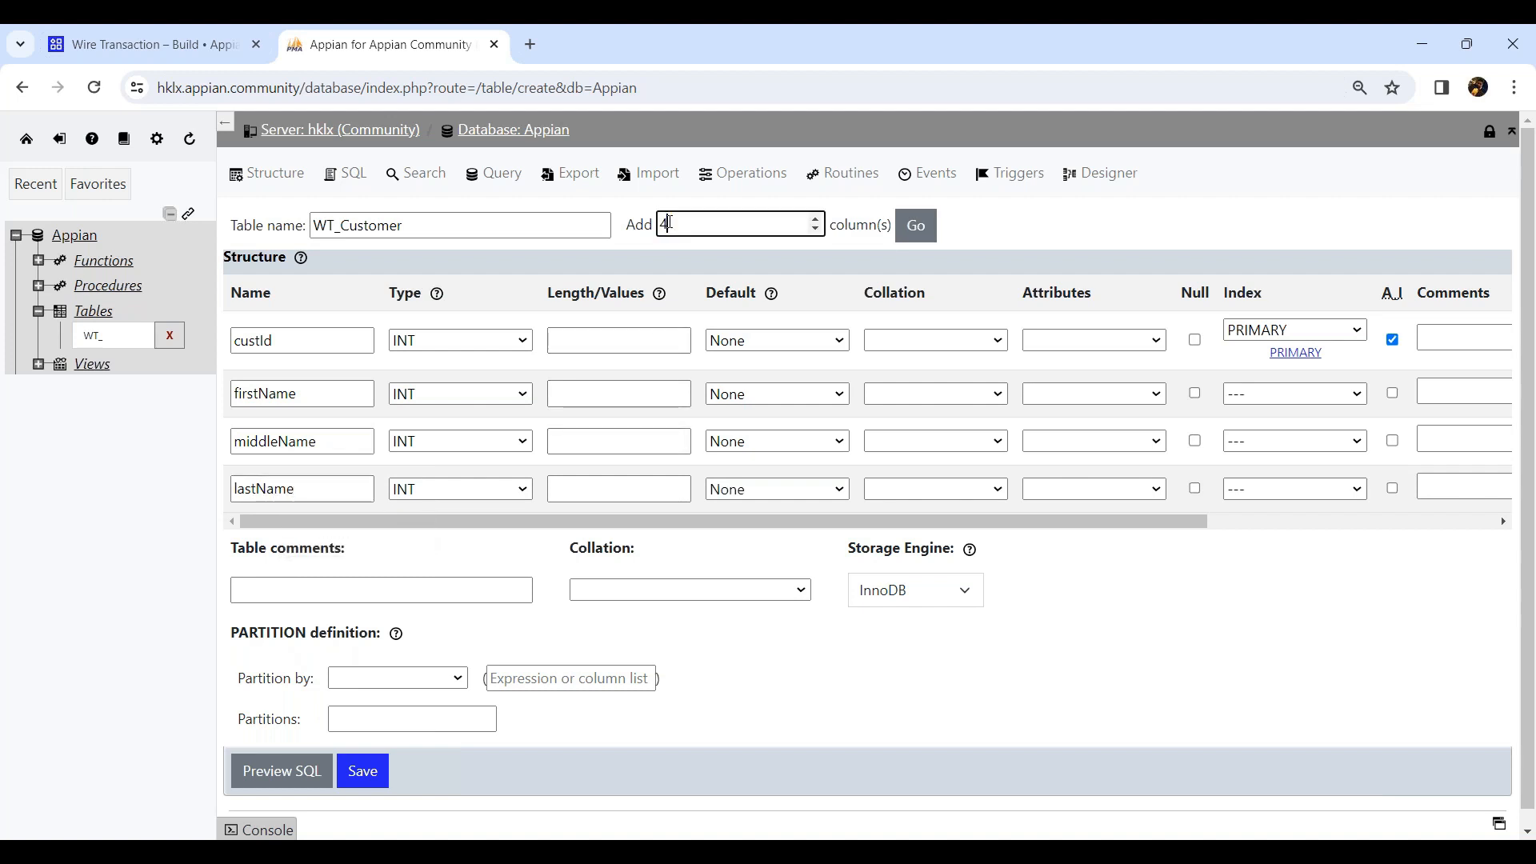
click(916, 225)
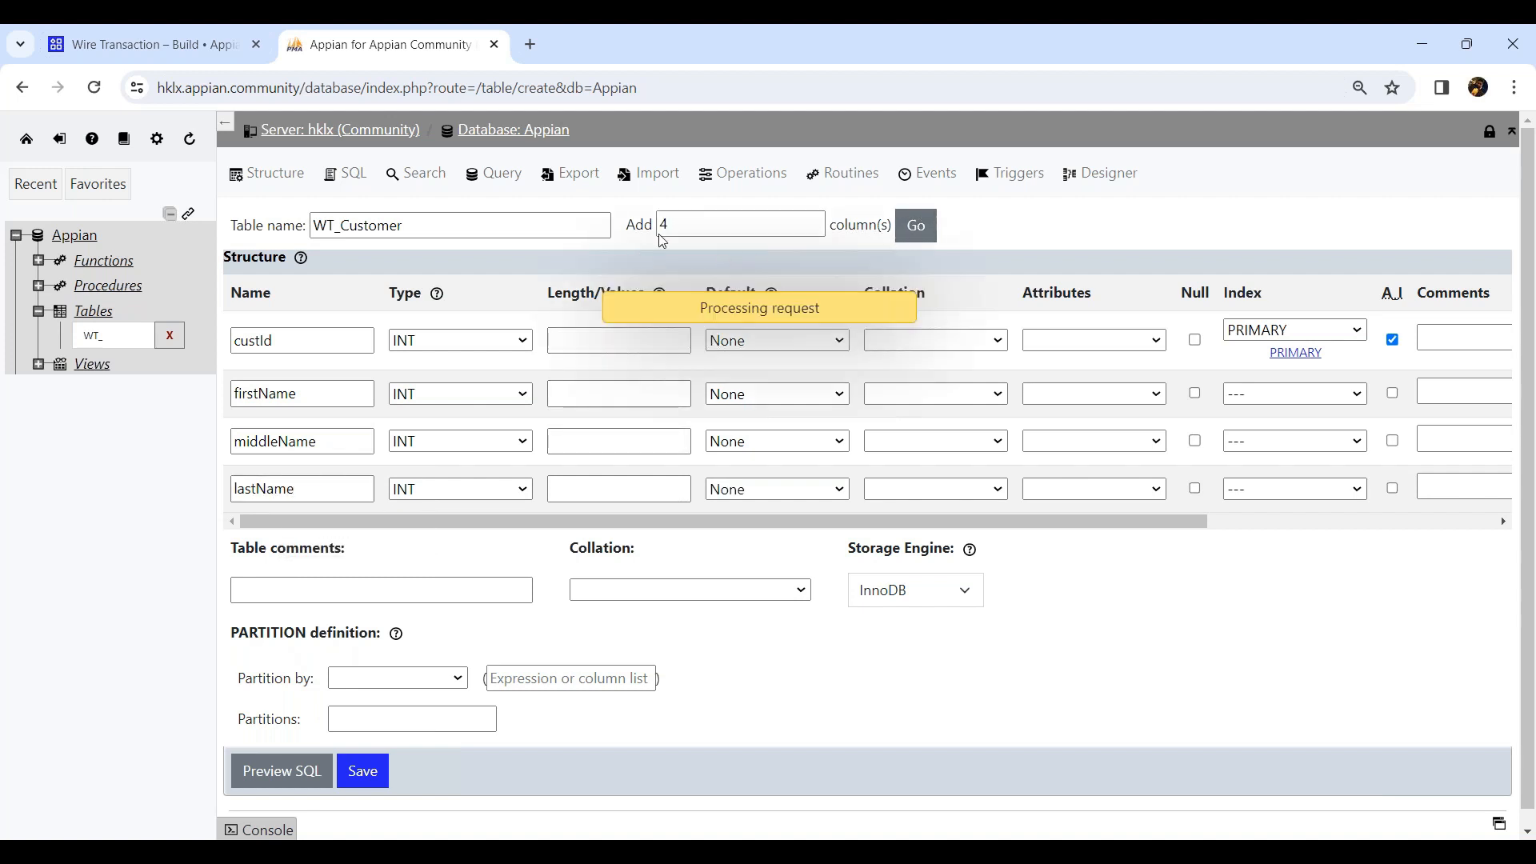
click(274, 521)
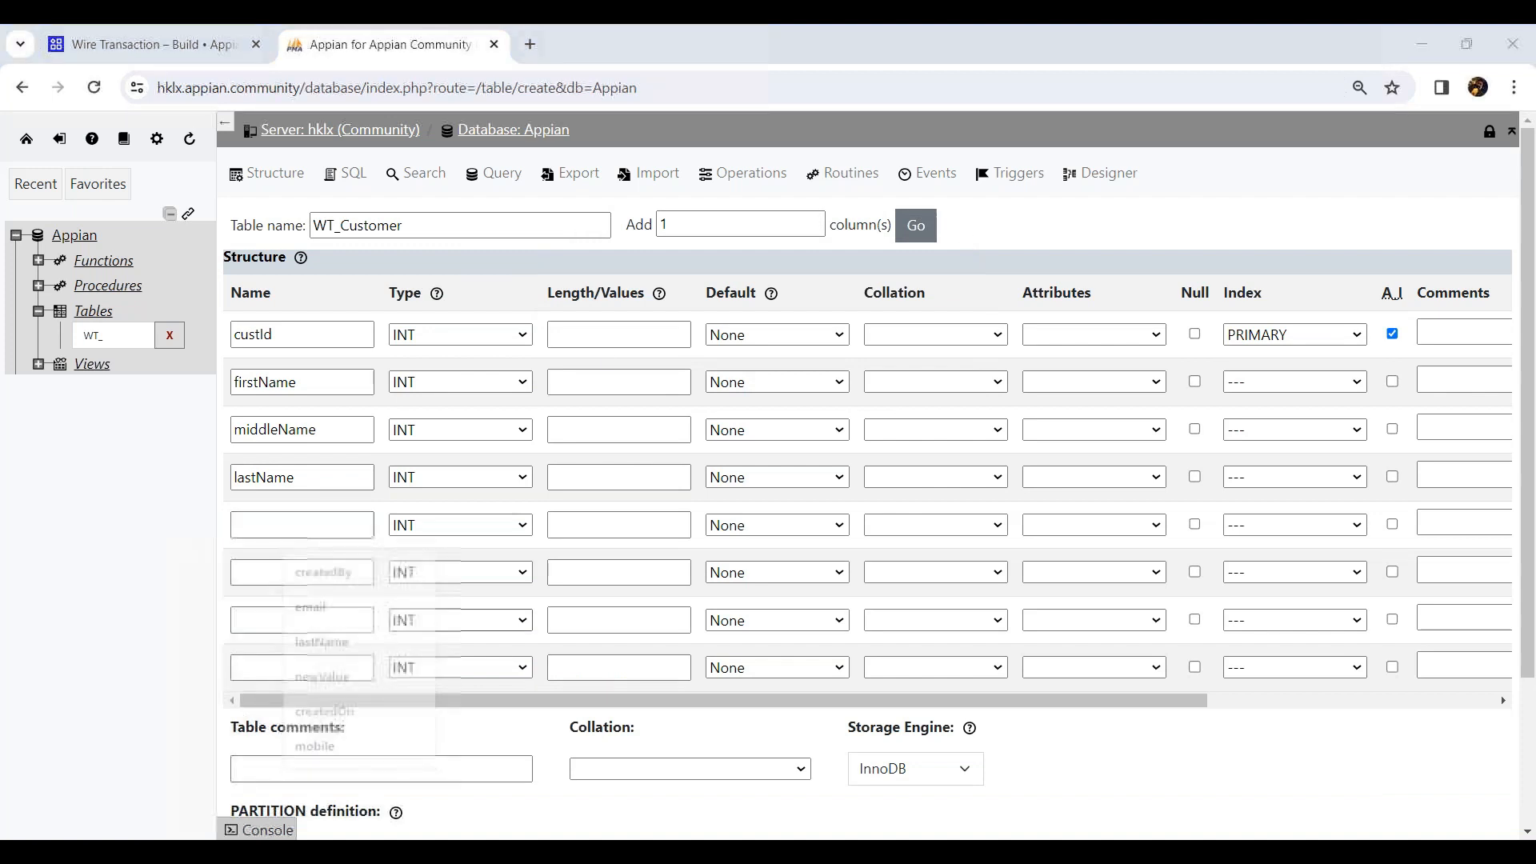
text(dob)
key(Tab)
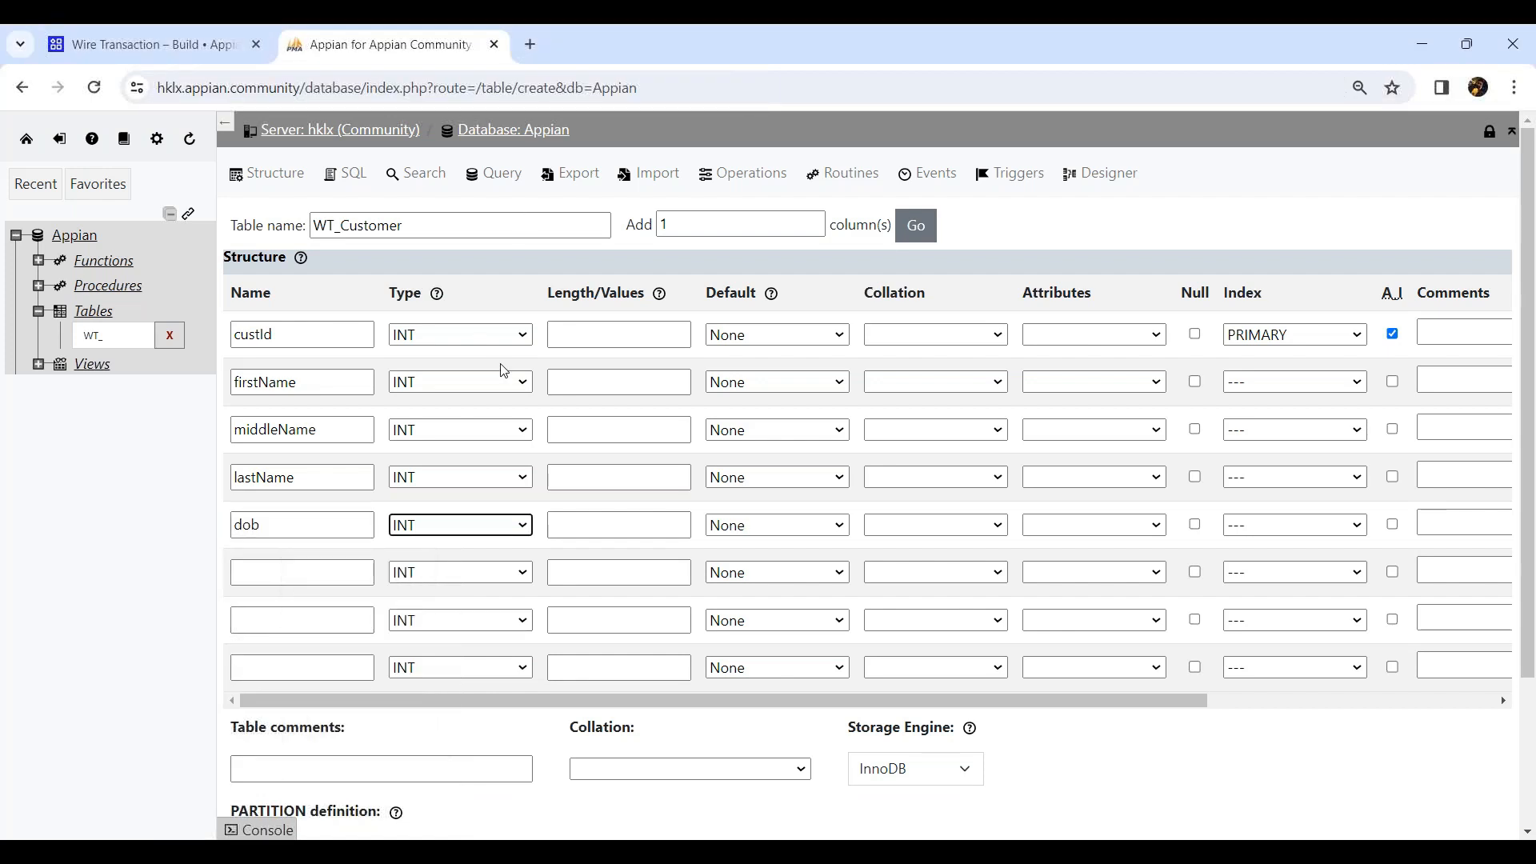
Set firstName, middleName and lastName to type VARCHAR with length 50.
click(431, 384)
click(427, 423)
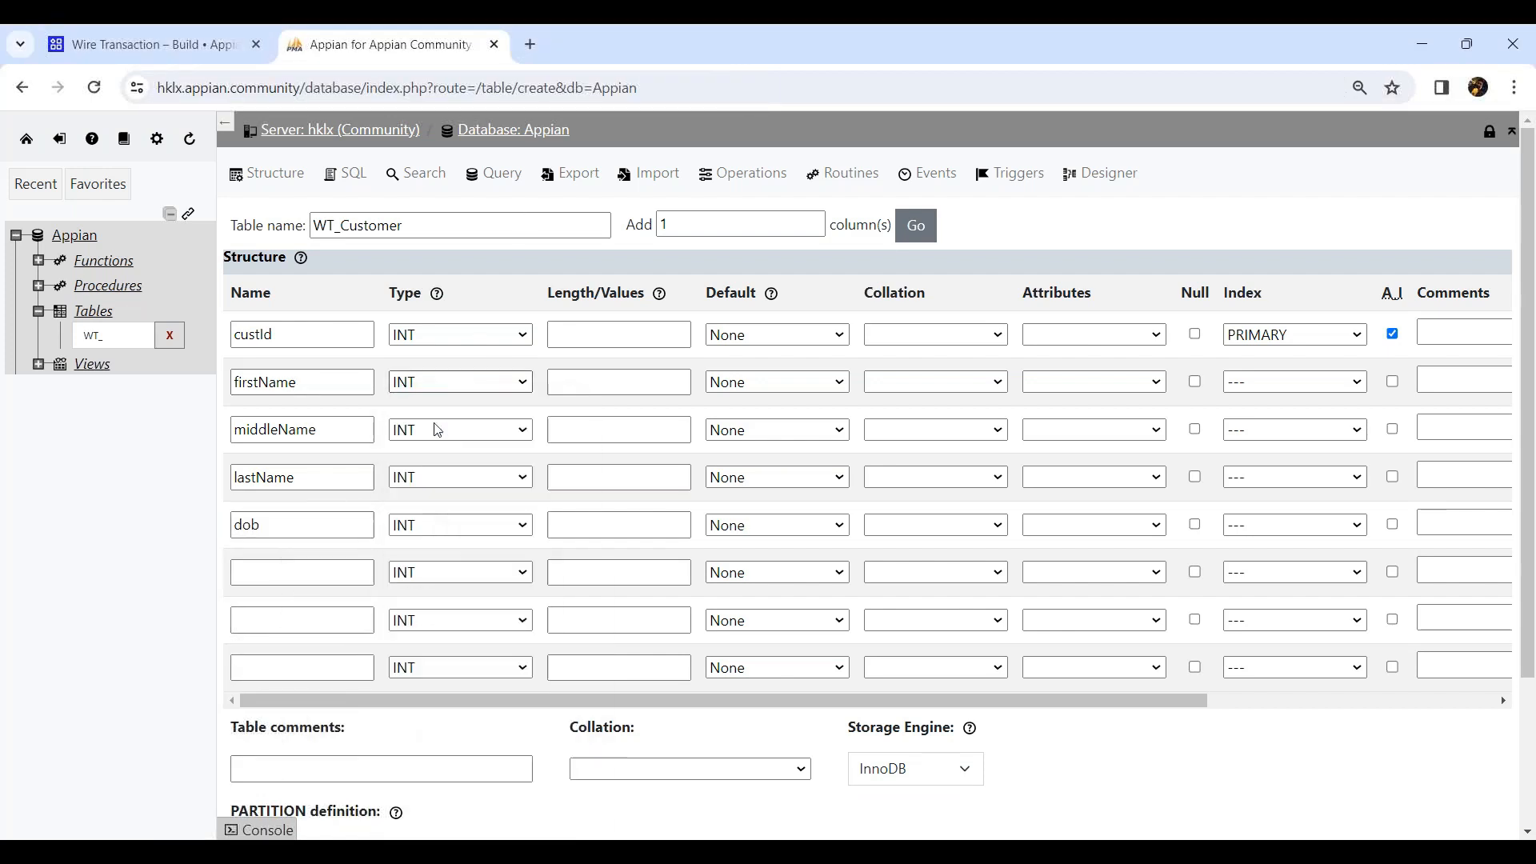
click(607, 376)
text(50)
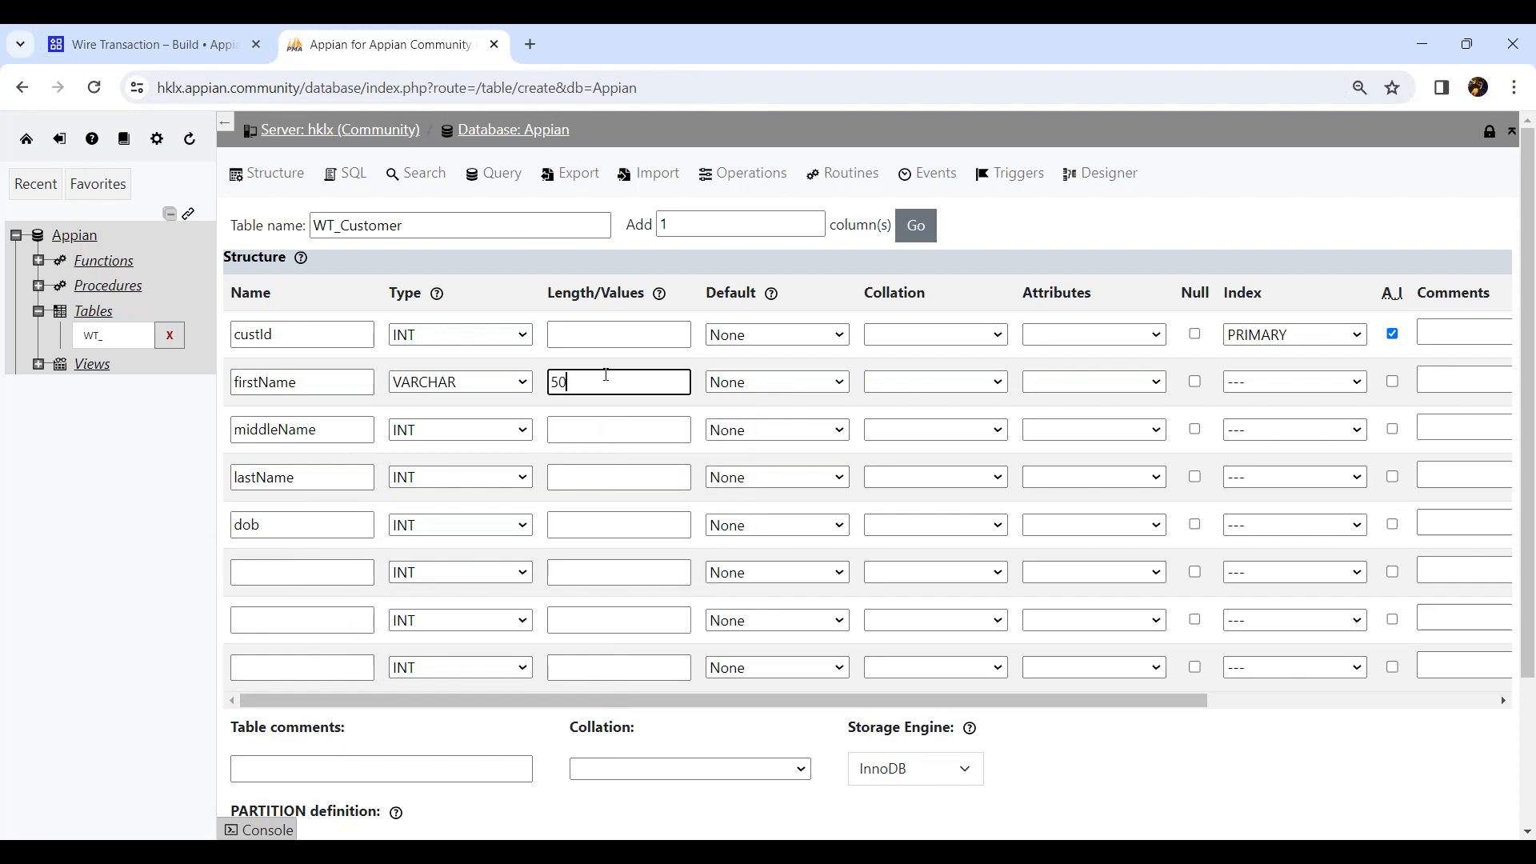
click(490, 431)
click(426, 471)
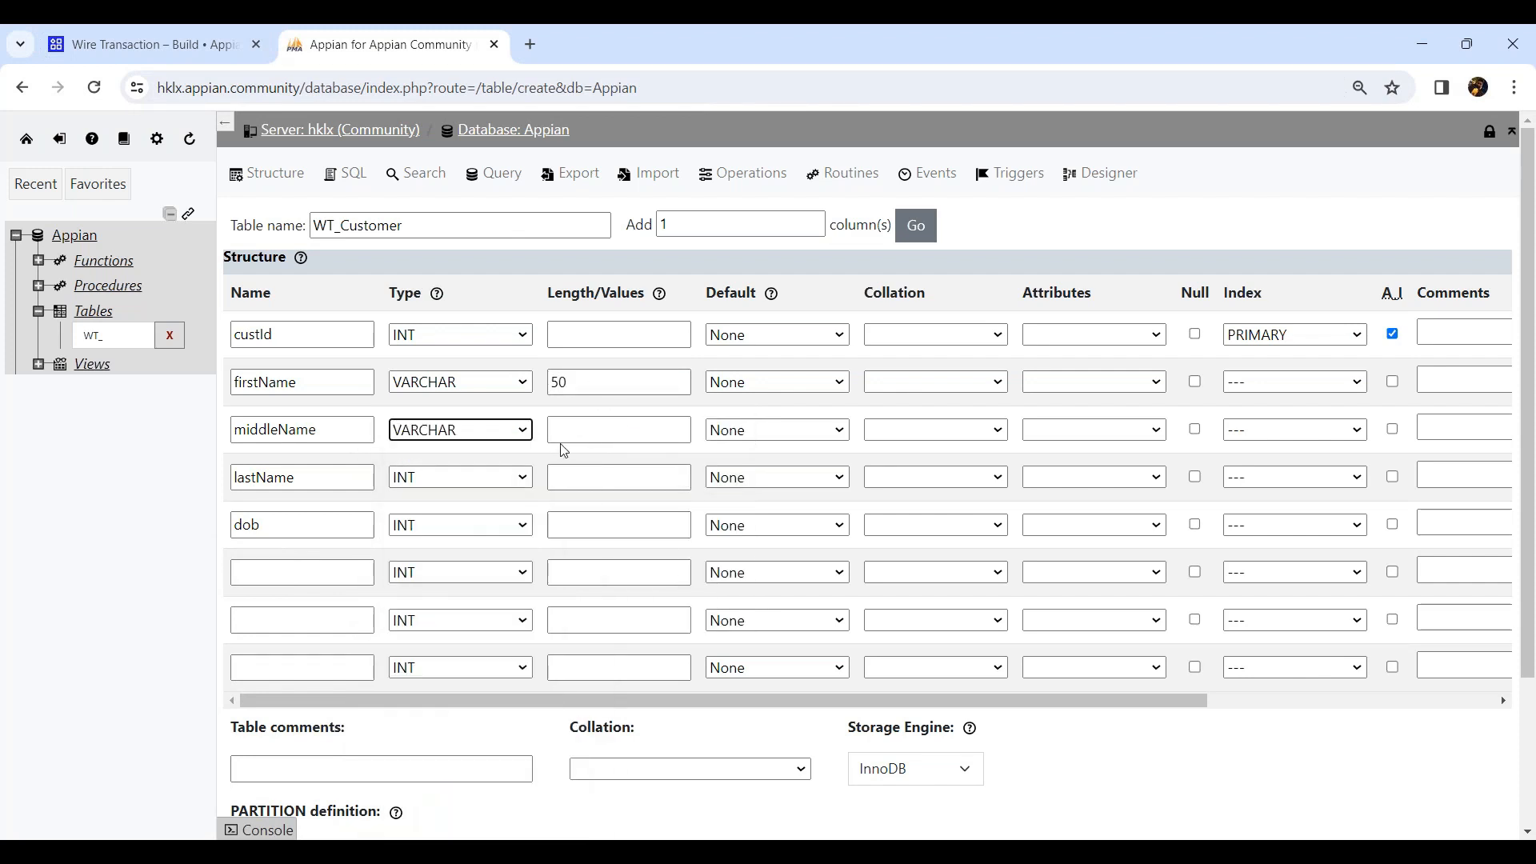
click(585, 429)
text(50)
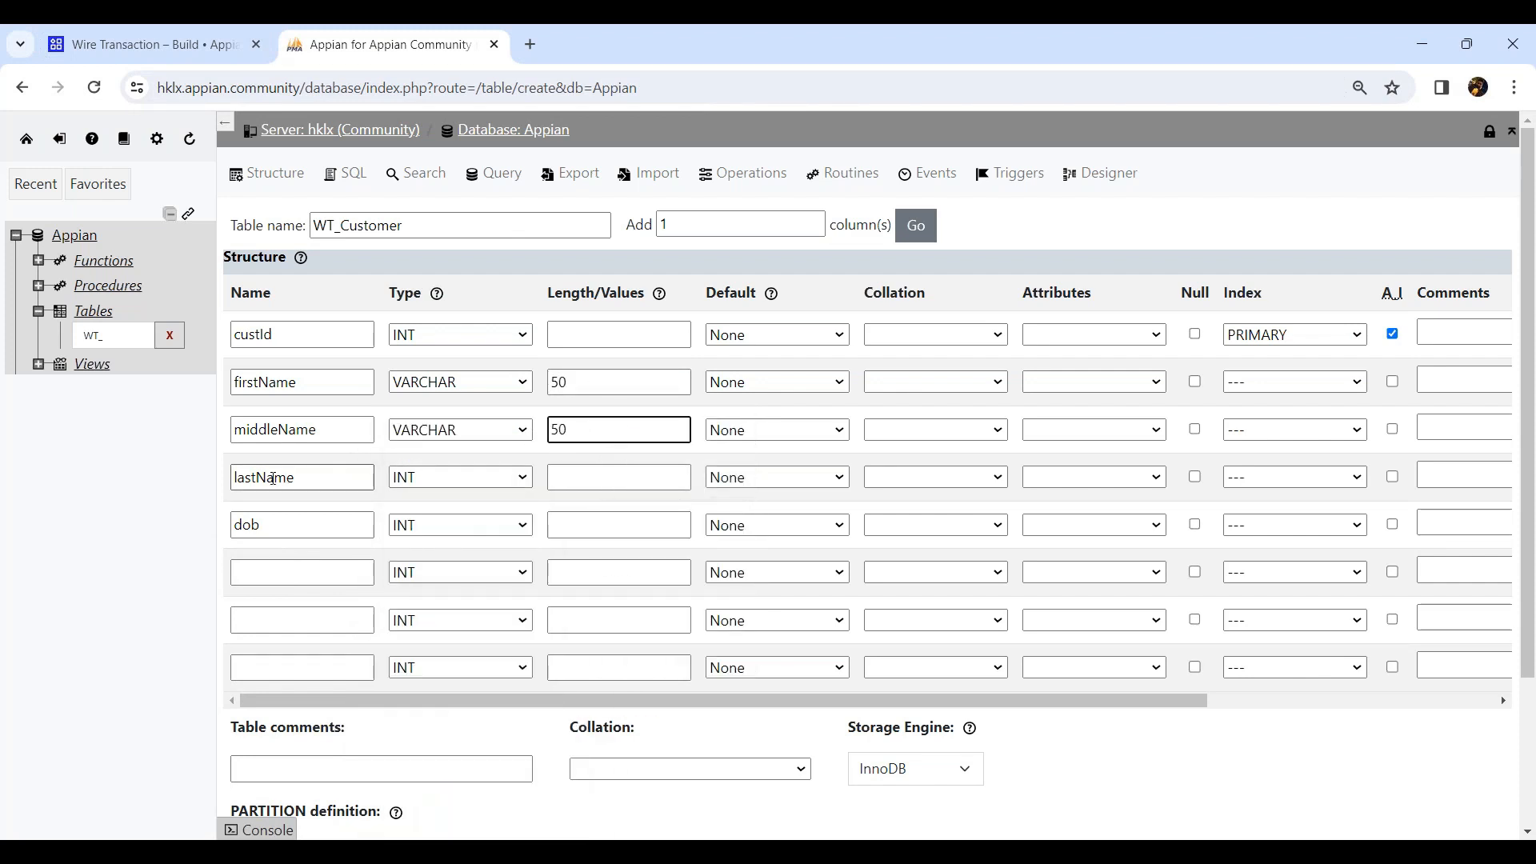
click(508, 483)
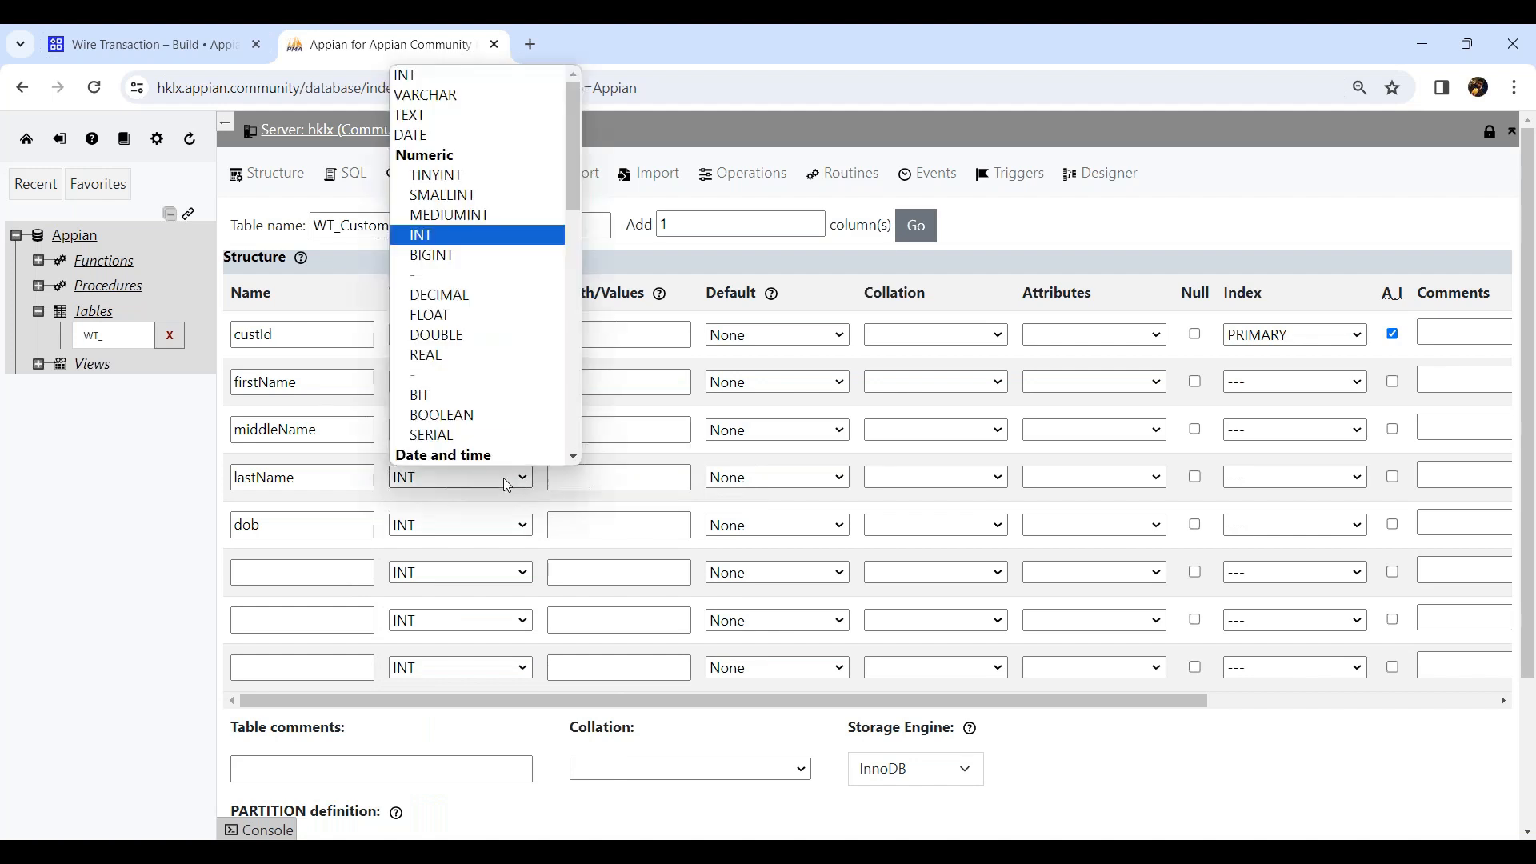
click(436, 95)
click(574, 470)
click(574, 472)
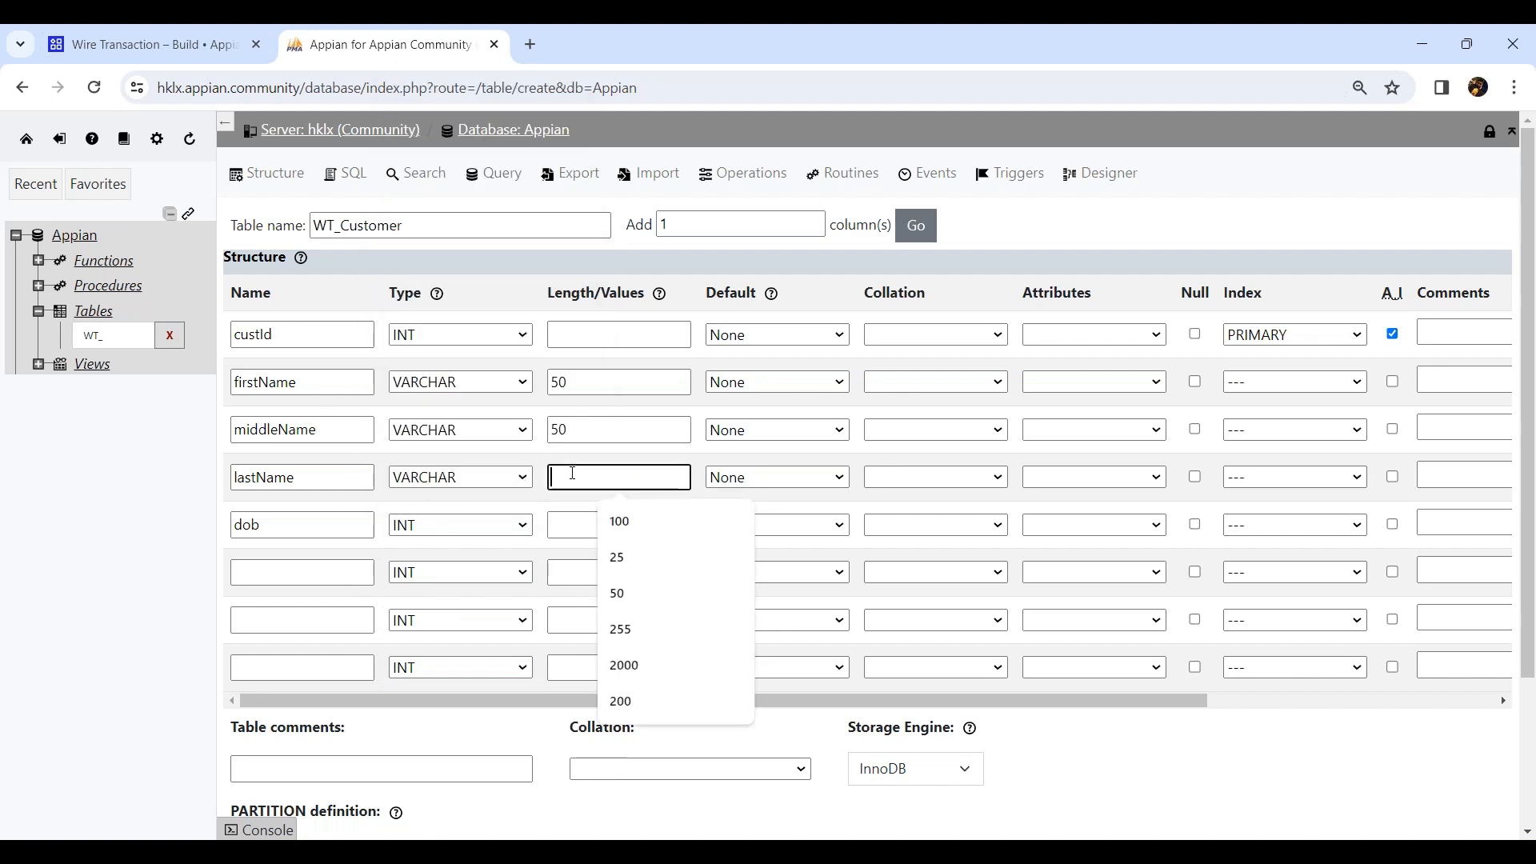
text(50)
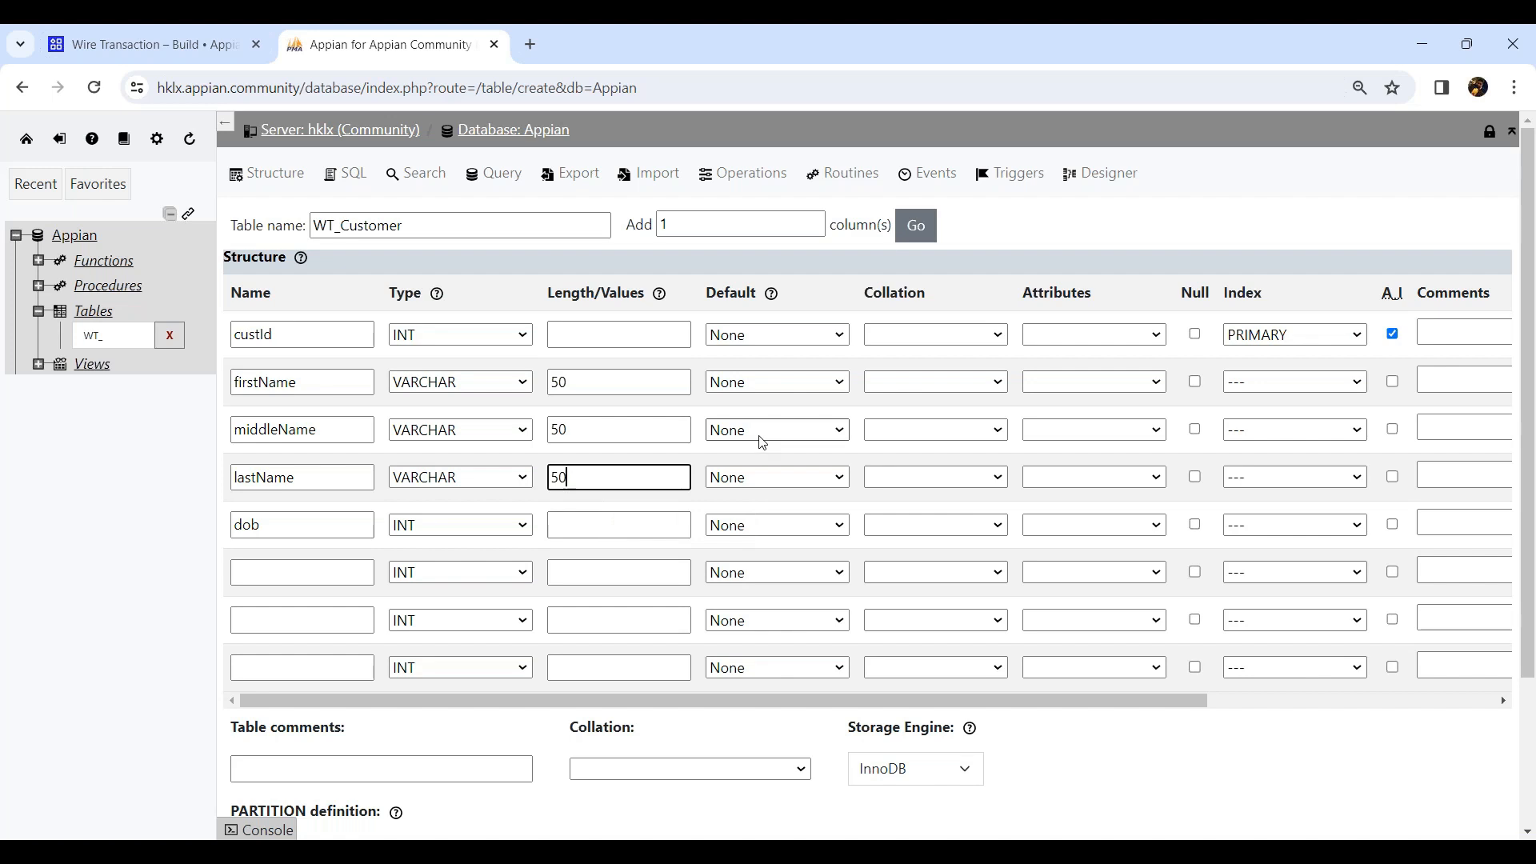
Allow null values for the firstName, middleName and lastName columns.
click(1194, 383)
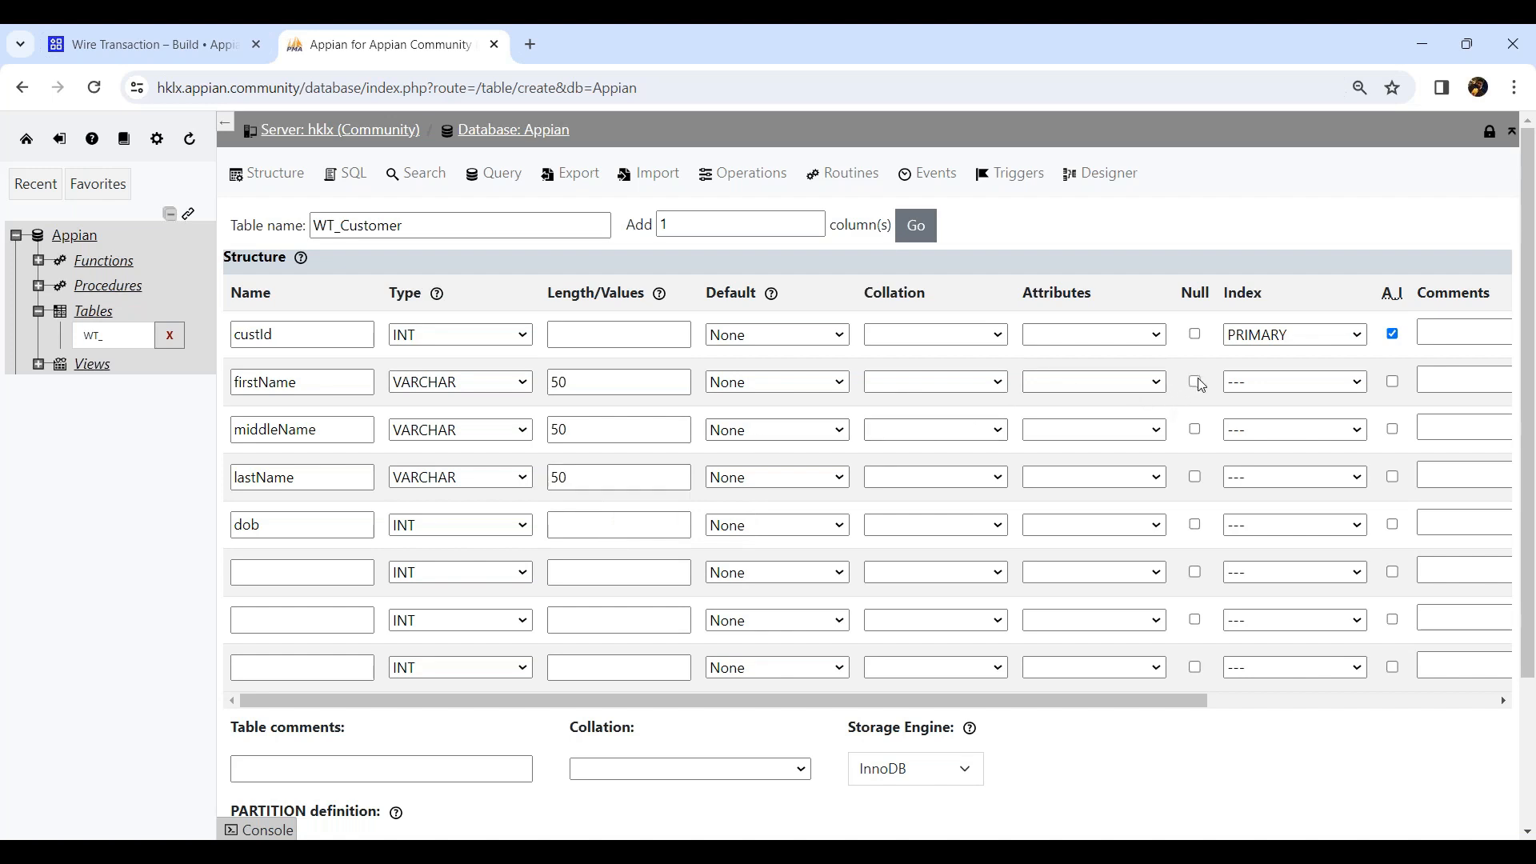
click(1196, 429)
click(1195, 478)
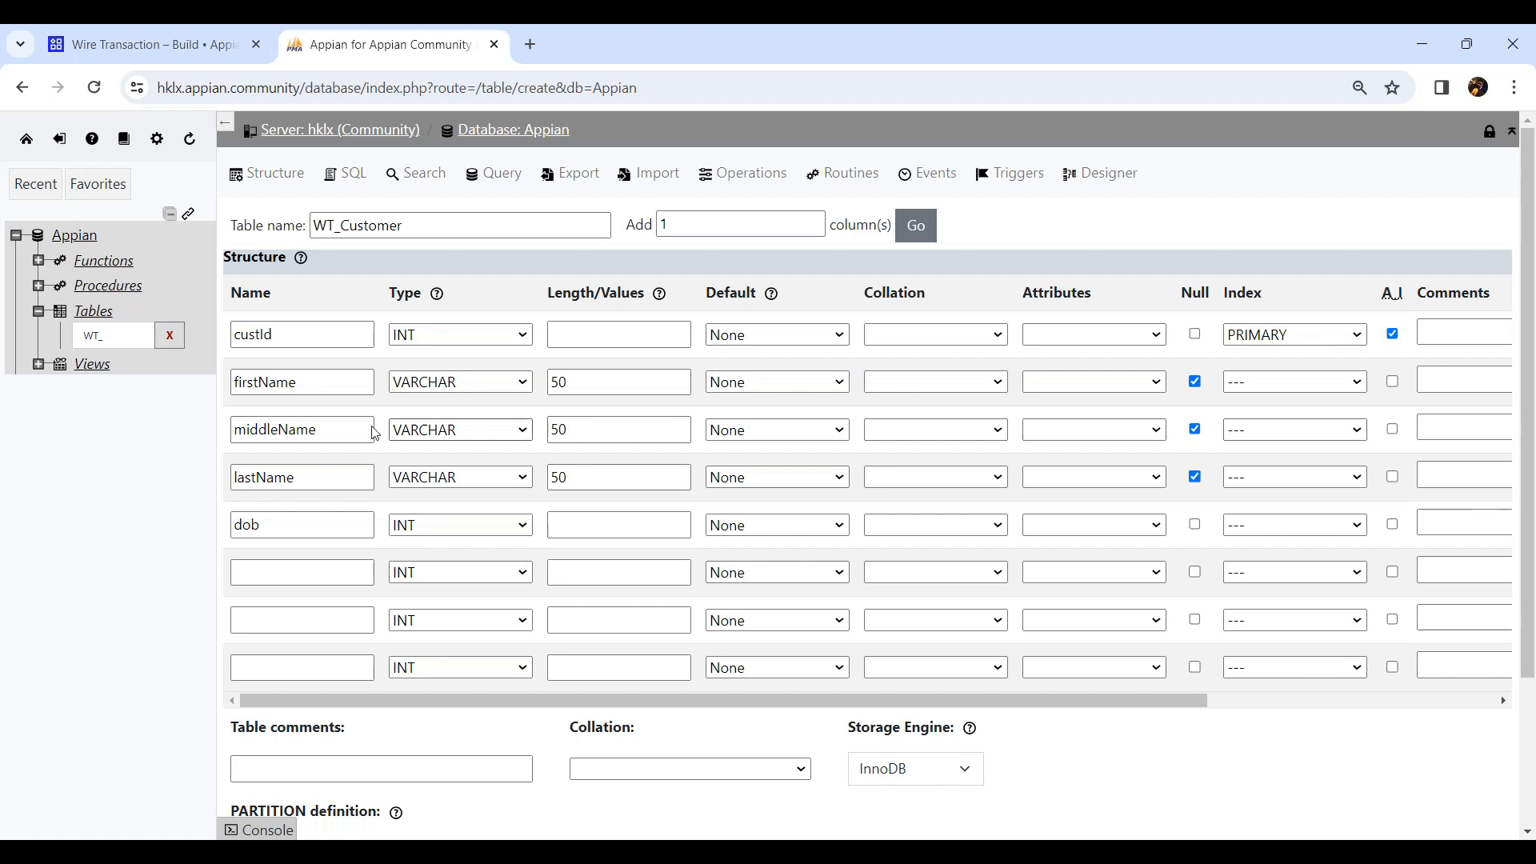
Set the dob column's type to DATE and allow null values.
click(490, 529)
click(469, 190)
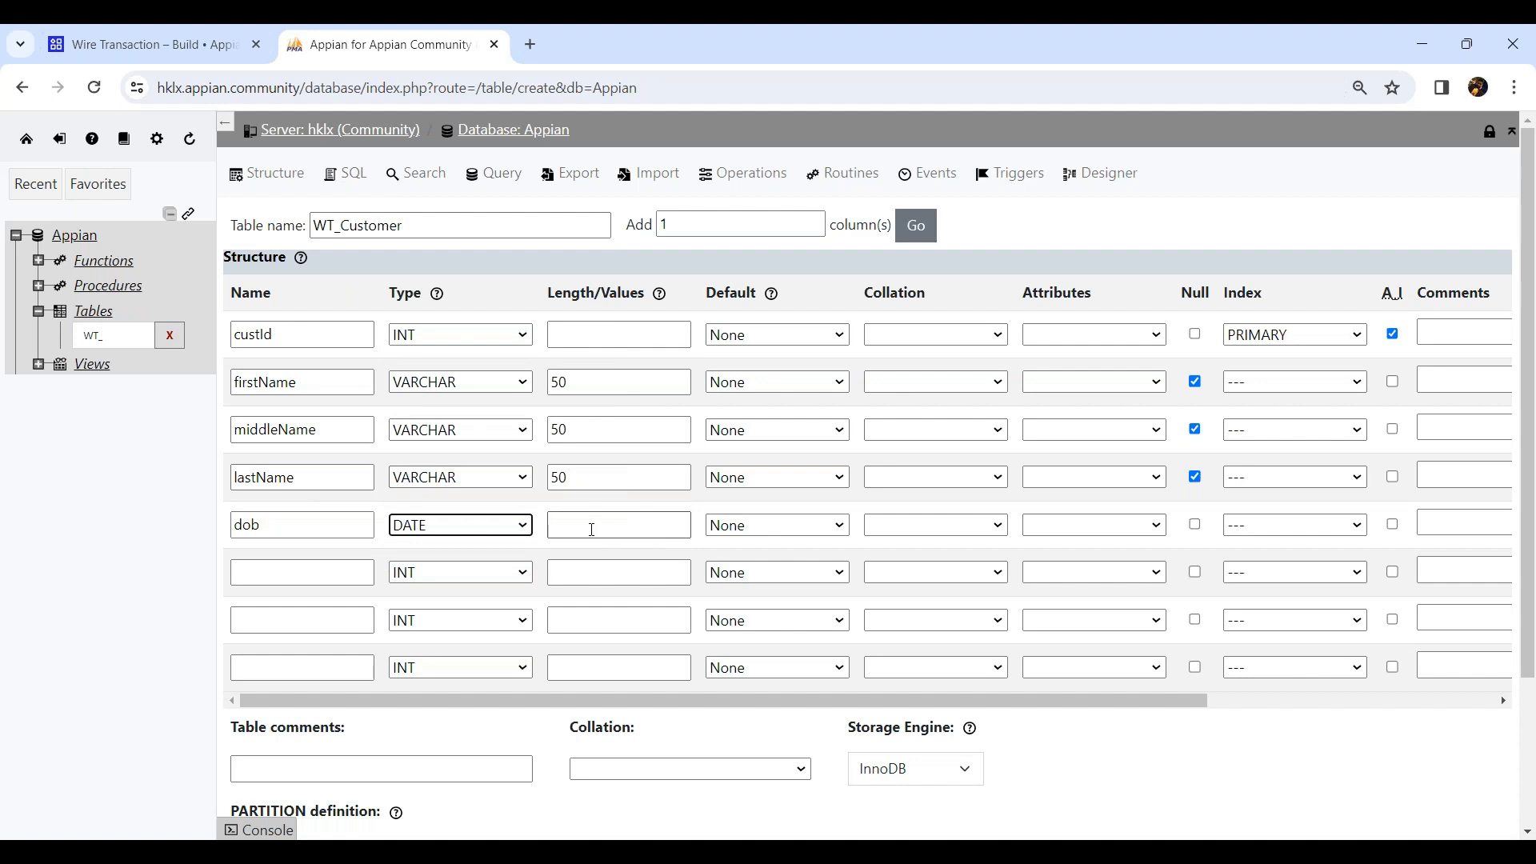
click(1195, 524)
Add an email column of type VARCHAR with length 100 that allows null values.
click(303, 574)
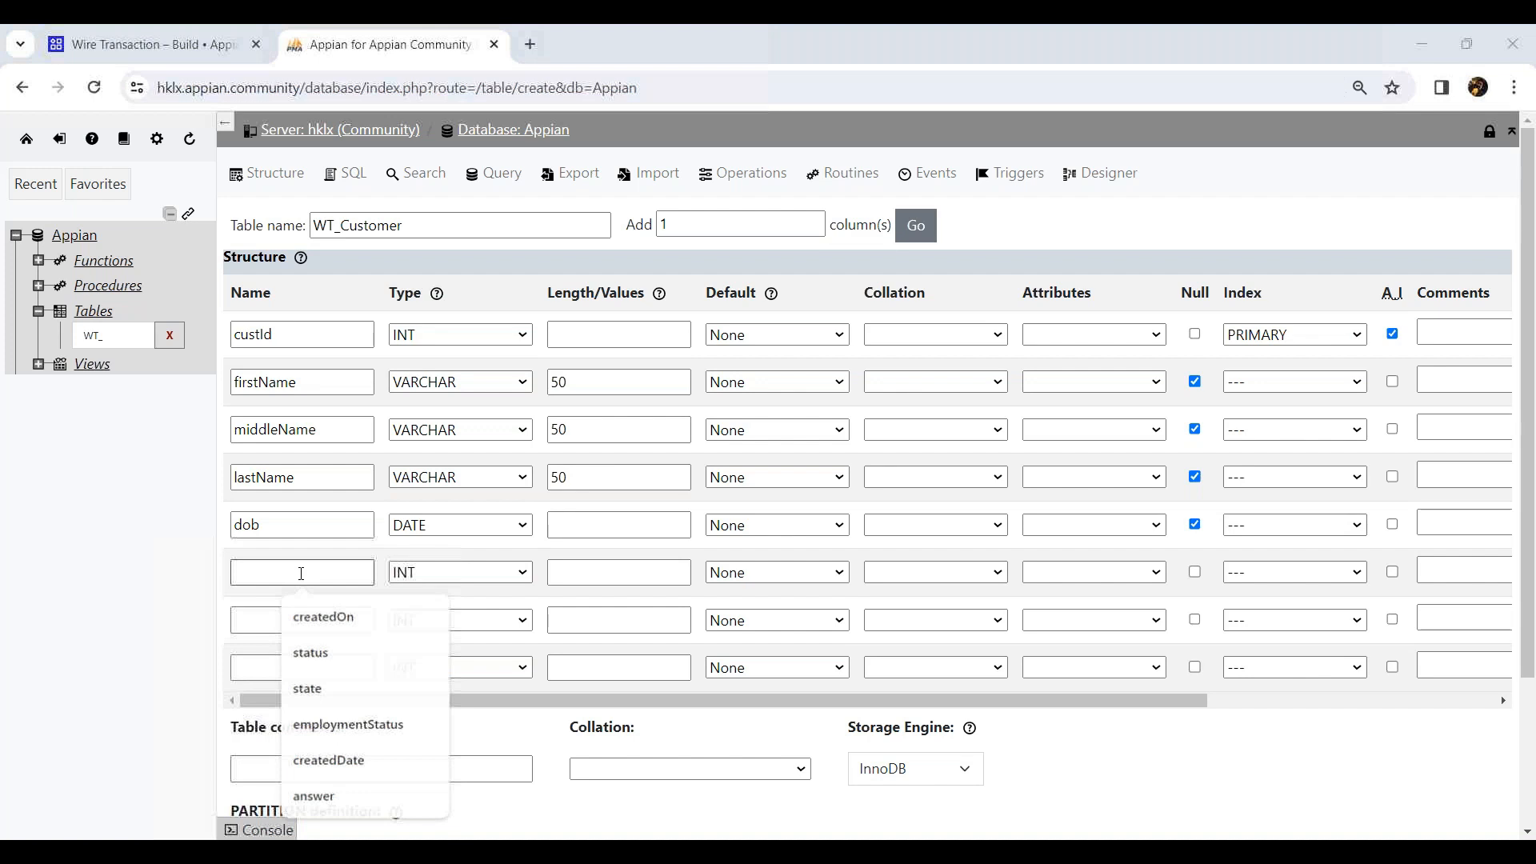
text(email)
click(420, 573)
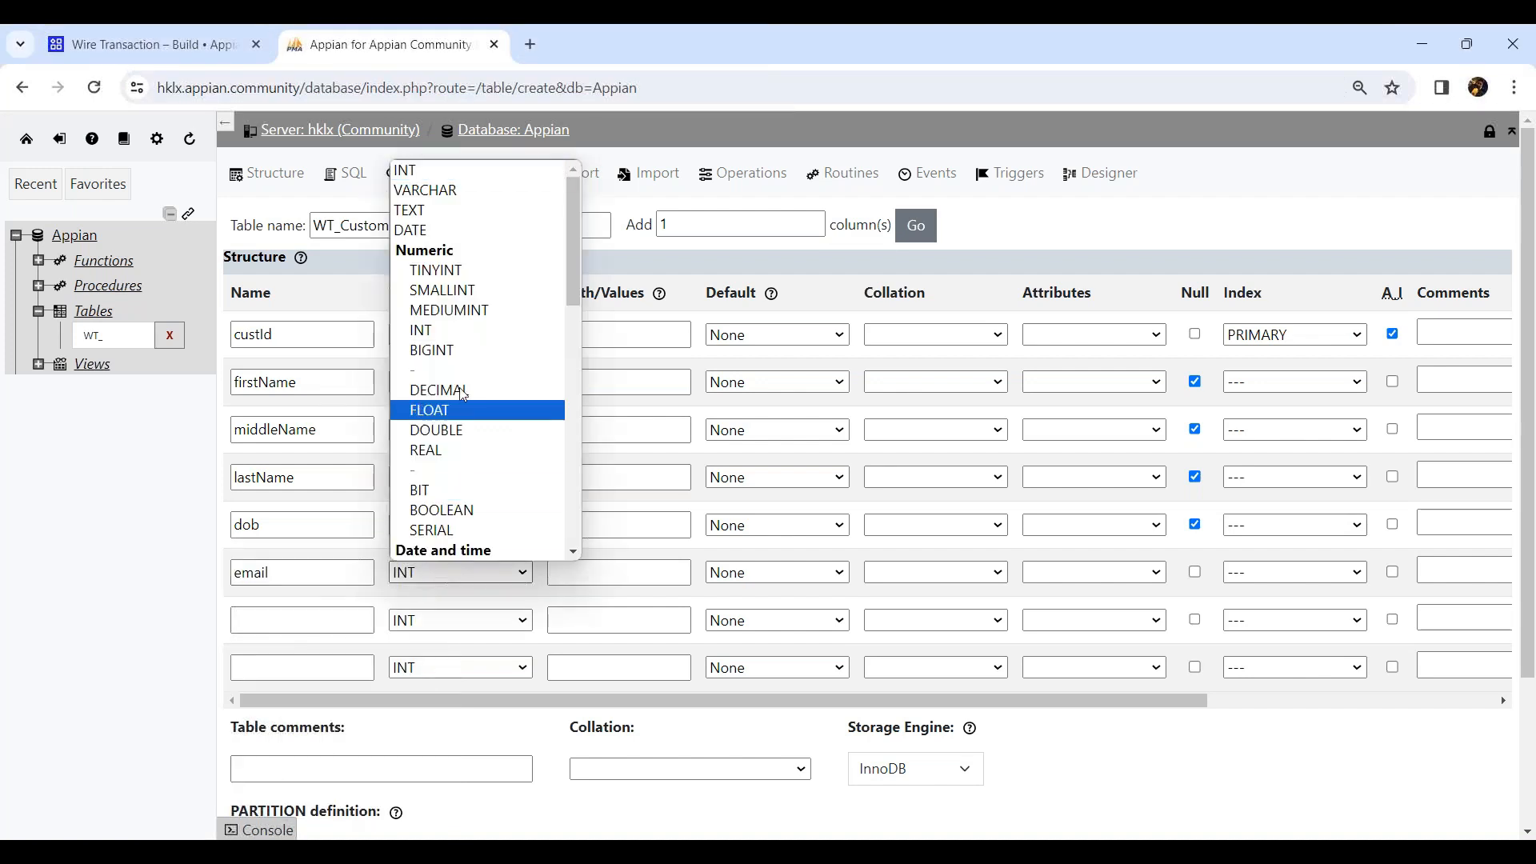
click(455, 192)
click(606, 572)
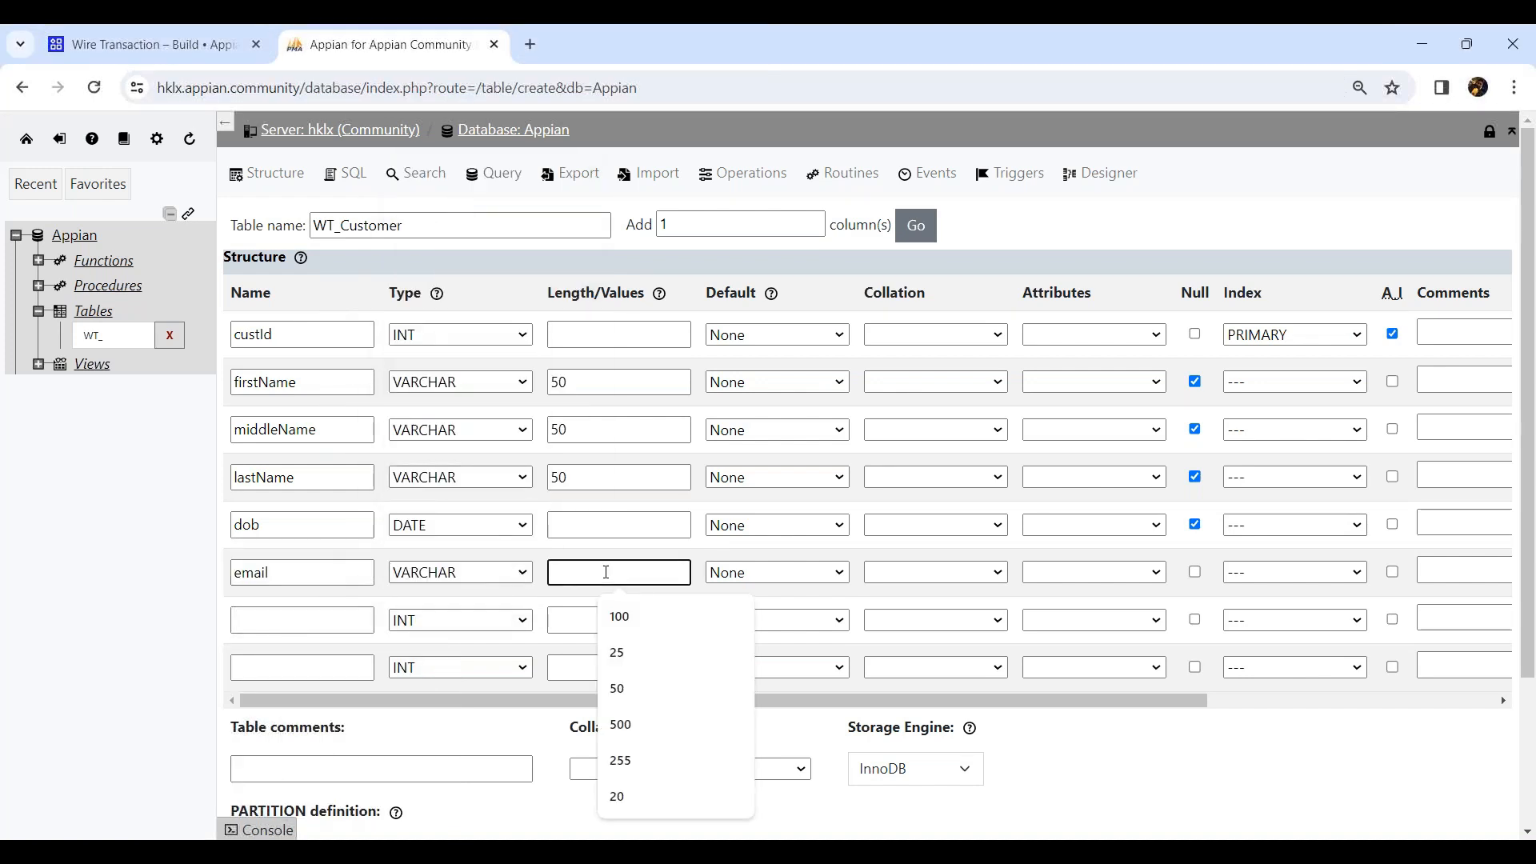
text(100)
click(1195, 573)
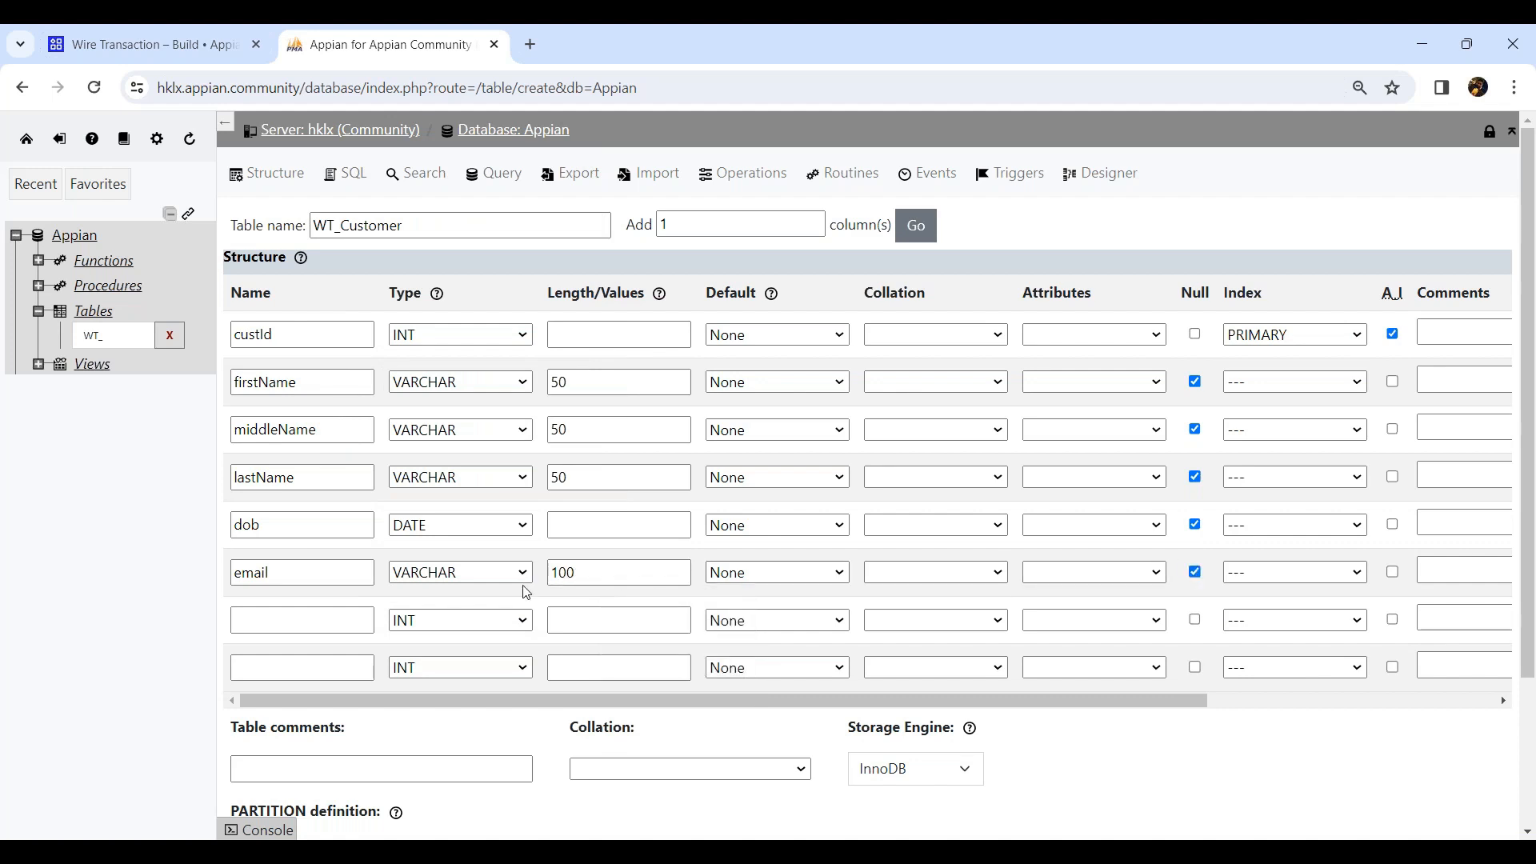
Add a gender column of type VARCHAR with length 10 that allows null values.
click(304, 621)
text(gen)
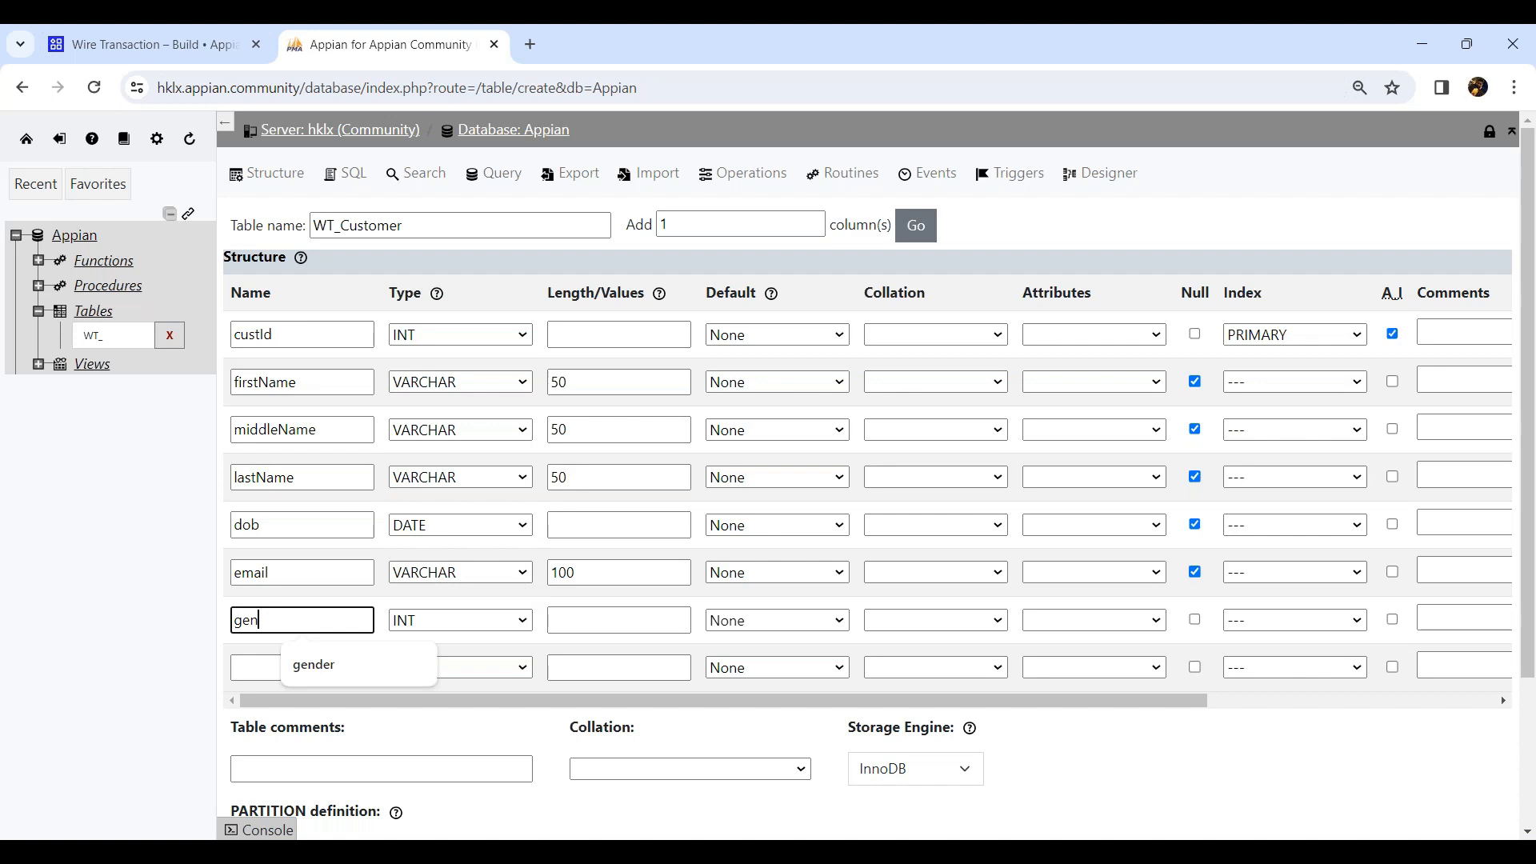
text(der)
key(Tab)
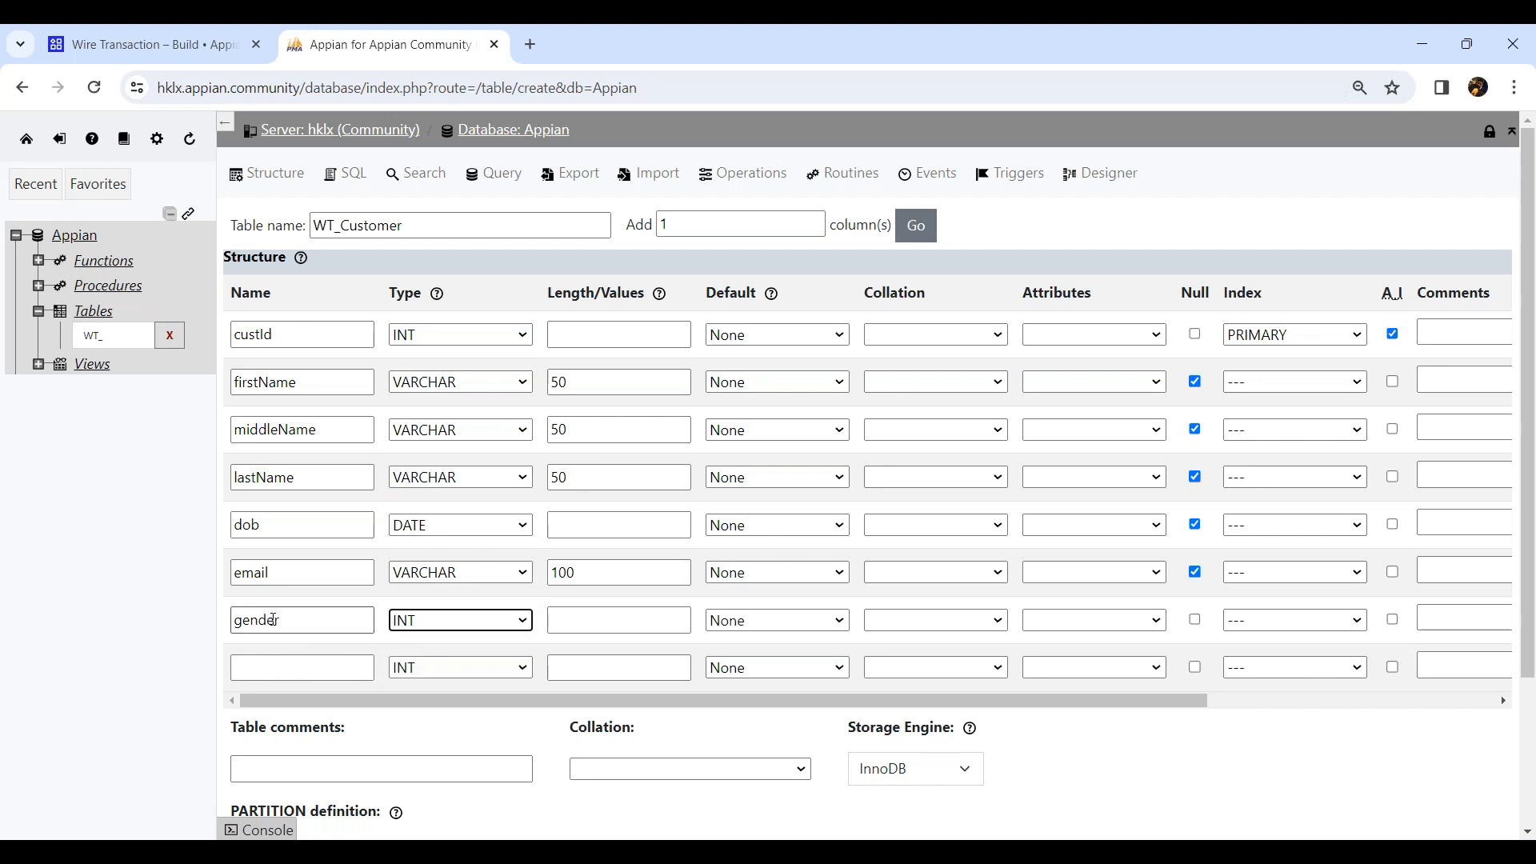
click(480, 632)
click(464, 233)
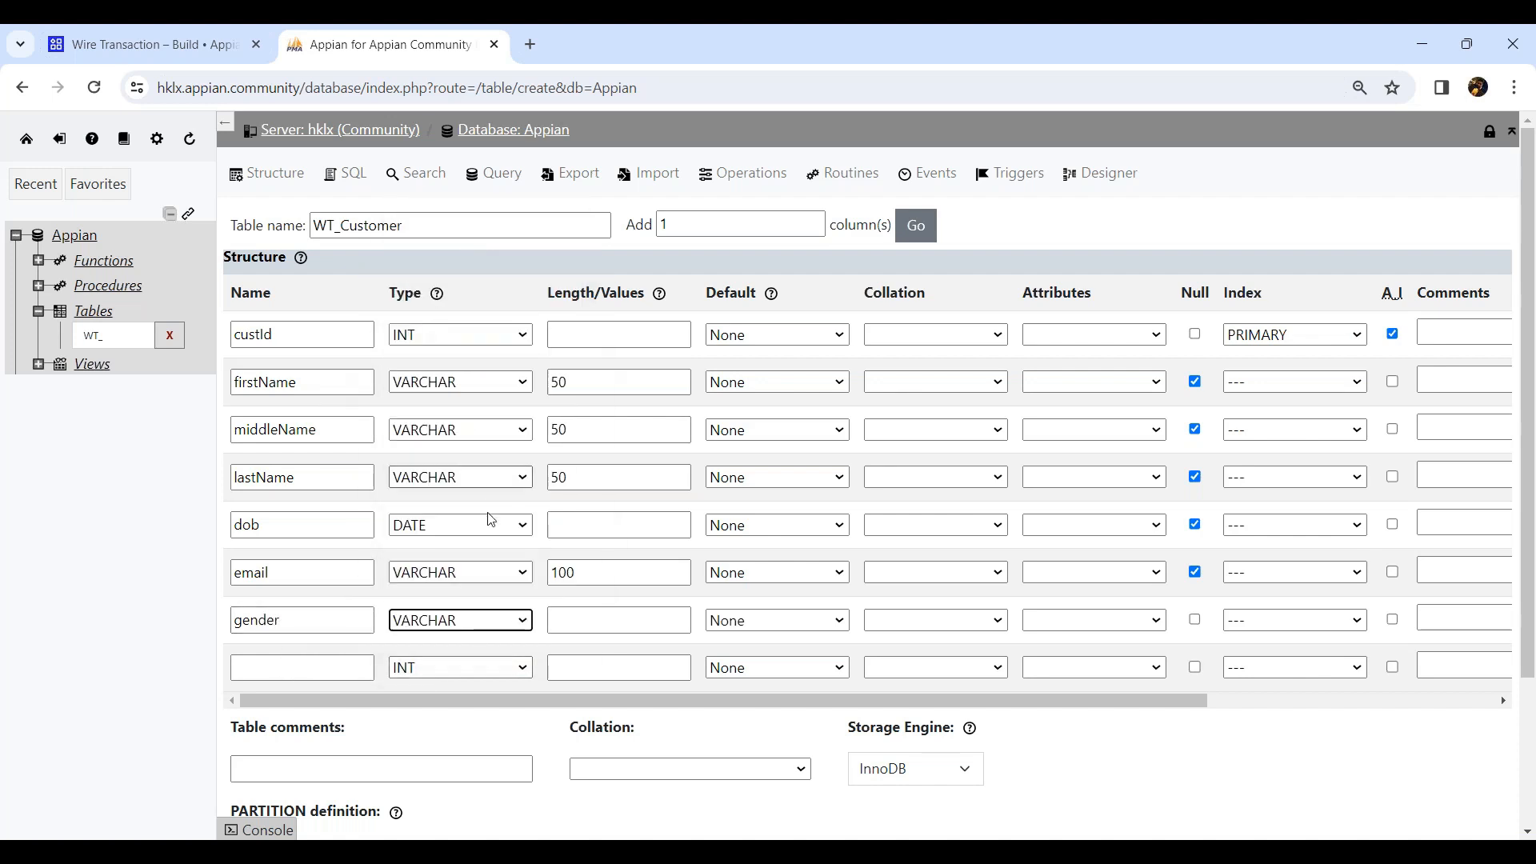
click(590, 621)
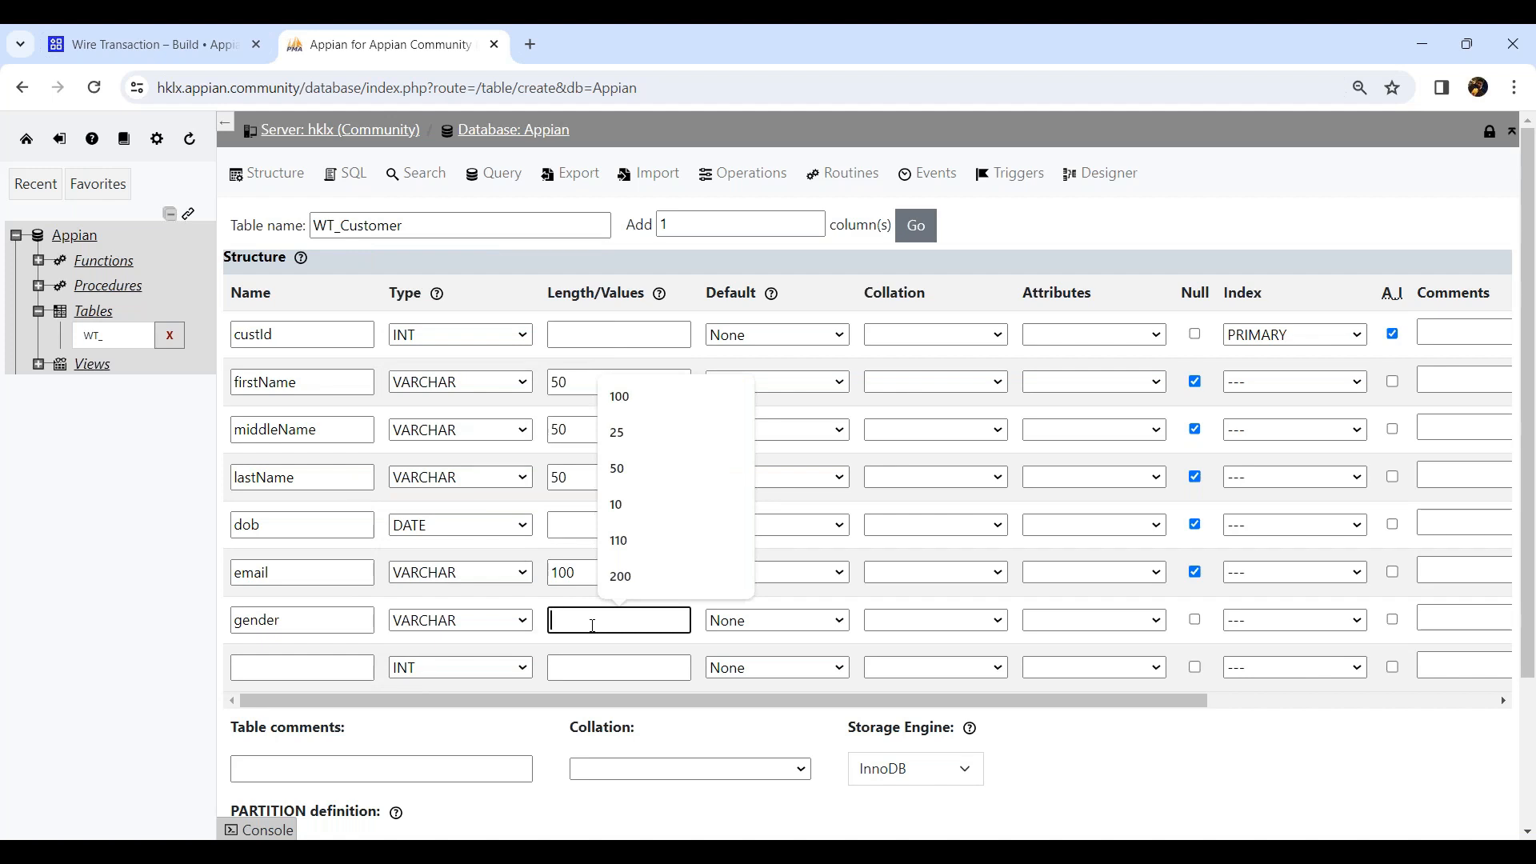
text(5)
key(BackSpace)
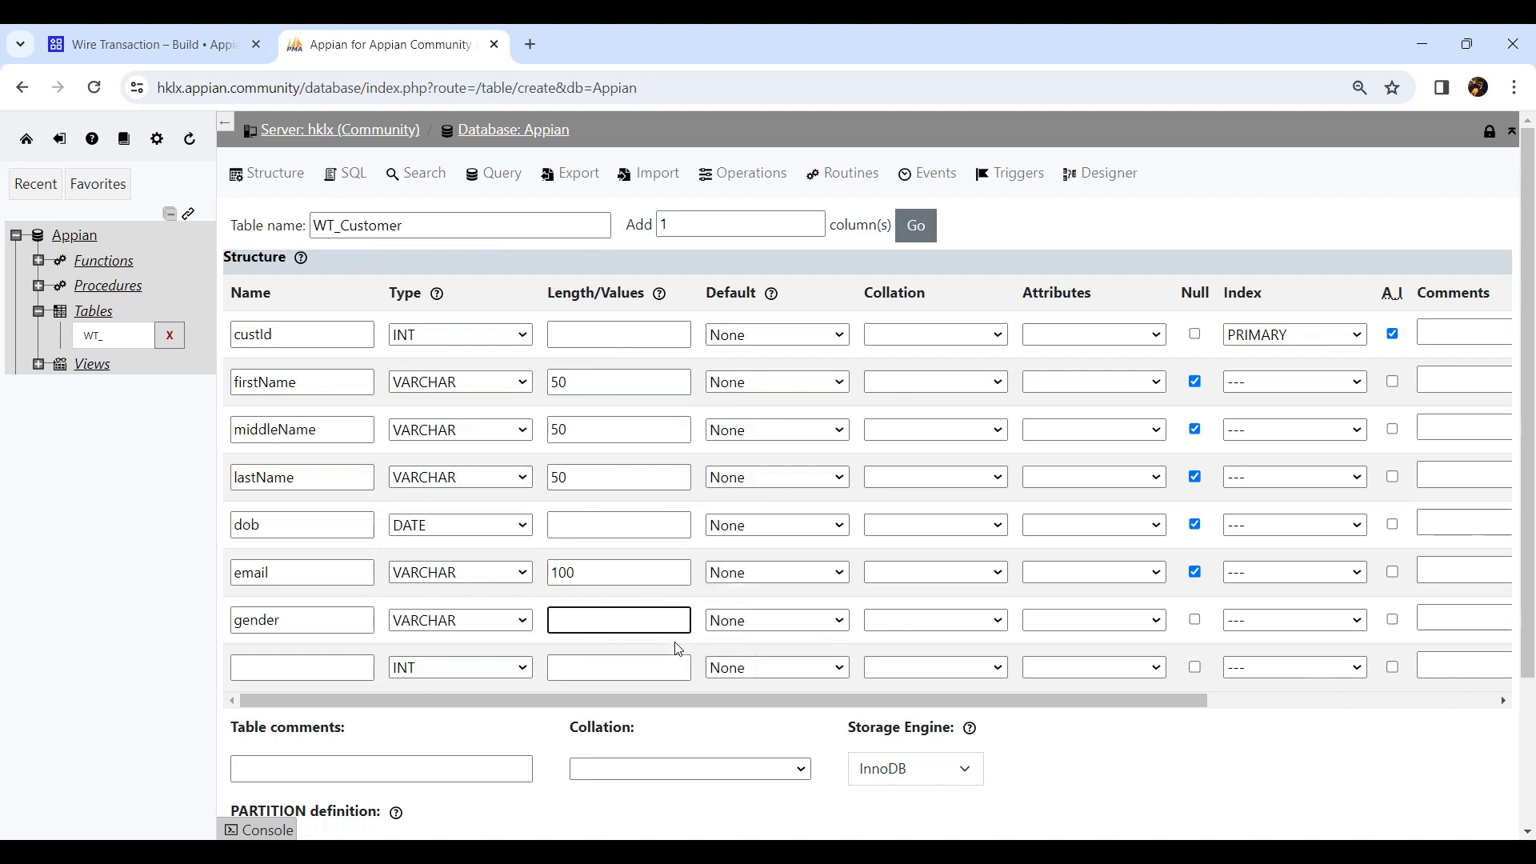
text(10)
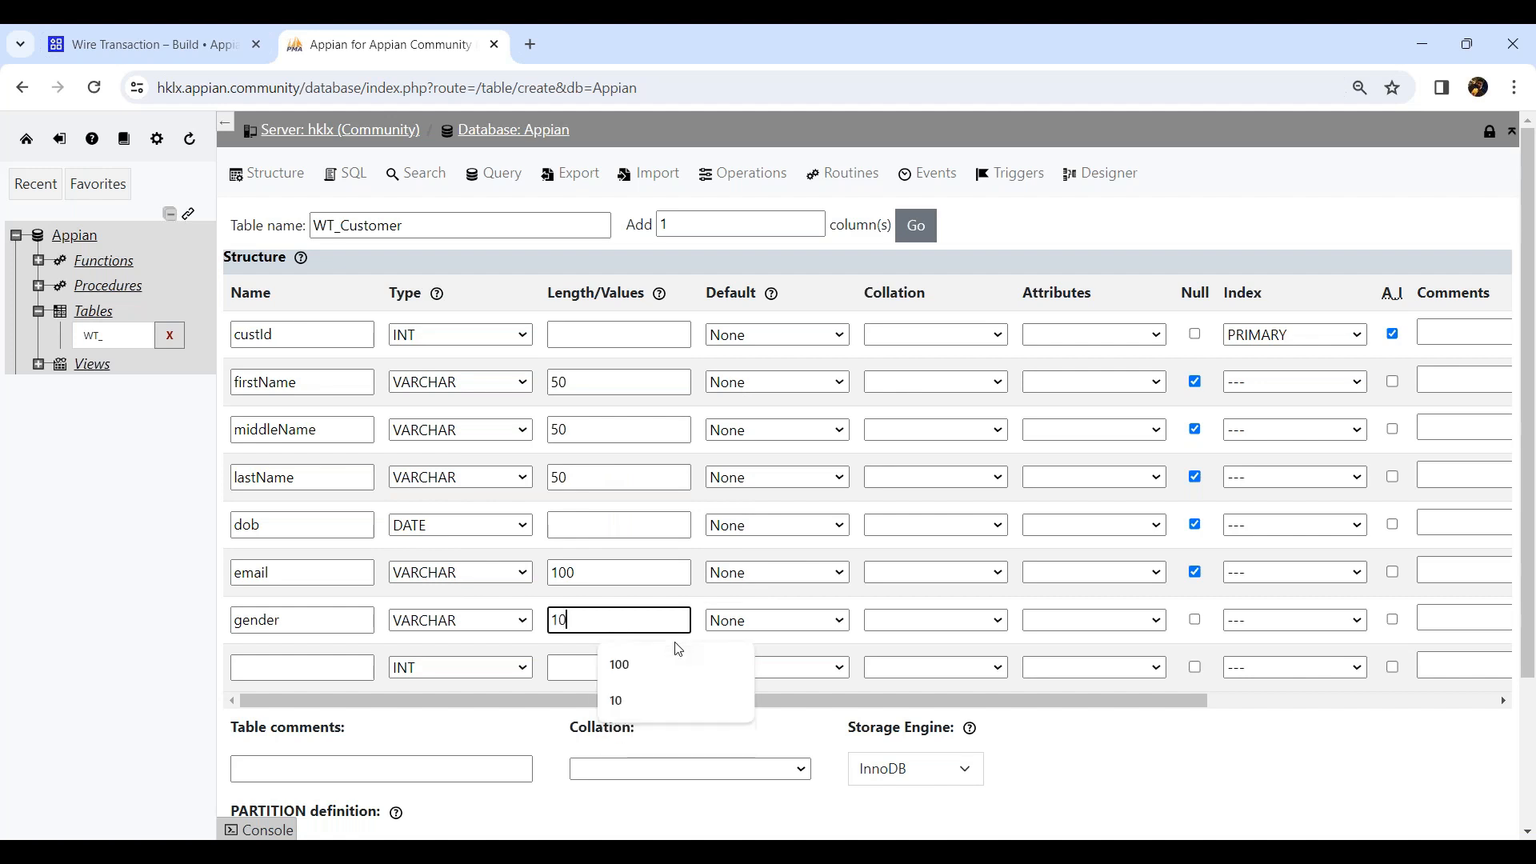
click(1204, 624)
click(1204, 624)
Add a mobile column of type VARCHAR with length 15 that allows null values.
click(280, 670)
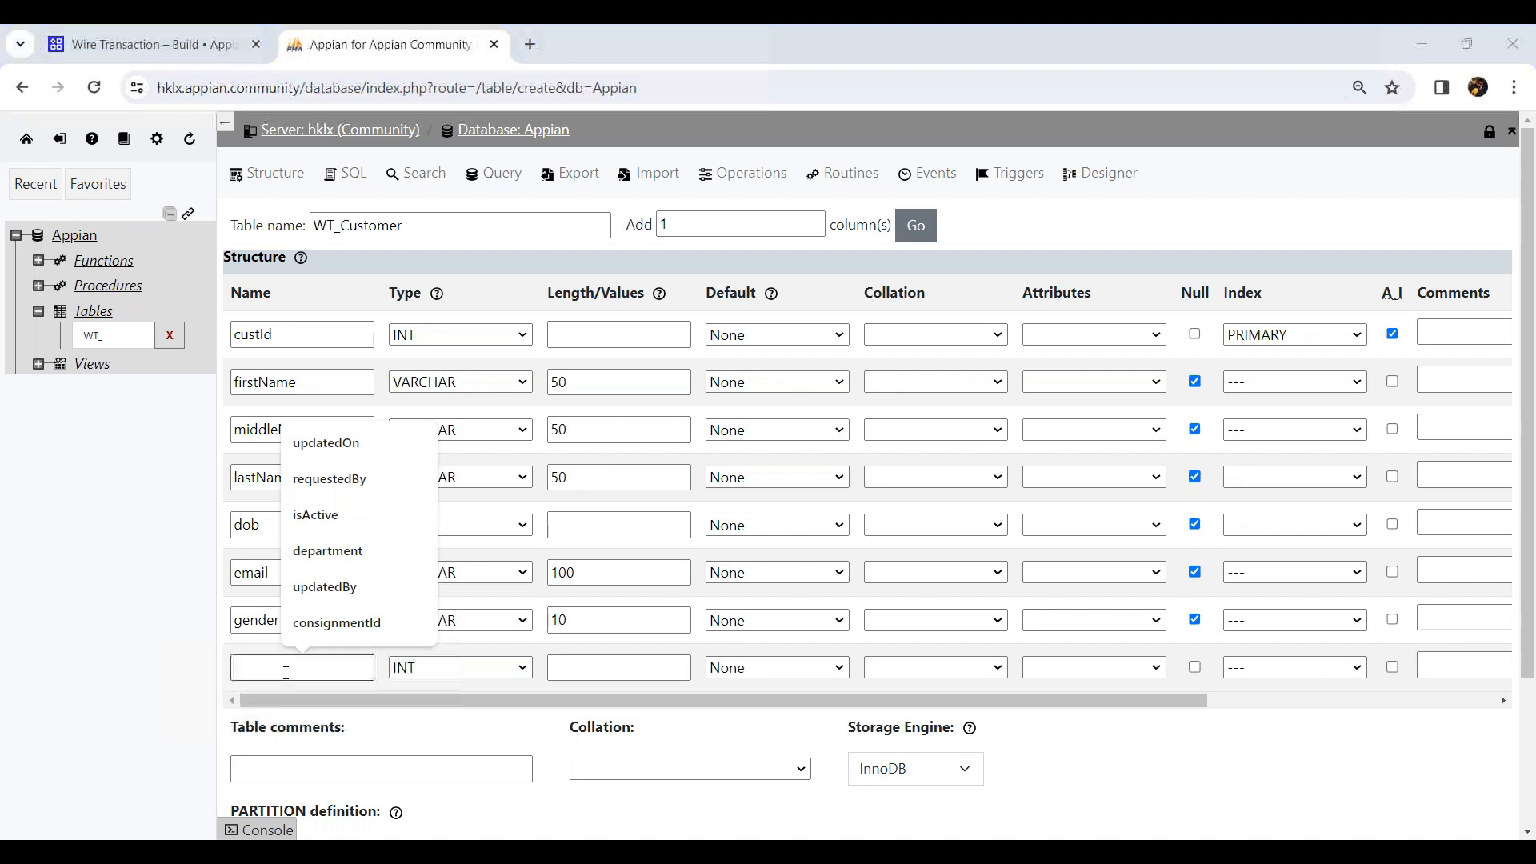
text(mobile)
key(Tab)
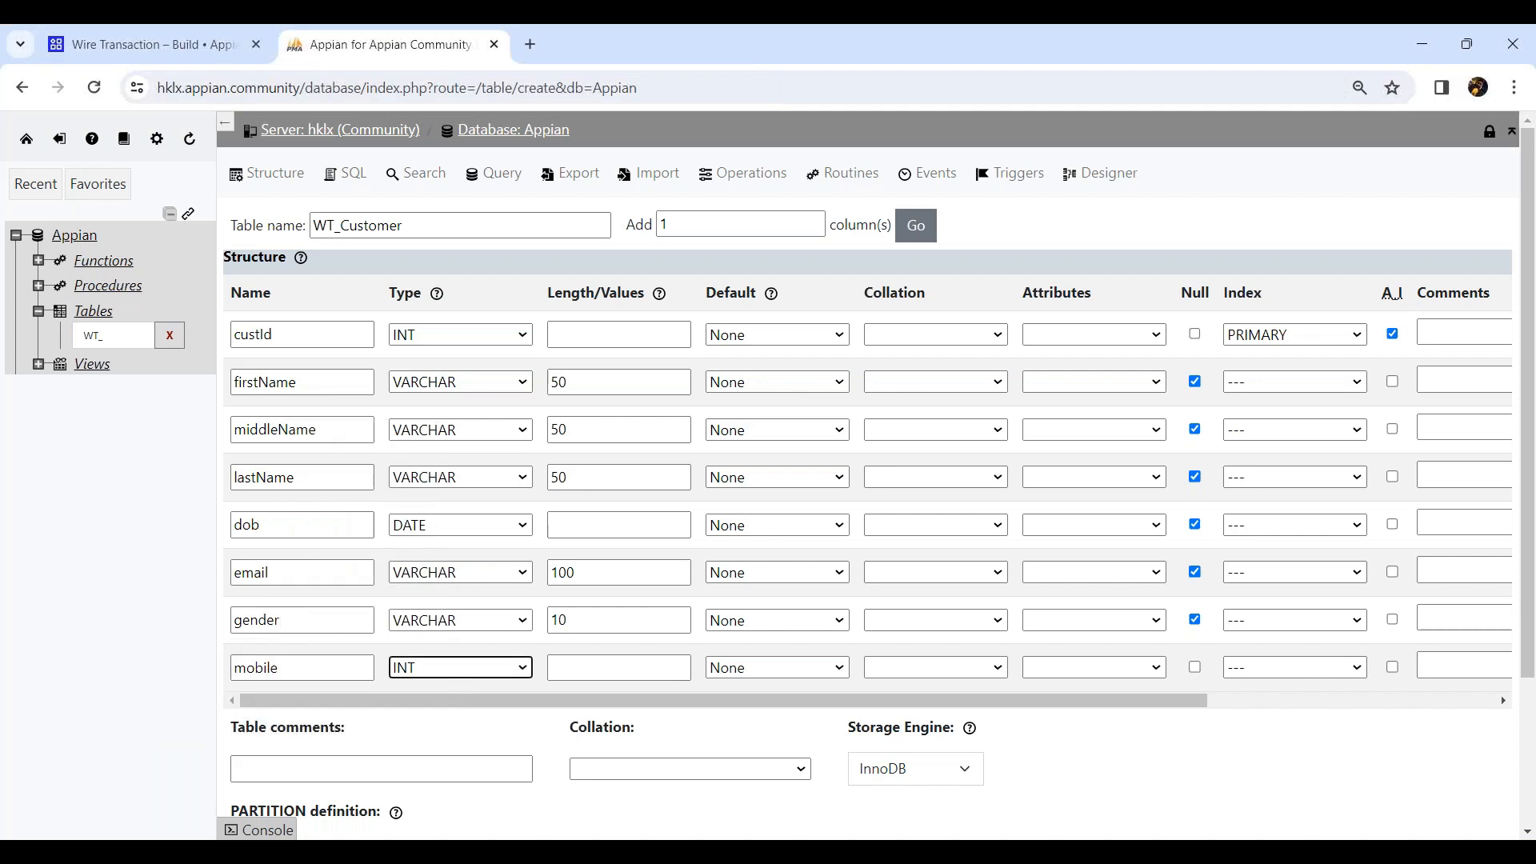
click(424, 677)
click(449, 287)
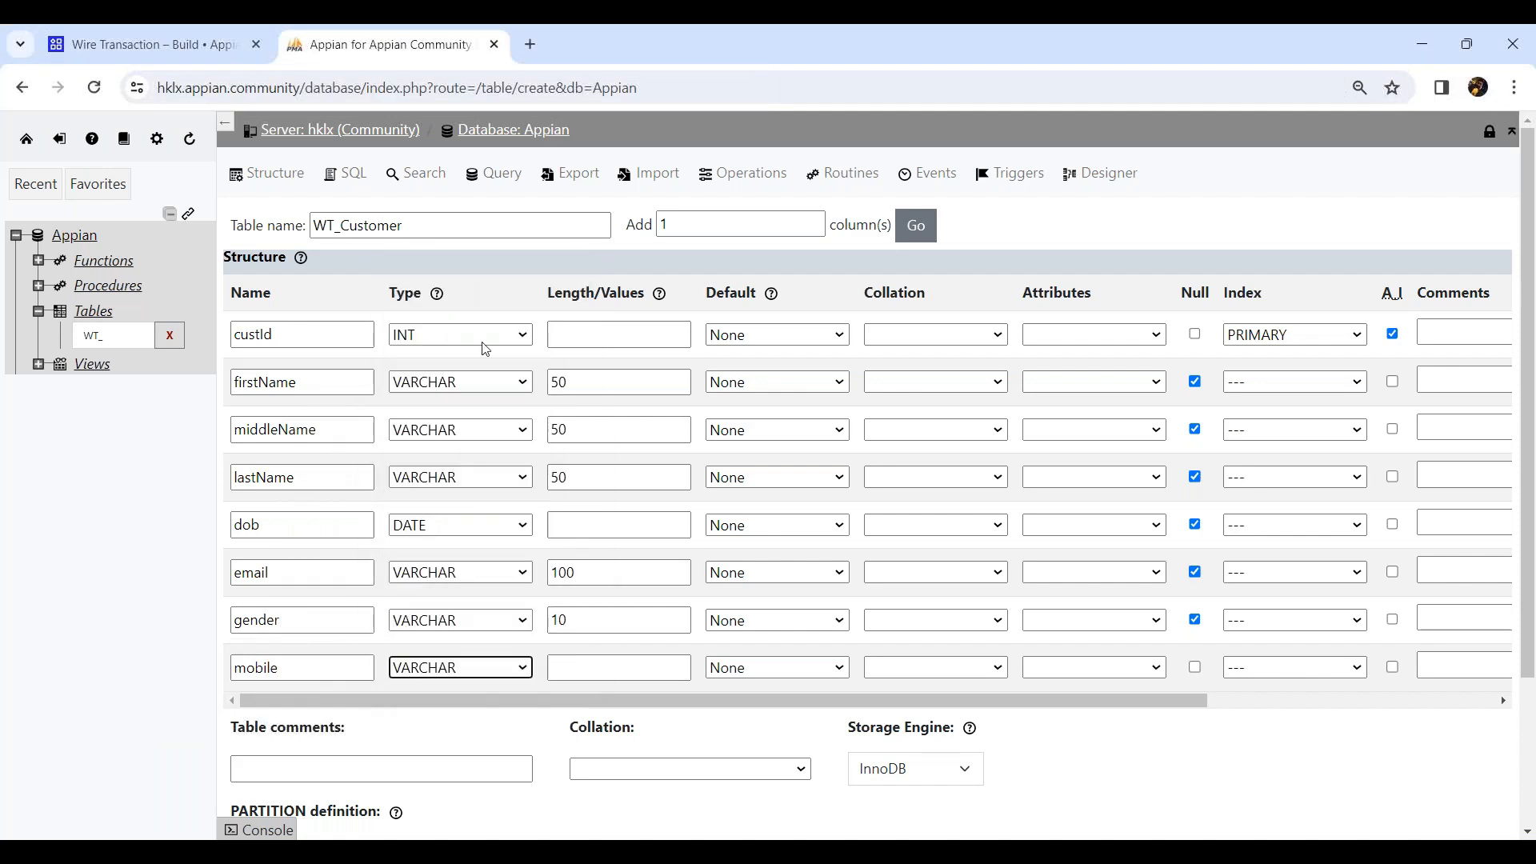
click(594, 672)
text(15)
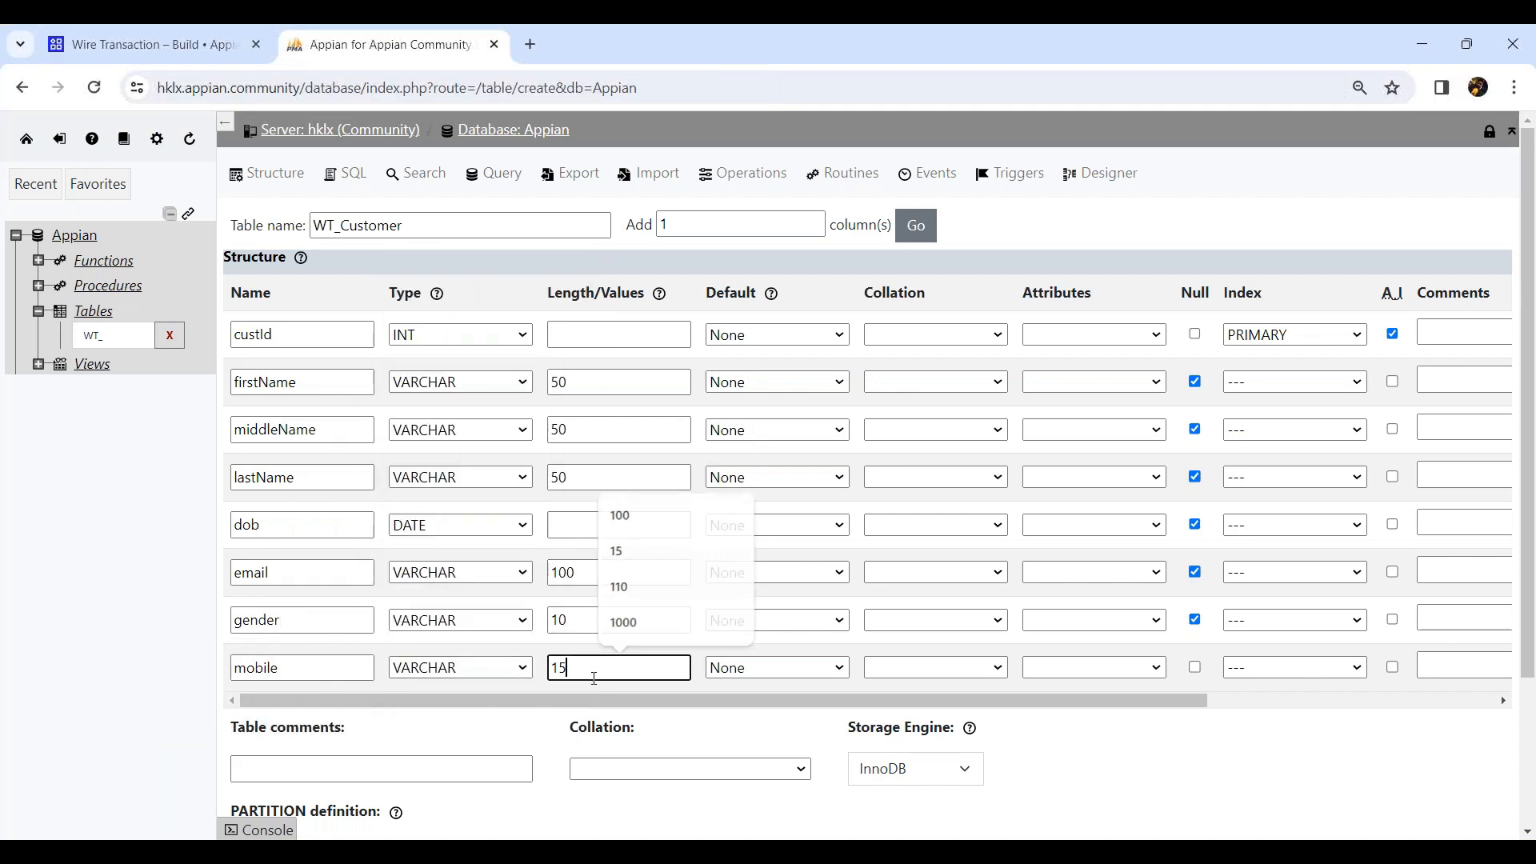
click(1194, 669)
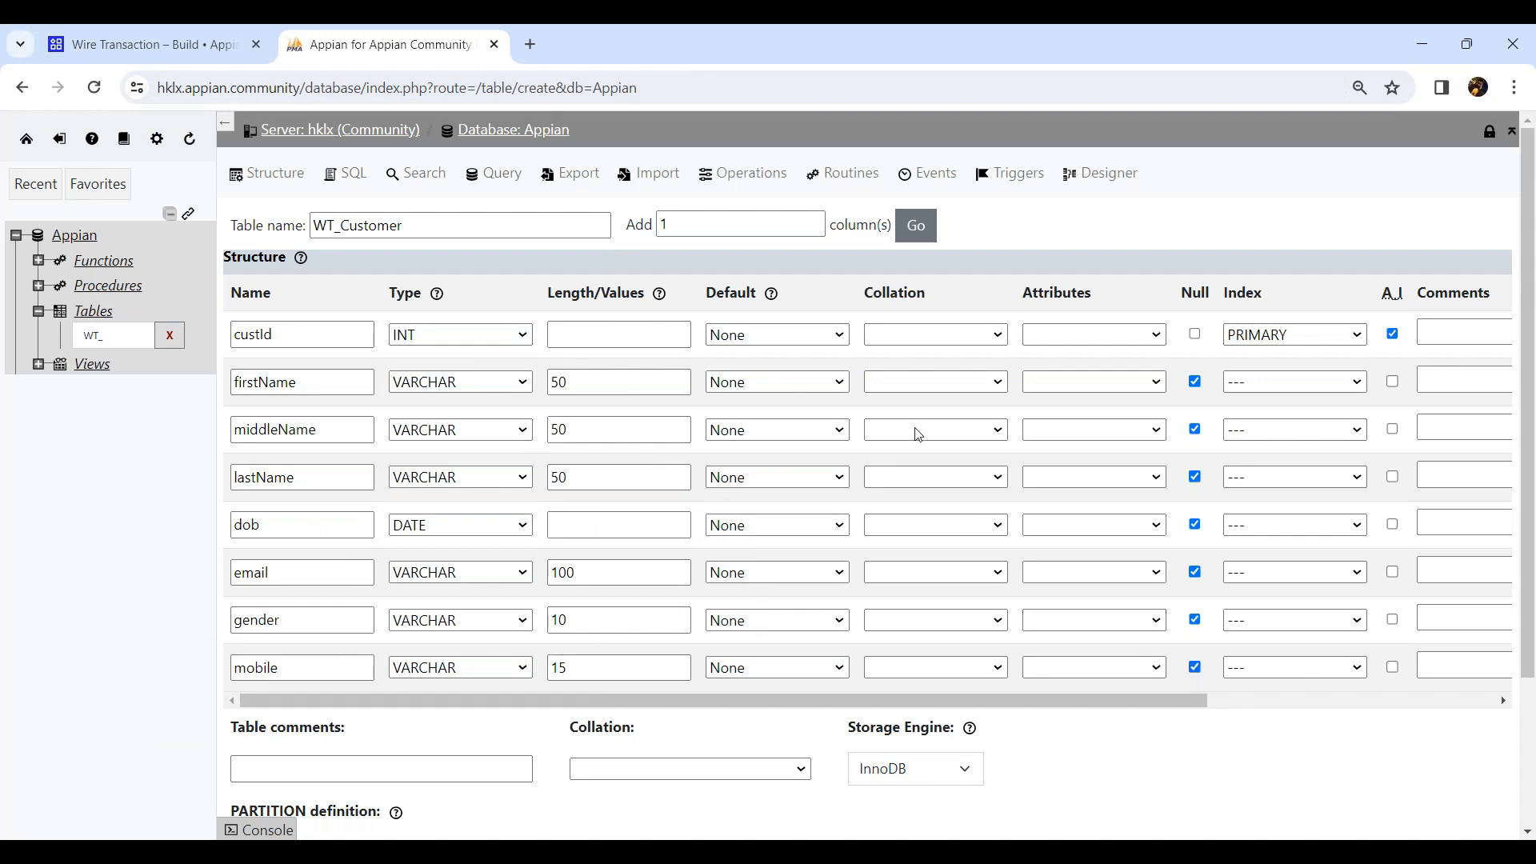
Add one more column named isActive of type TINYINT that allows null values.
click(916, 225)
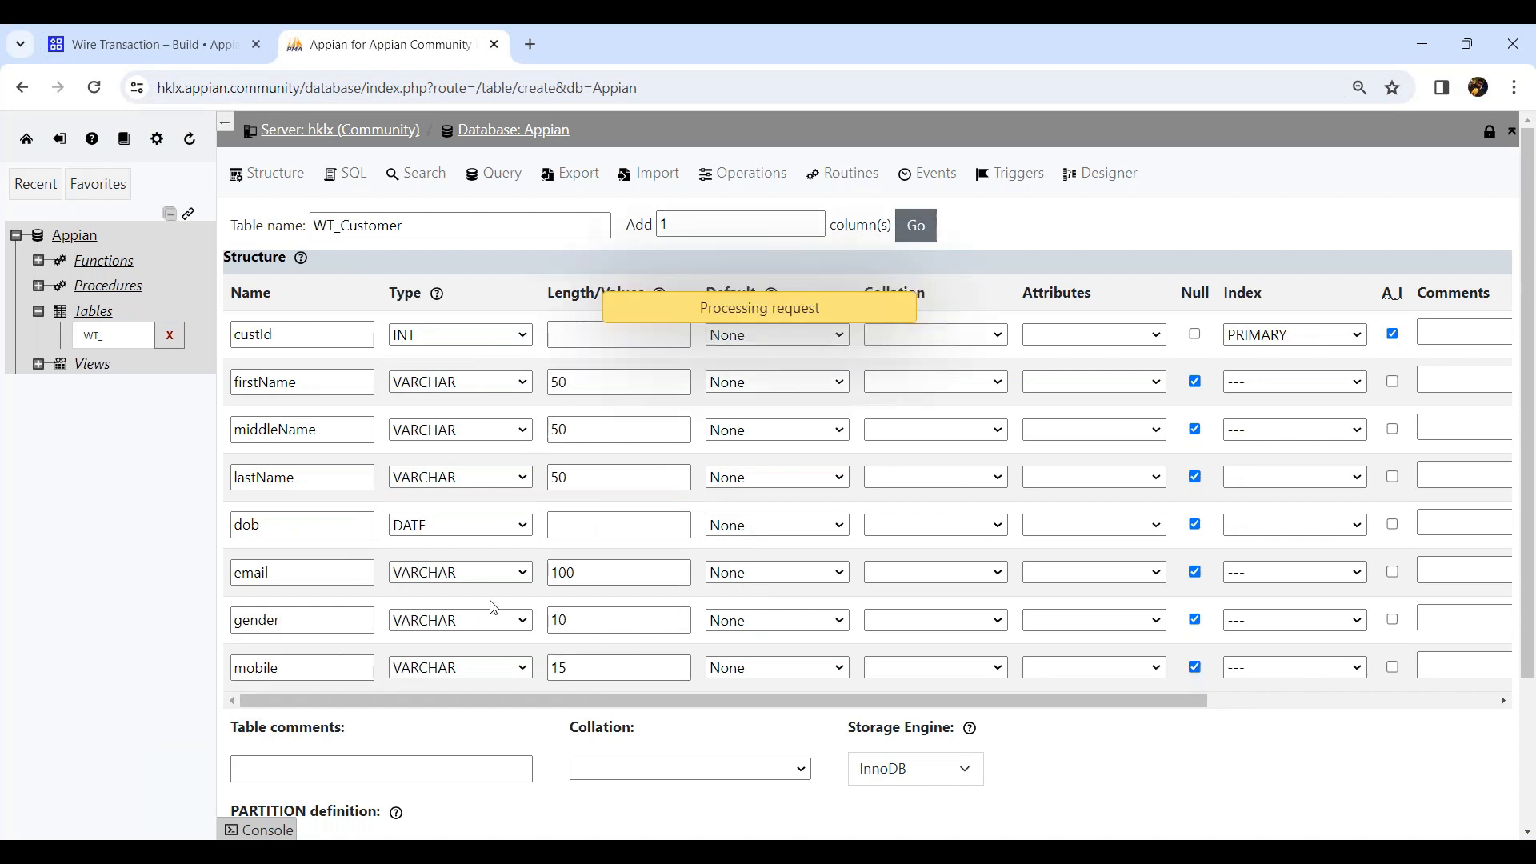
click(269, 713)
text(isActive)
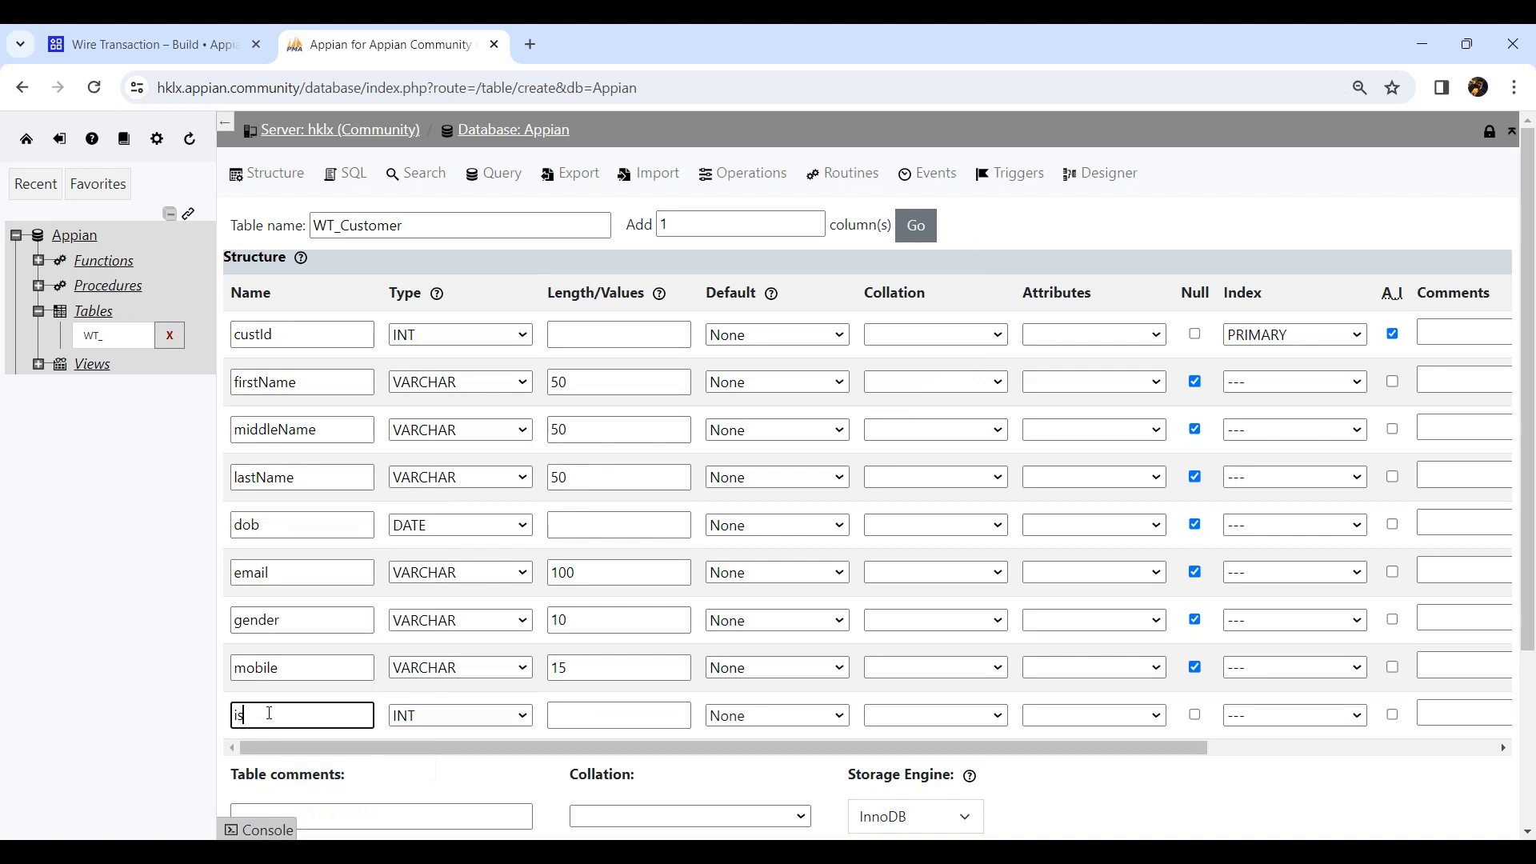
click(448, 716)
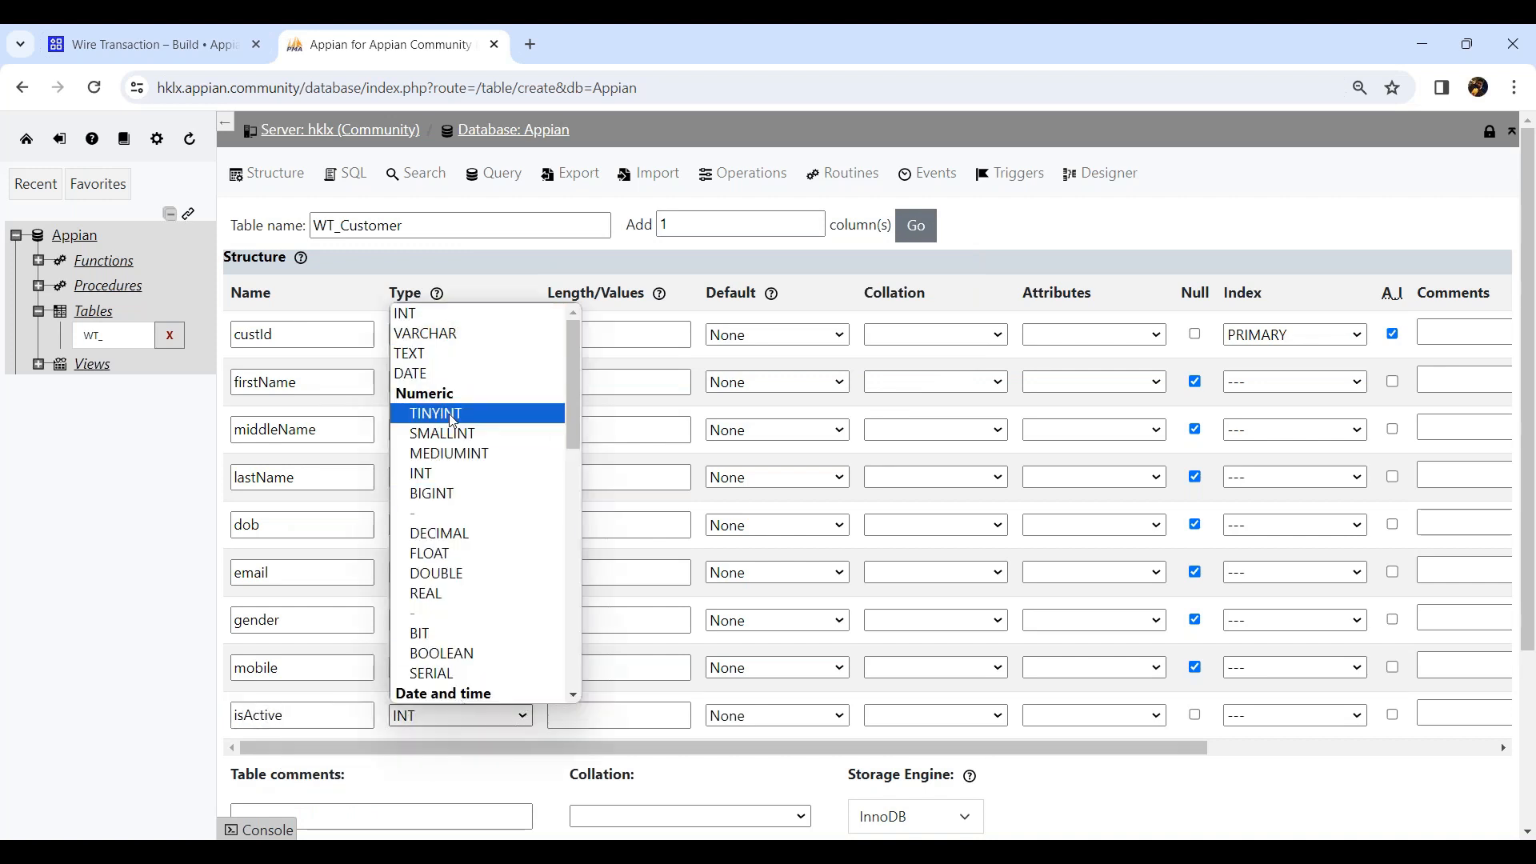
click(453, 414)
click(1195, 714)
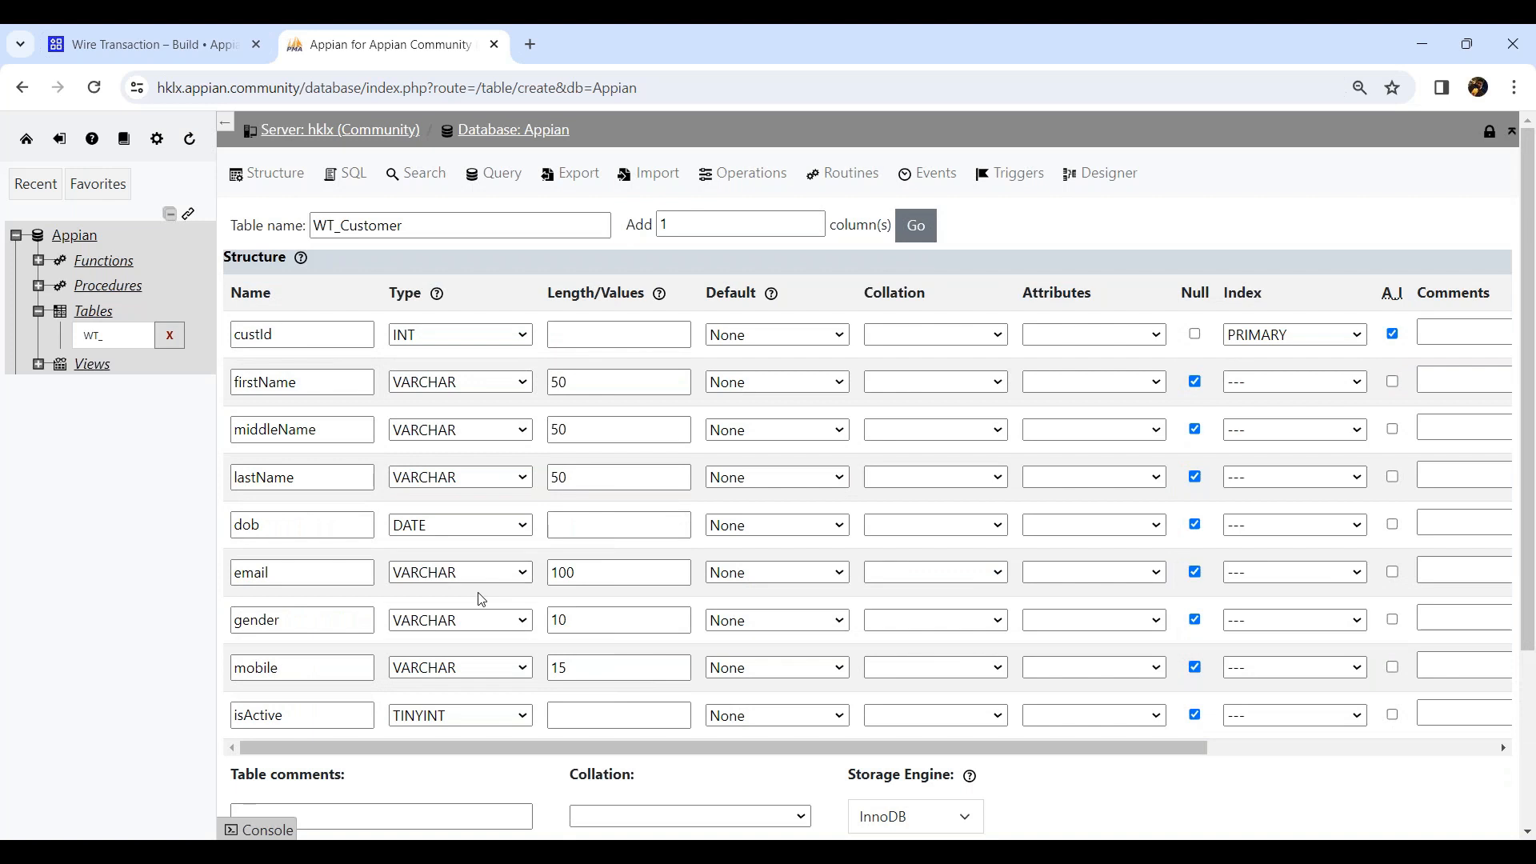
Preview the generated CREATE TABLE SQL for WT_Customer.
scroll(481, 600, down, 3)
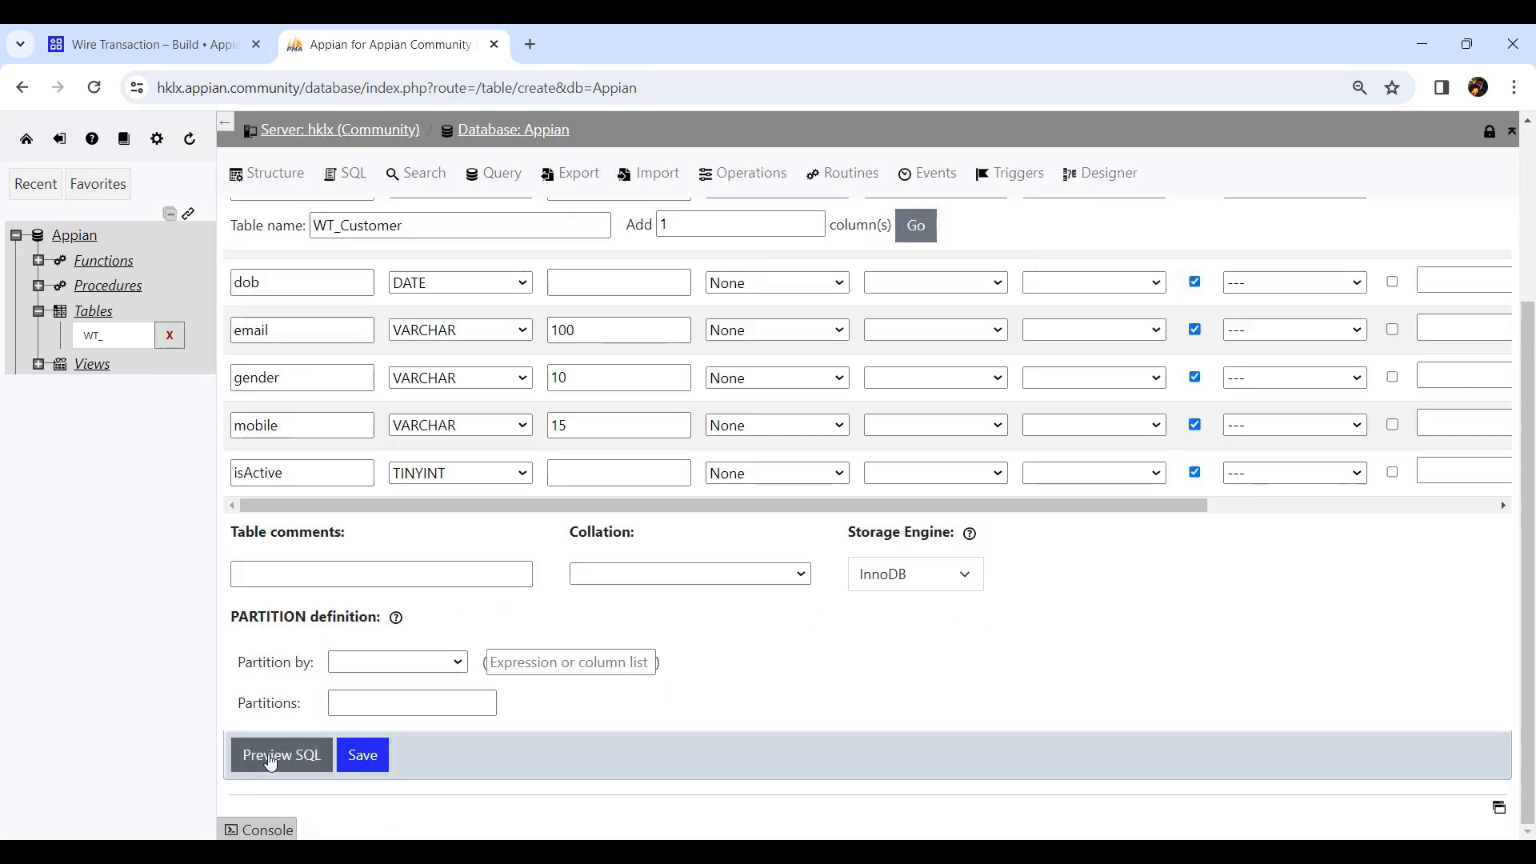
click(272, 768)
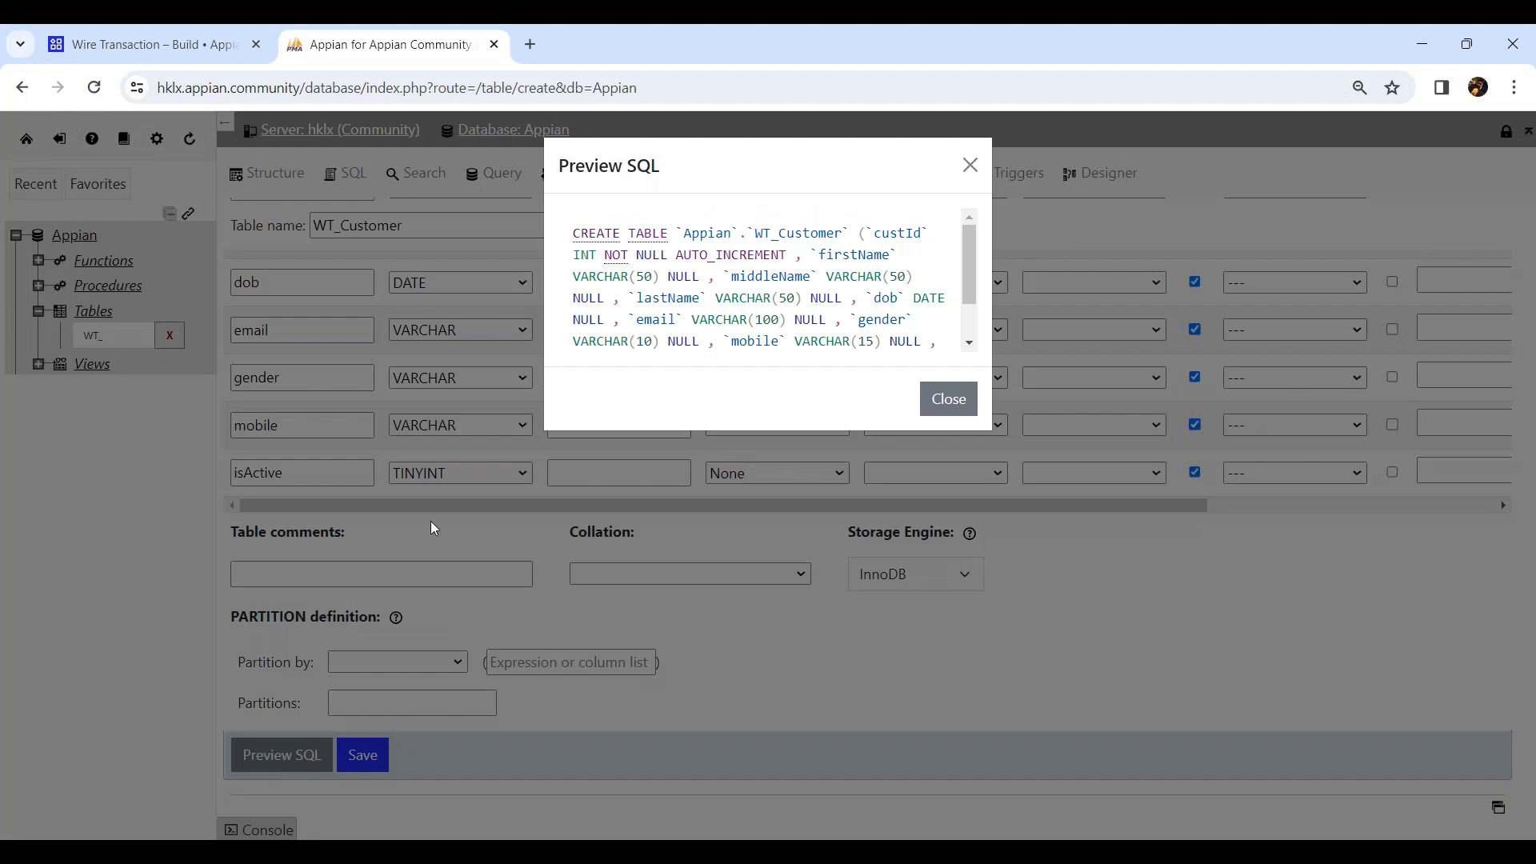
drag(572, 233, 831, 350)
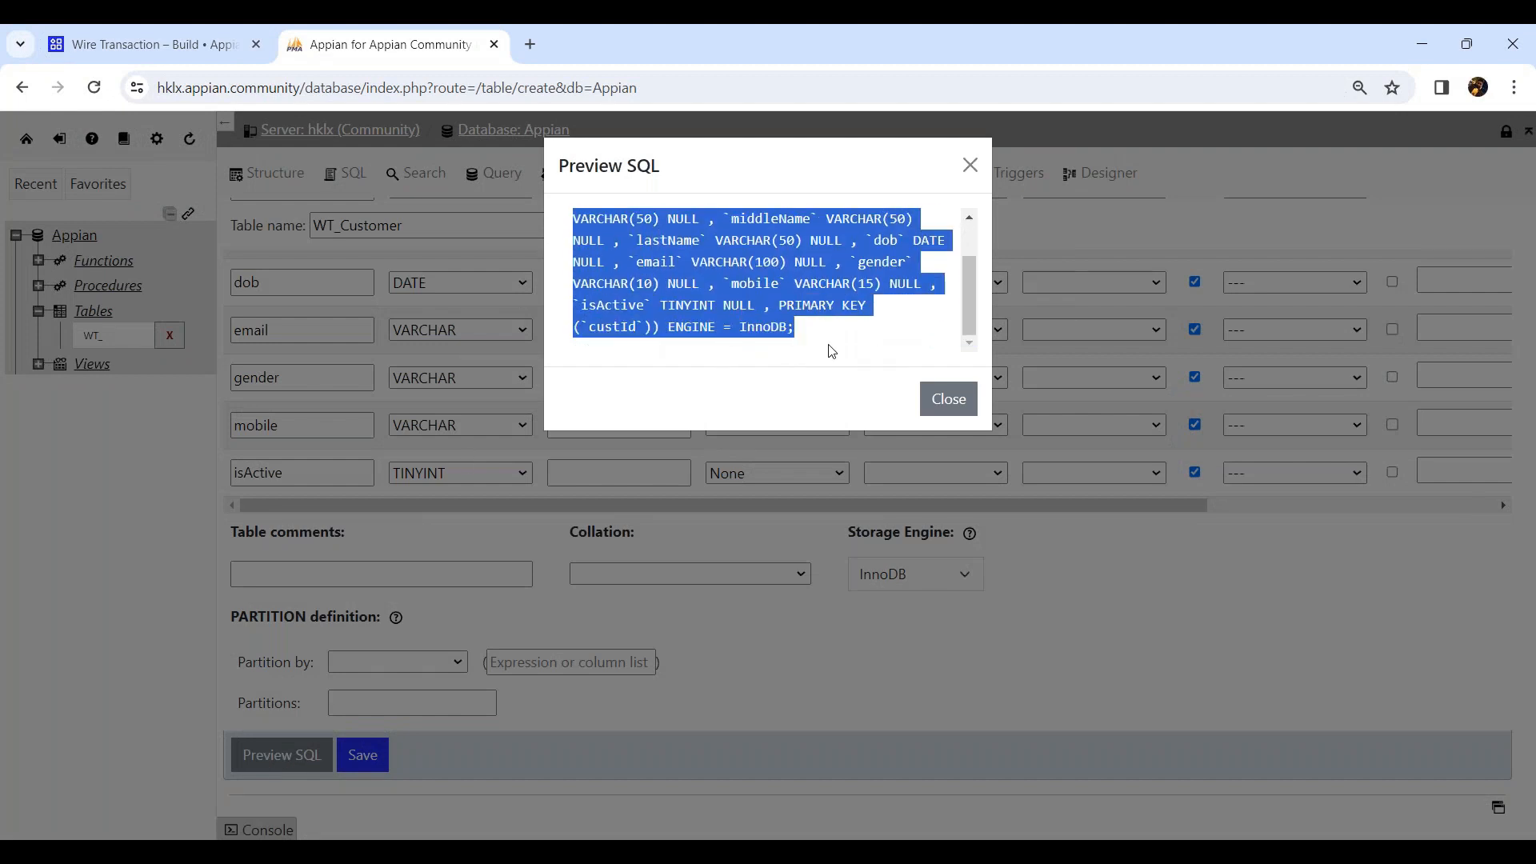
click(951, 399)
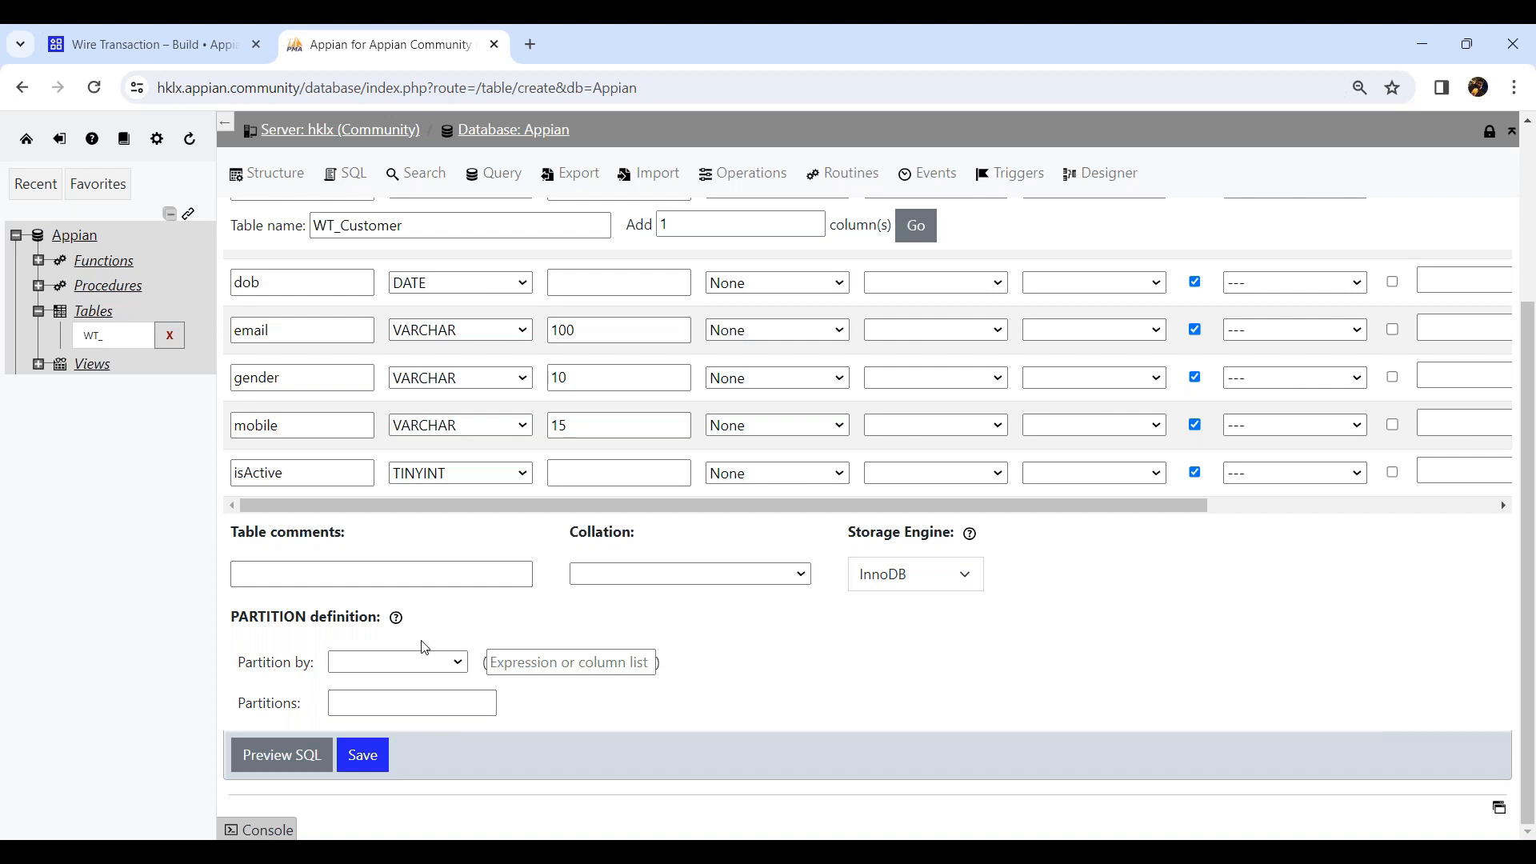
Save the WT_Customer table.
scroll(425, 647, up, 3)
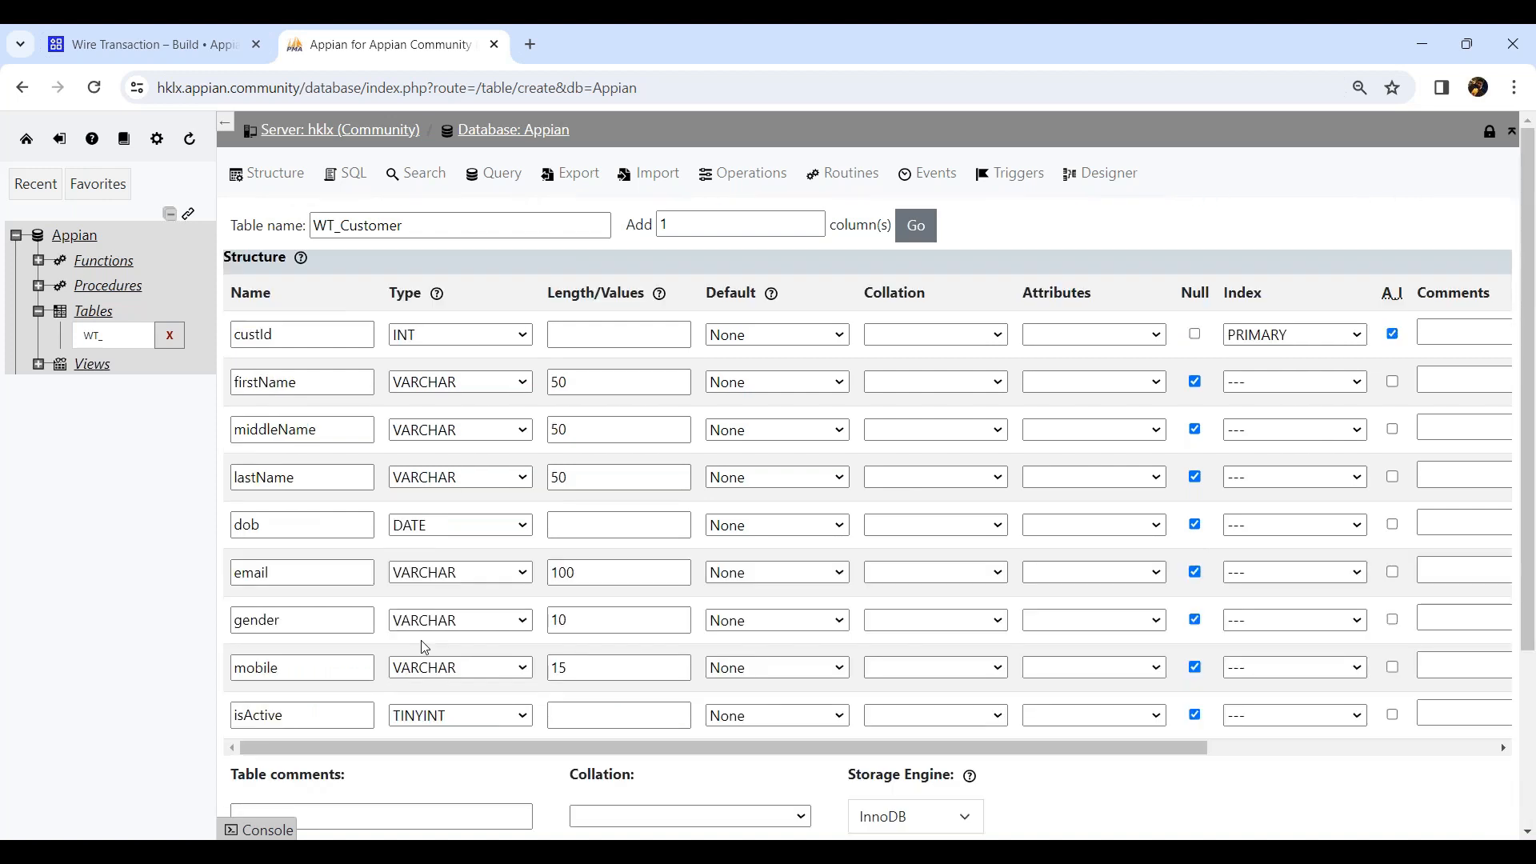
scroll(425, 647, down, 3)
click(363, 754)
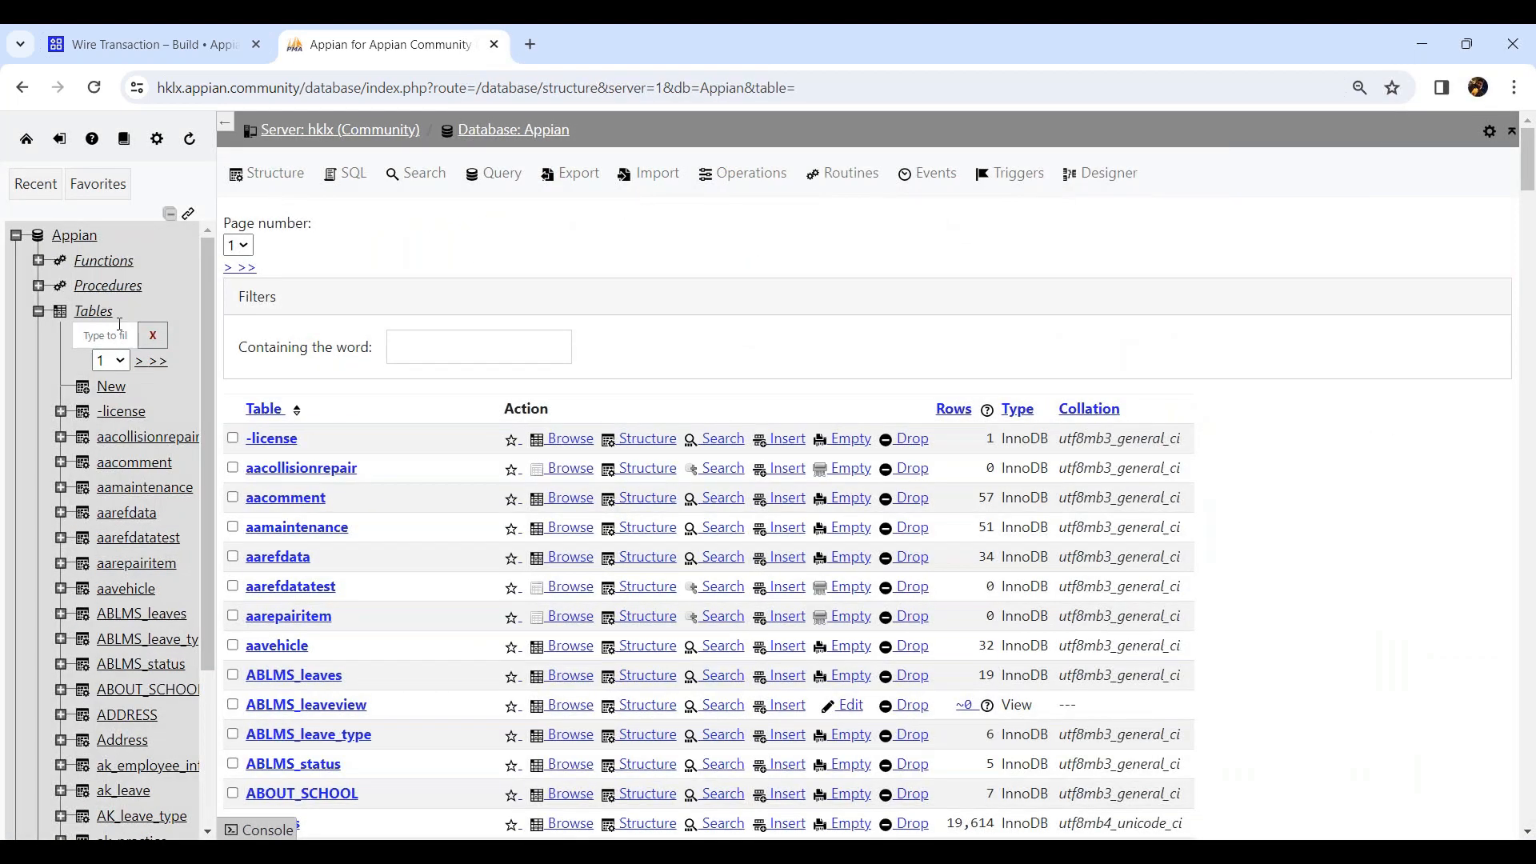
Filter the navigation tree for WT_ and open the WT_Customer table's structure.
click(120, 330)
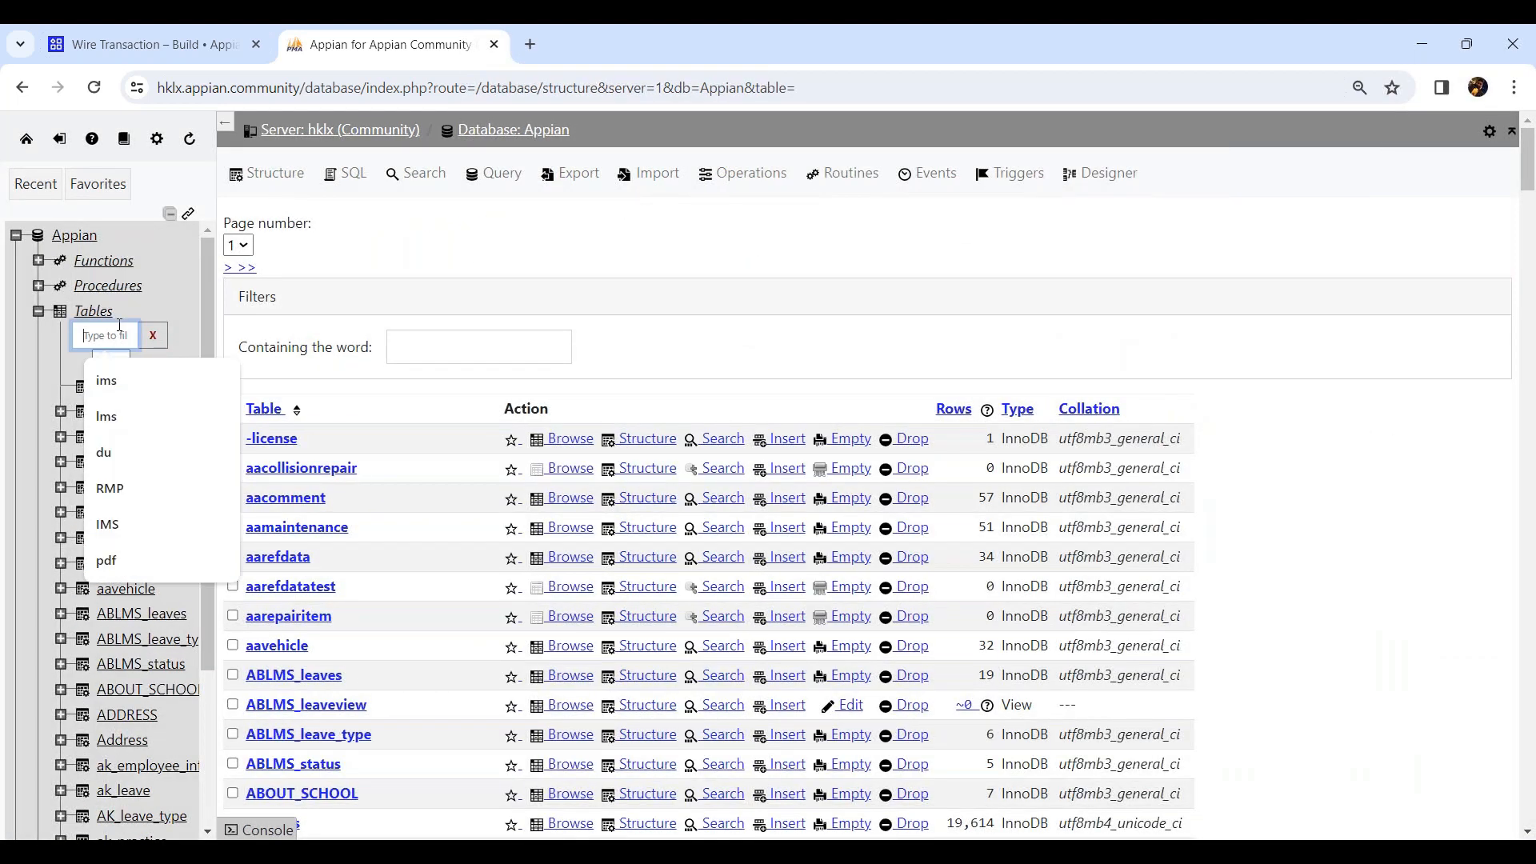
text(WT)
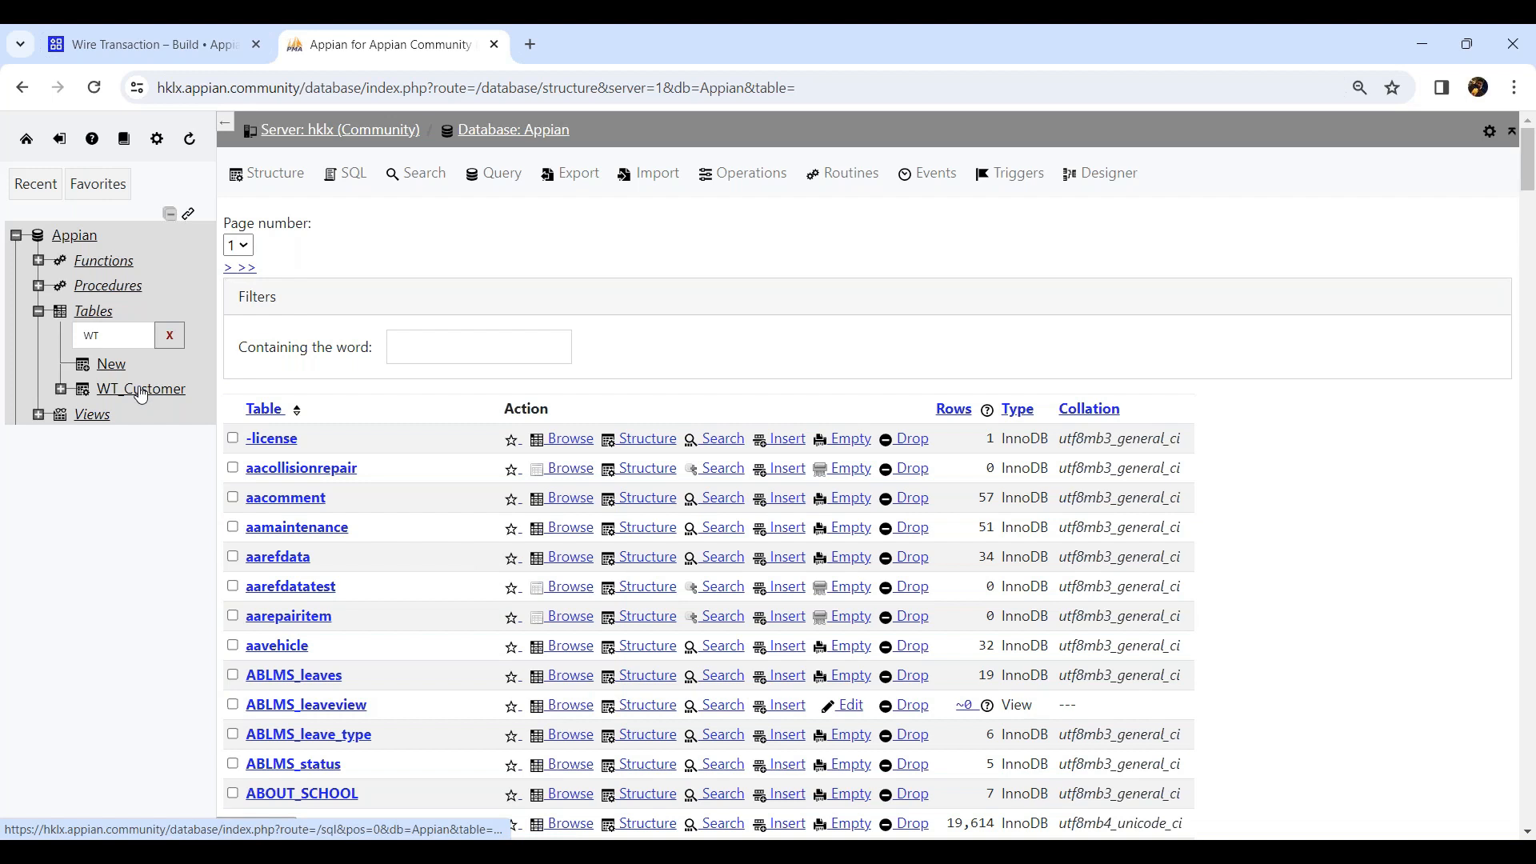
click(94, 88)
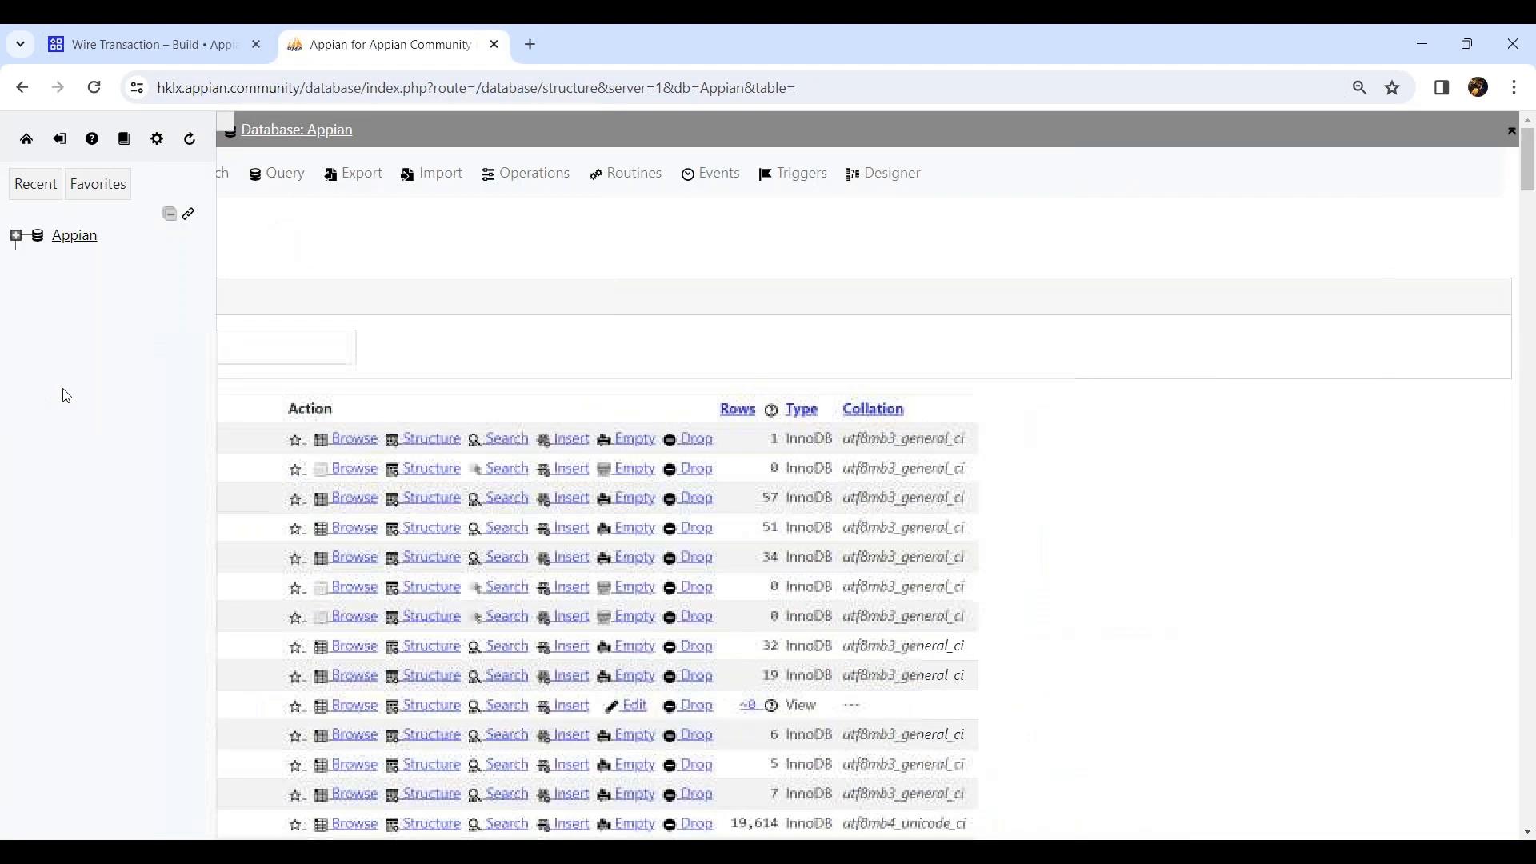
double_click(125, 340)
text(WT_)
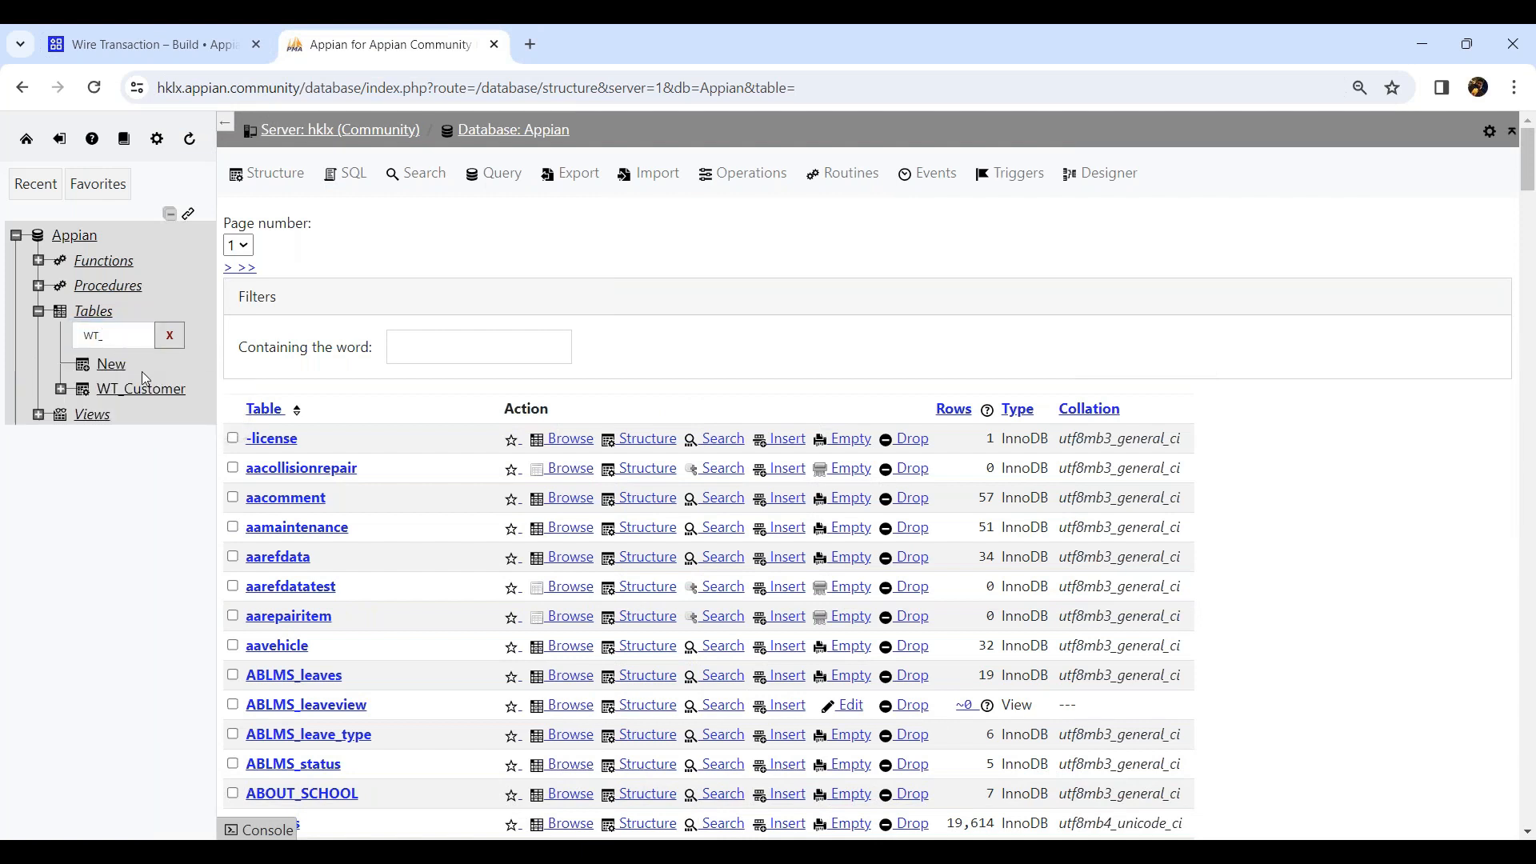
click(148, 389)
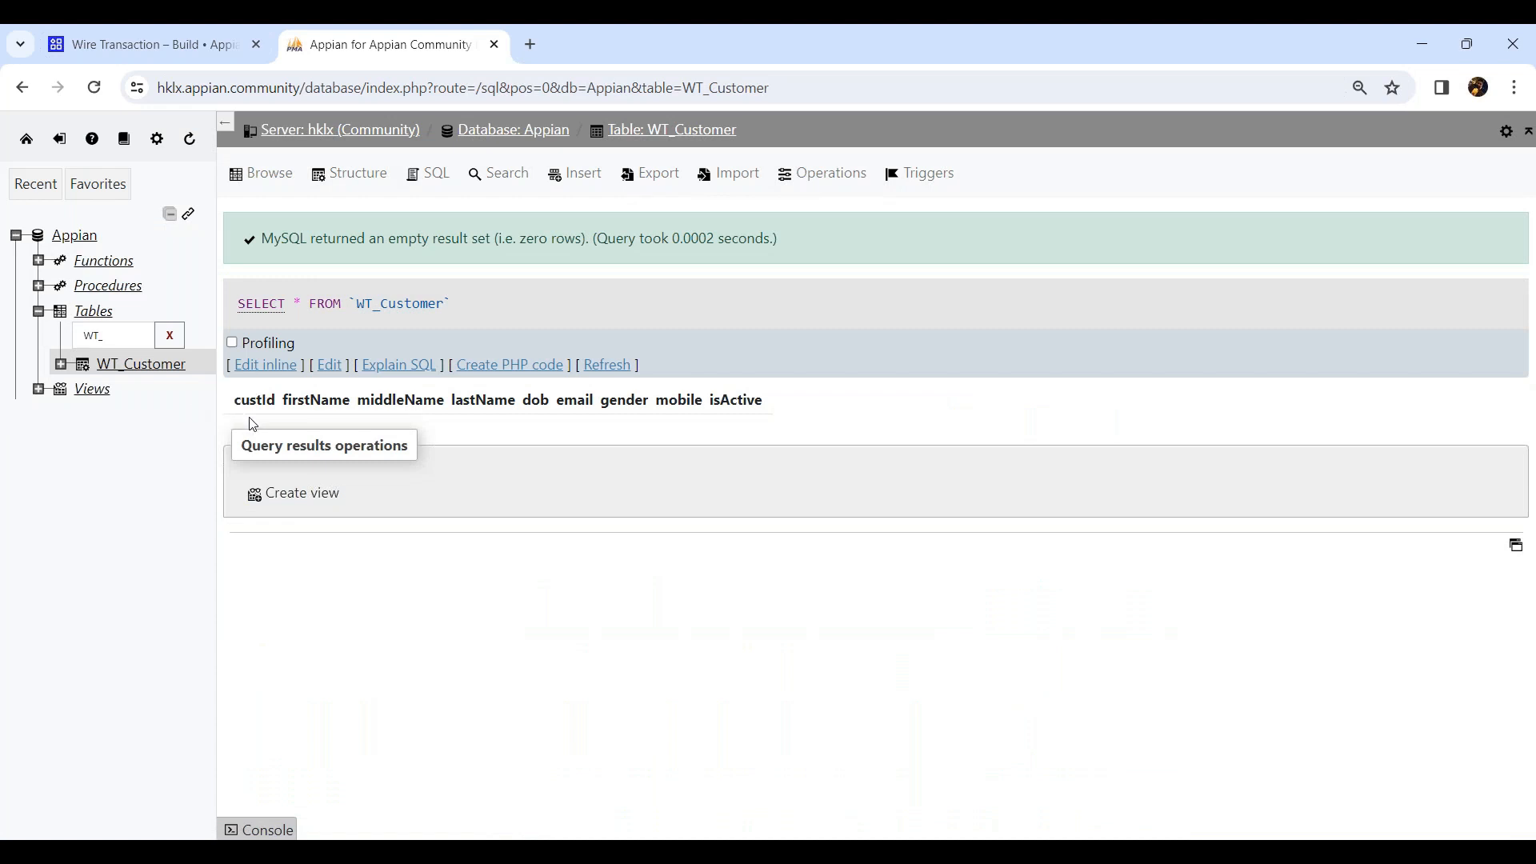
click(367, 185)
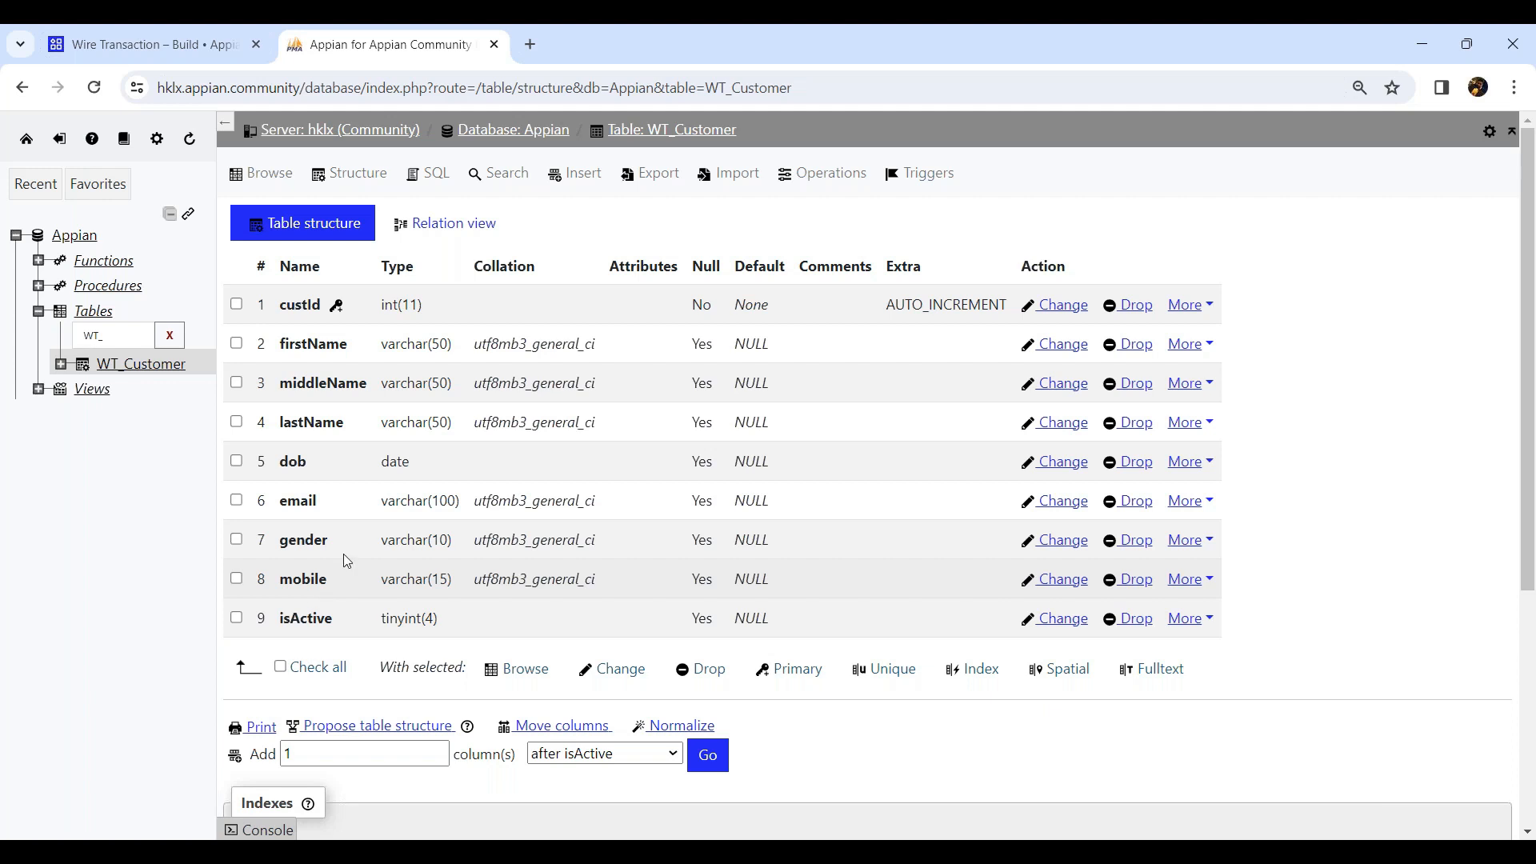
In the Wire Transaction application, start a new data type created from a database table using the jdbc/Appian (Tomcat) data source.
click(156, 46)
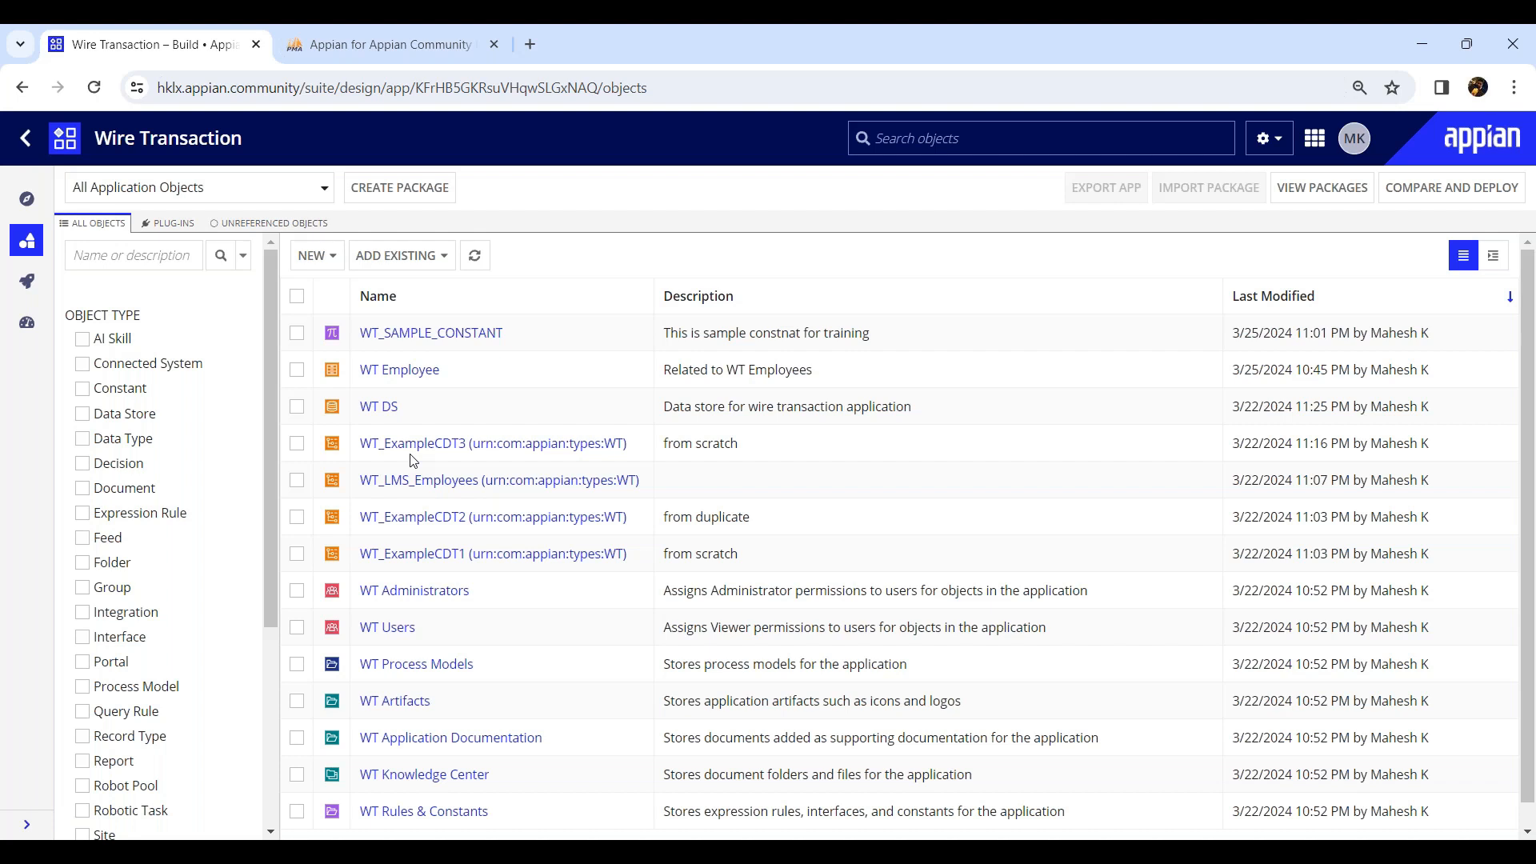
click(333, 261)
click(344, 289)
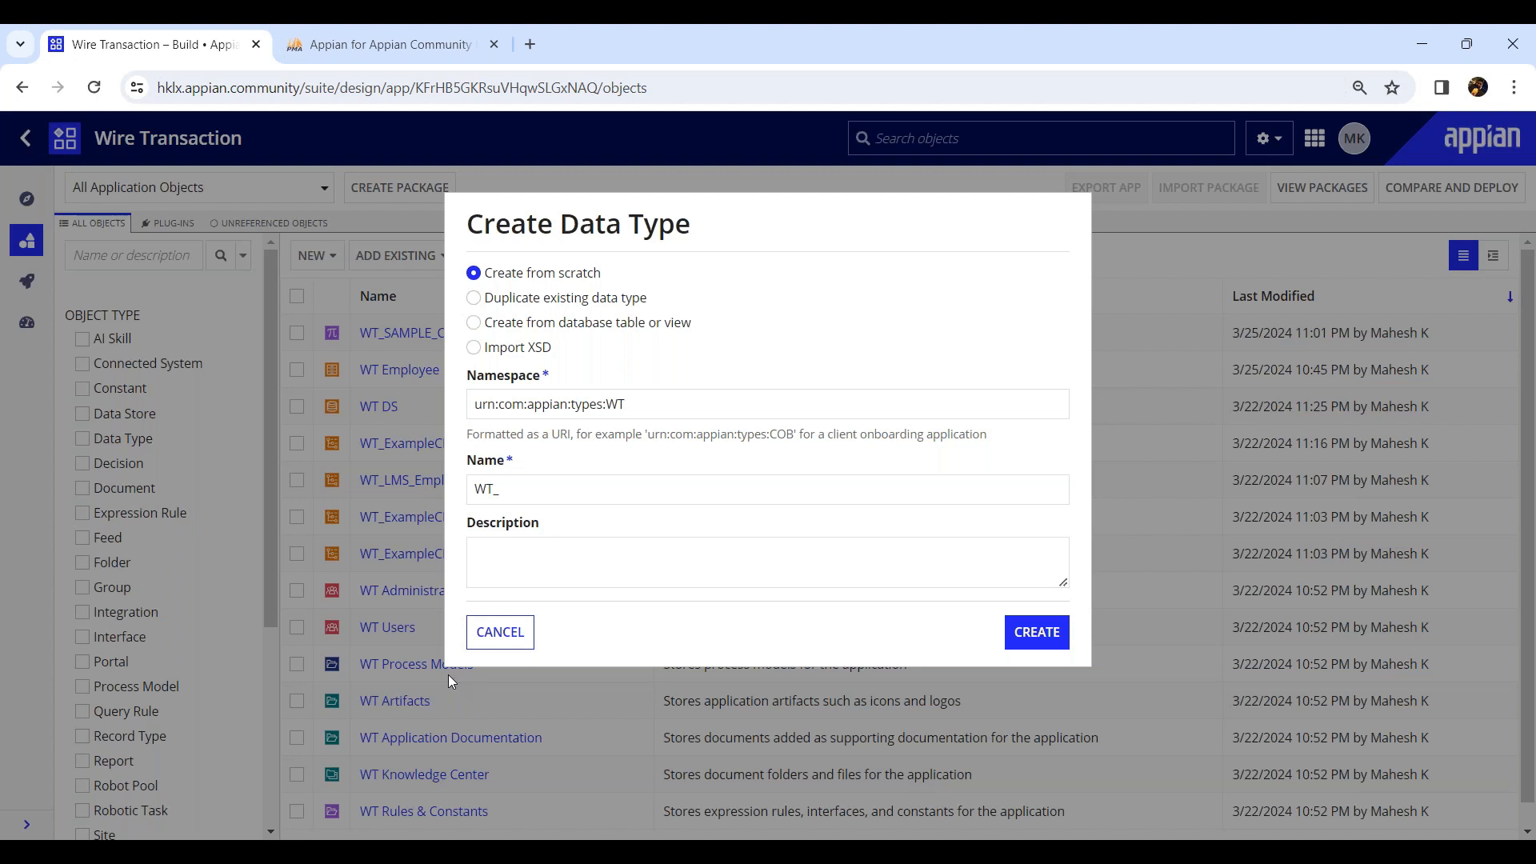
click(474, 323)
click(596, 409)
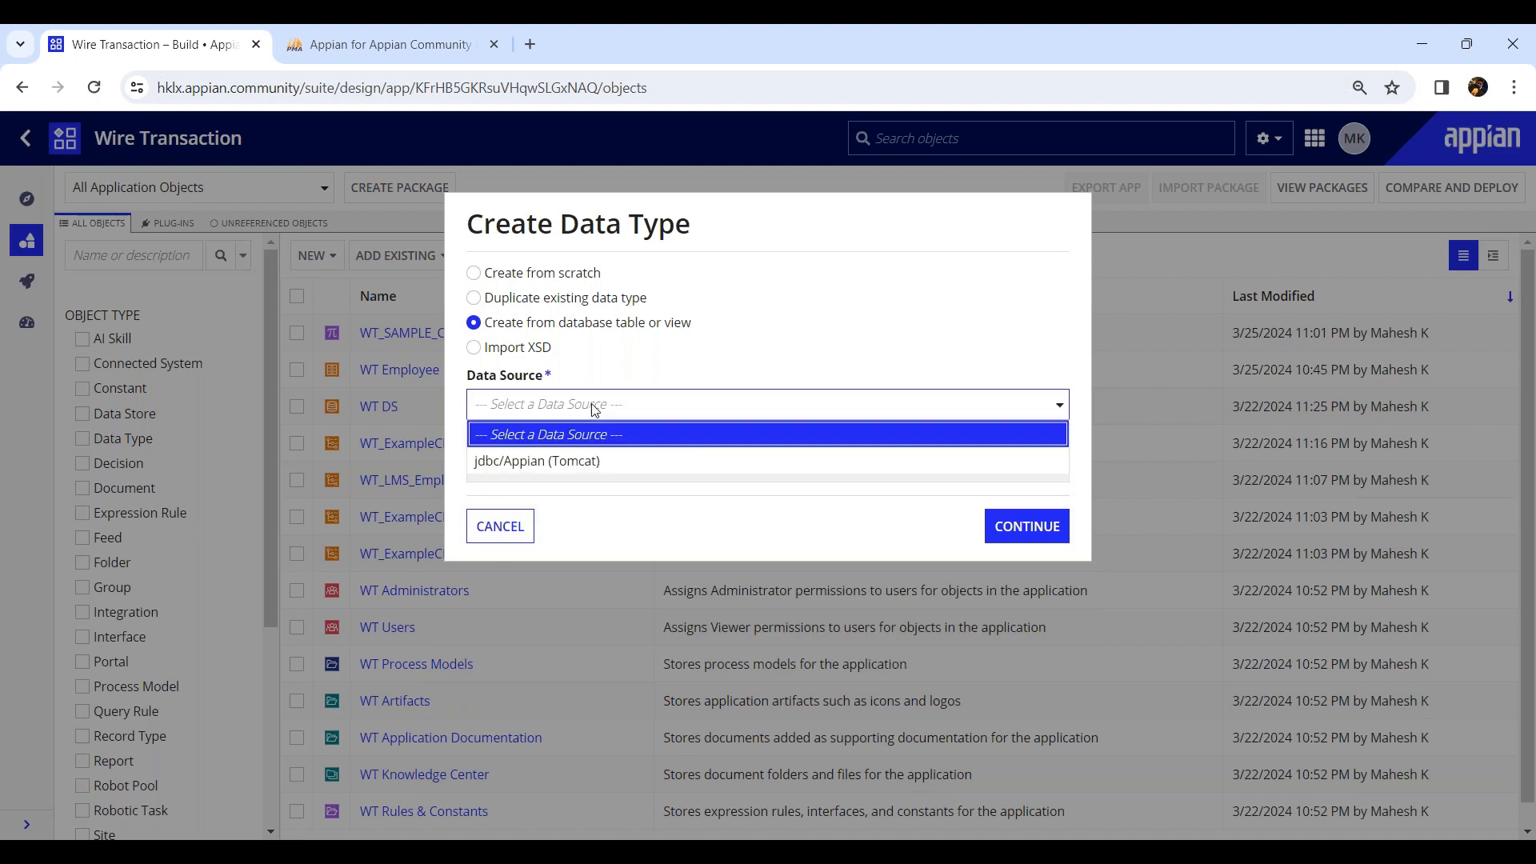
click(580, 462)
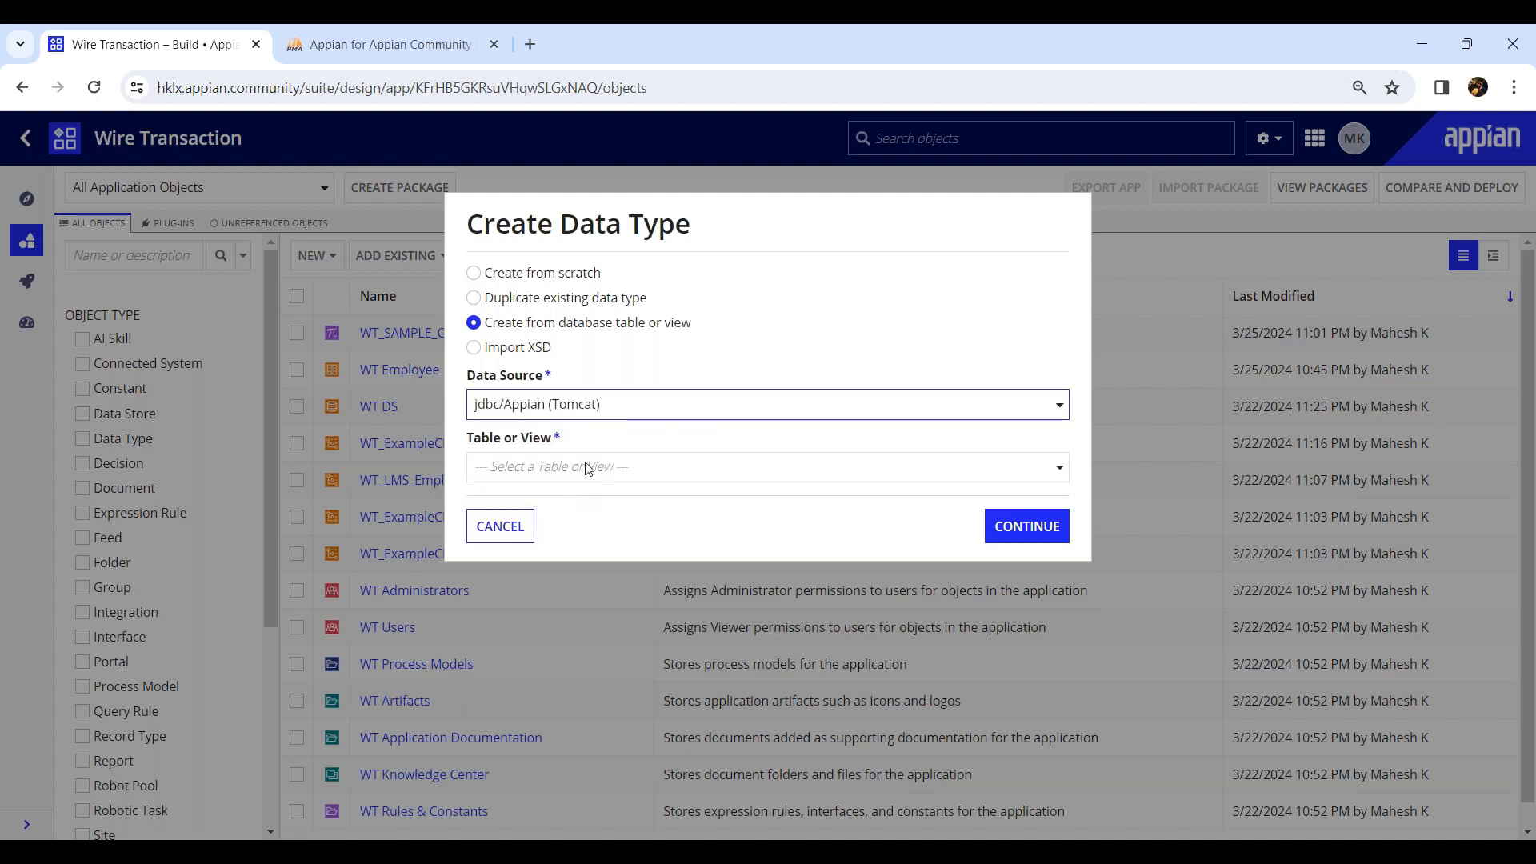
Choose the WT_Customer table for the data type and continue.
click(590, 468)
text(wt_)
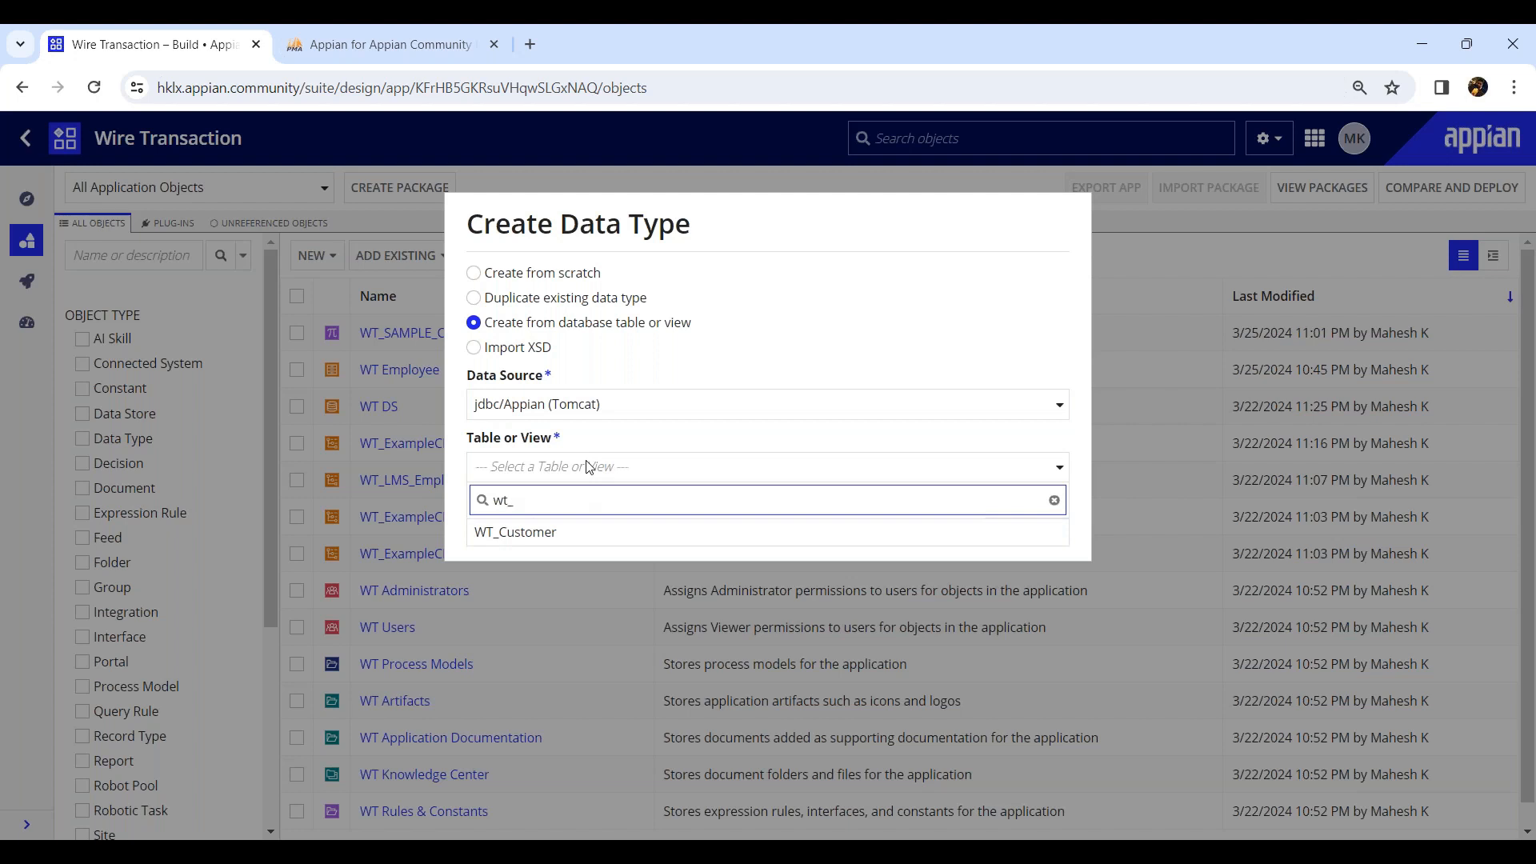
click(516, 532)
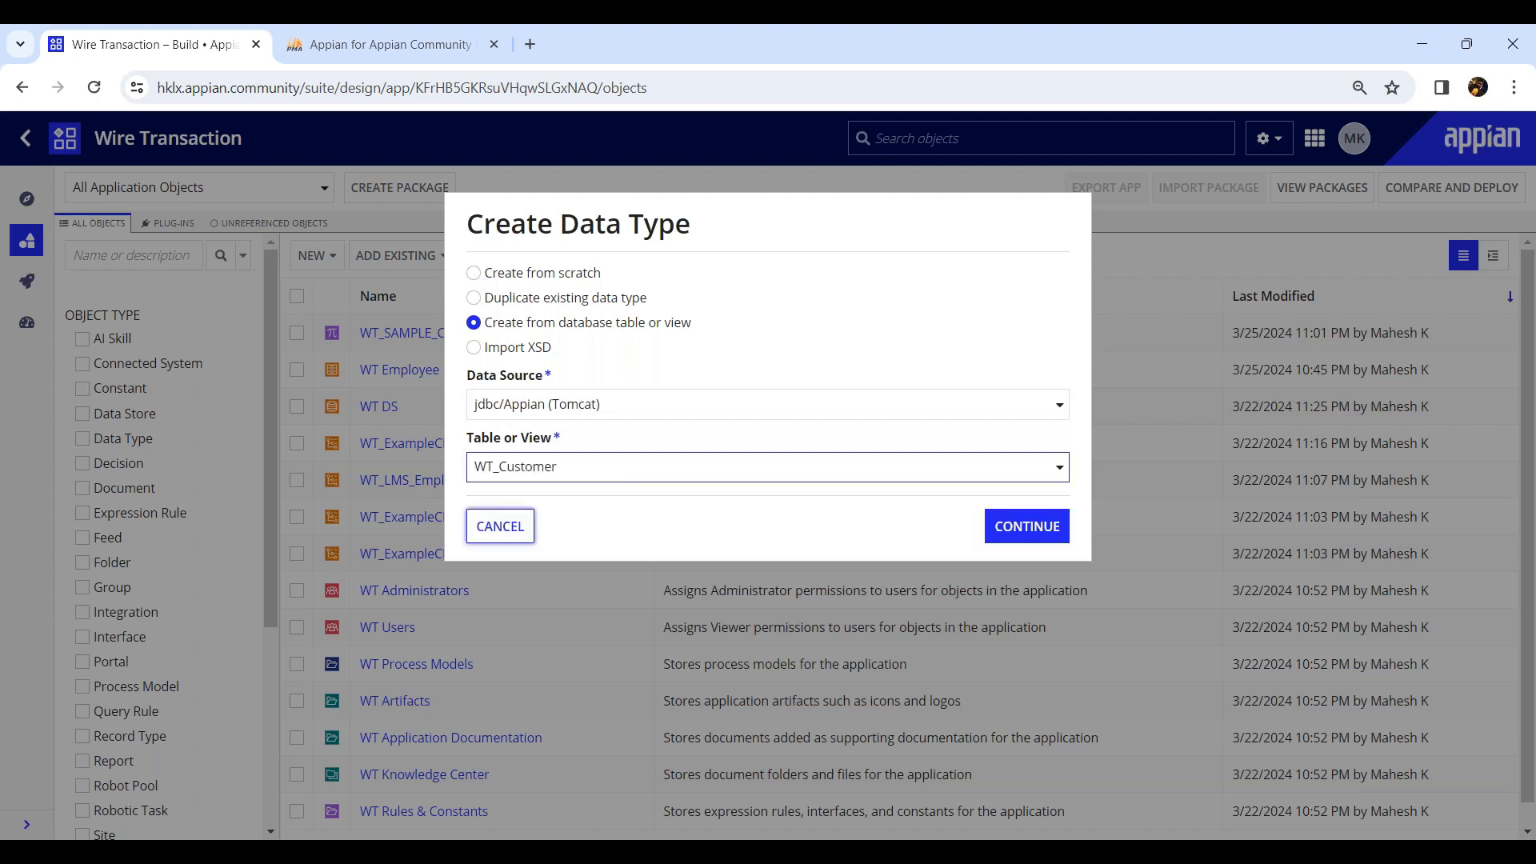
click(1020, 530)
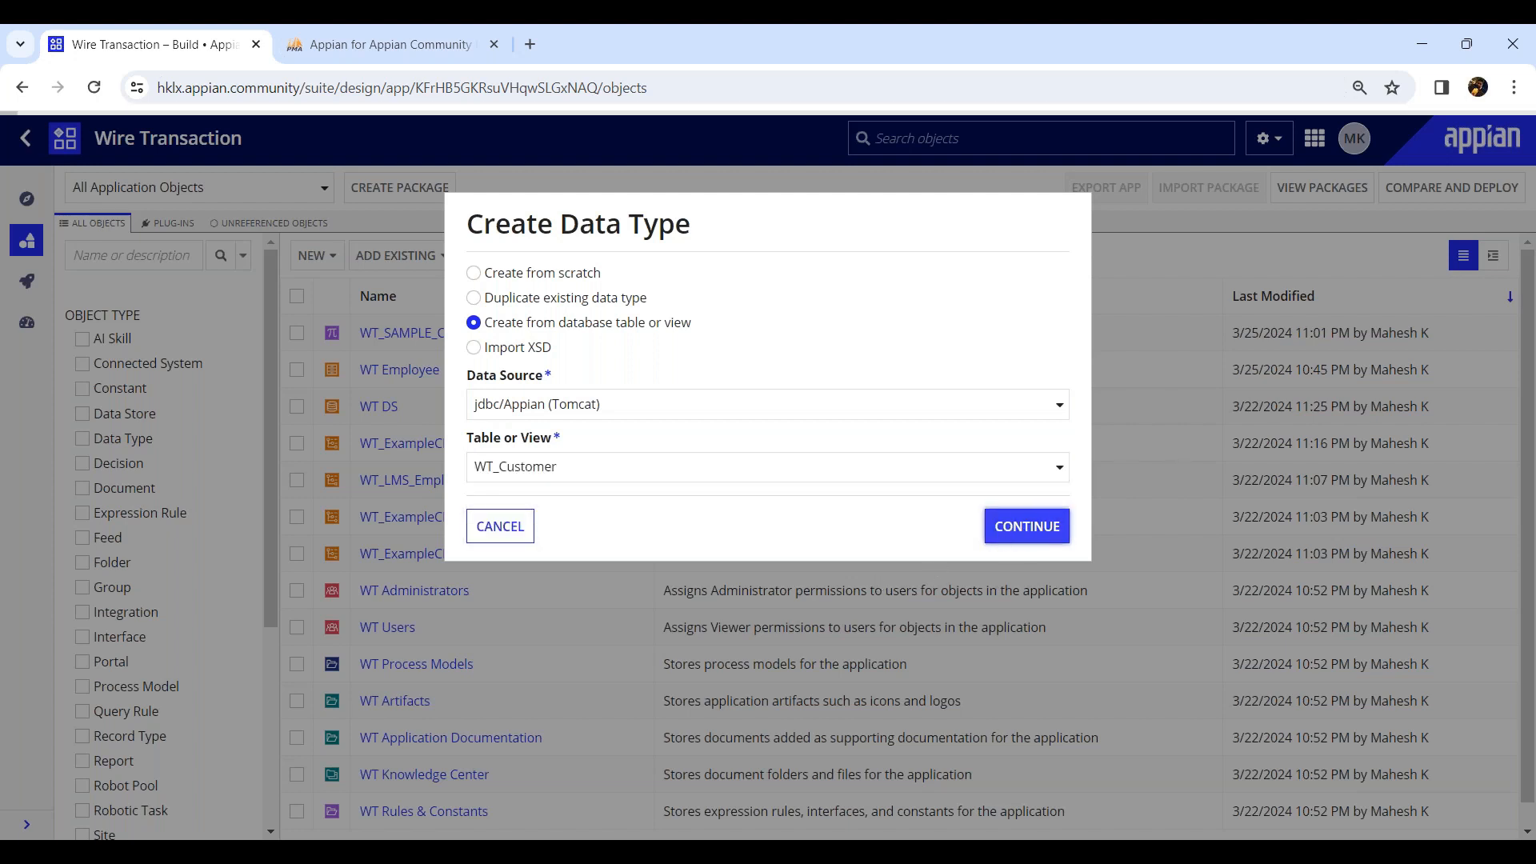
Change the custId field name to use an uppercase I, as custId.
click(458, 516)
key(BackSpace)
text(Id)
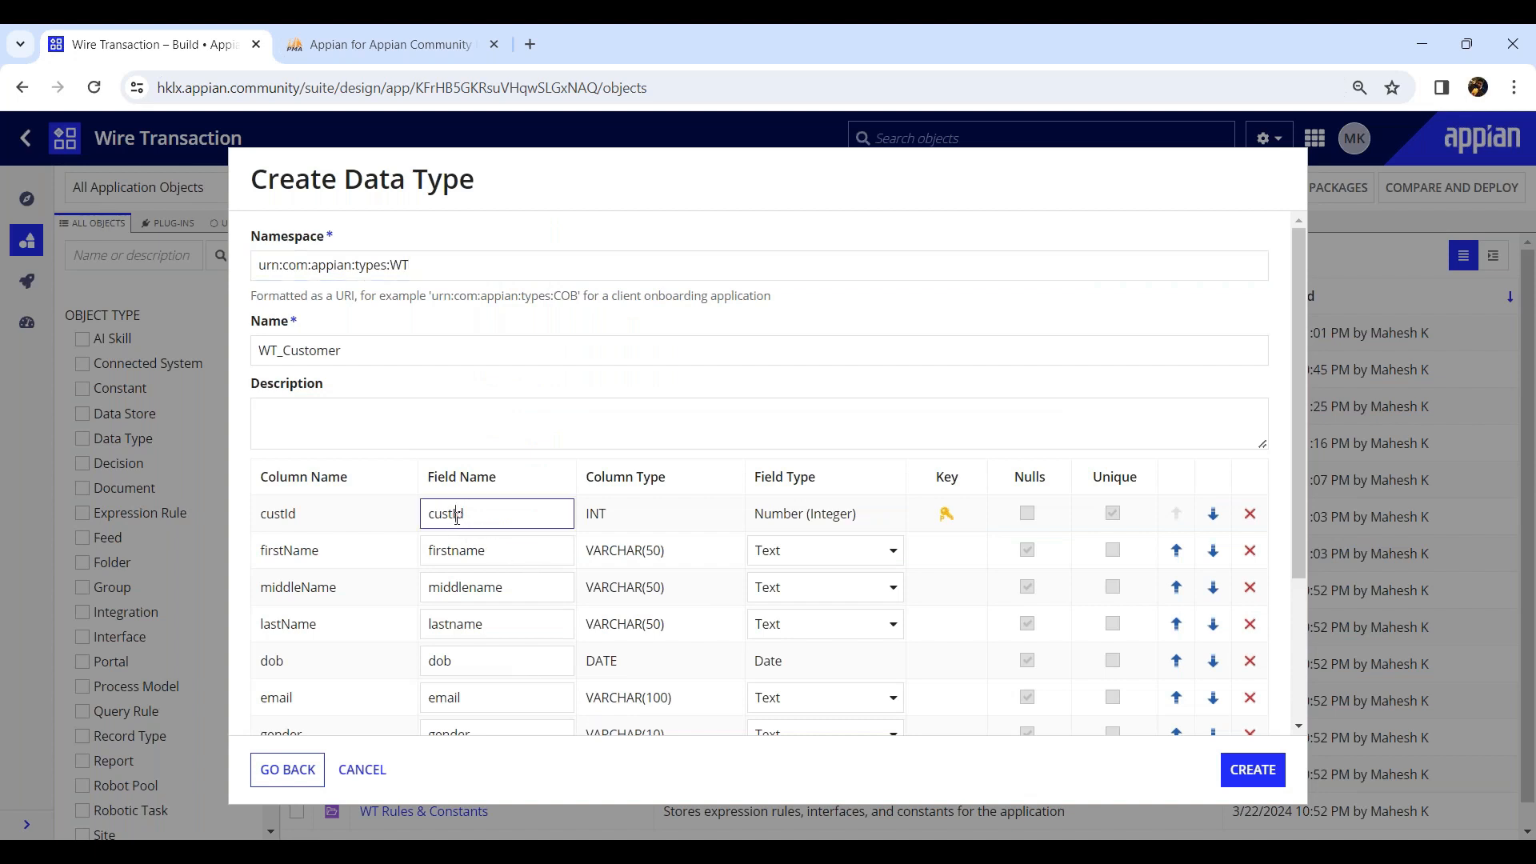
Capitalize the field names to firstName, middleName, lastName and isActive in the data type's field list.
click(463, 550)
key(BackSpace)
text(N)
click(483, 586)
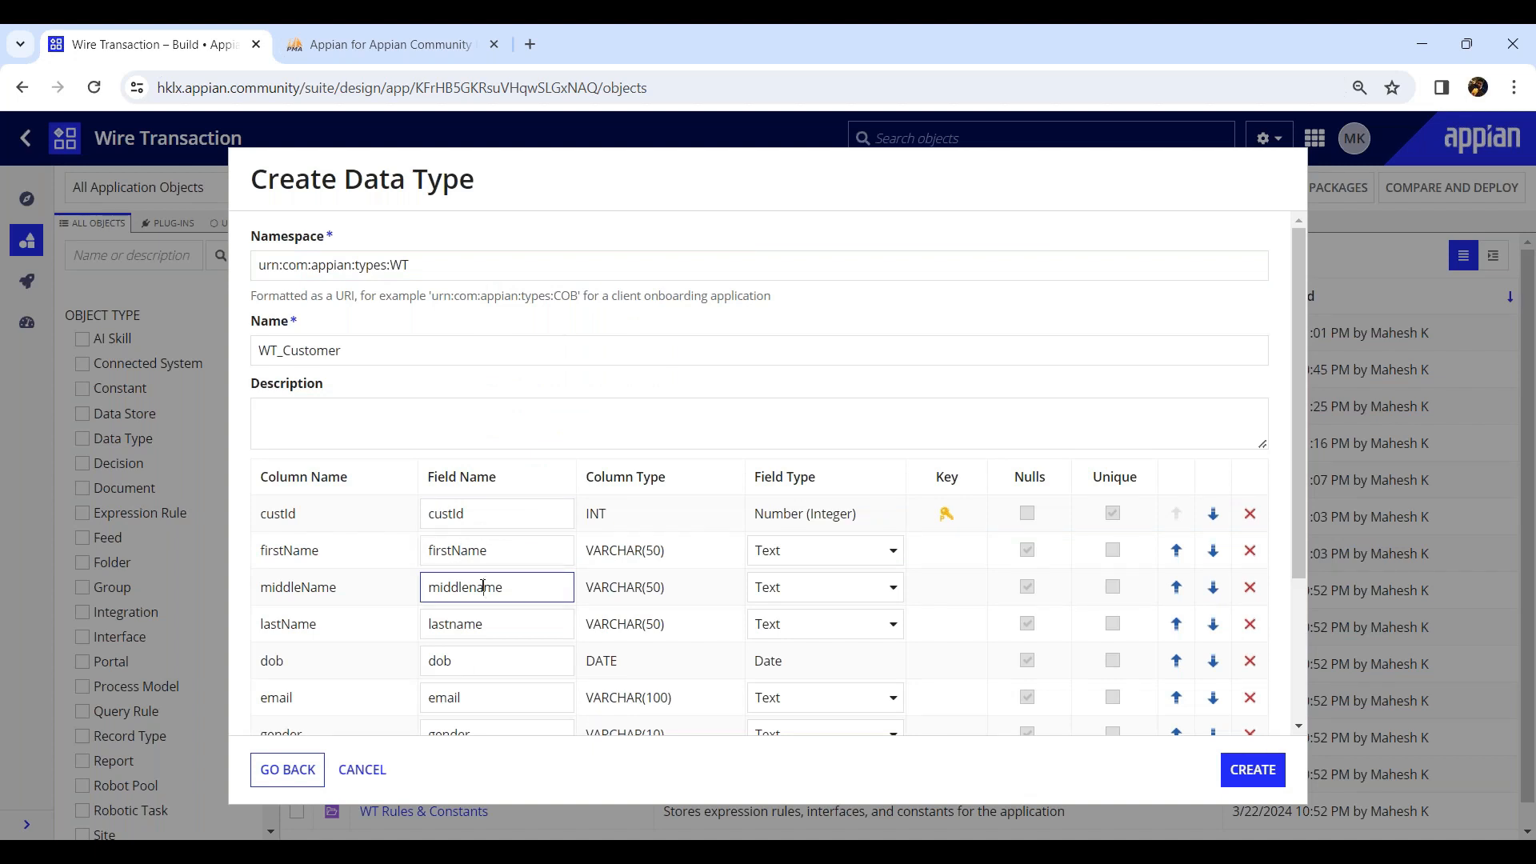
key(BackSpace)
text(N)
click(460, 627)
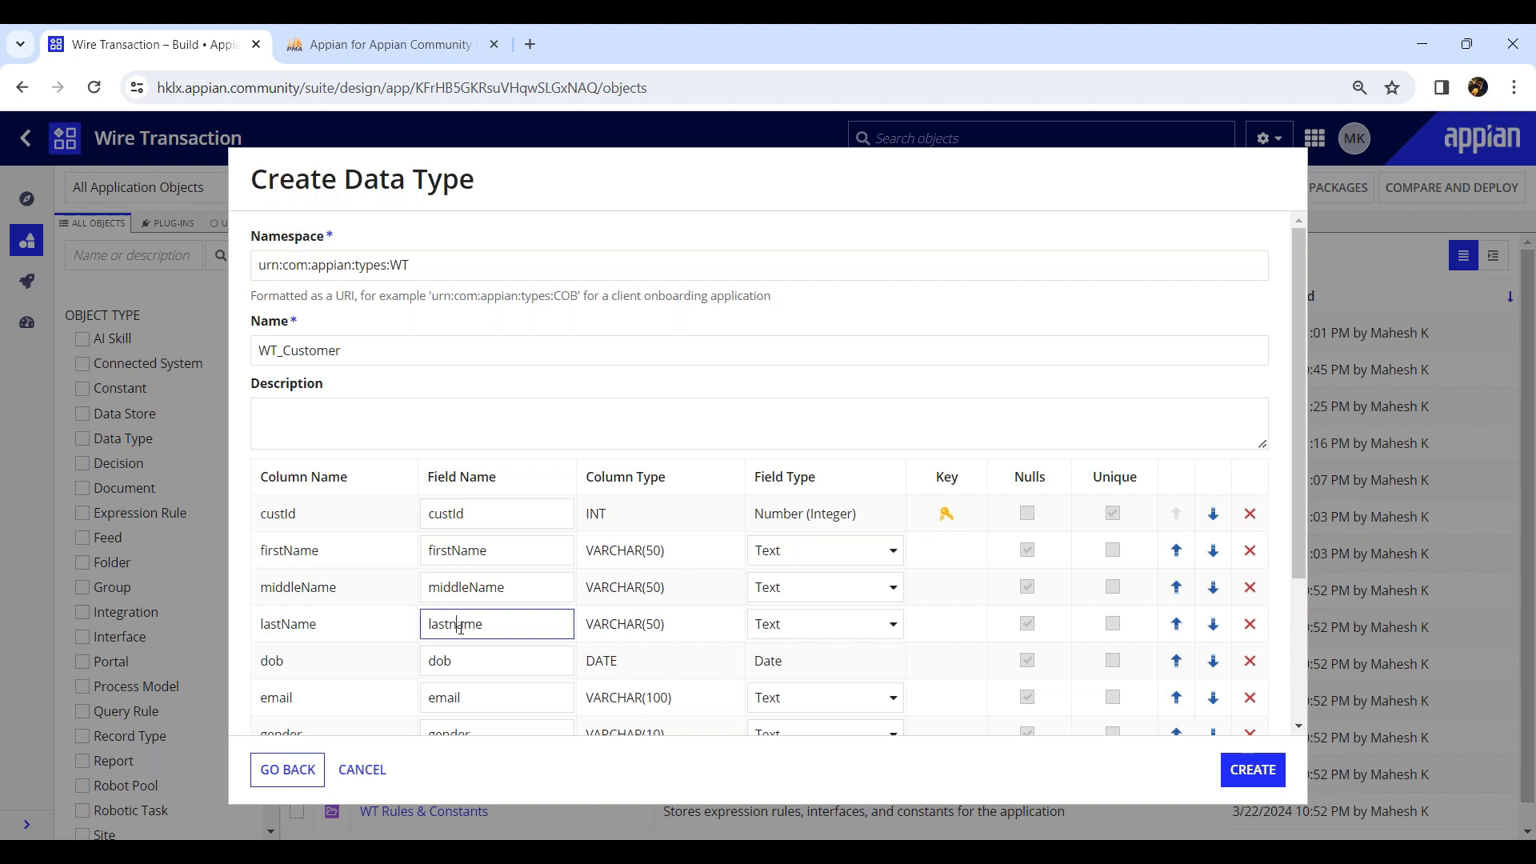
key(BackSpace)
text(N)
scroll(461, 627, down, 3)
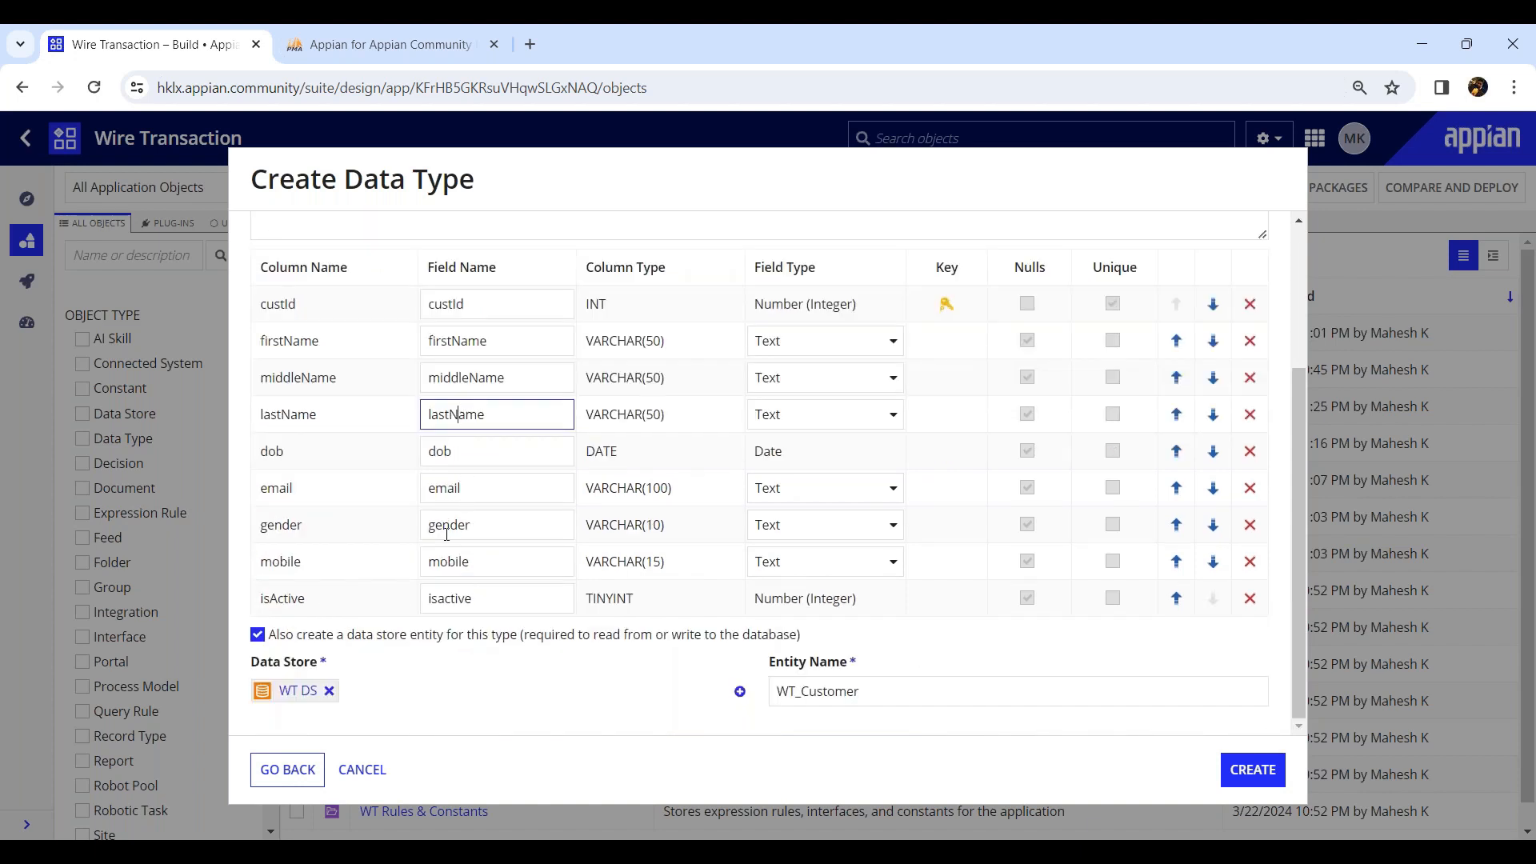
click(446, 599)
key(BackSpace)
text(A)
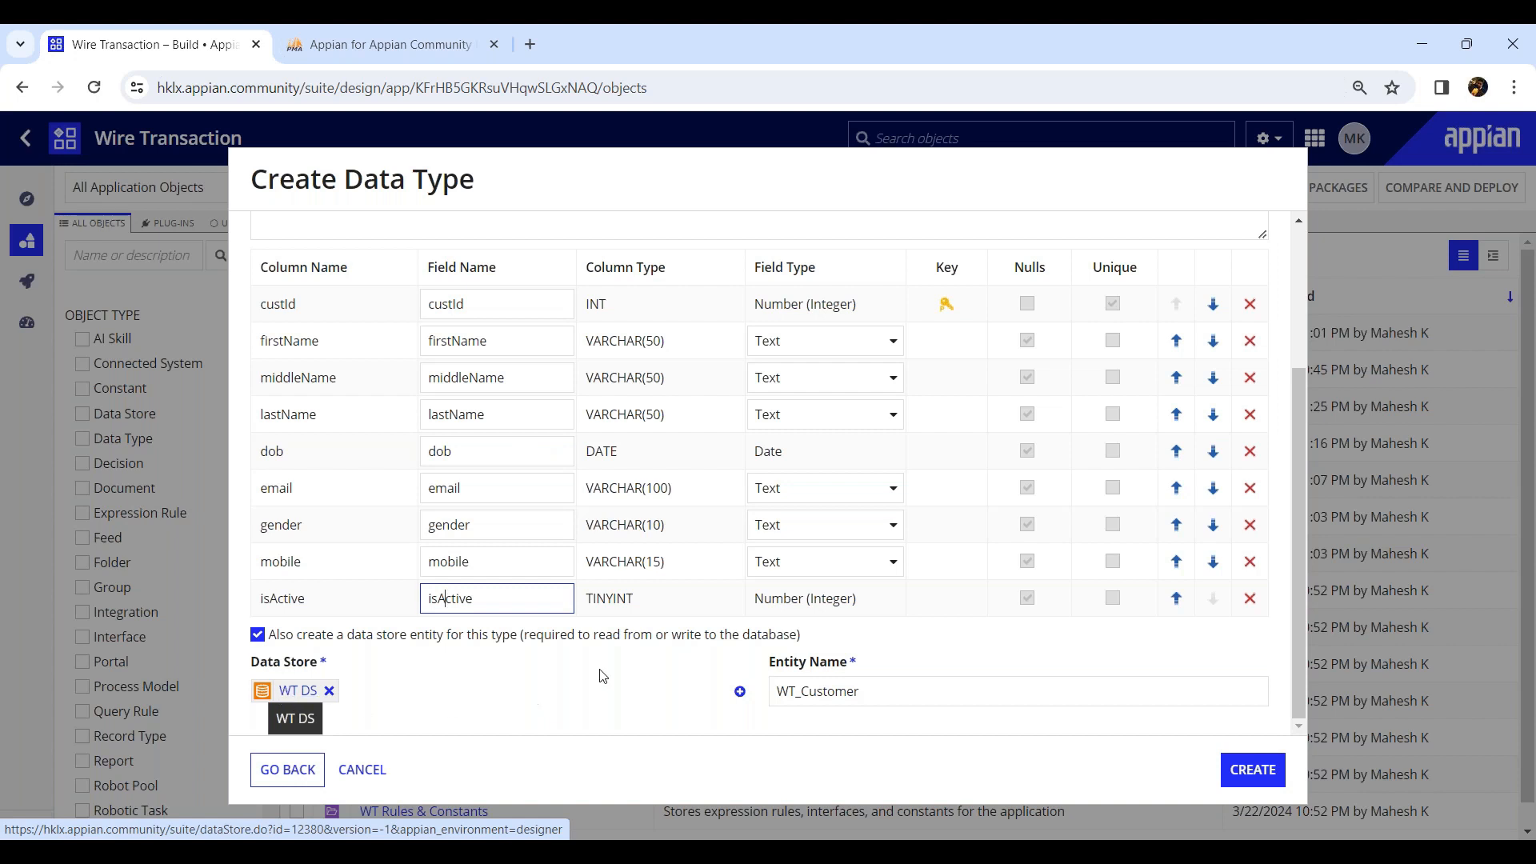
Name the data store entity WT_Customer_Entity and set the description to "CDT for WT_Customer table".
click(865, 700)
text(_Entity)
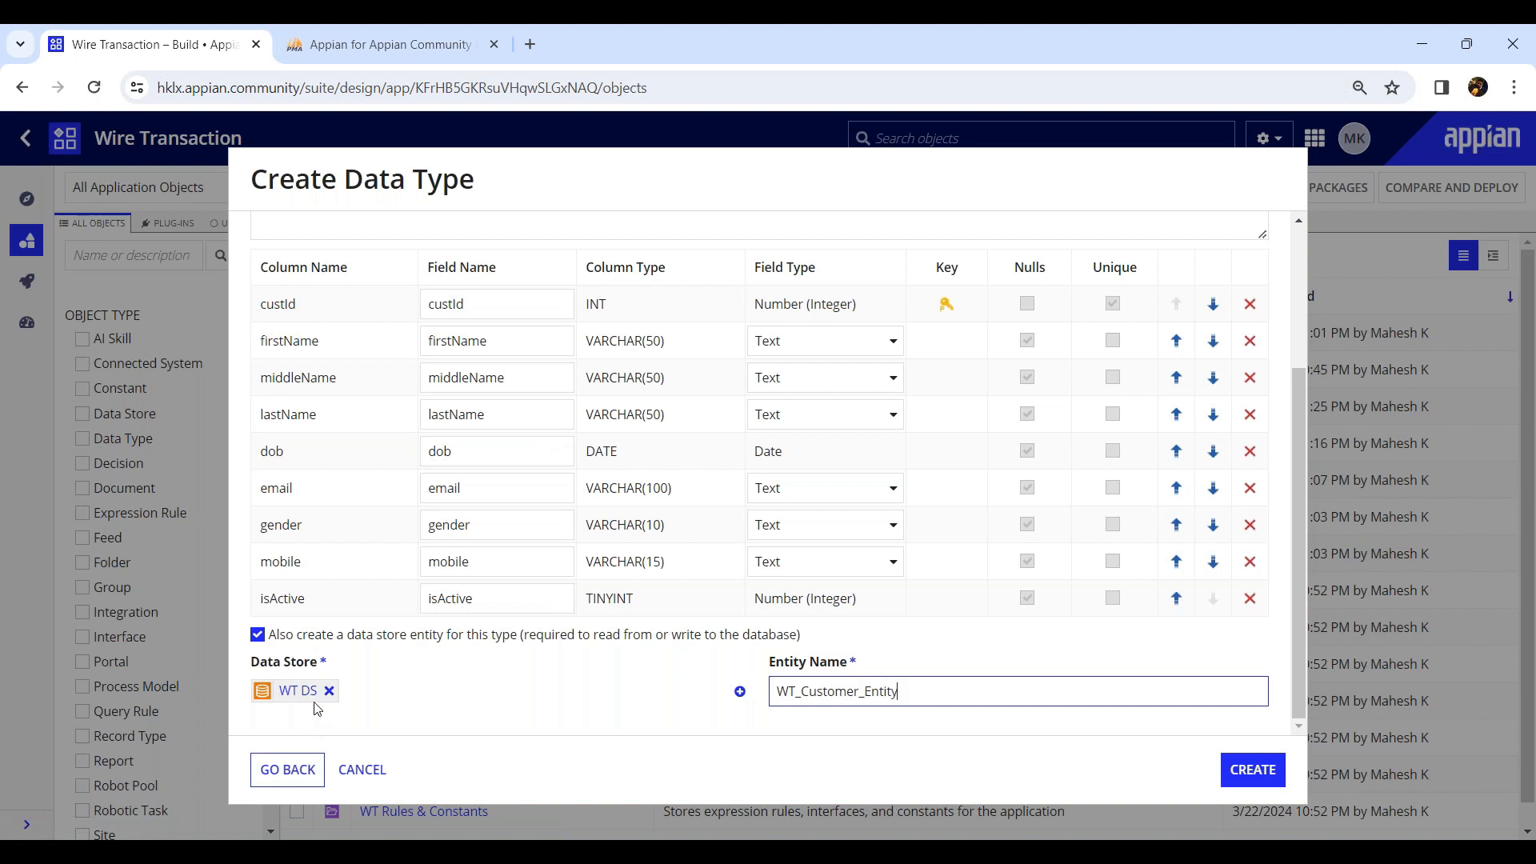
scroll(964, 532, up, 5)
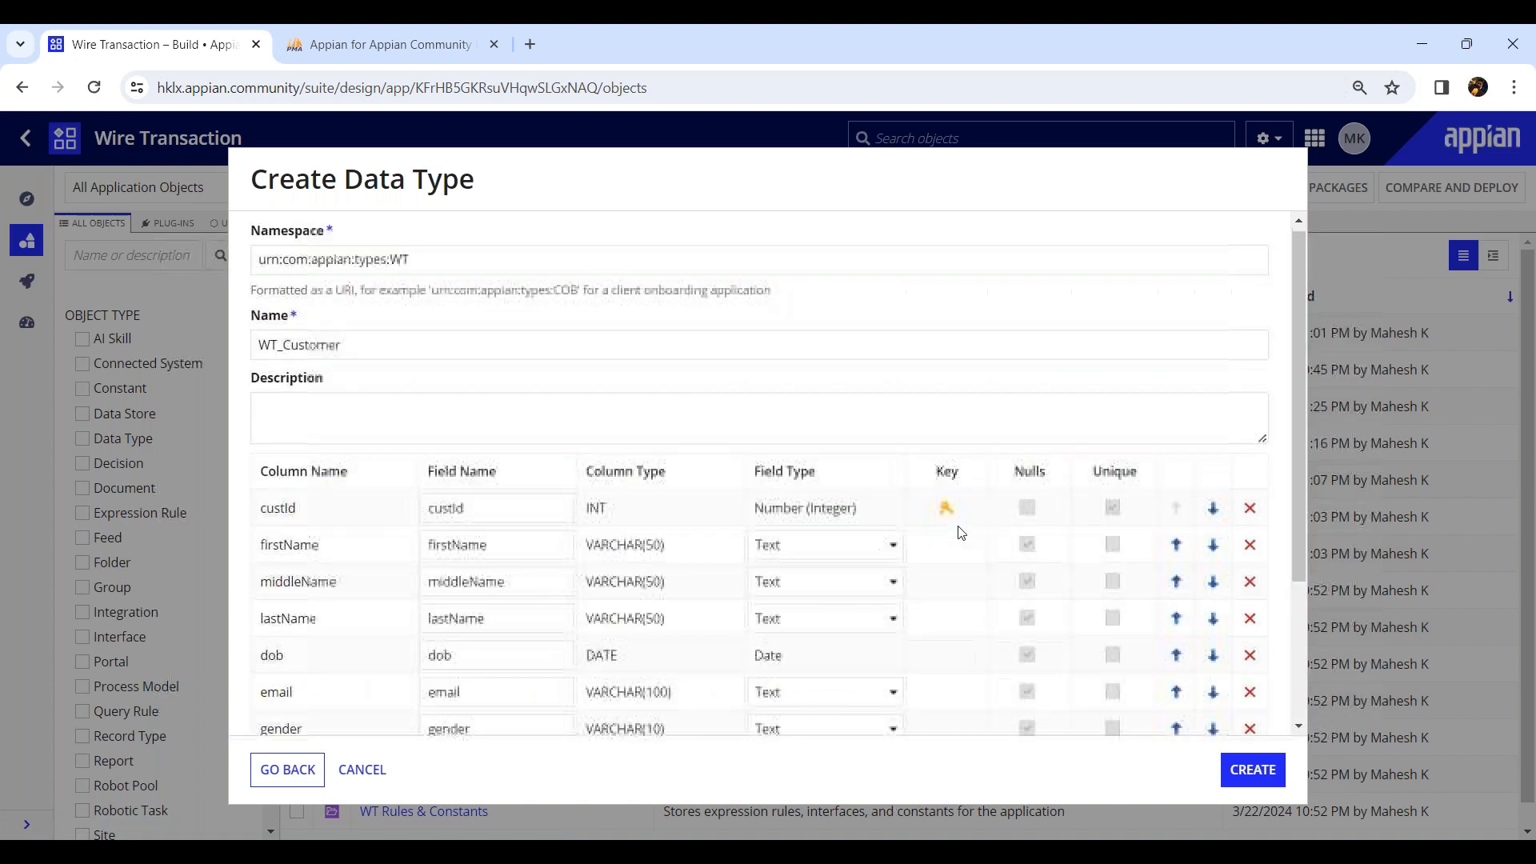
click(310, 430)
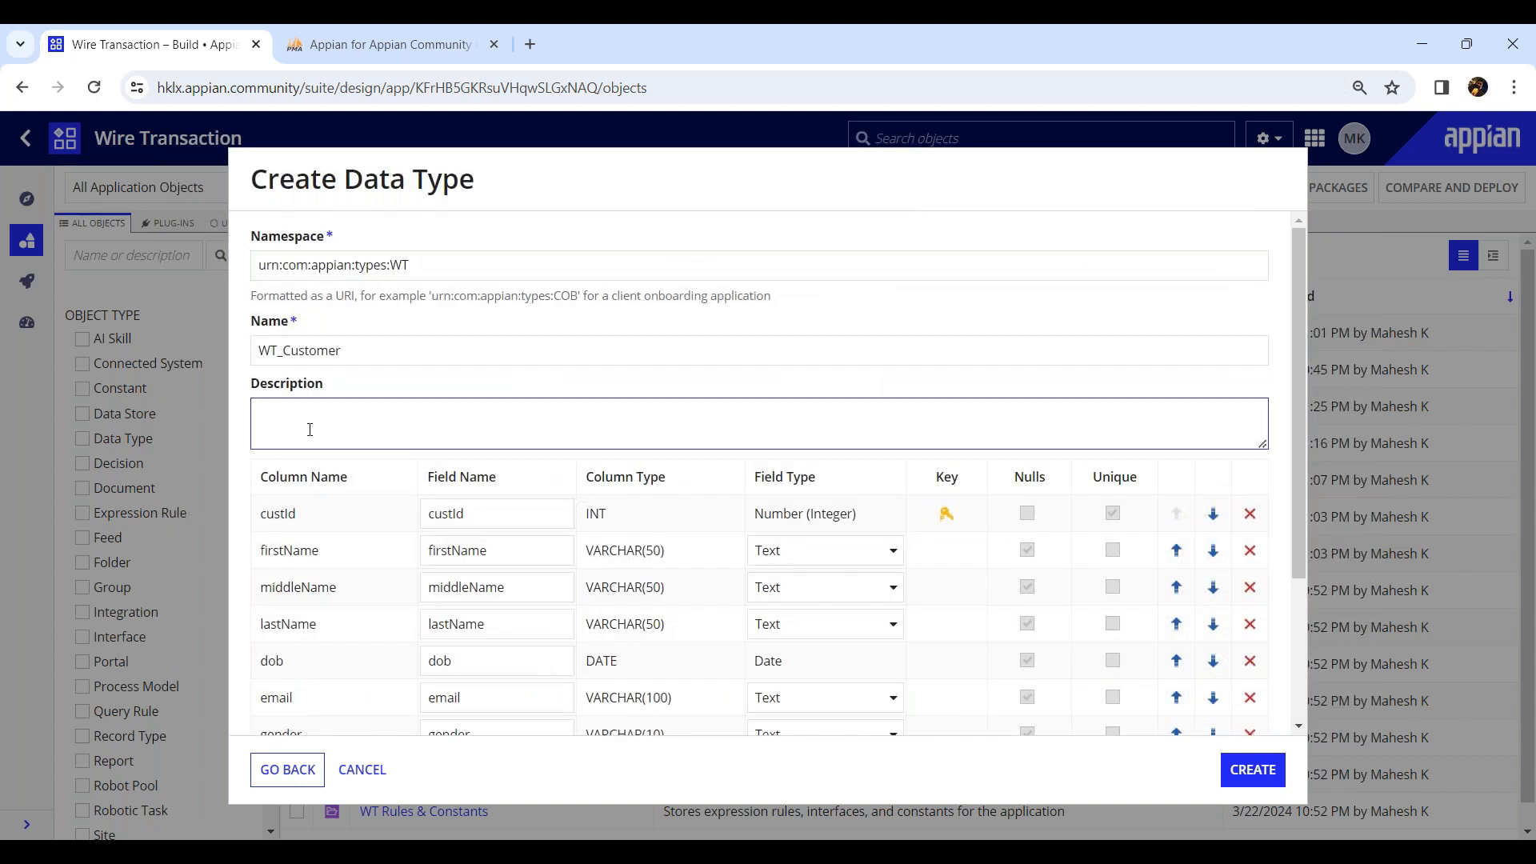
text(CDT for WT_Customer table)
key(shift+Tab)
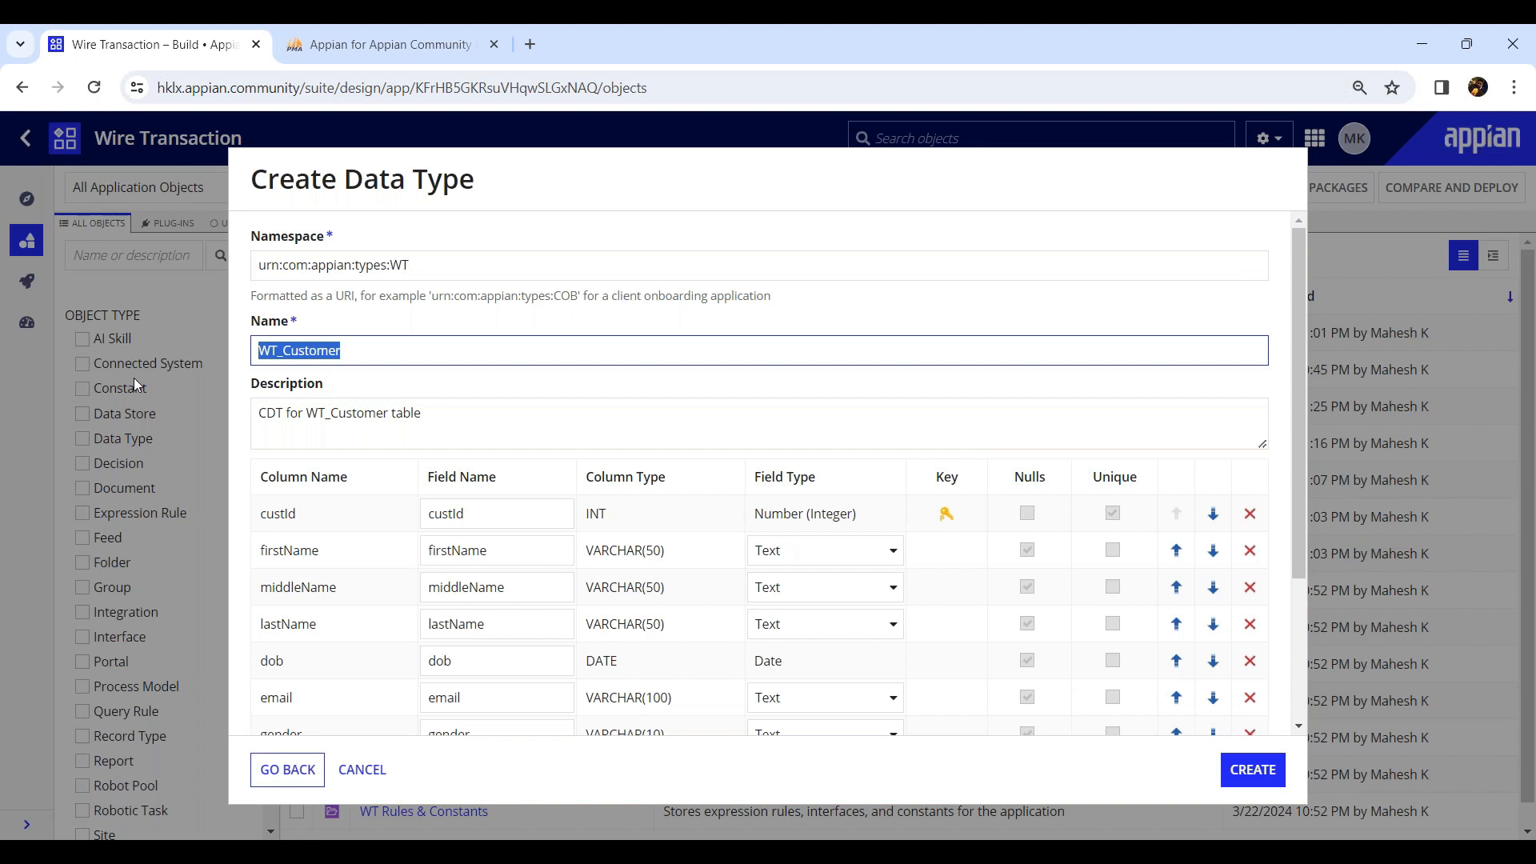
Create the WT_Customer data type and open it in a new tab.
scroll(1102, 613, down, 3)
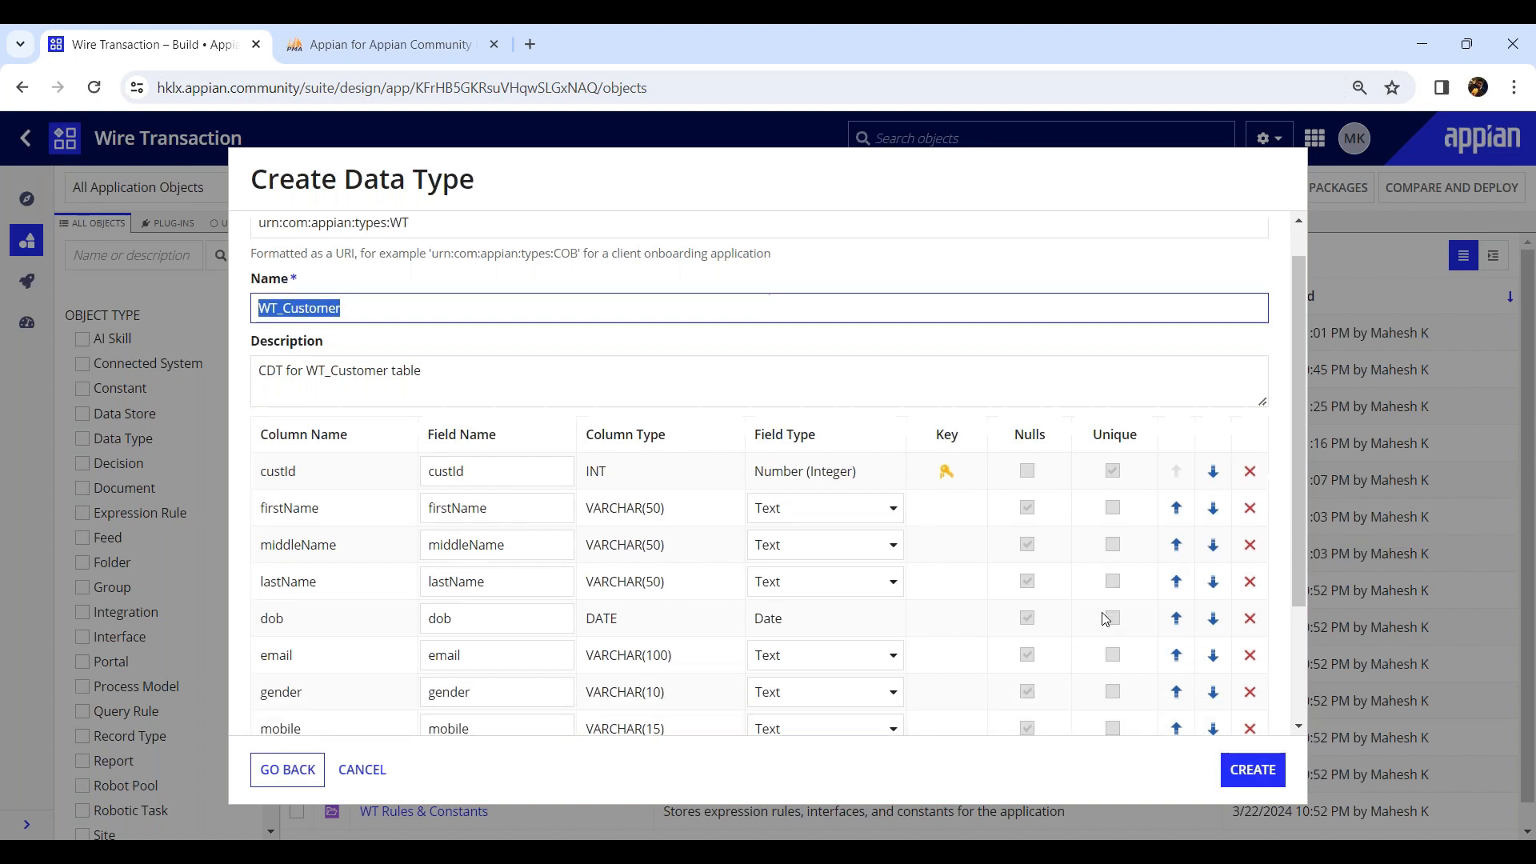
click(1246, 768)
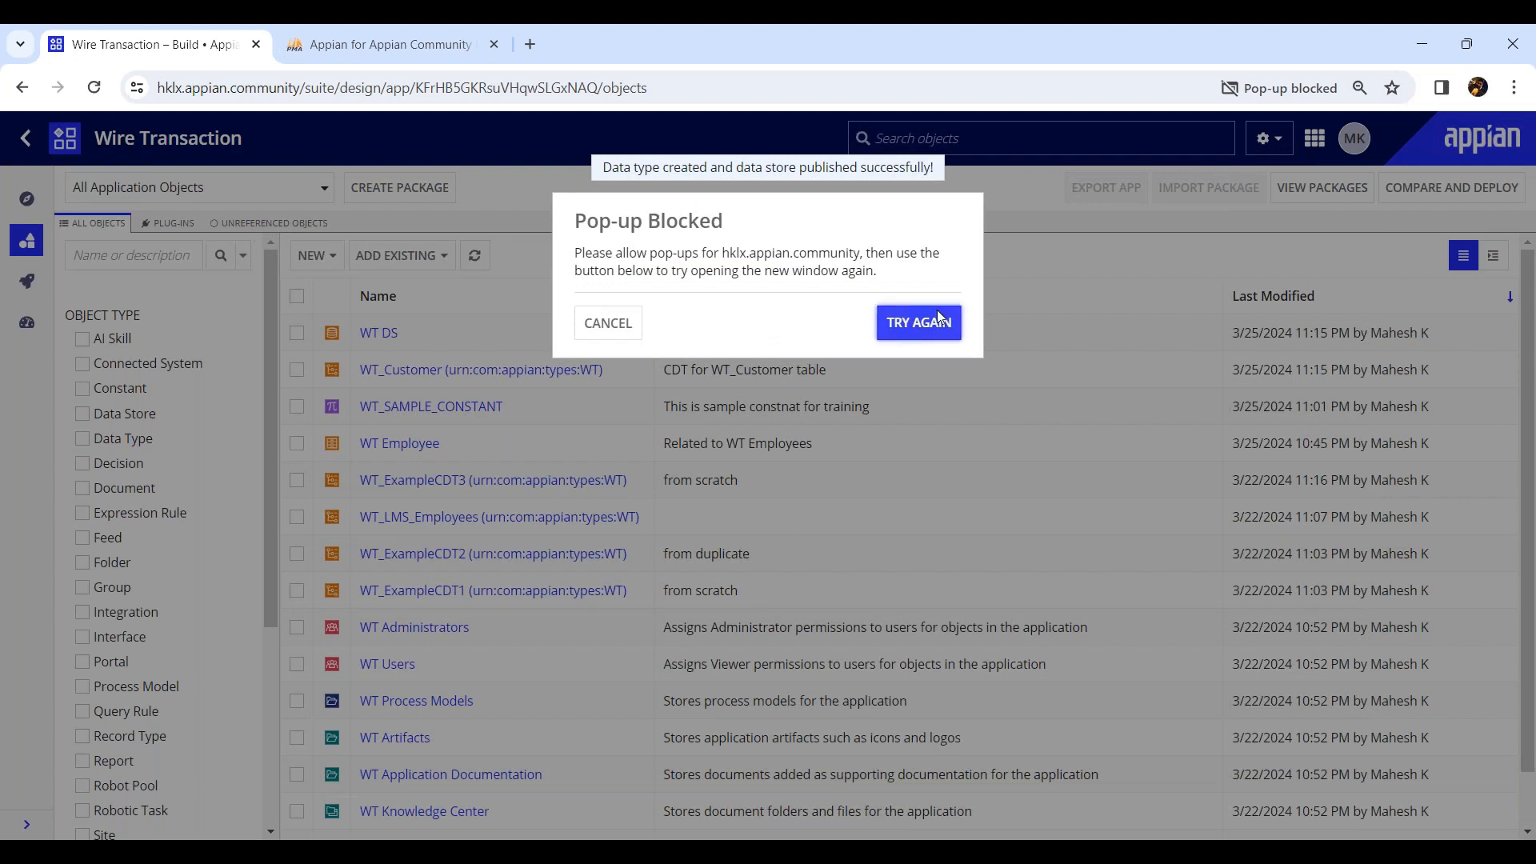
click(915, 320)
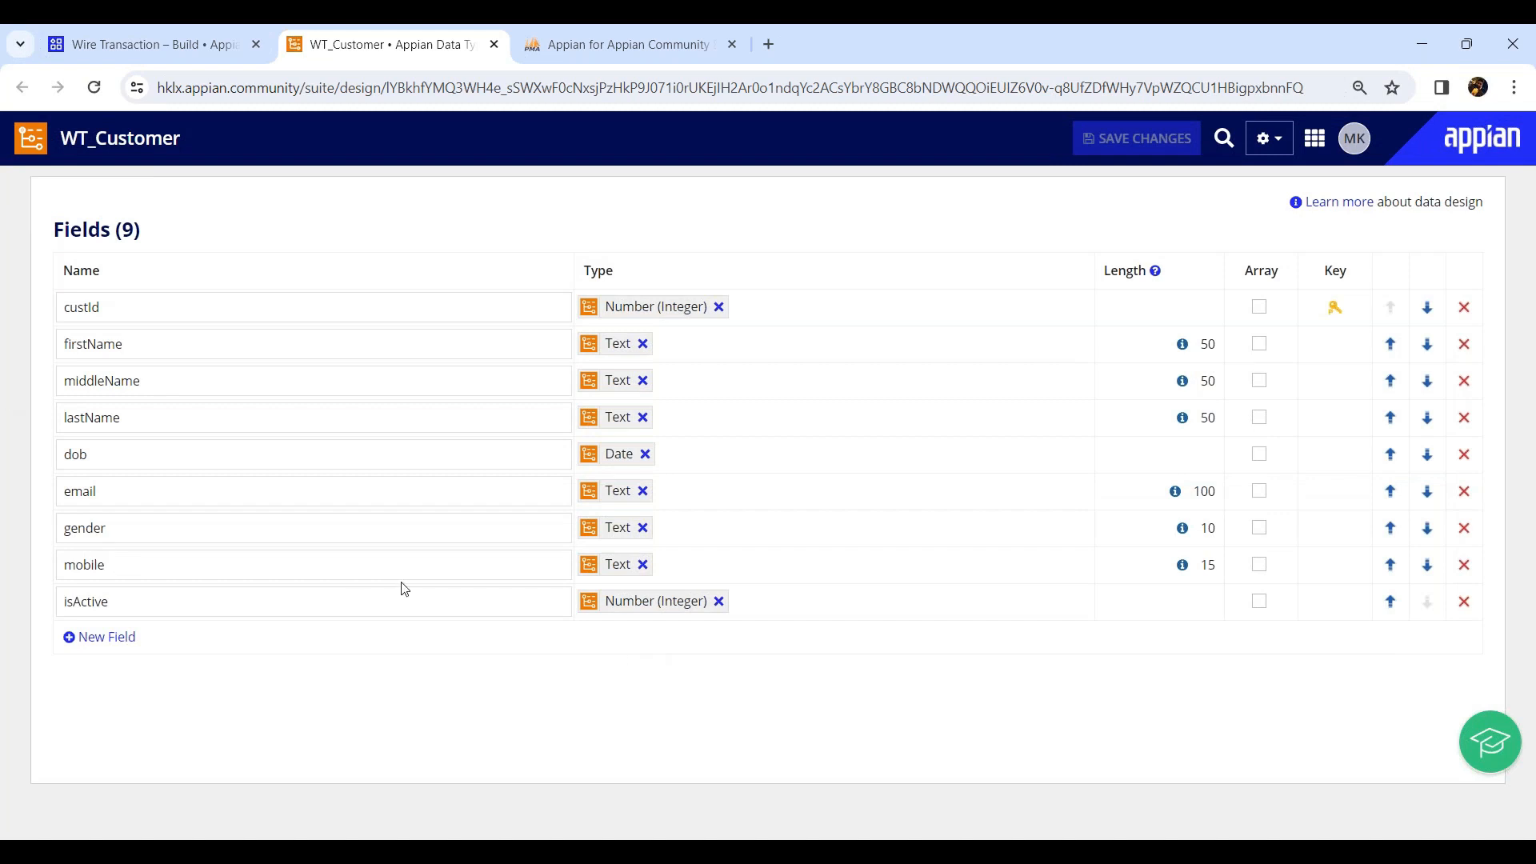
Open the WT DS data store and review its entities and entity mapping verification, then close it.
click(187, 55)
click(381, 333)
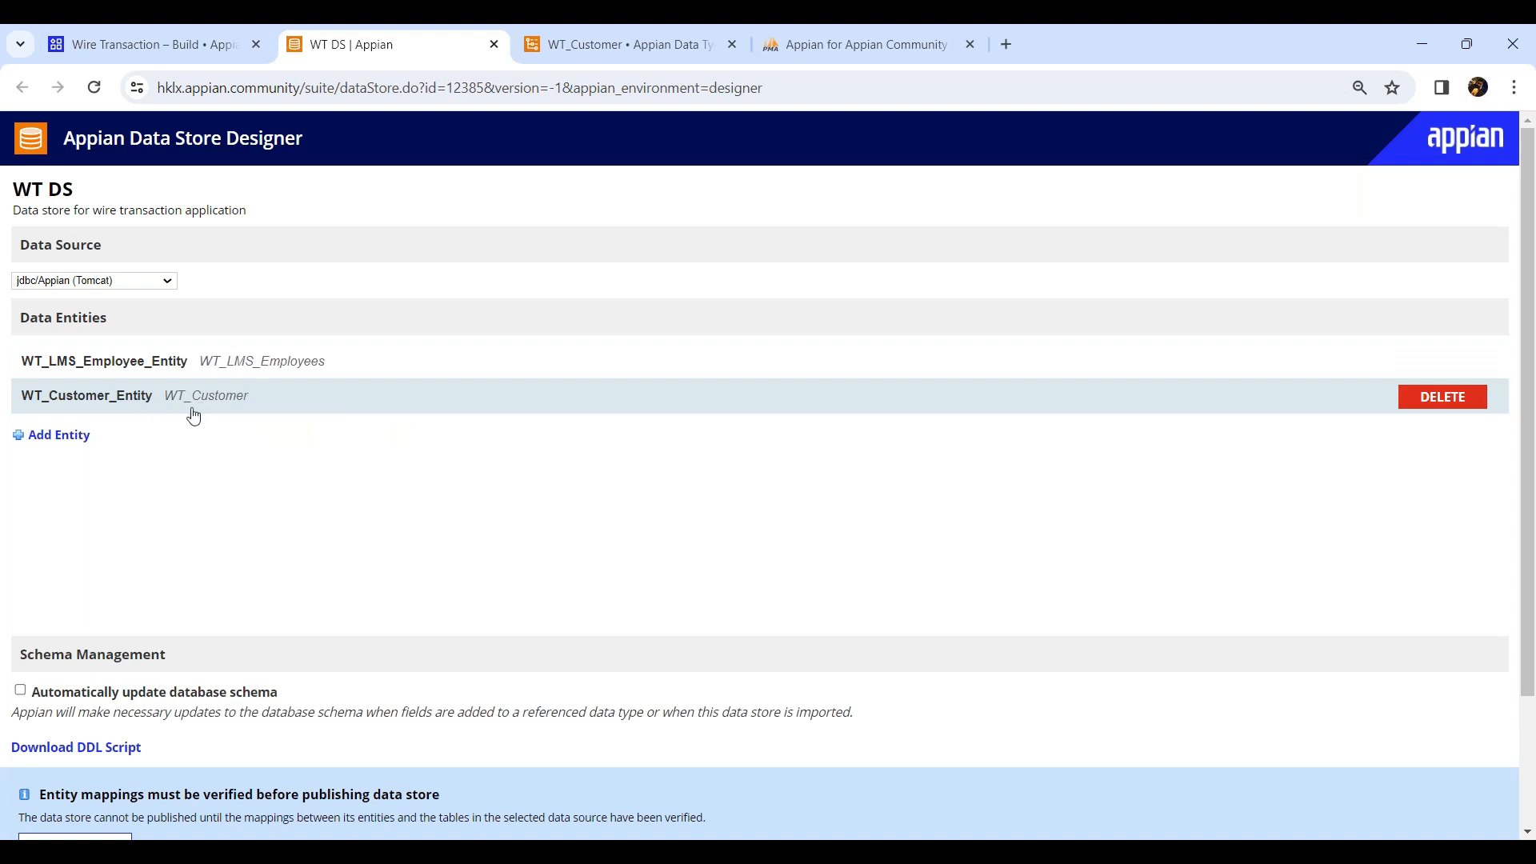
scroll(93, 696, down, 2)
click(93, 696)
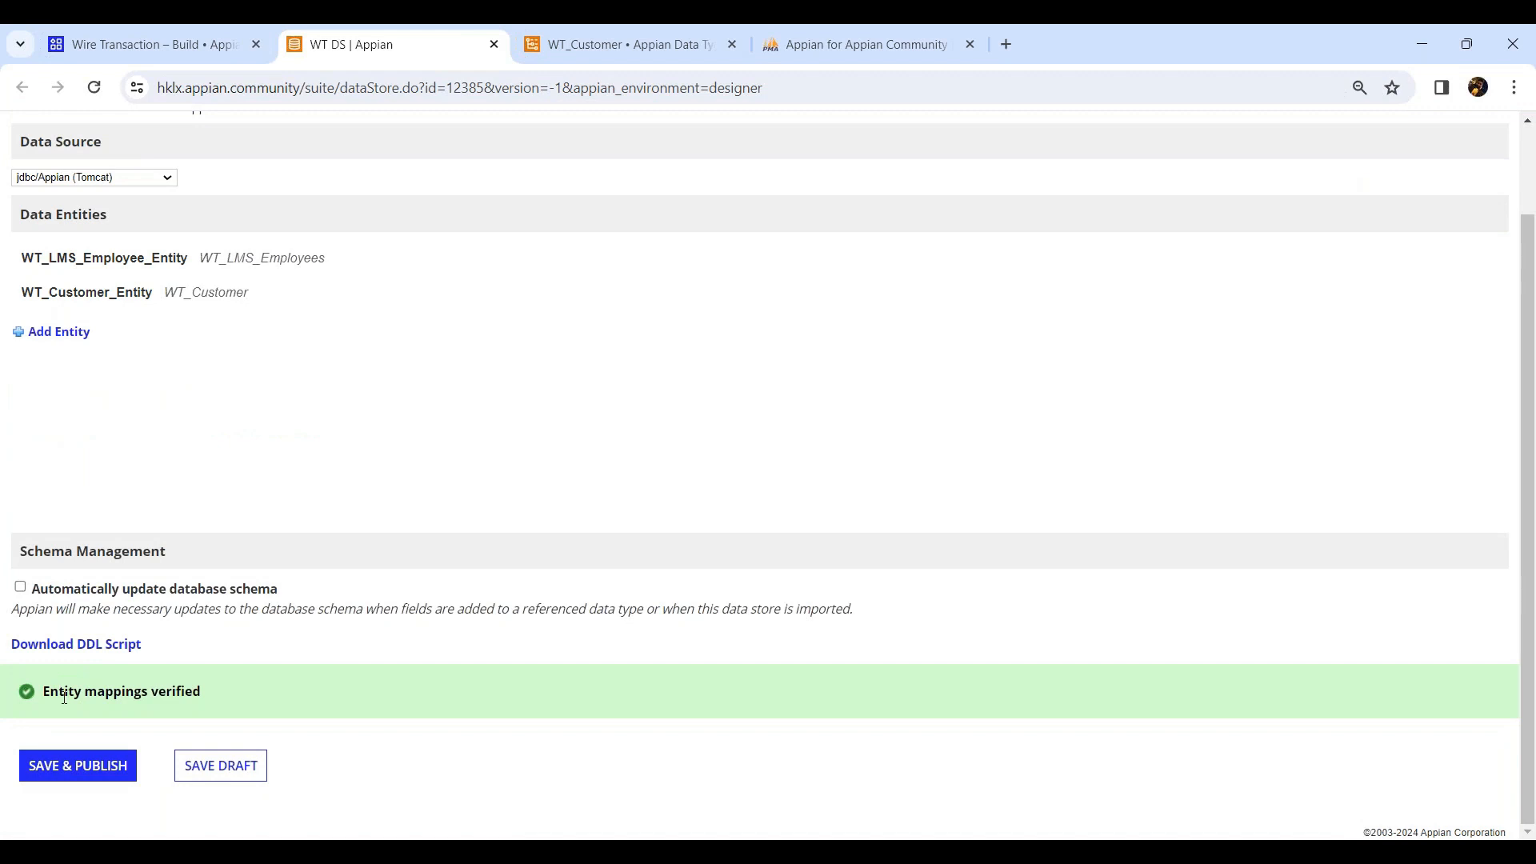
drag(64, 697, 230, 702)
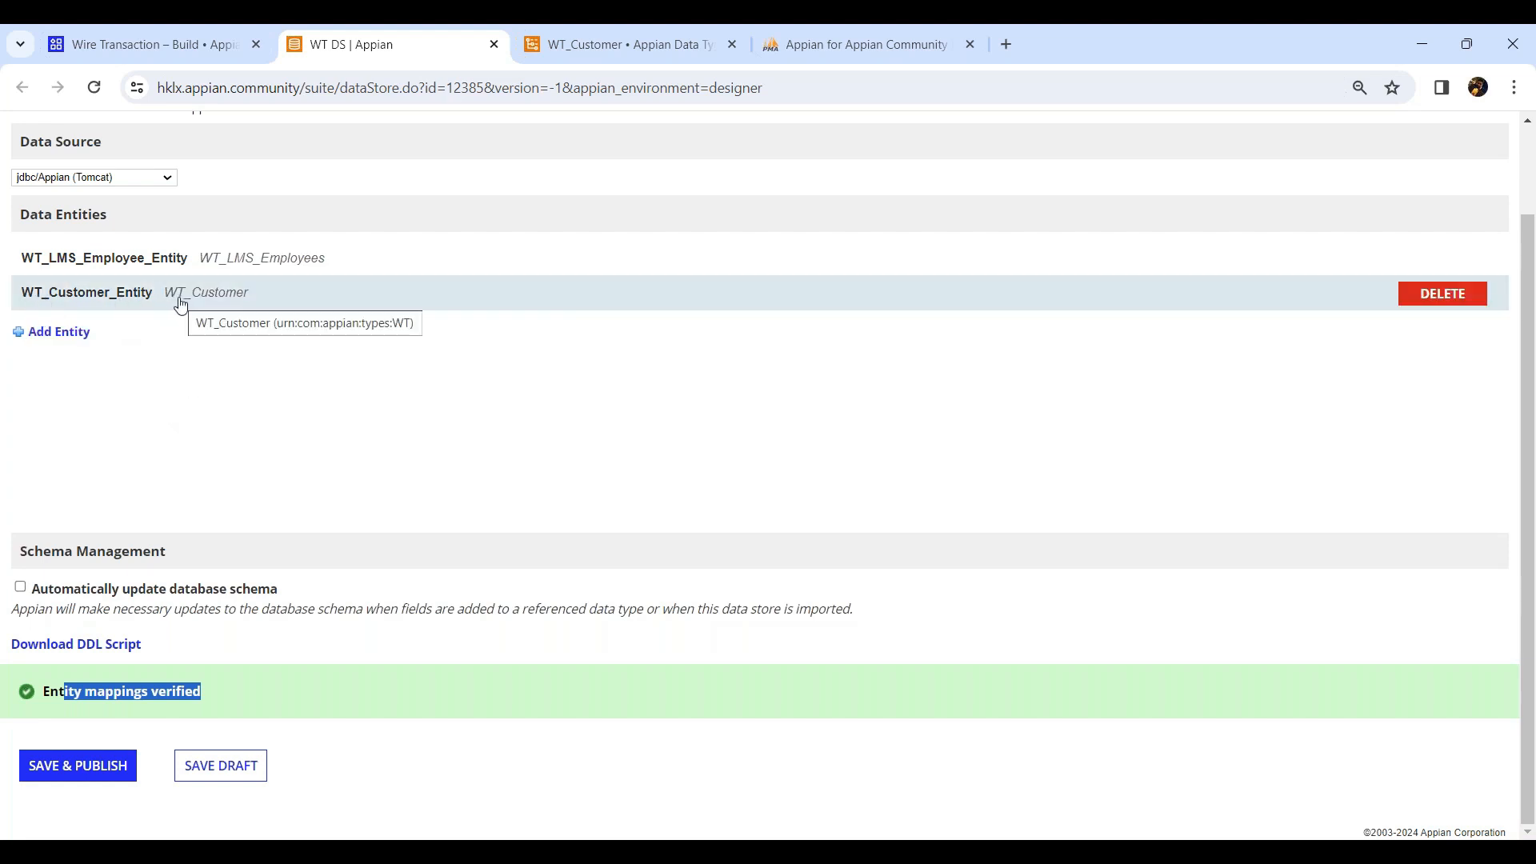
scroll(387, 490, up, 2)
scroll(339, 524, down, 2)
scroll(374, 377, up, 2)
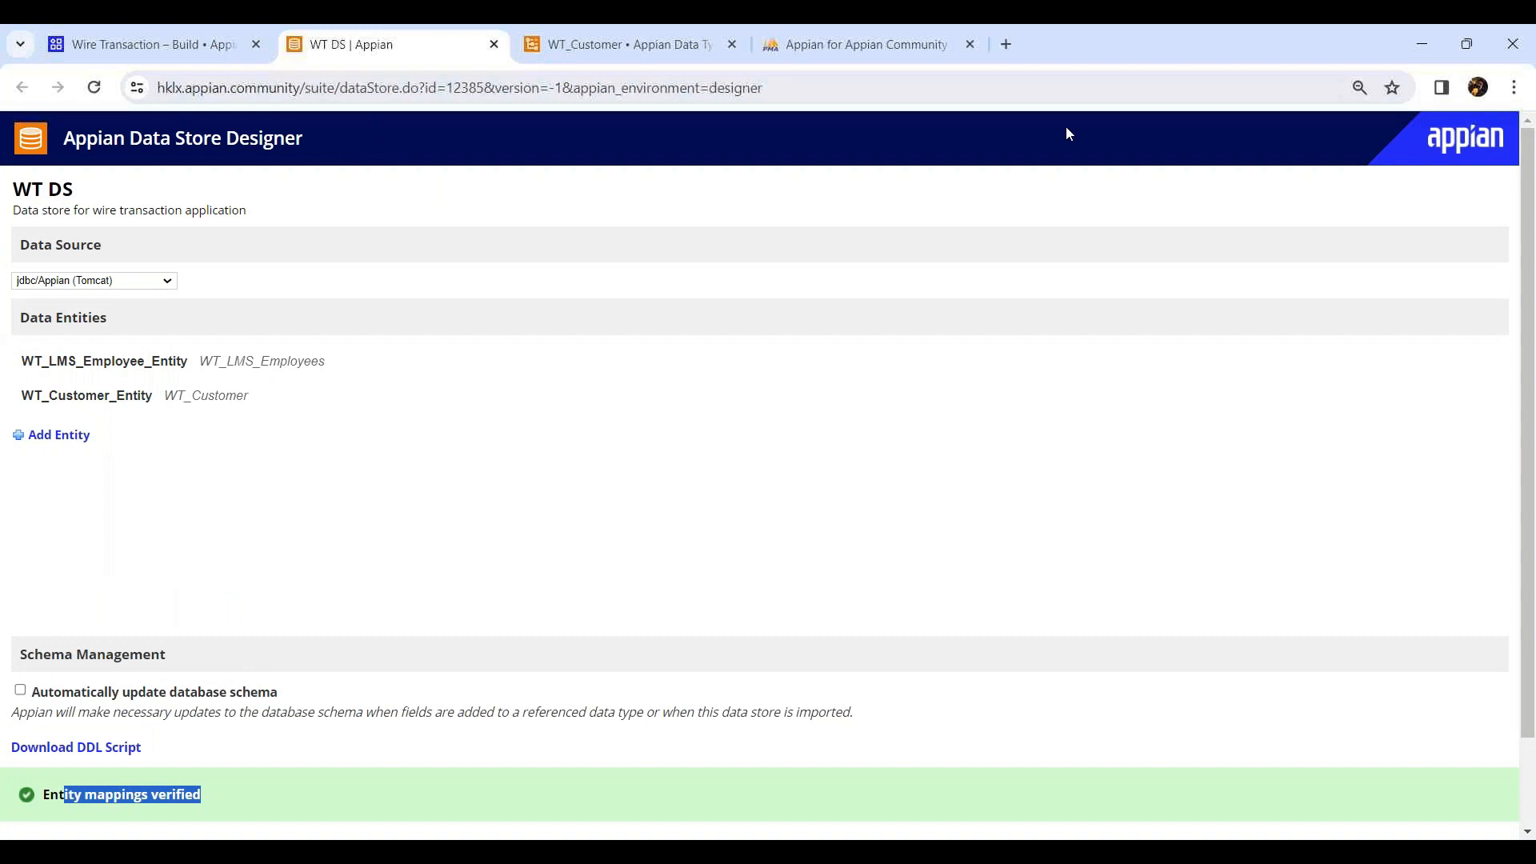
click(1205, 69)
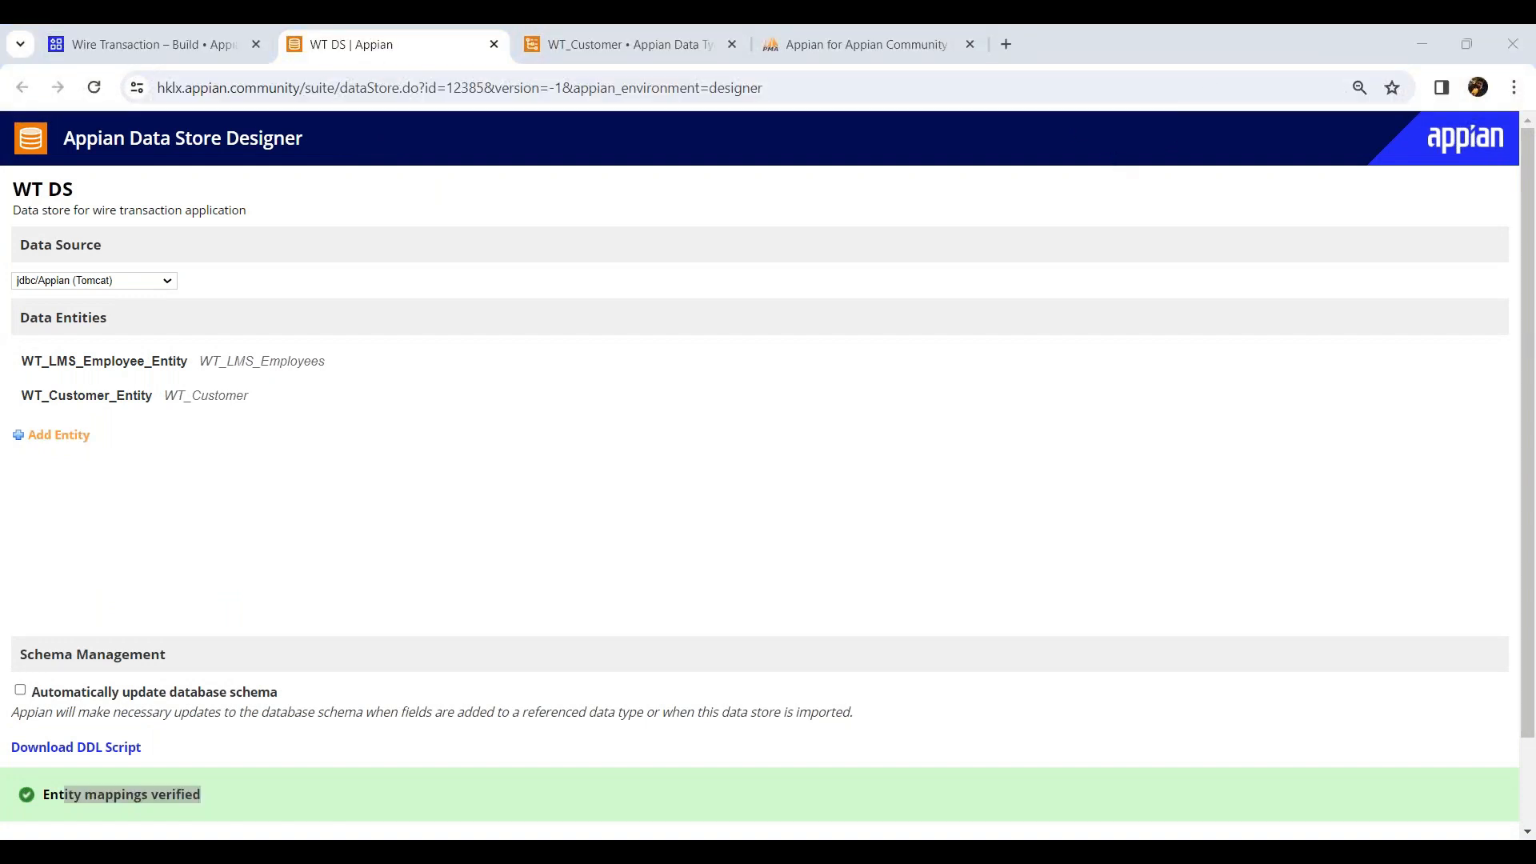
click(1114, 160)
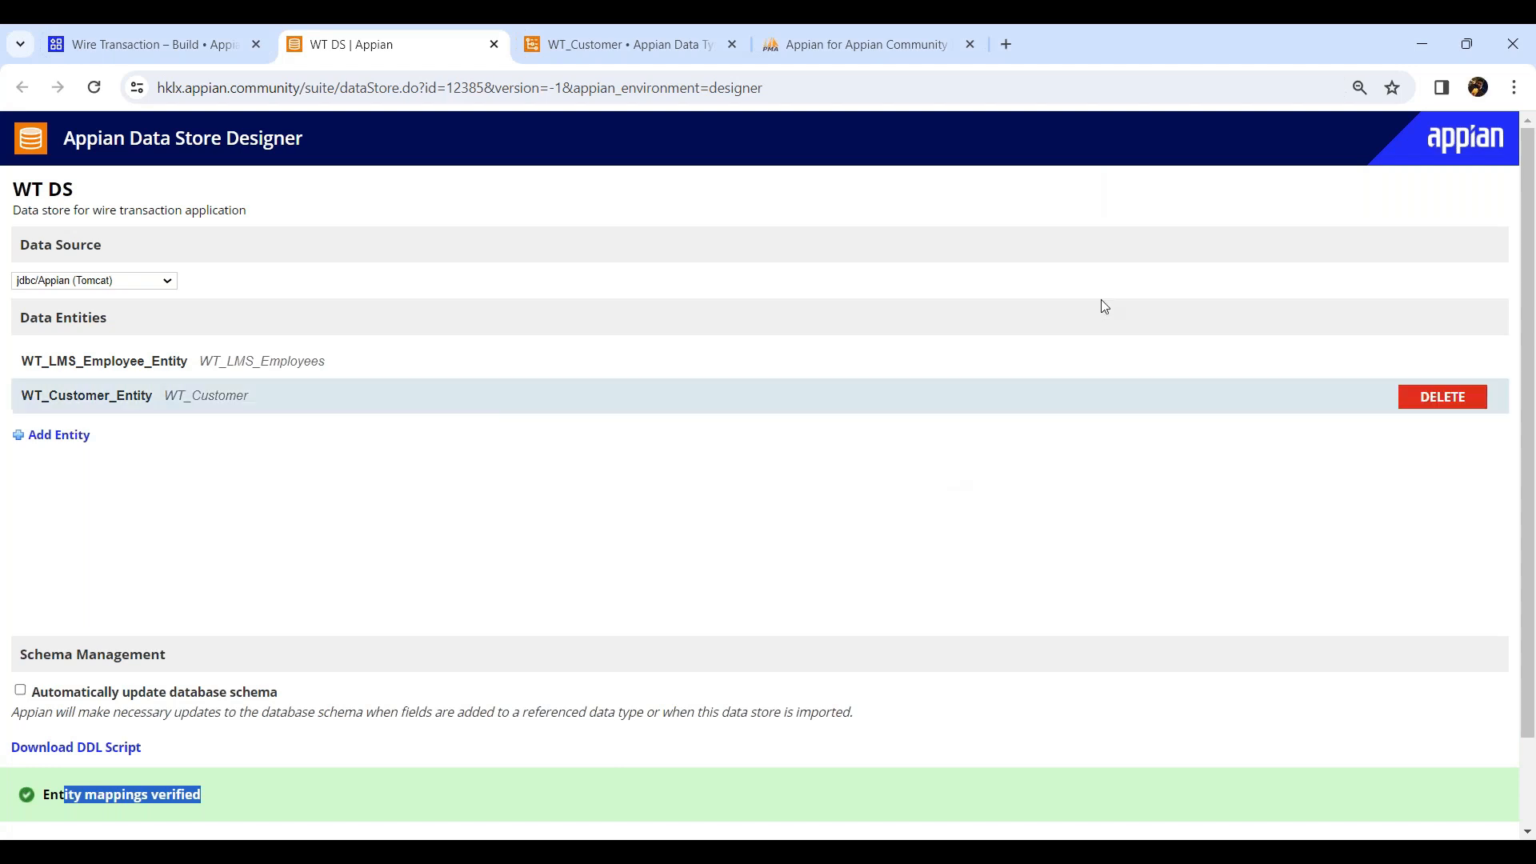
click(1195, 46)
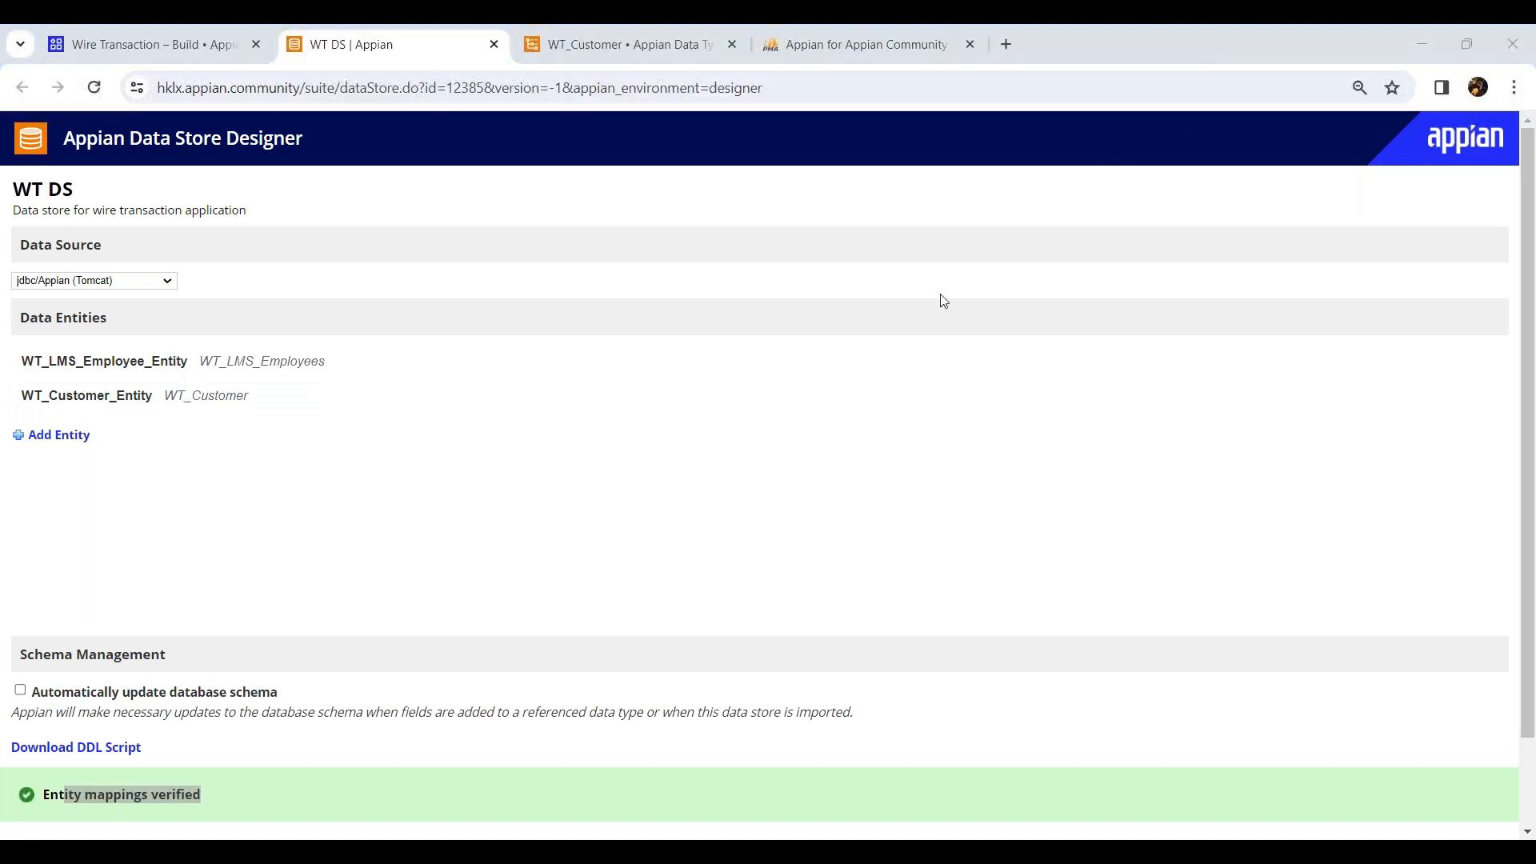
middle_click(379, 48)
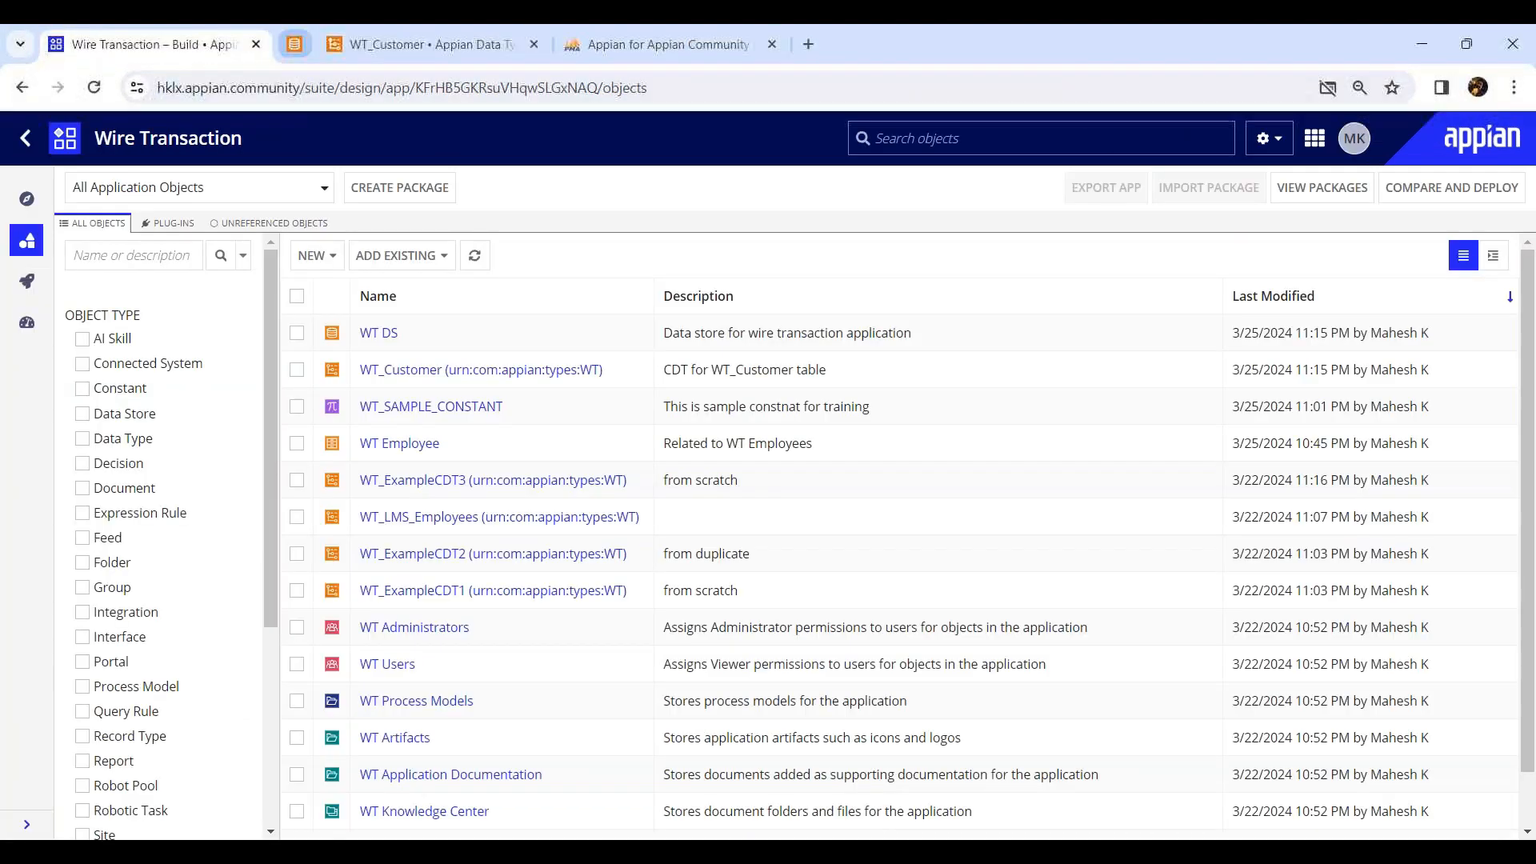
Close the data type tab and start inserting a WT_Customer row with first name, middle initial and date of birth 1998-01-03.
click(397, 45)
middle_click(398, 45)
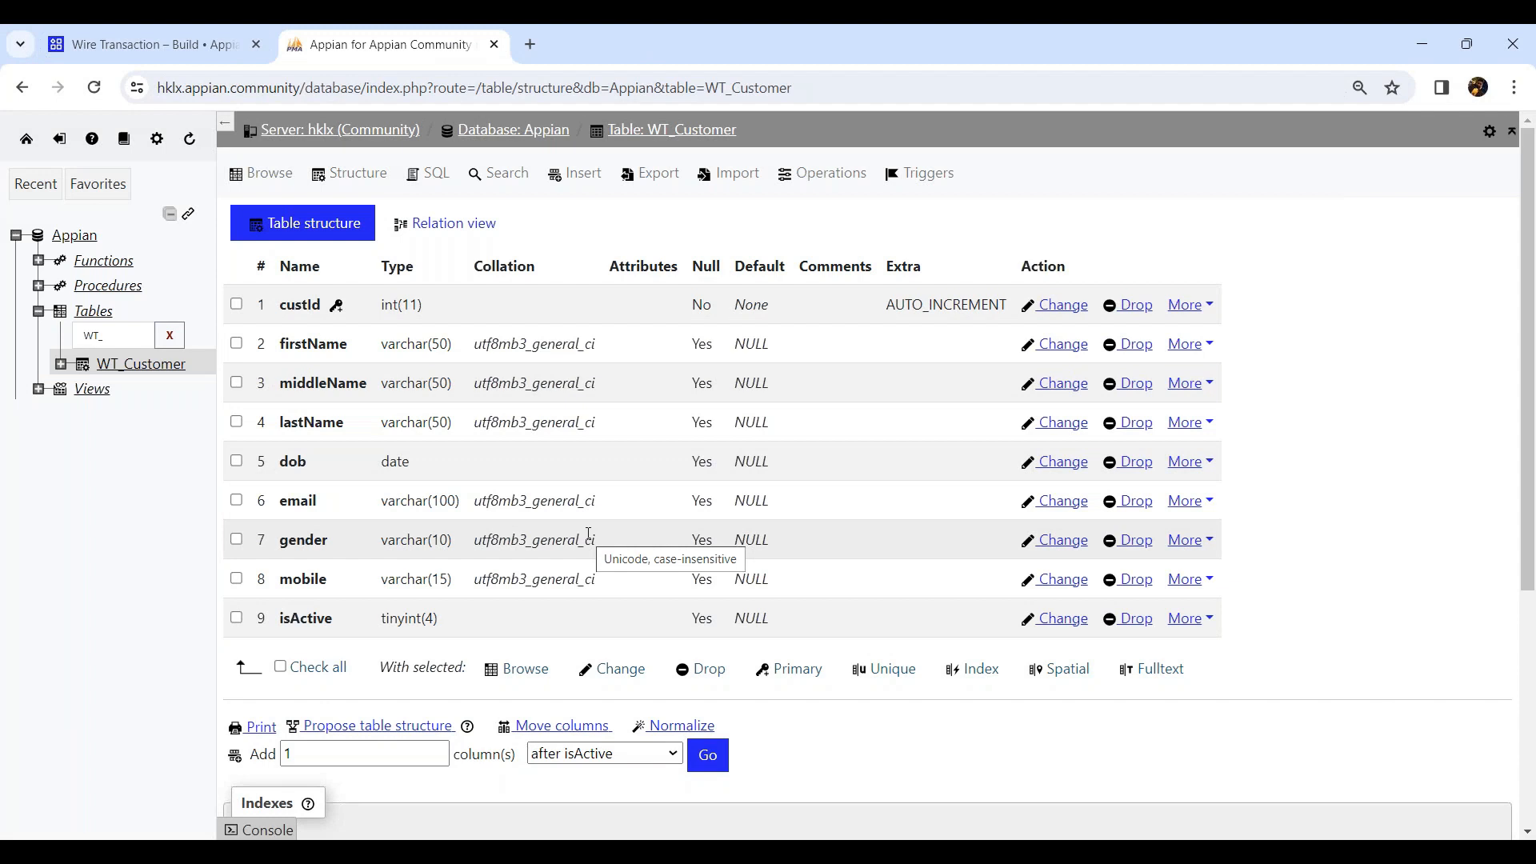
click(584, 182)
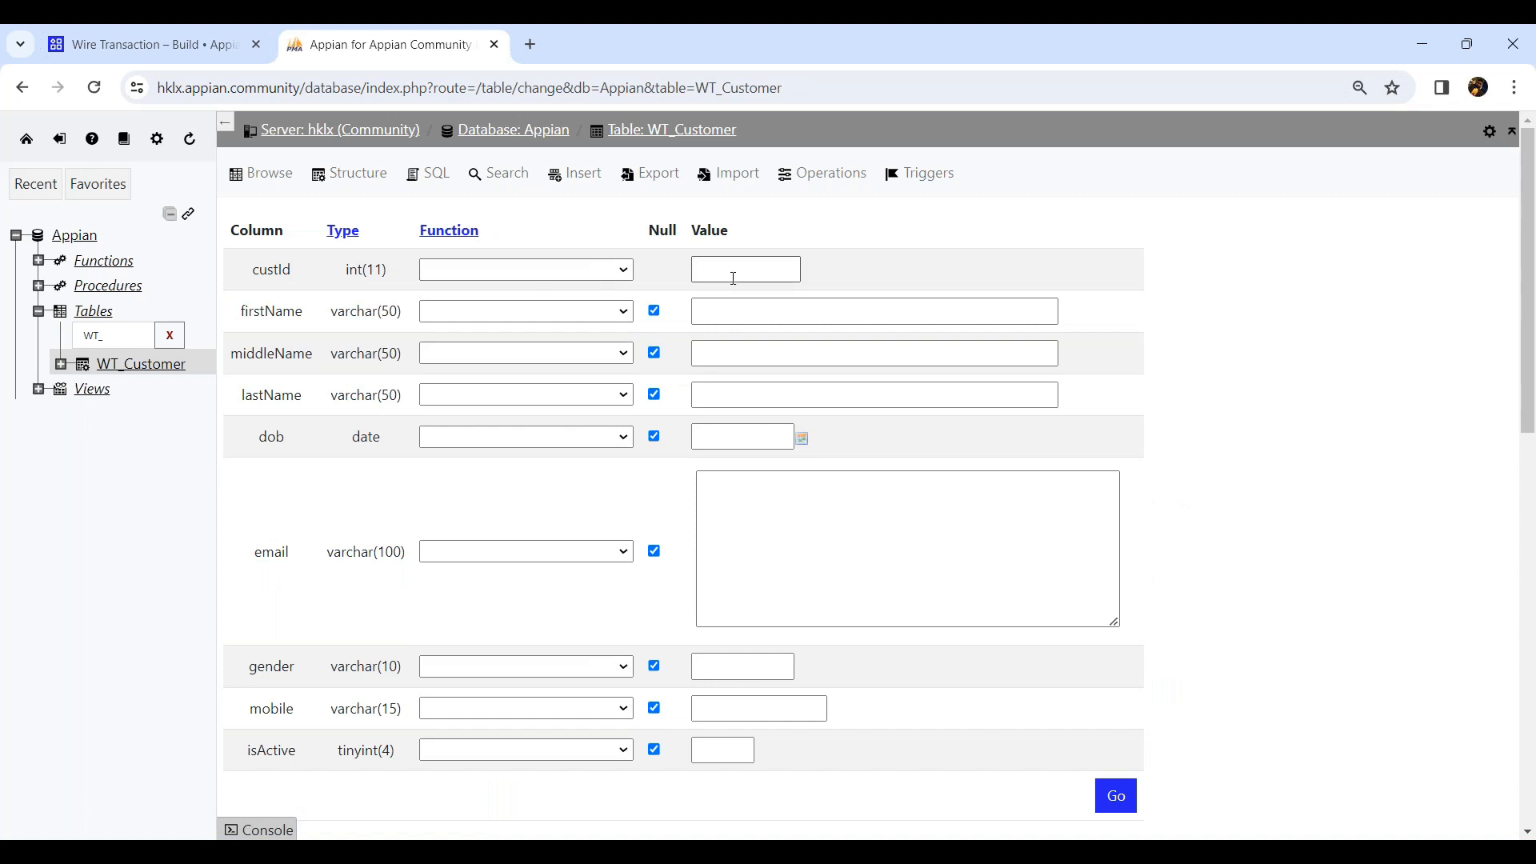
click(720, 312)
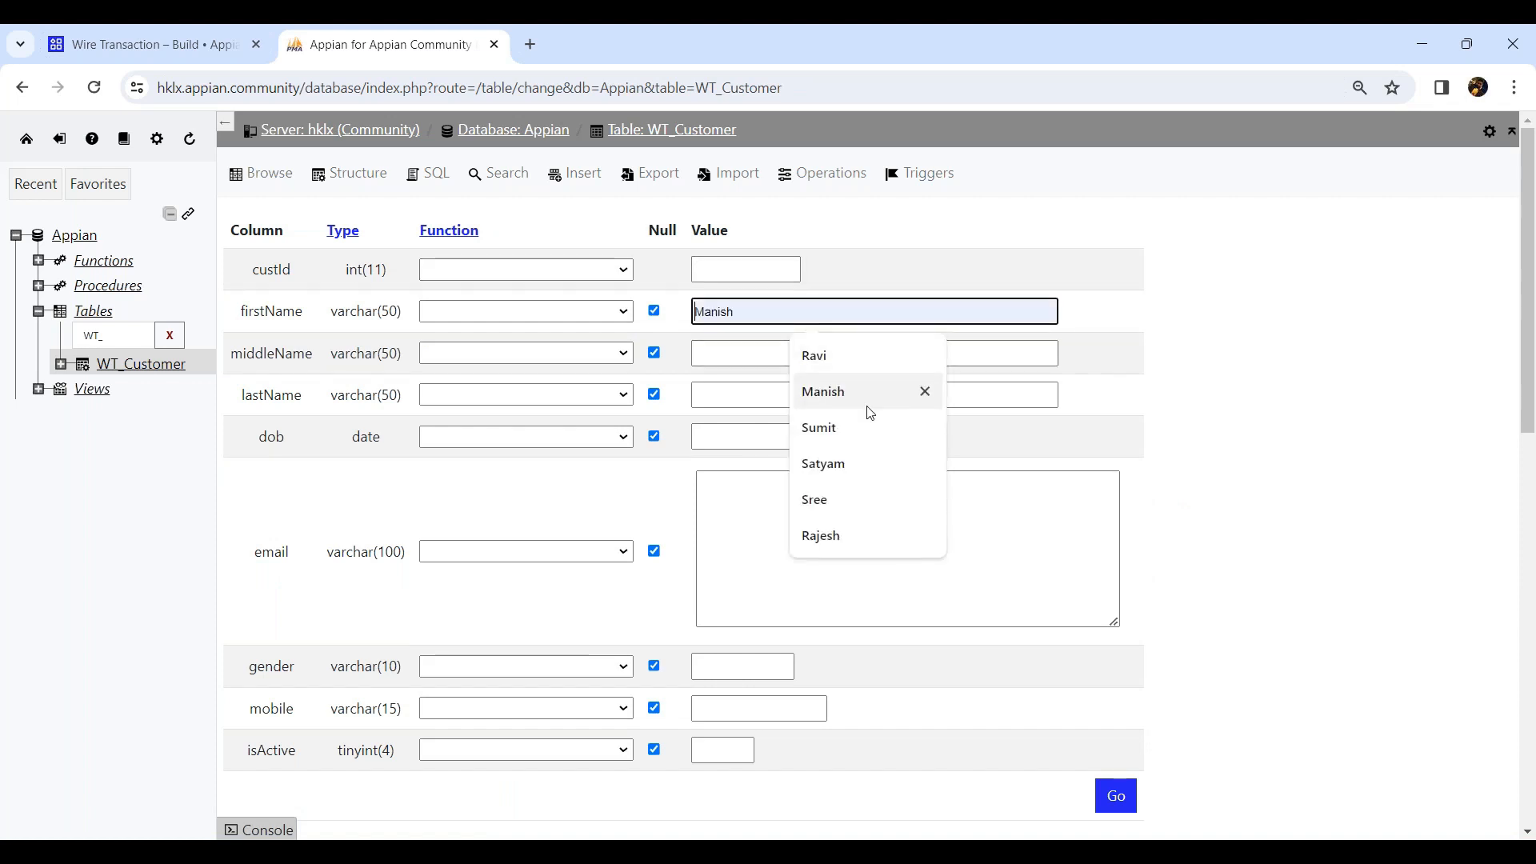
click(823, 391)
click(744, 354)
click(808, 433)
click(768, 389)
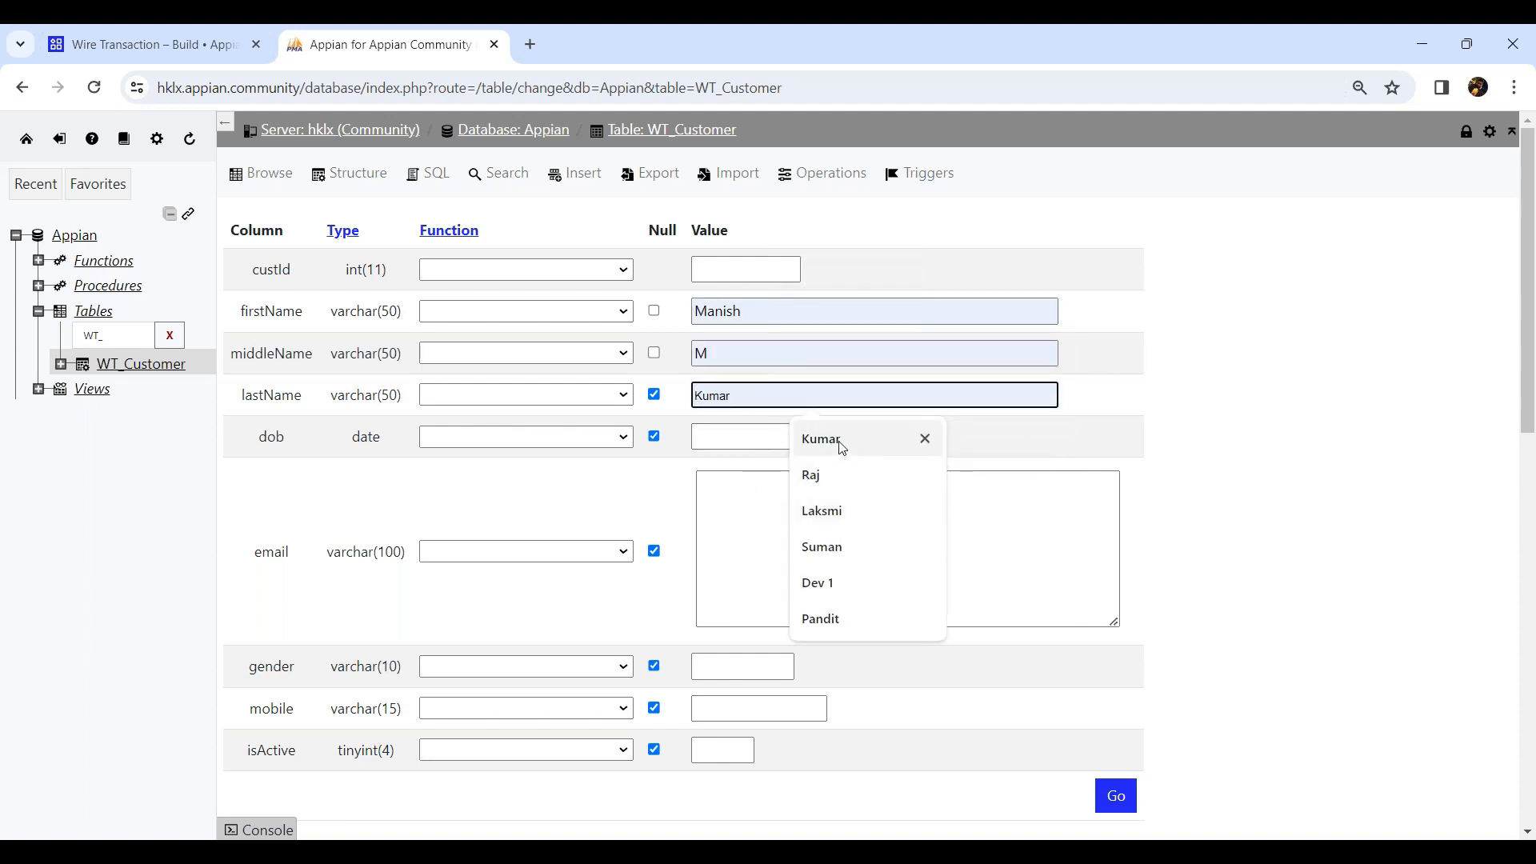
click(740, 437)
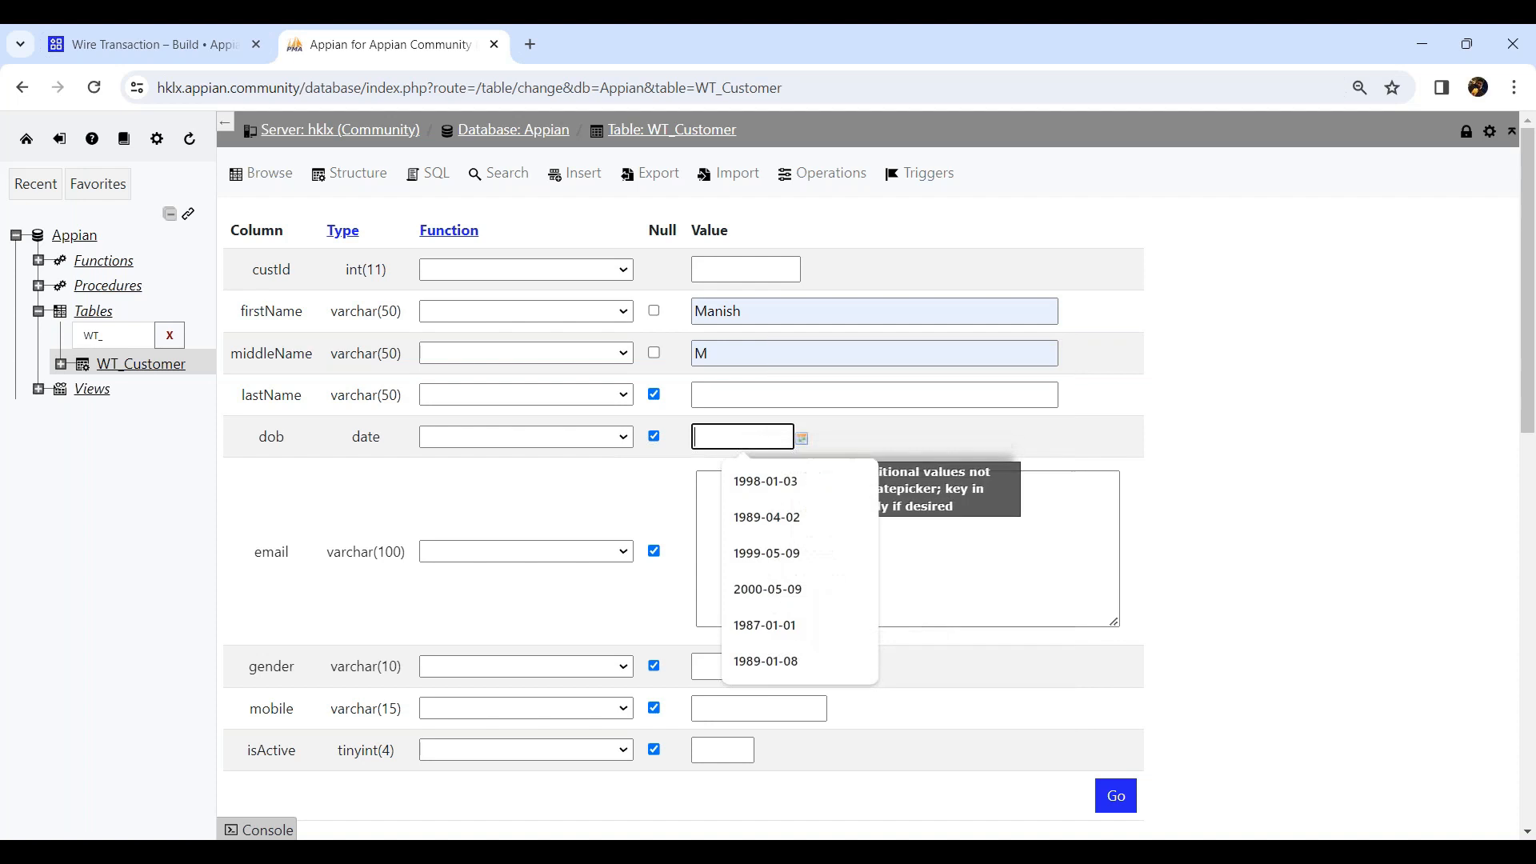
click(780, 481)
Fill in the customer's e-mail, gender Male, mobile number and isActive 1 for the new row.
click(766, 537)
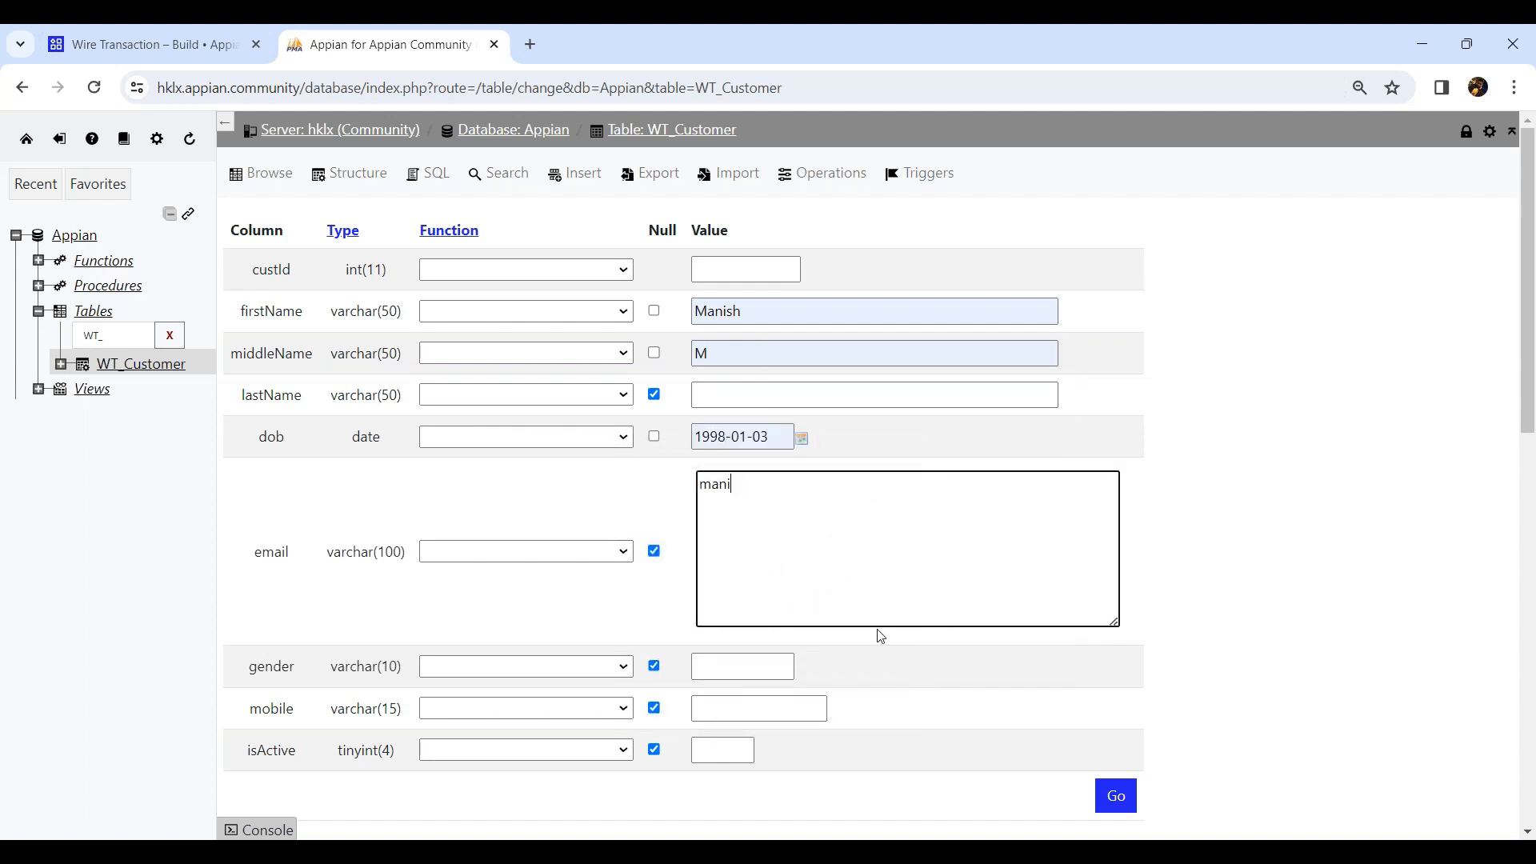
click(752, 669)
click(750, 713)
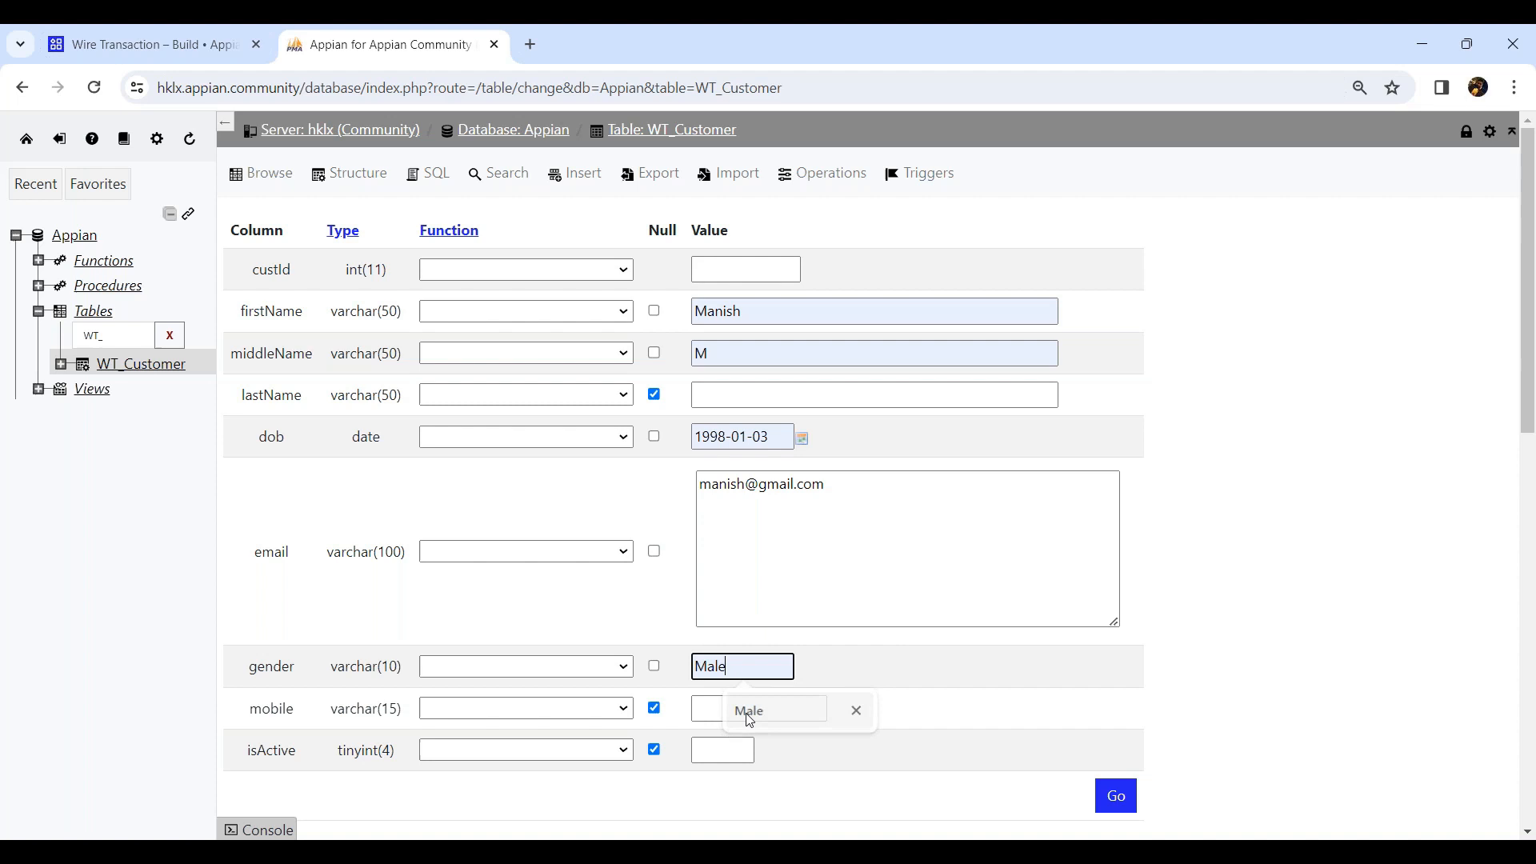
click(730, 709)
click(801, 558)
key(Tab)
text(1)
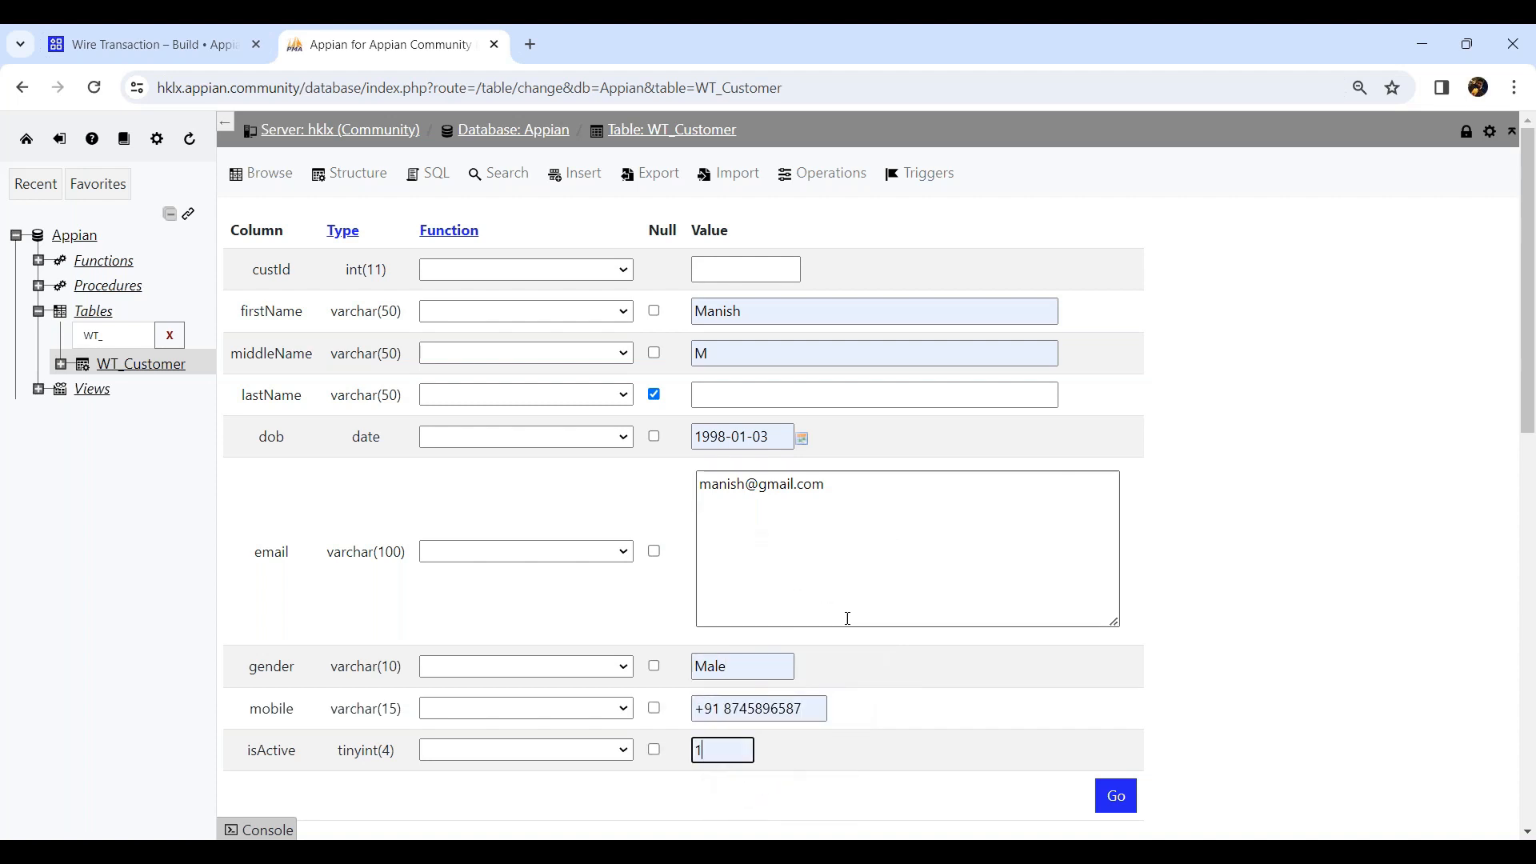
Submit the new WT_Customer row.
click(1115, 796)
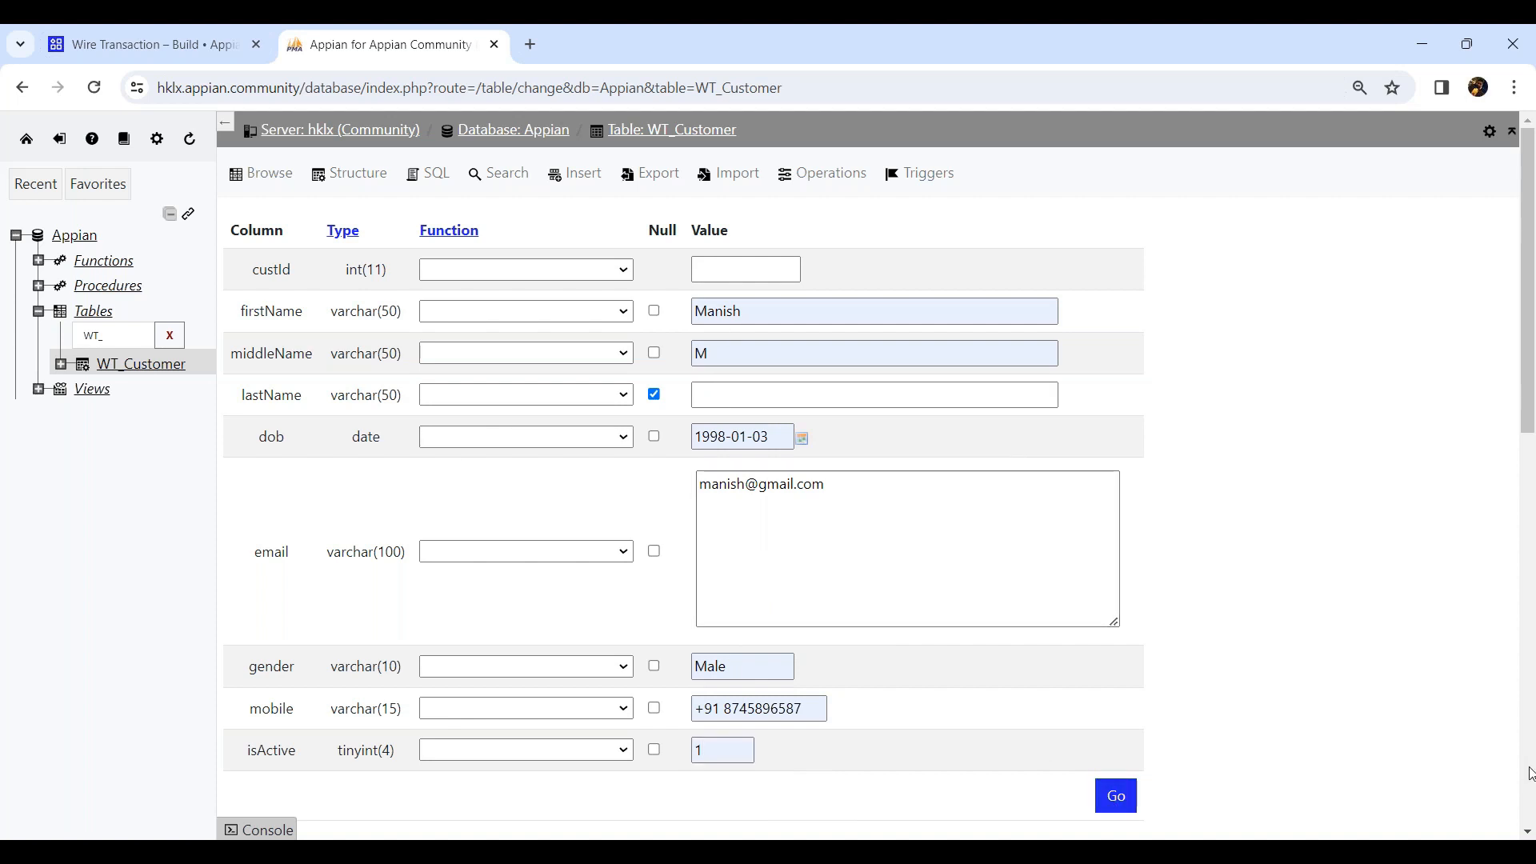
scroll(1056, 740, down, 1)
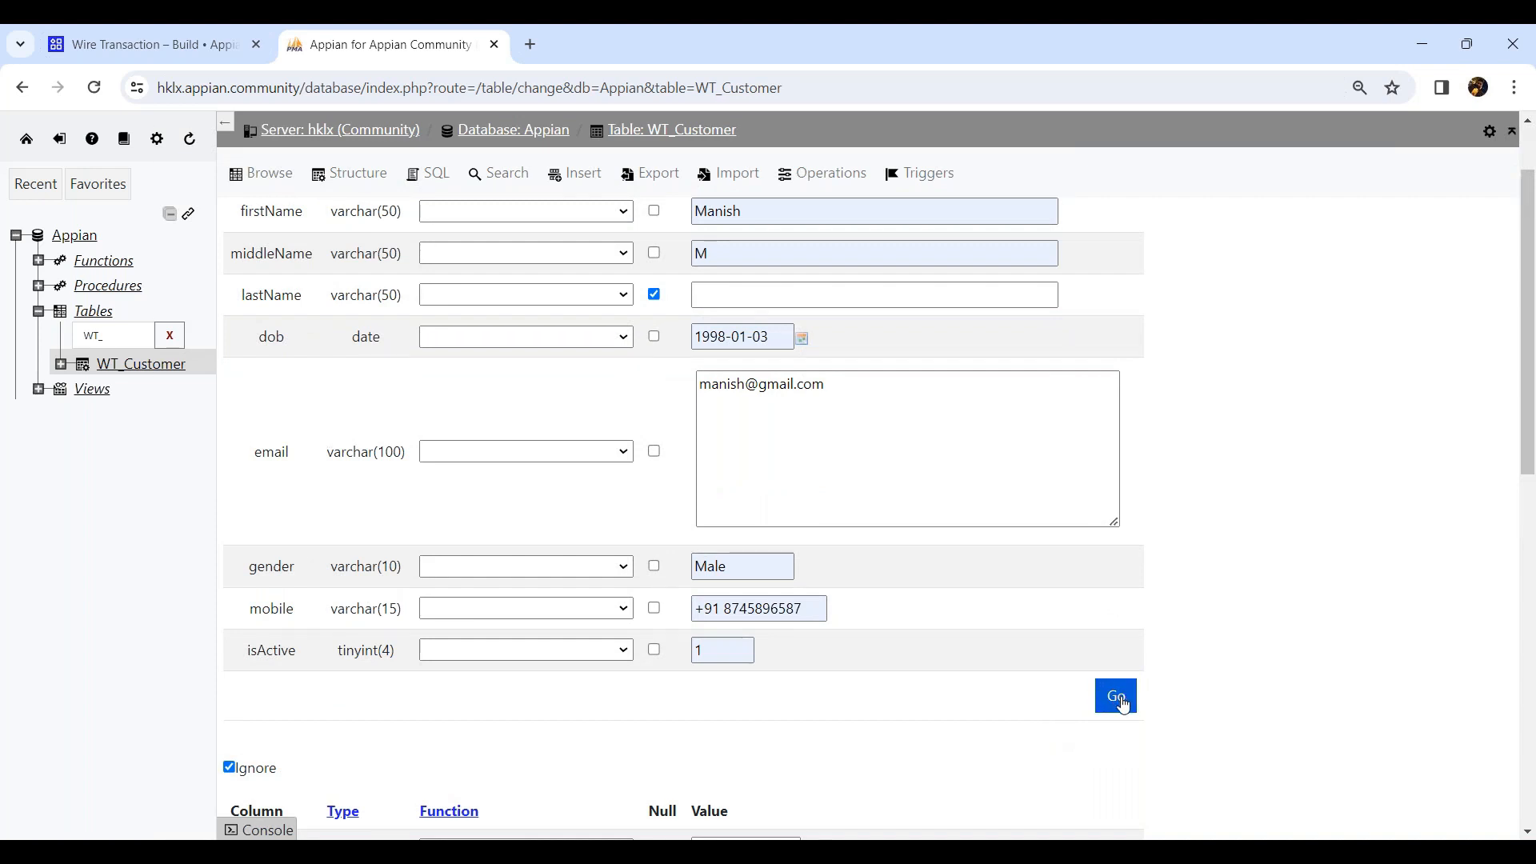
click(1121, 706)
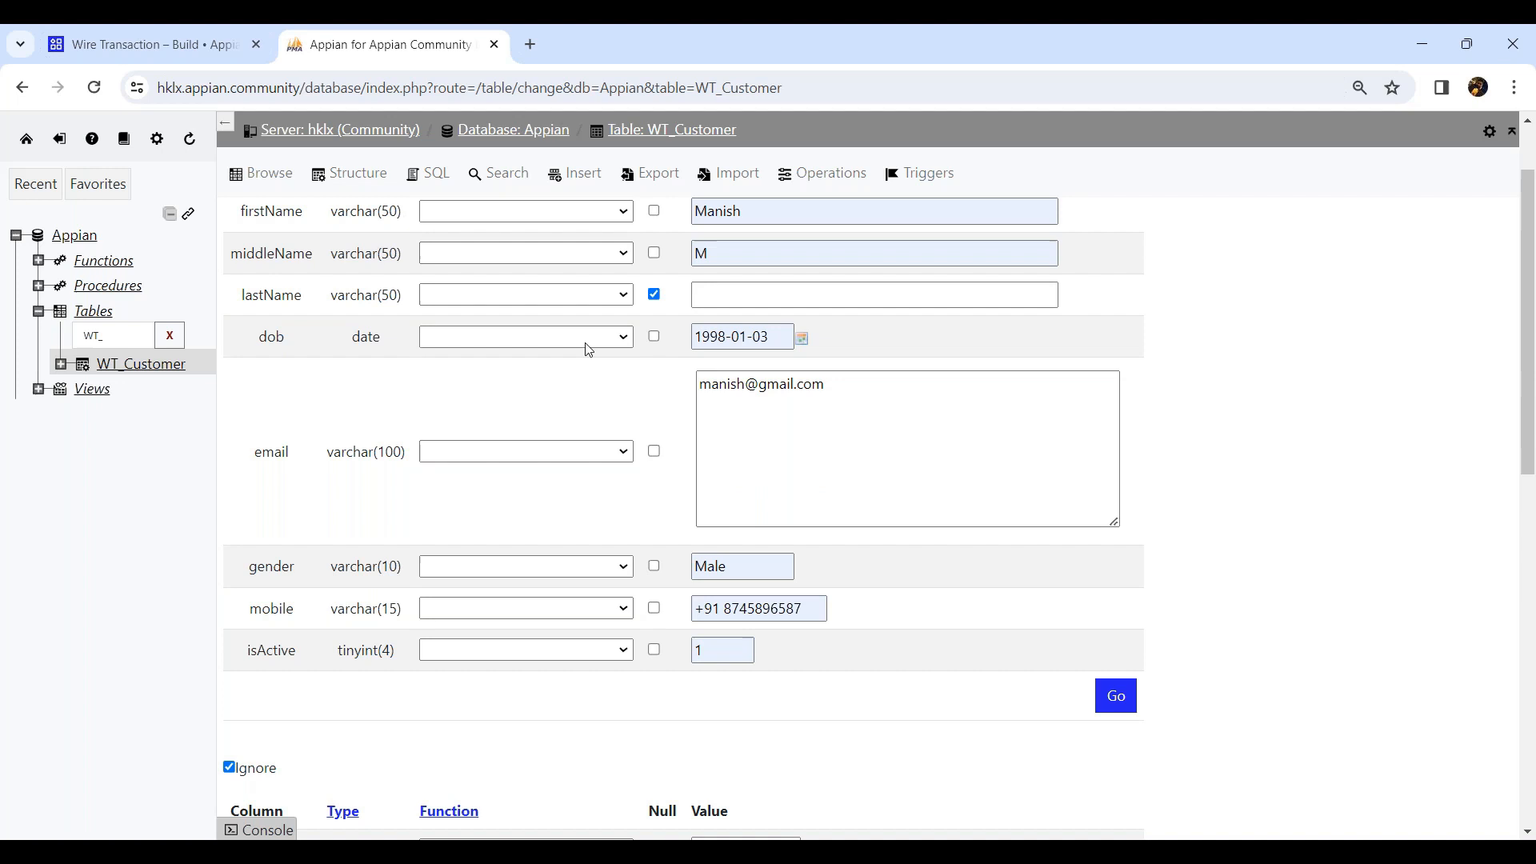
scroll(774, 584, up, 1)
scroll(774, 590, down, 9)
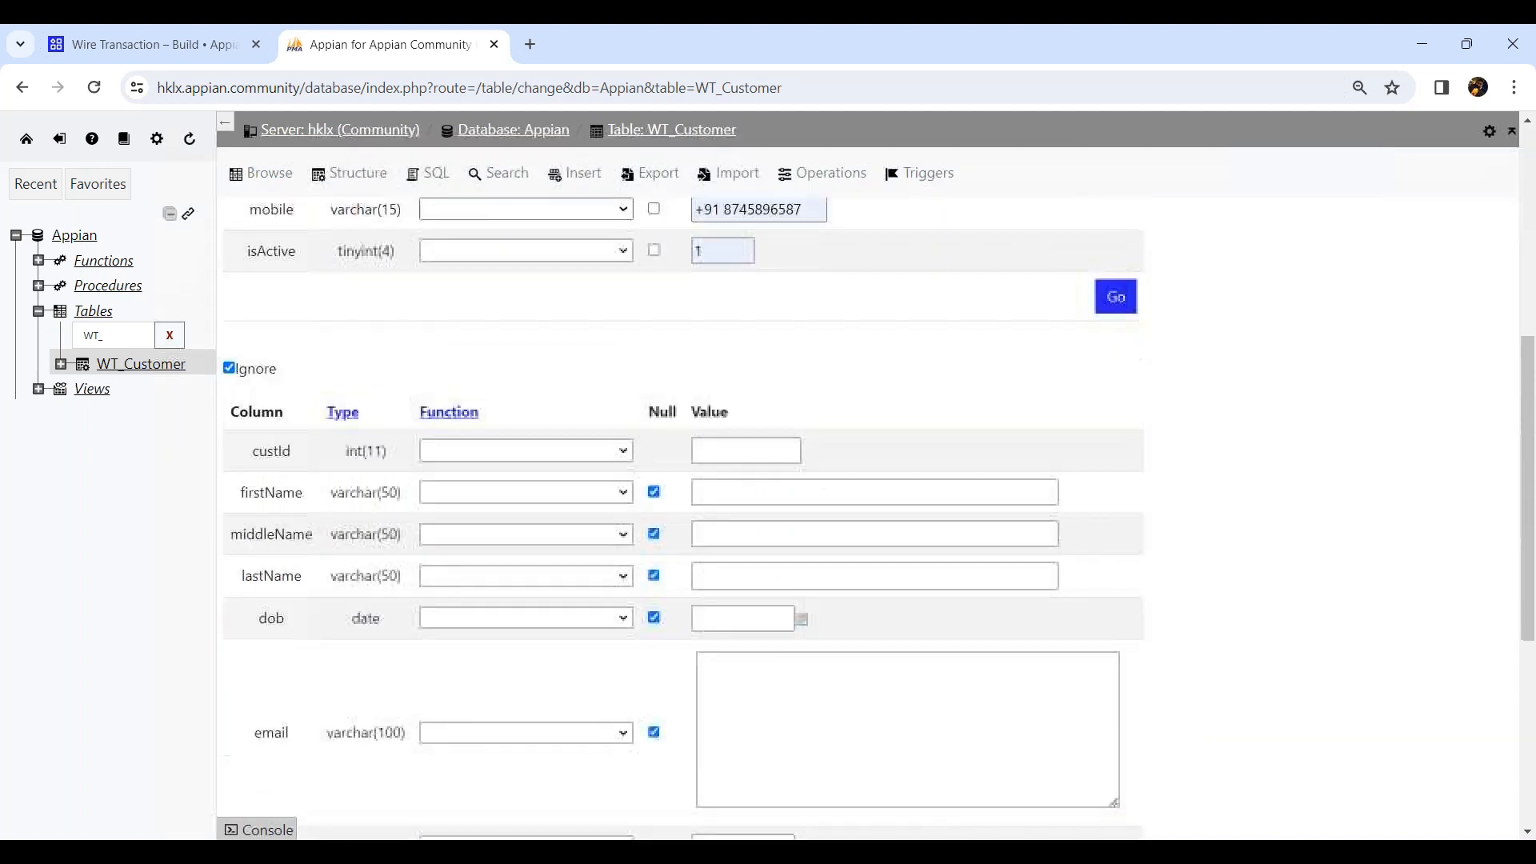
Preview the SQL for the row insertion.
scroll(305, 685, up, 5)
scroll(305, 686, down, 4)
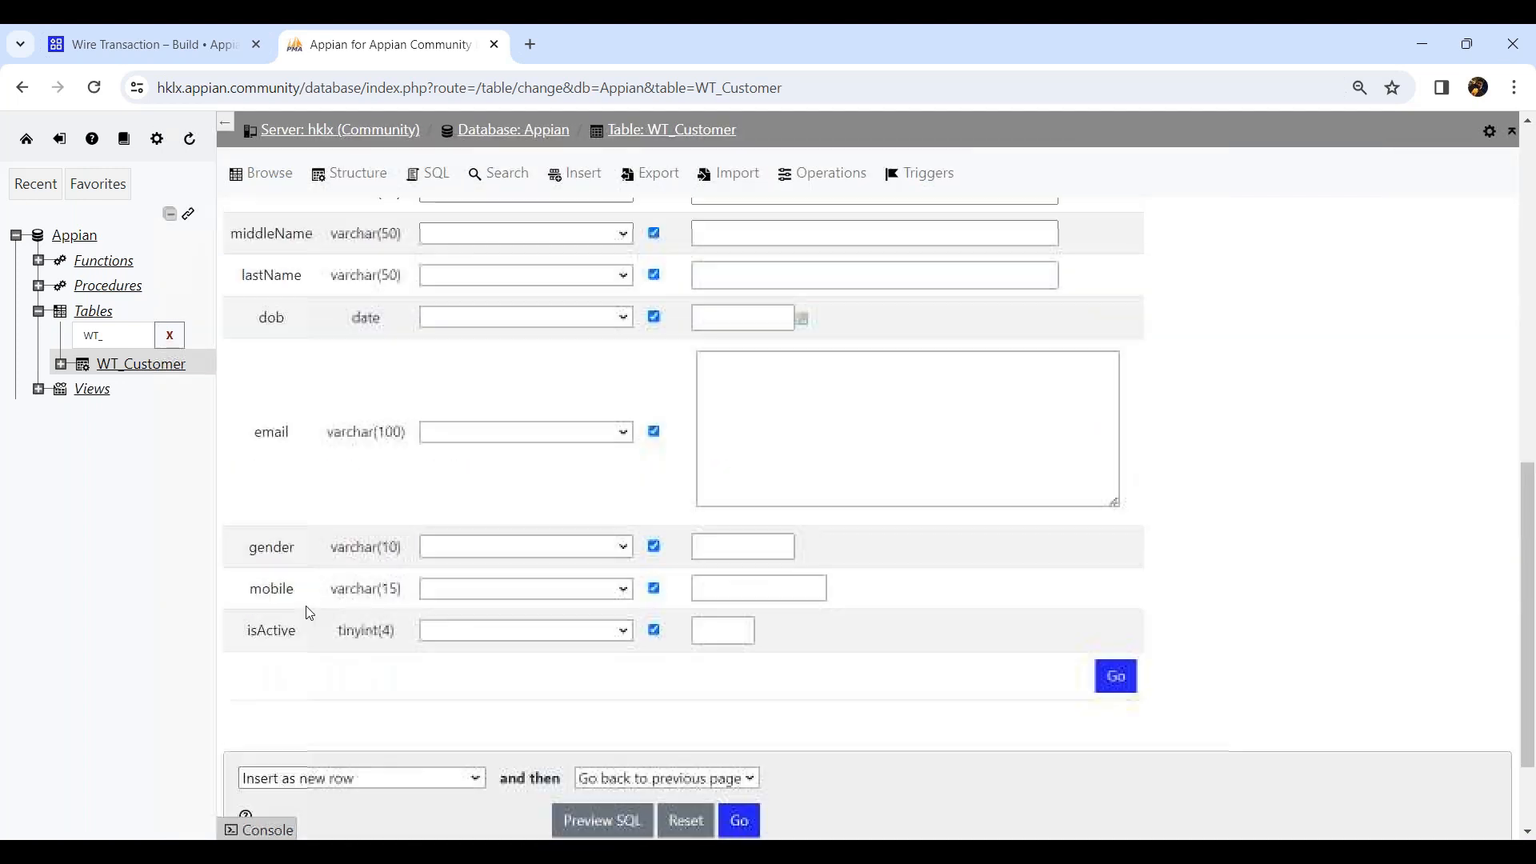
scroll(305, 685, down, 2)
click(624, 698)
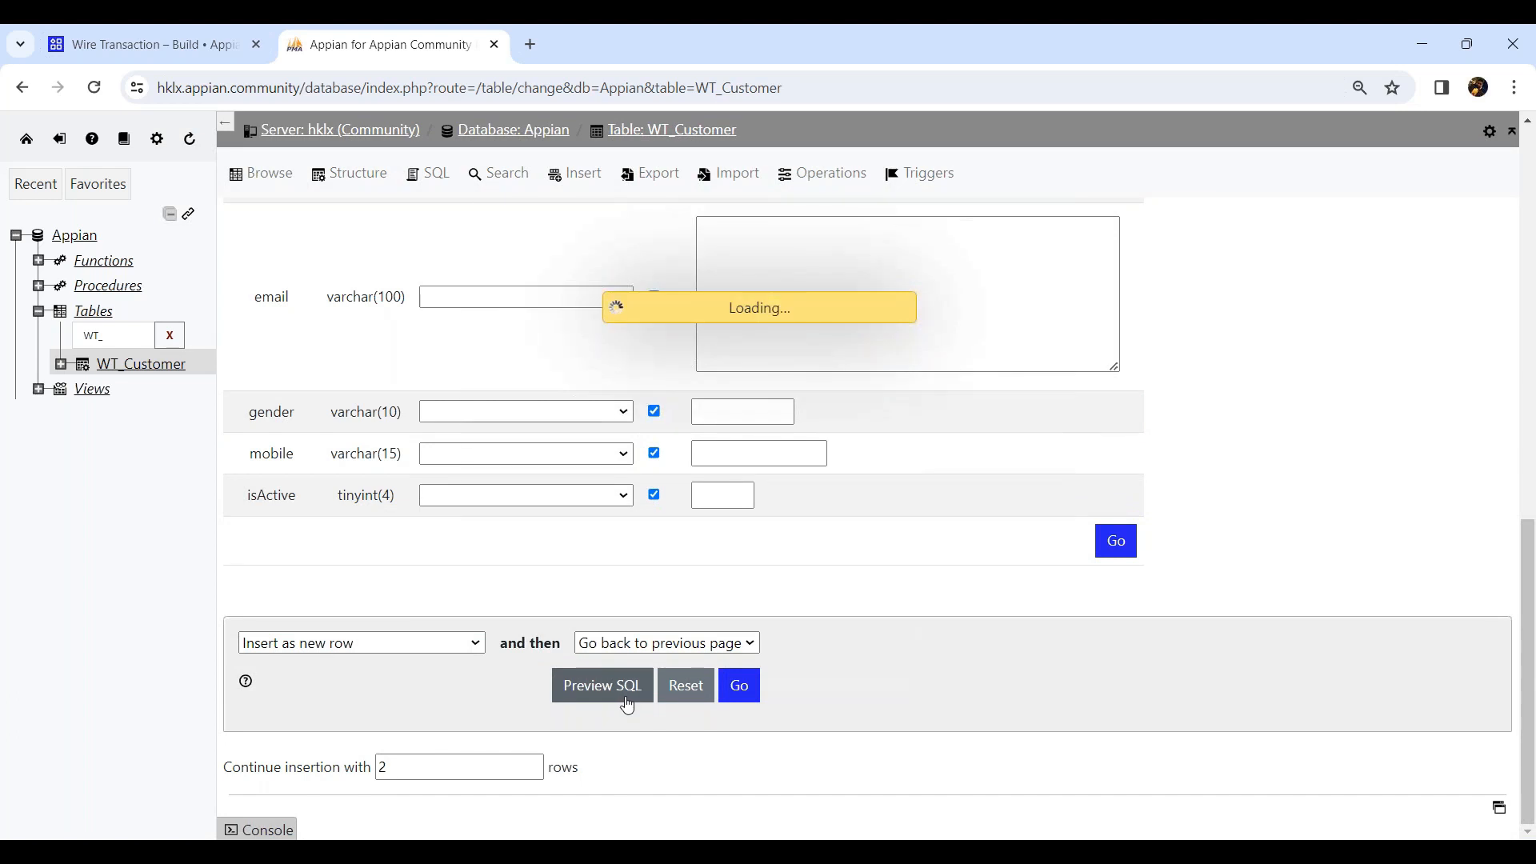
drag(572, 232, 608, 342)
click(949, 399)
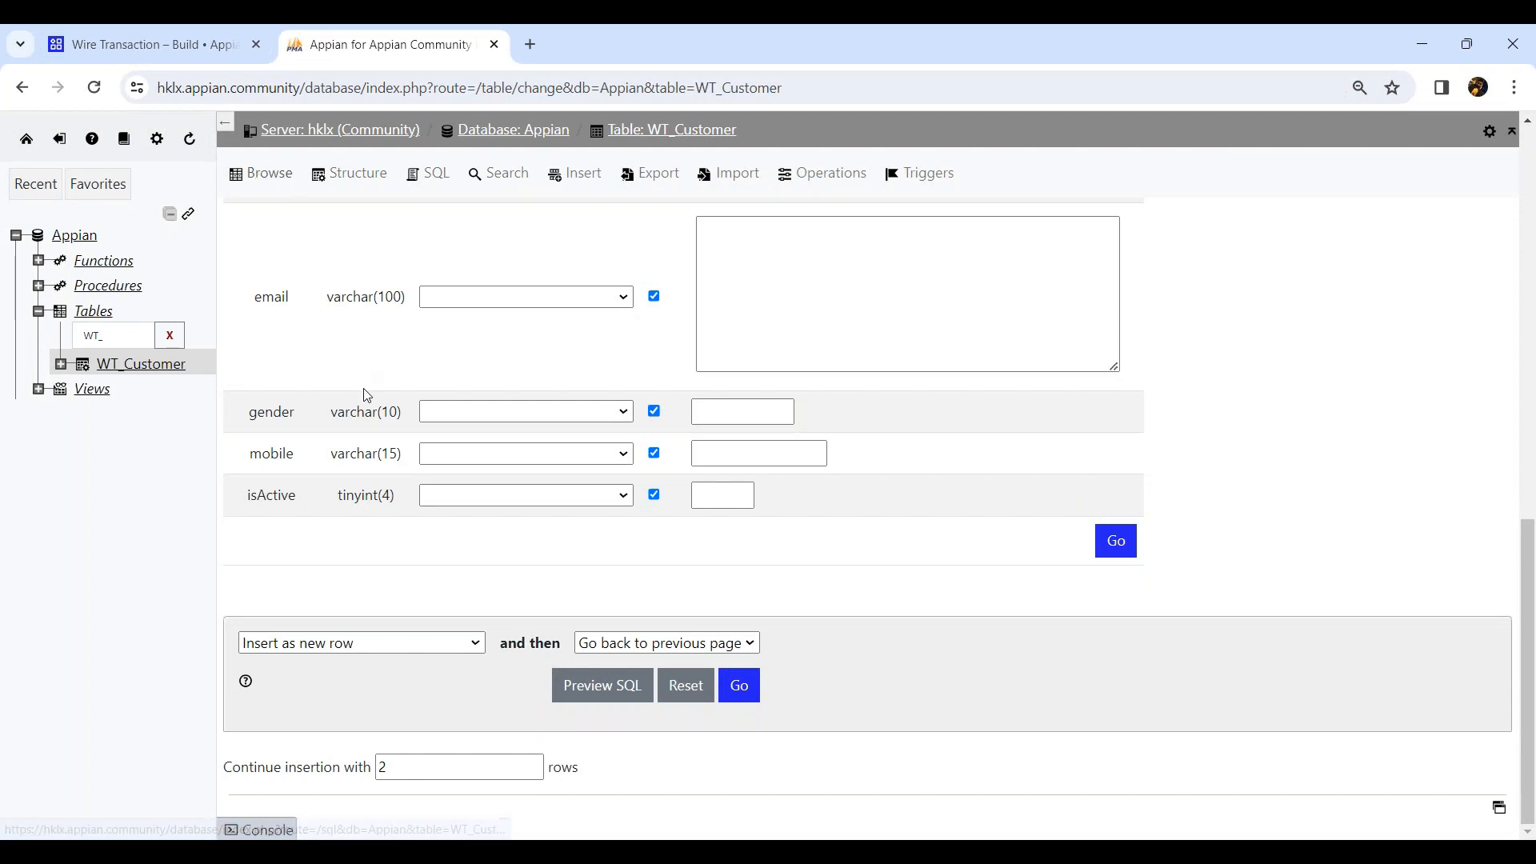
Reopen the WT_Customer table, run the copied INSERT statement for the first customer in its SQL query box, and browse the rows.
click(93, 87)
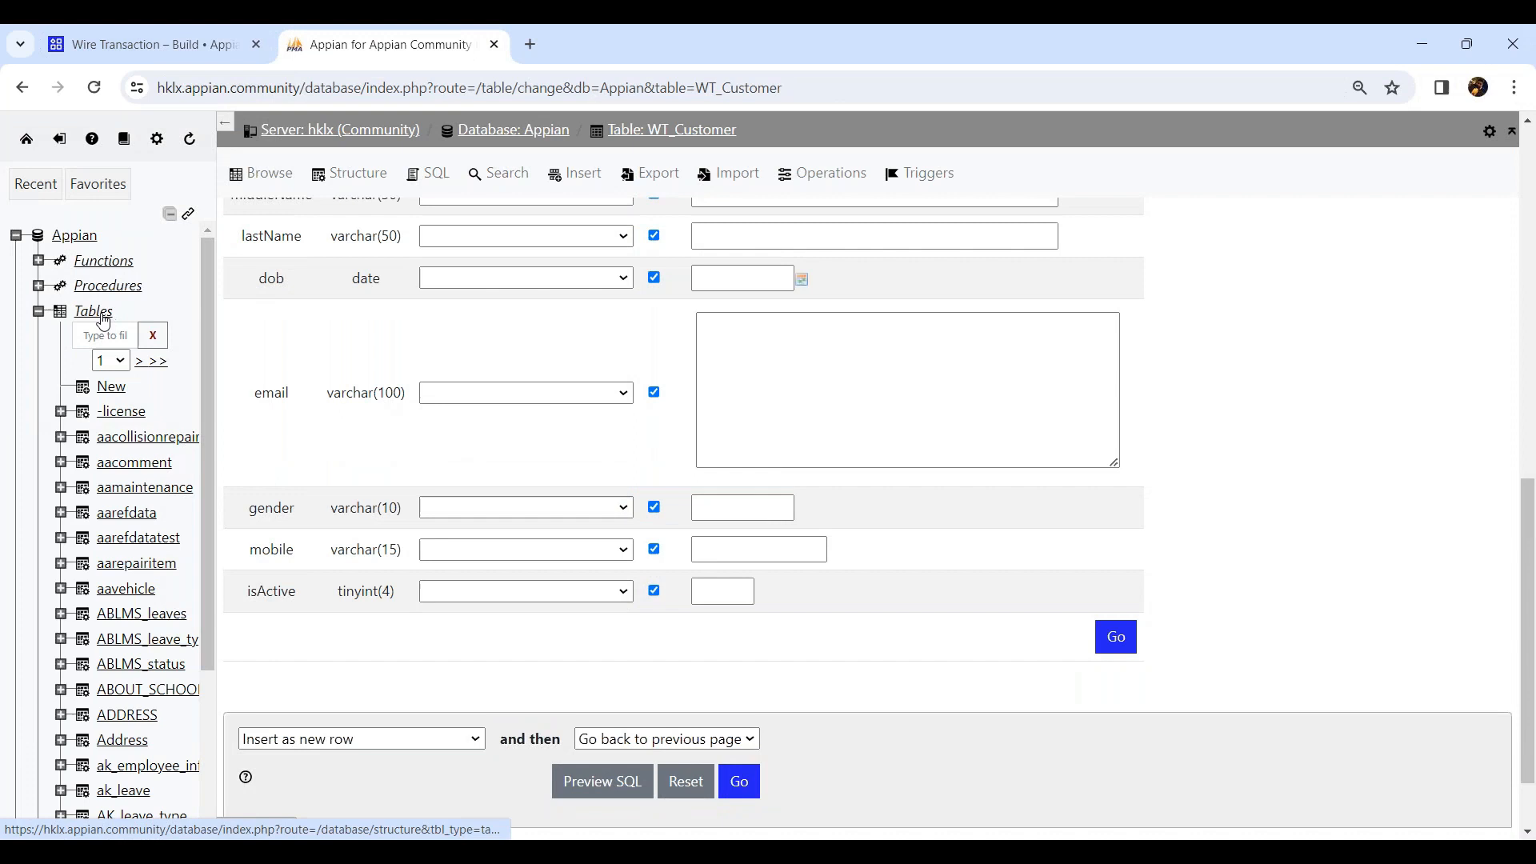
click(97, 334)
text(WT)
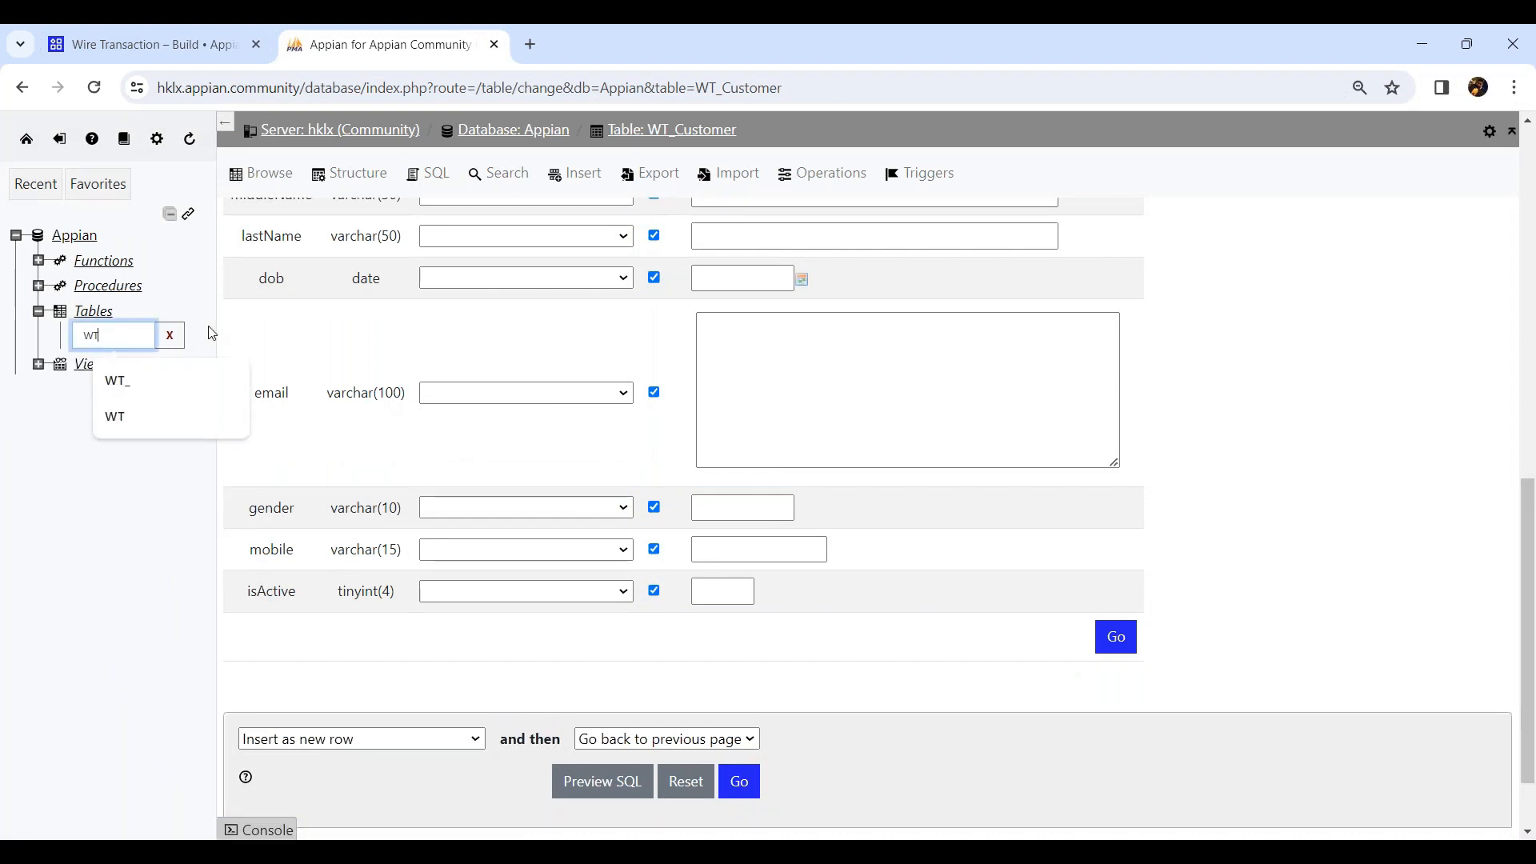
text(_Cus)
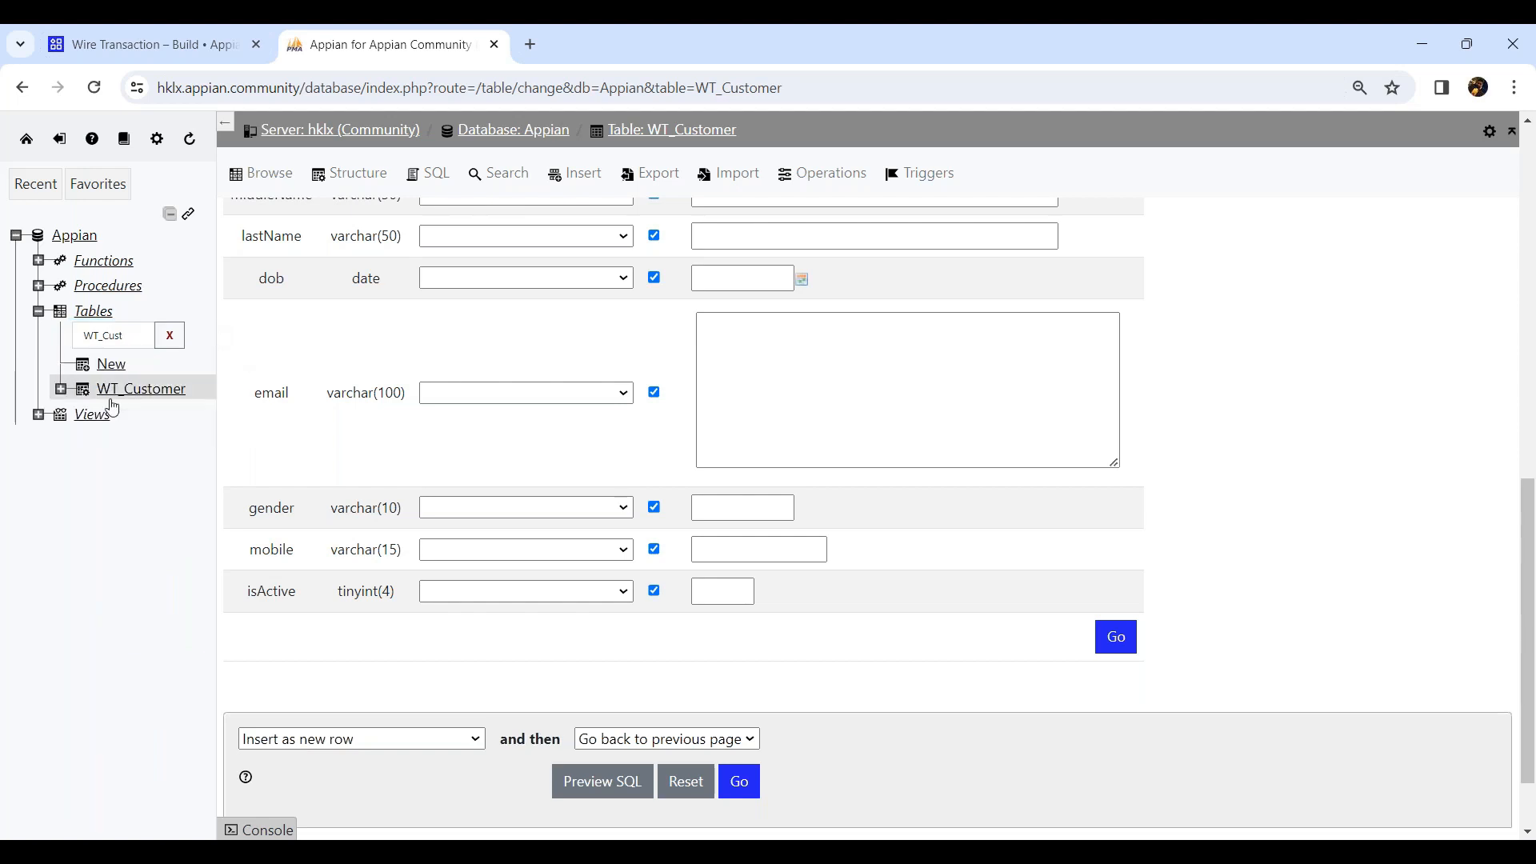
click(123, 391)
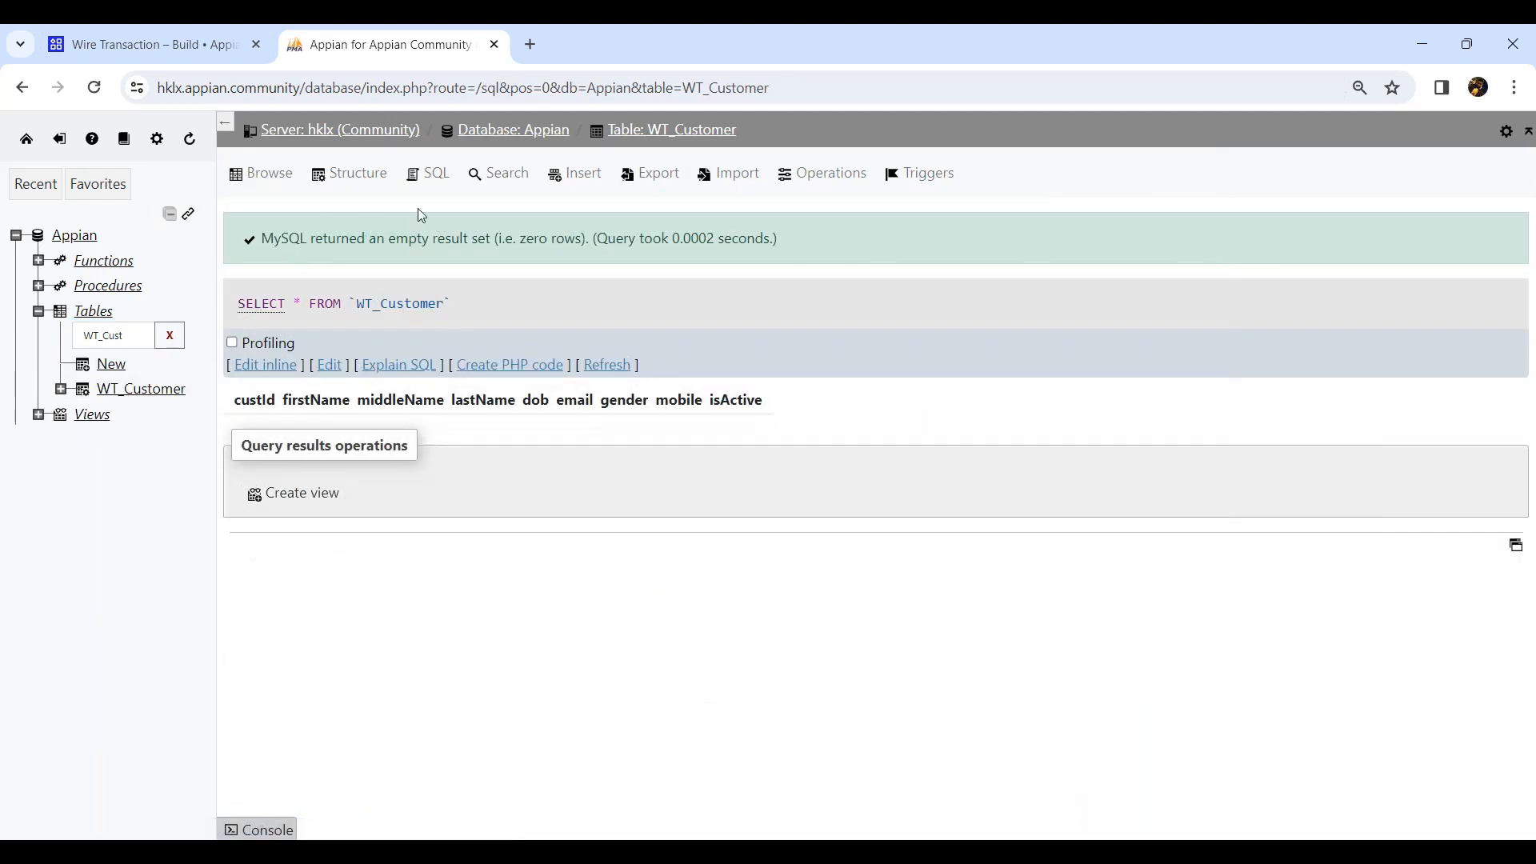
click(584, 180)
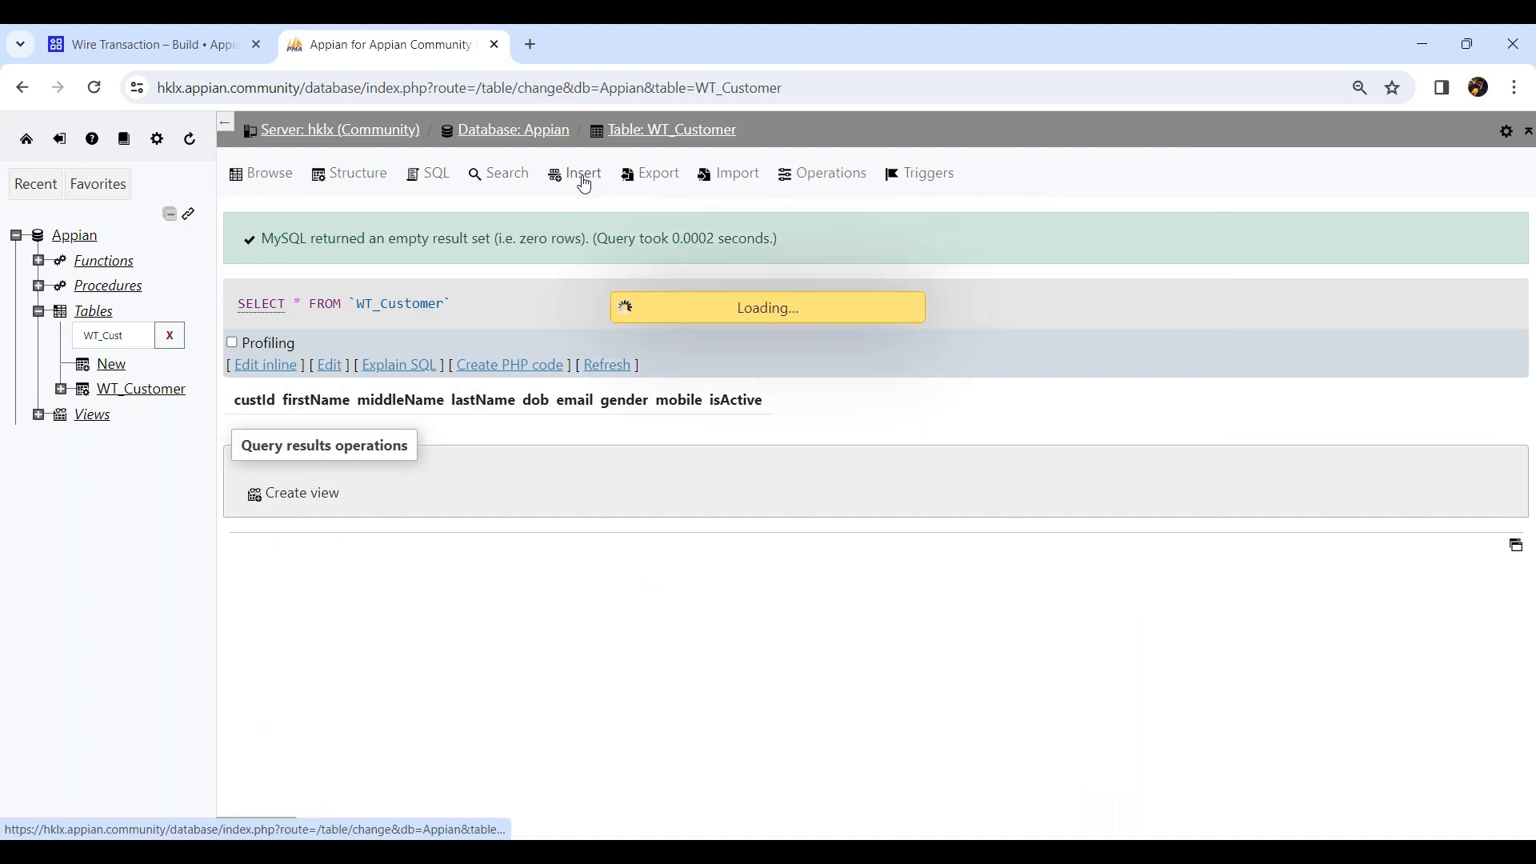
click(435, 181)
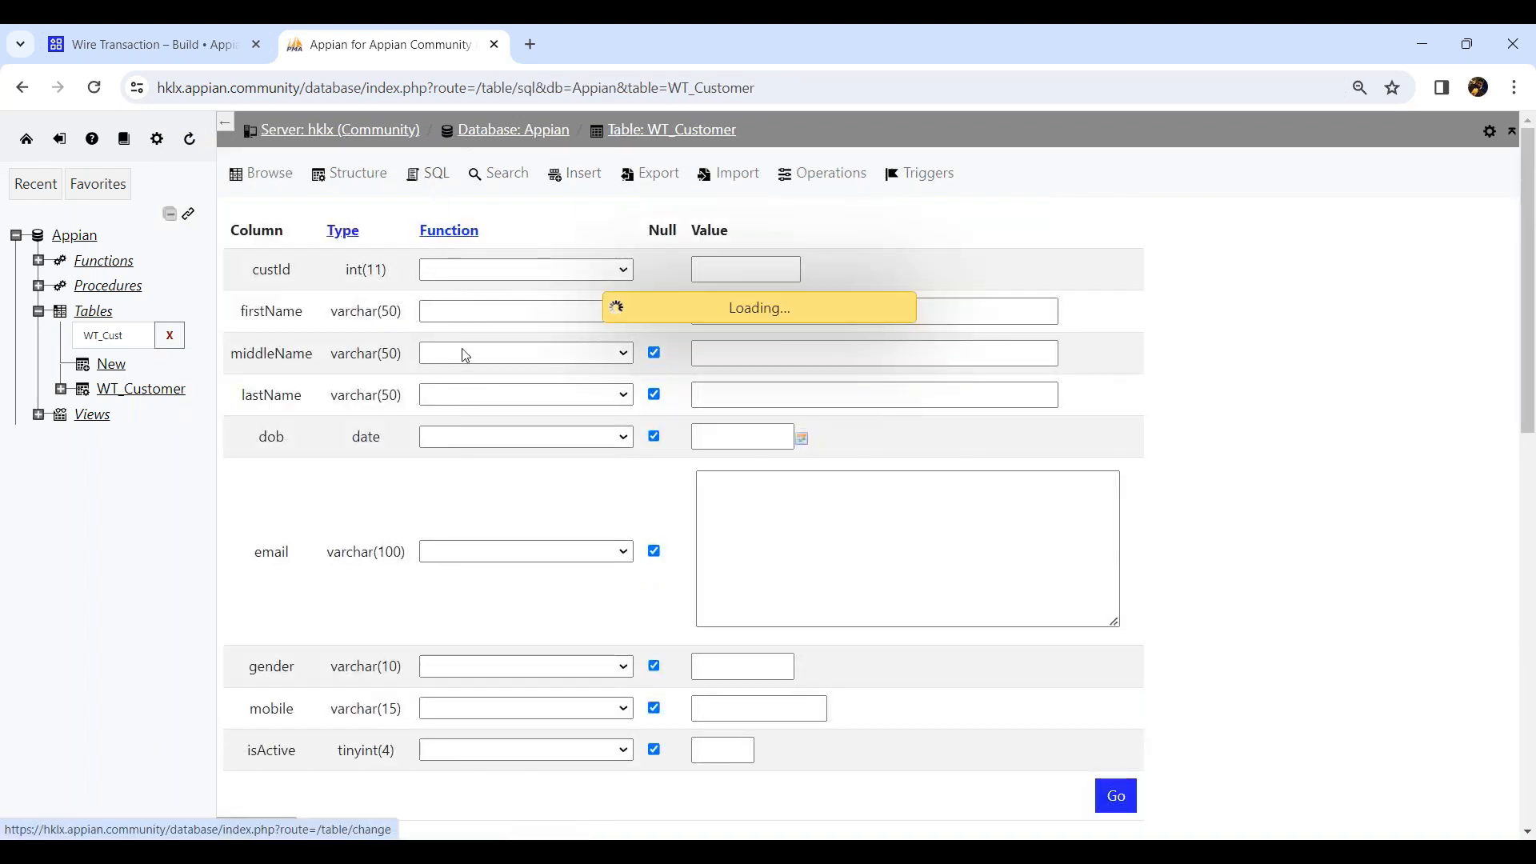
key(ctrl+a)
key(ctrl+v)
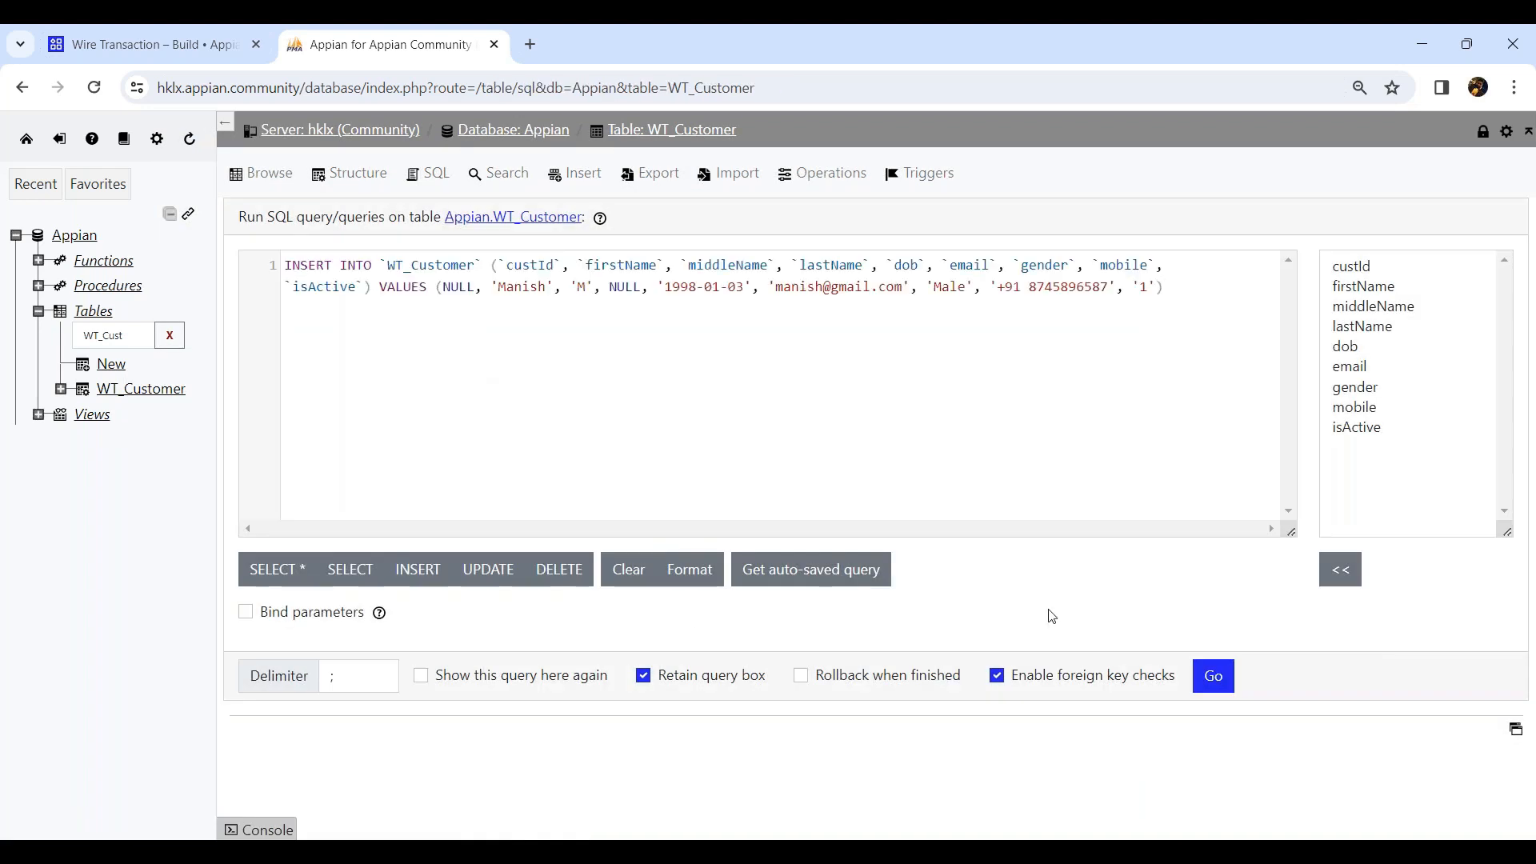
click(1210, 678)
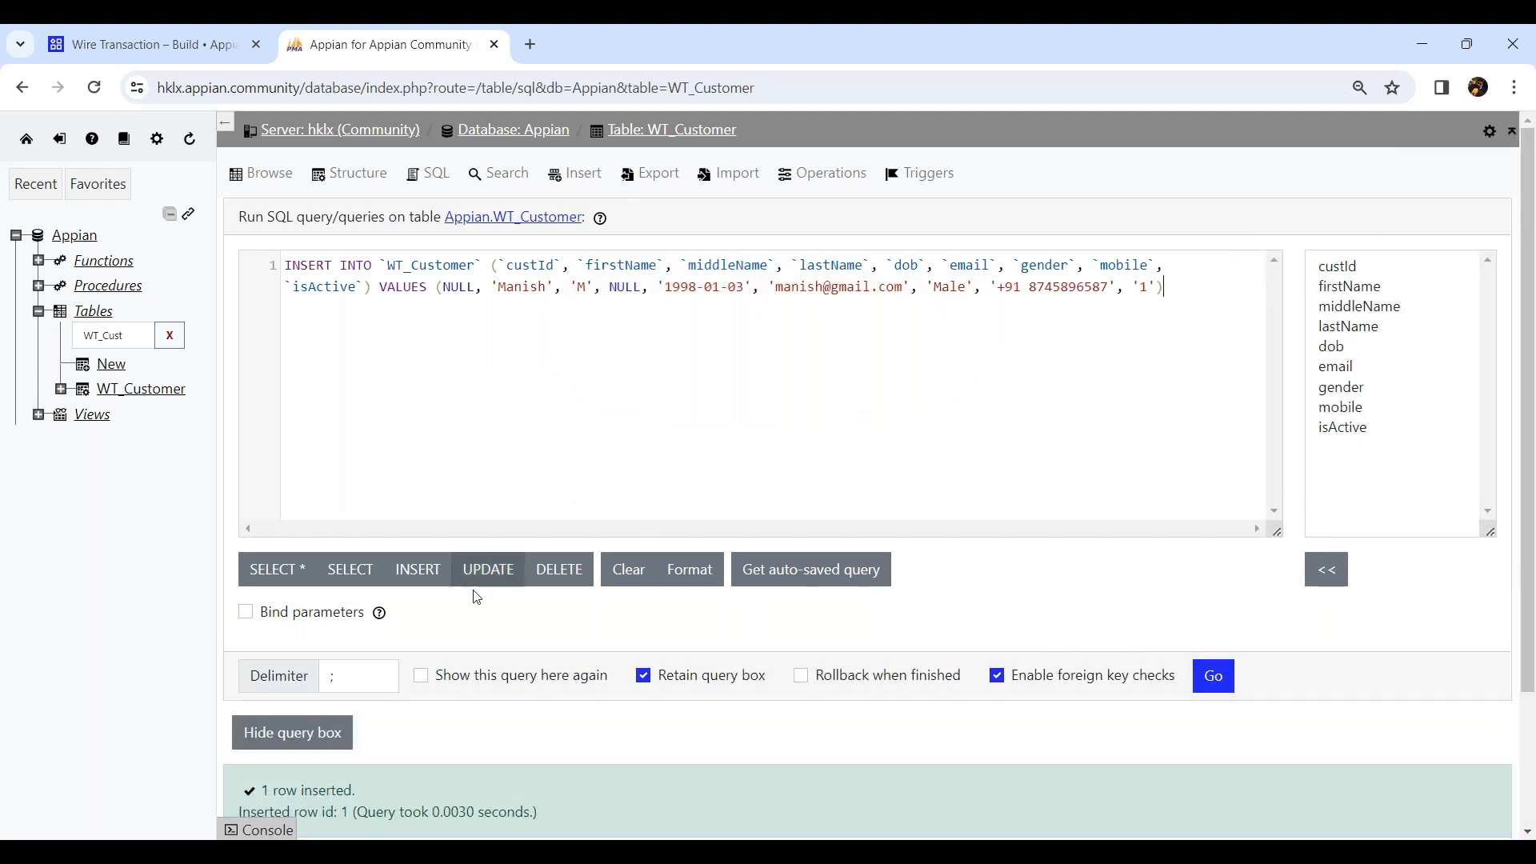
scroll(469, 592, down, 2)
click(275, 177)
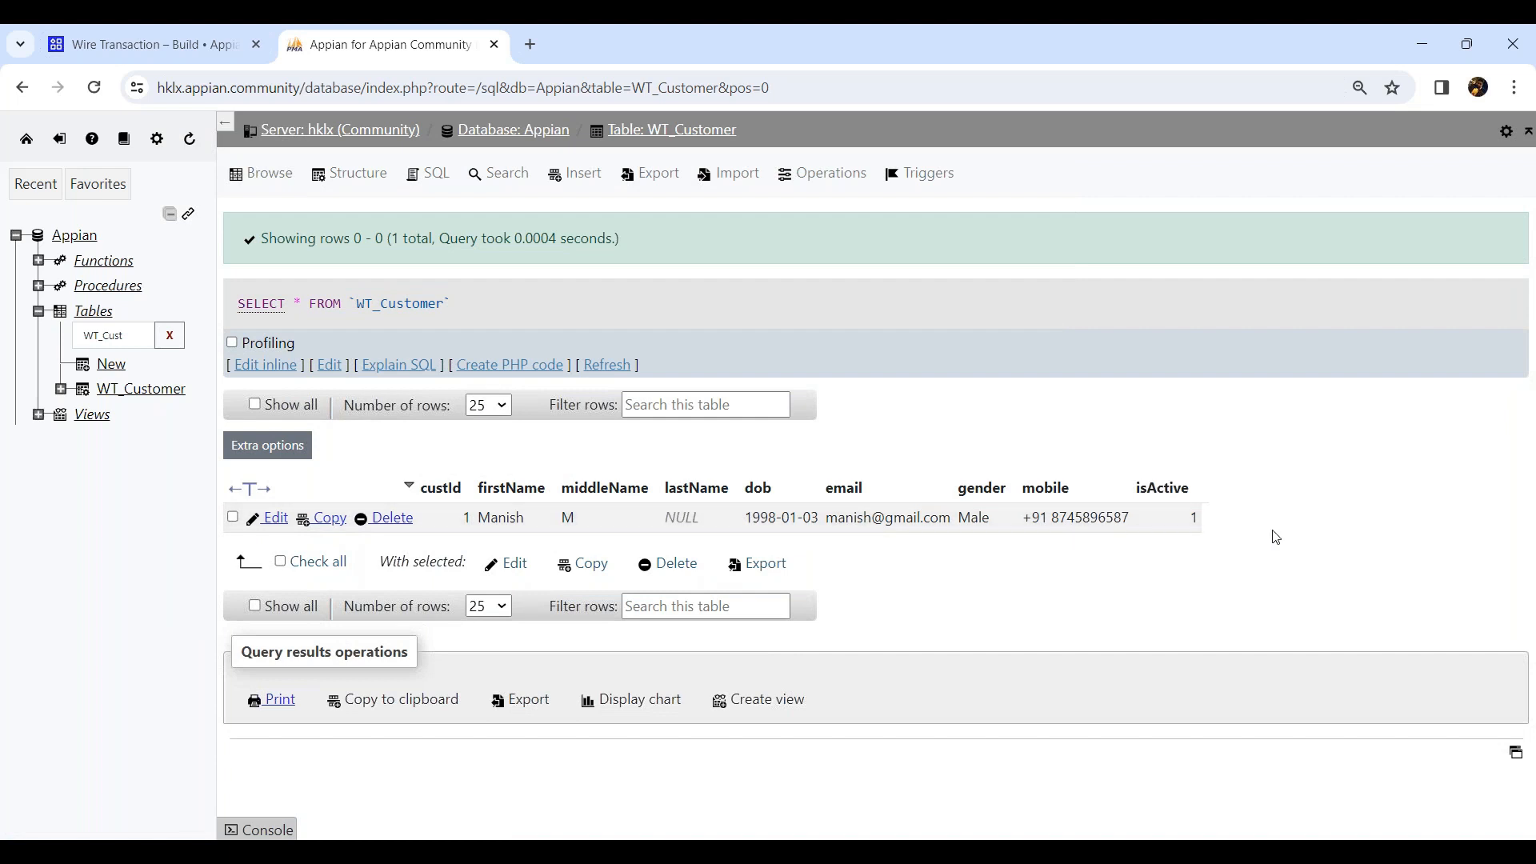
Start inserting a second WT_Customer row with the first name, middle initial M, last name and date of birth 1989-04-02.
click(584, 175)
click(756, 311)
click(820, 427)
click(762, 354)
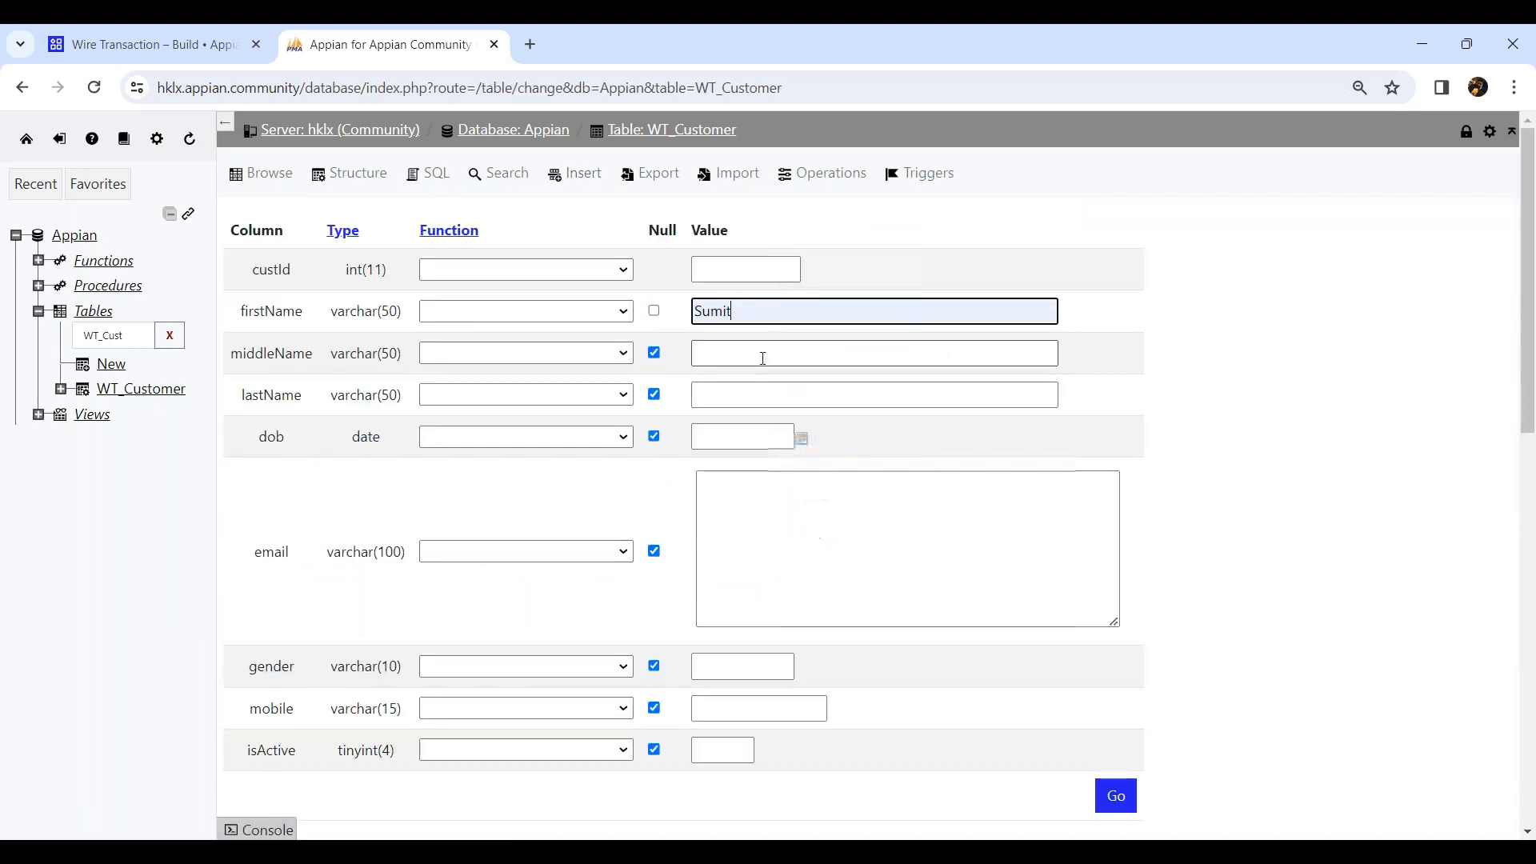
click(815, 438)
click(808, 395)
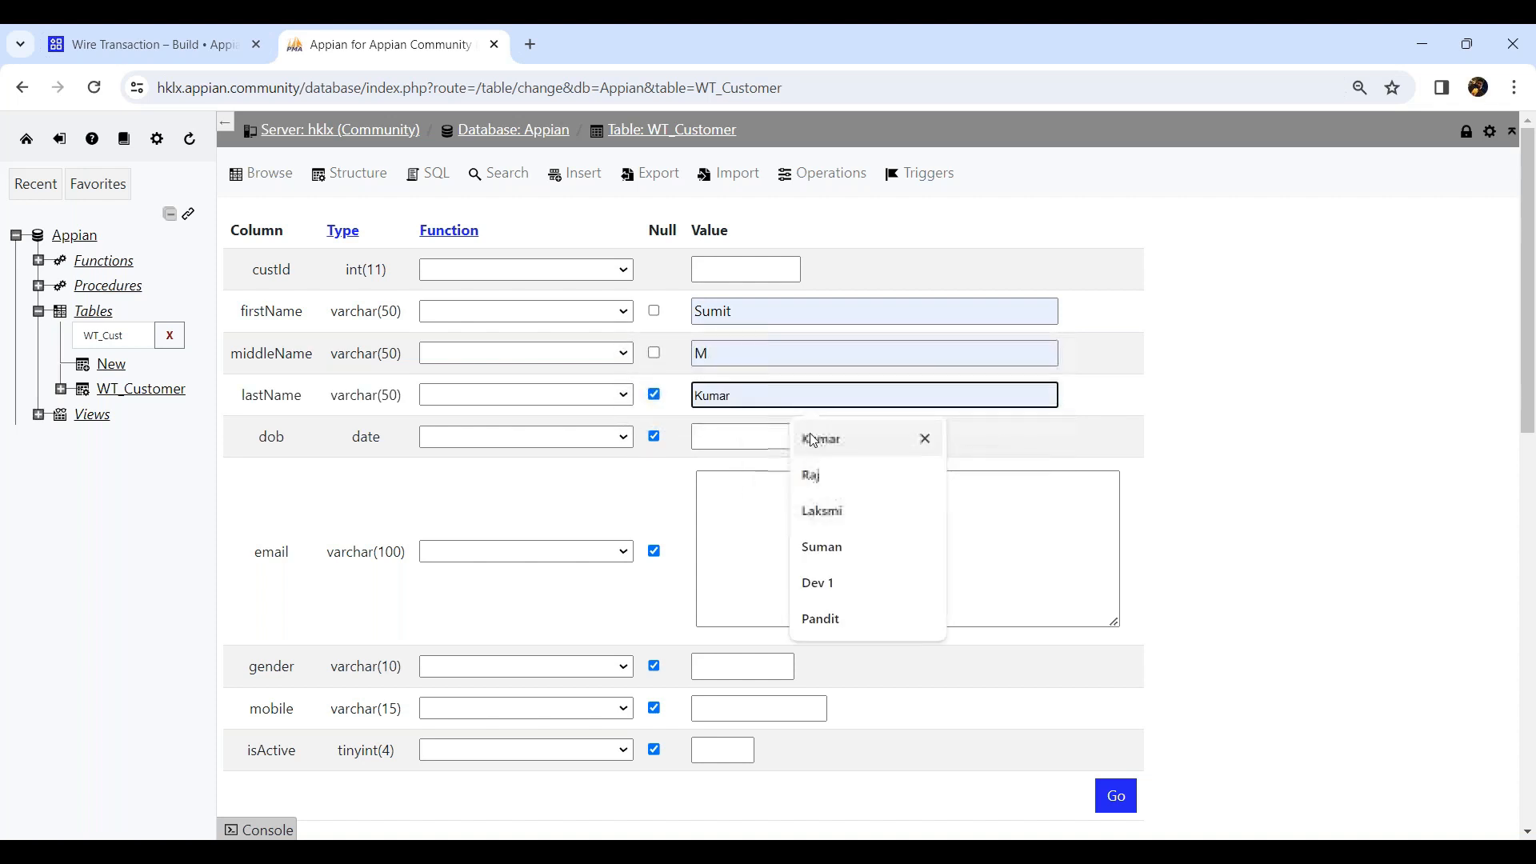
click(812, 474)
click(758, 442)
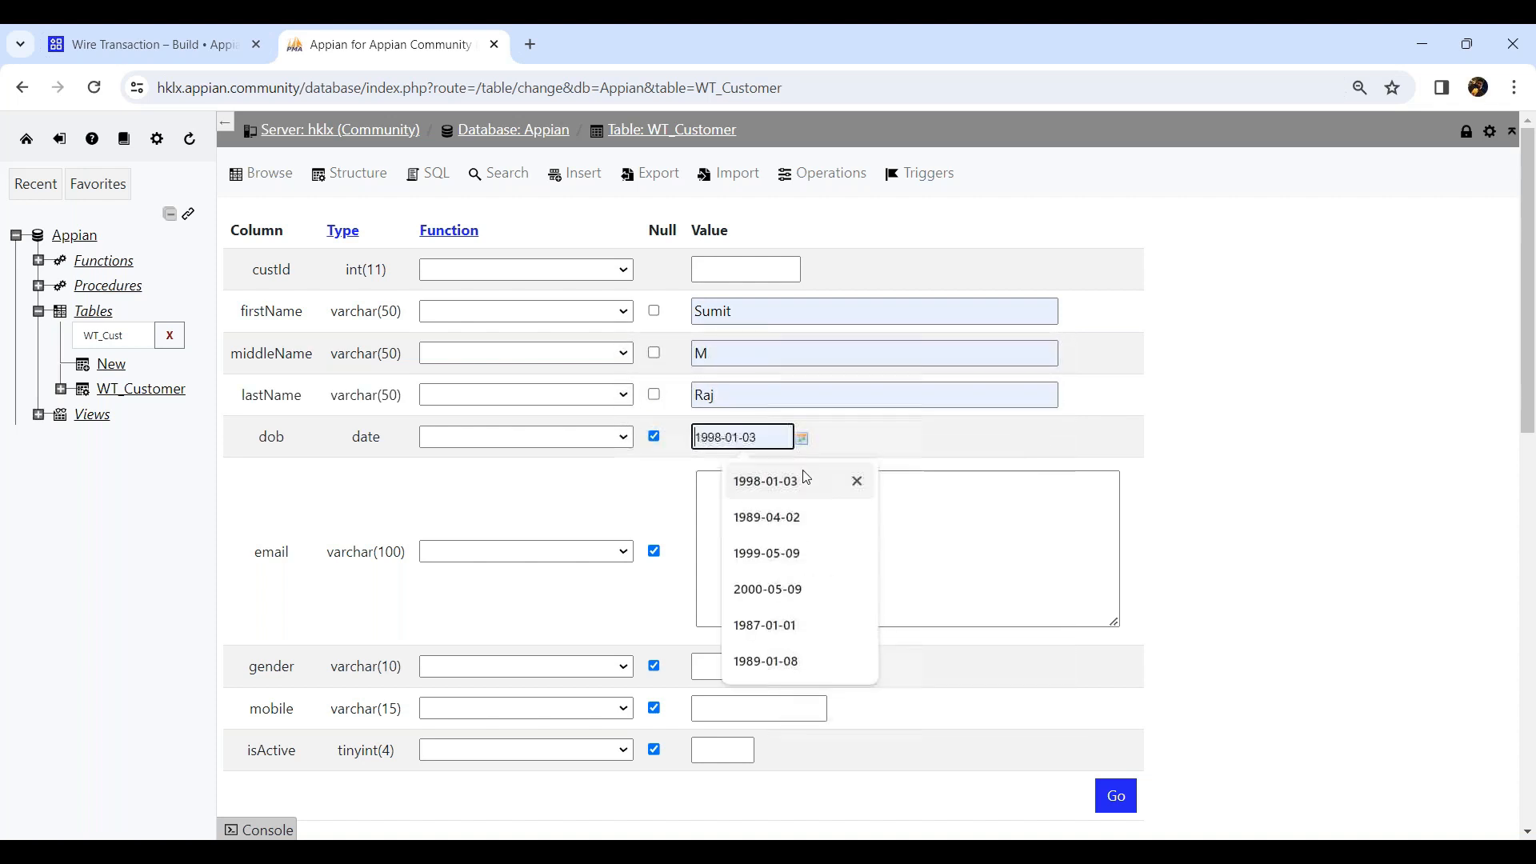
click(772, 518)
Fill in the customer's e-mail, gender Male, mobile number and isActive 1, and submit the new row.
click(782, 526)
click(772, 666)
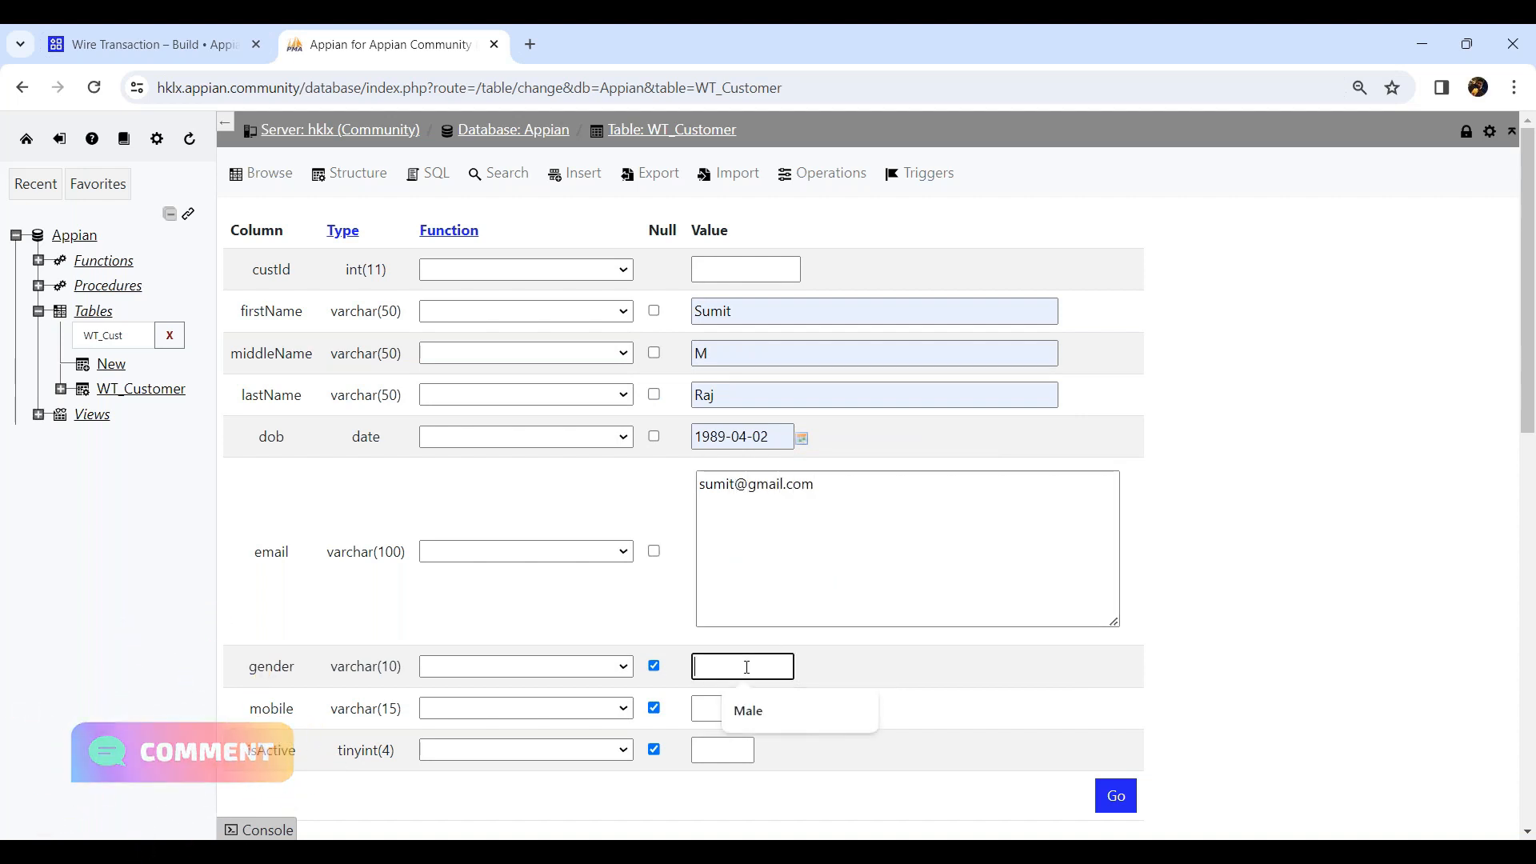
click(744, 710)
click(744, 709)
click(799, 629)
click(722, 749)
text(1)
click(1114, 797)
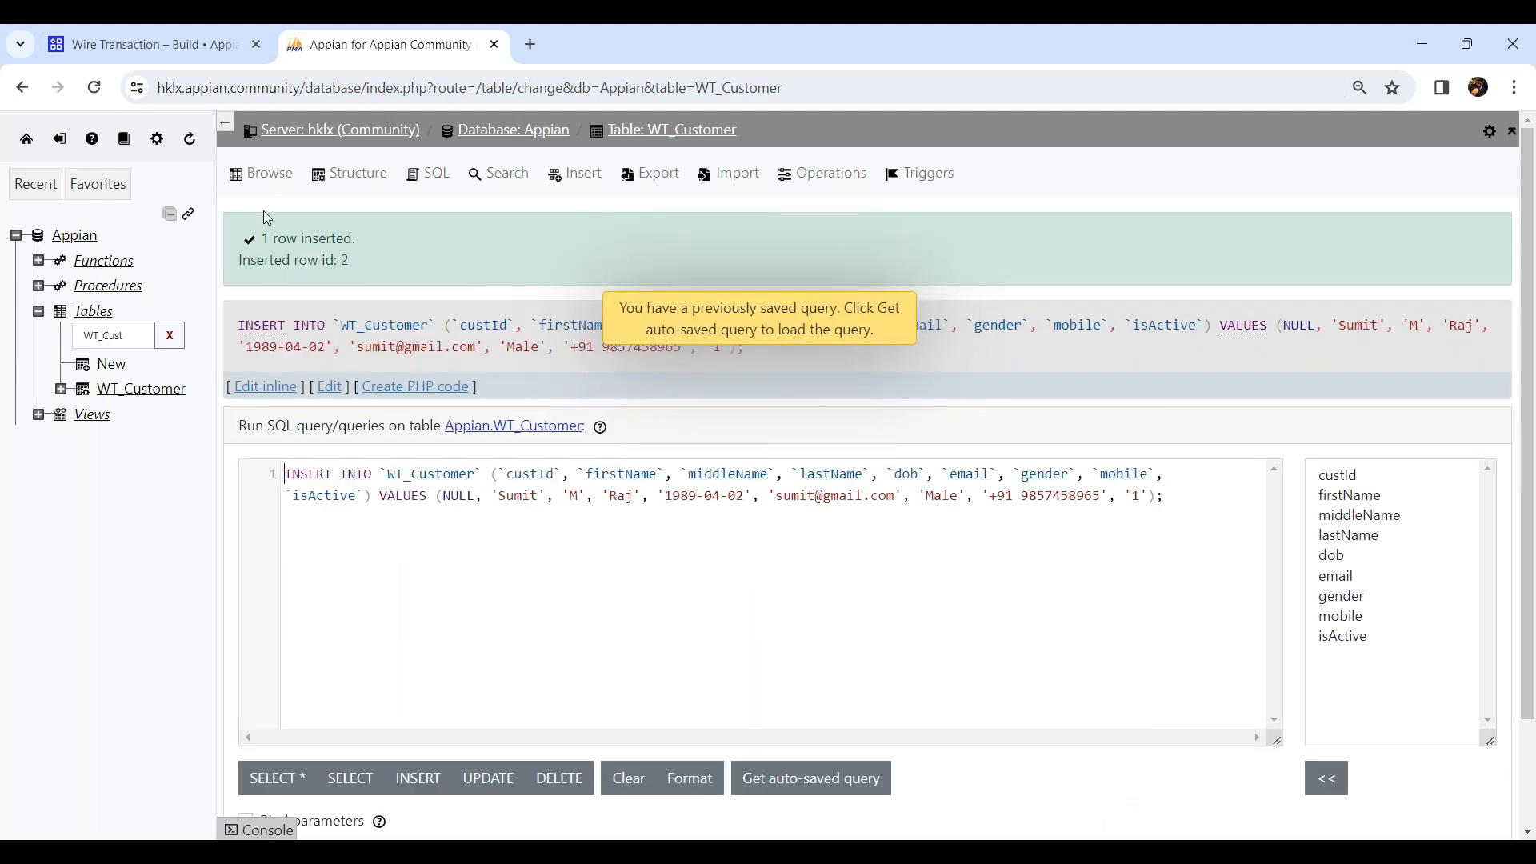
Browse the WT_Customer rows and fill in the first customer's missing last name inline.
click(261, 173)
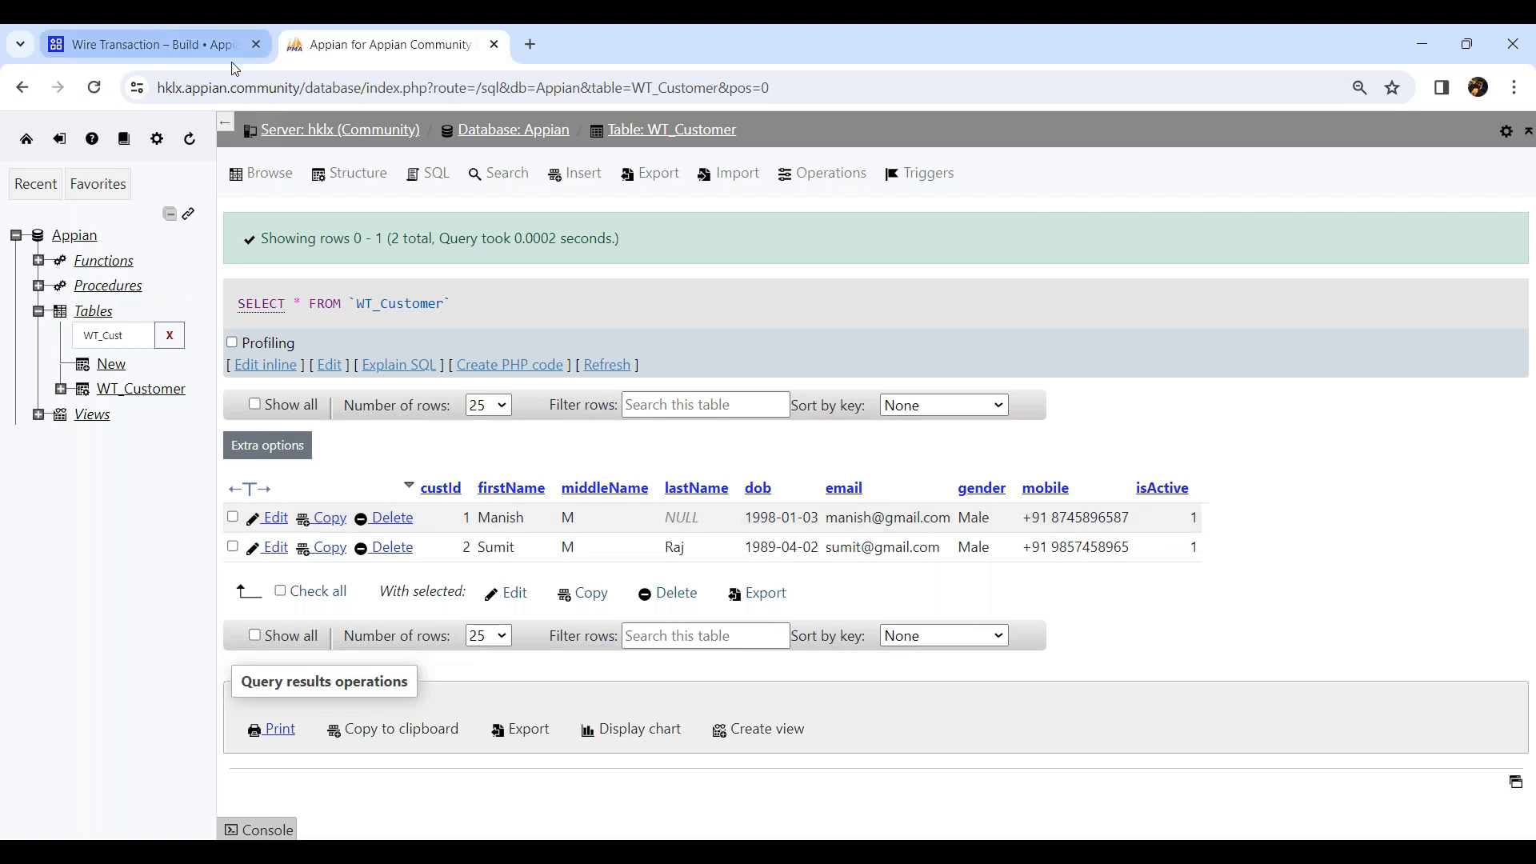
mouse_move(232, 62)
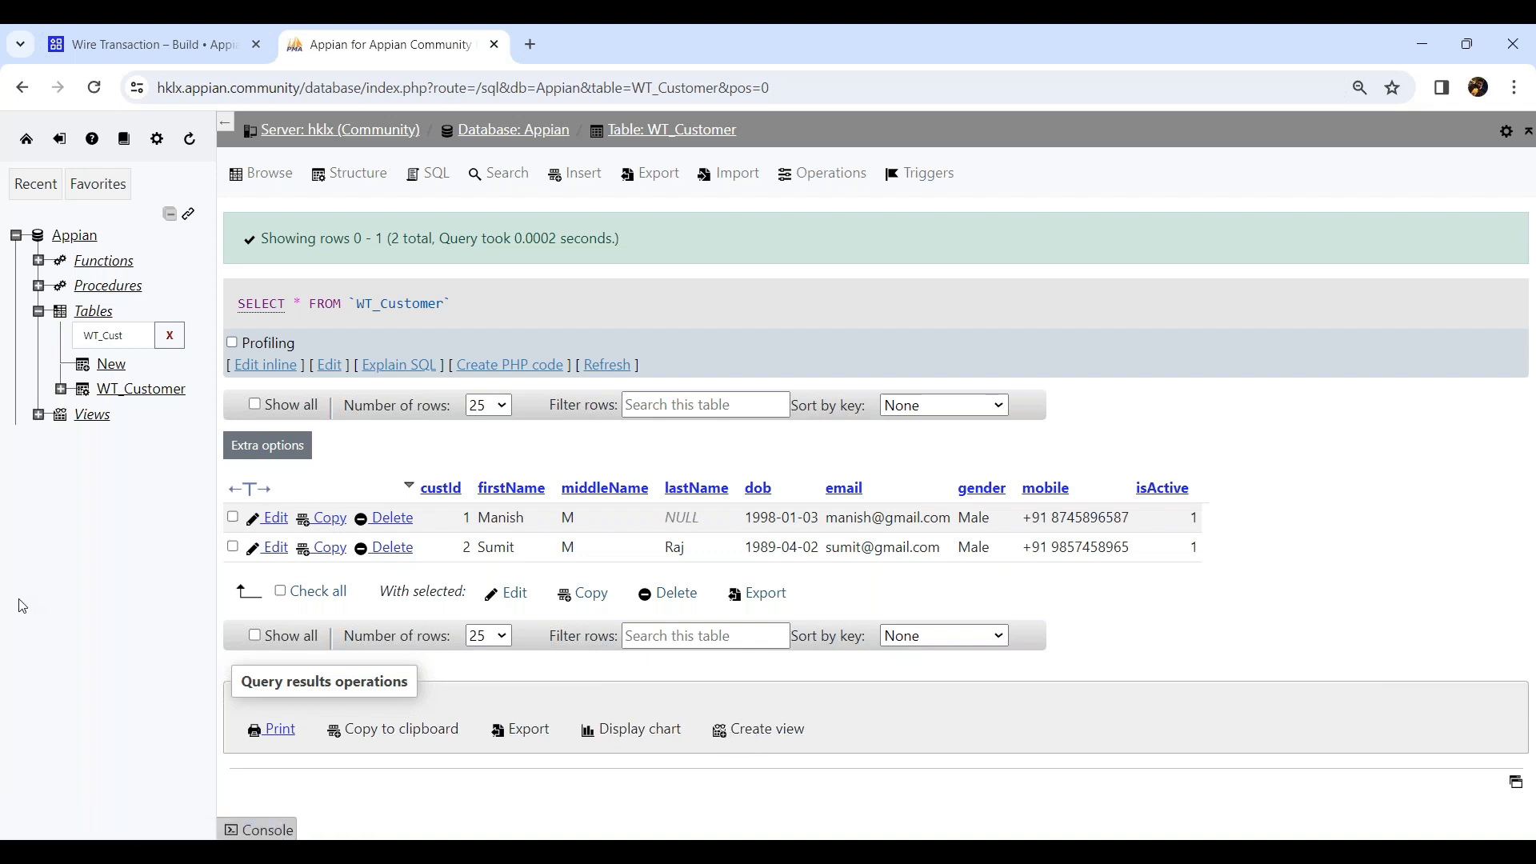
double_click(699, 520)
text(Kumar)
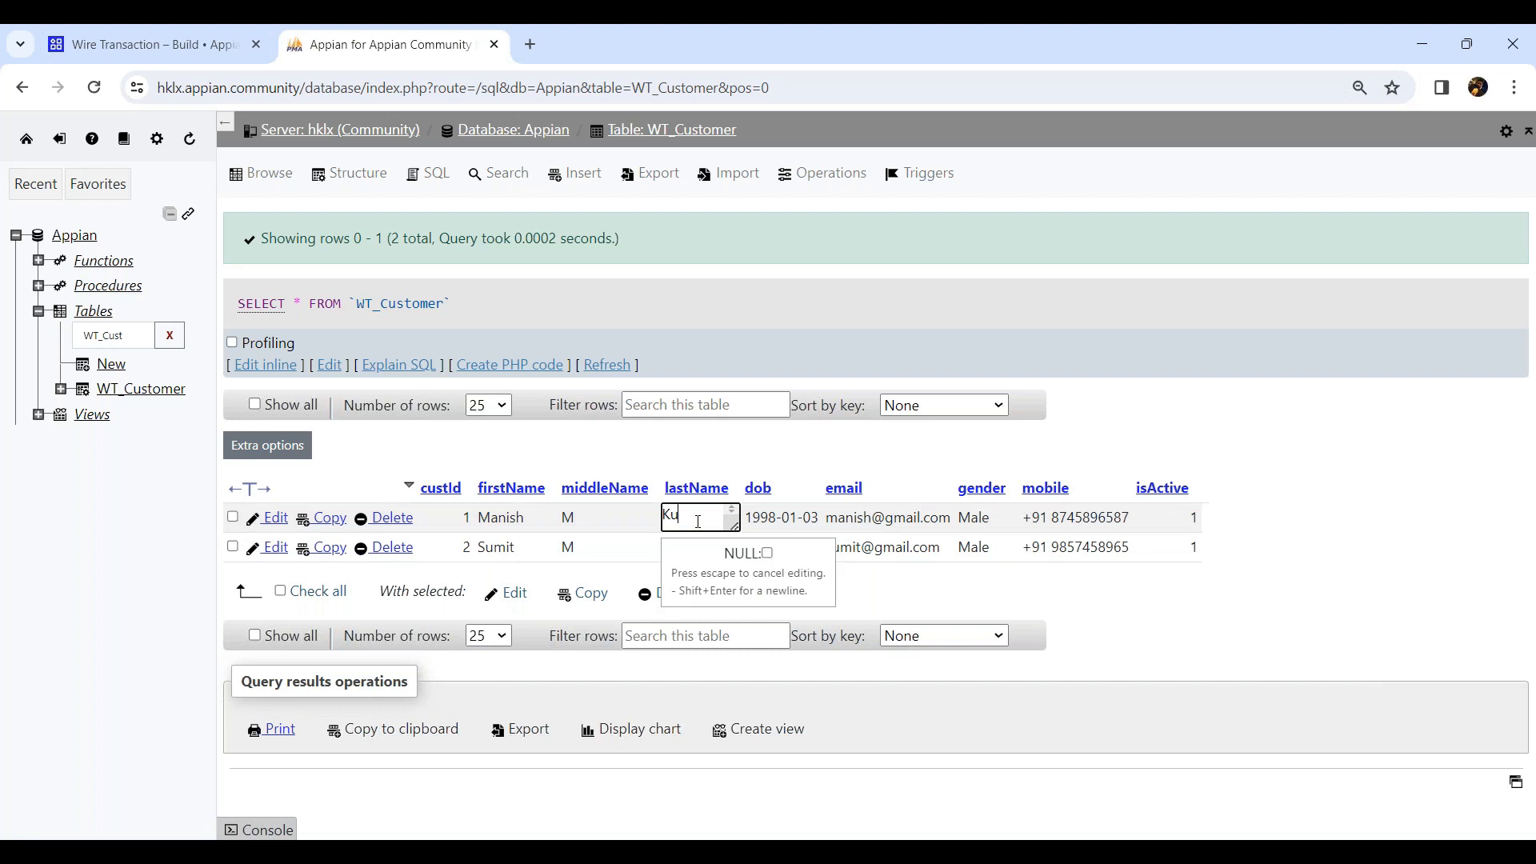
click(1357, 501)
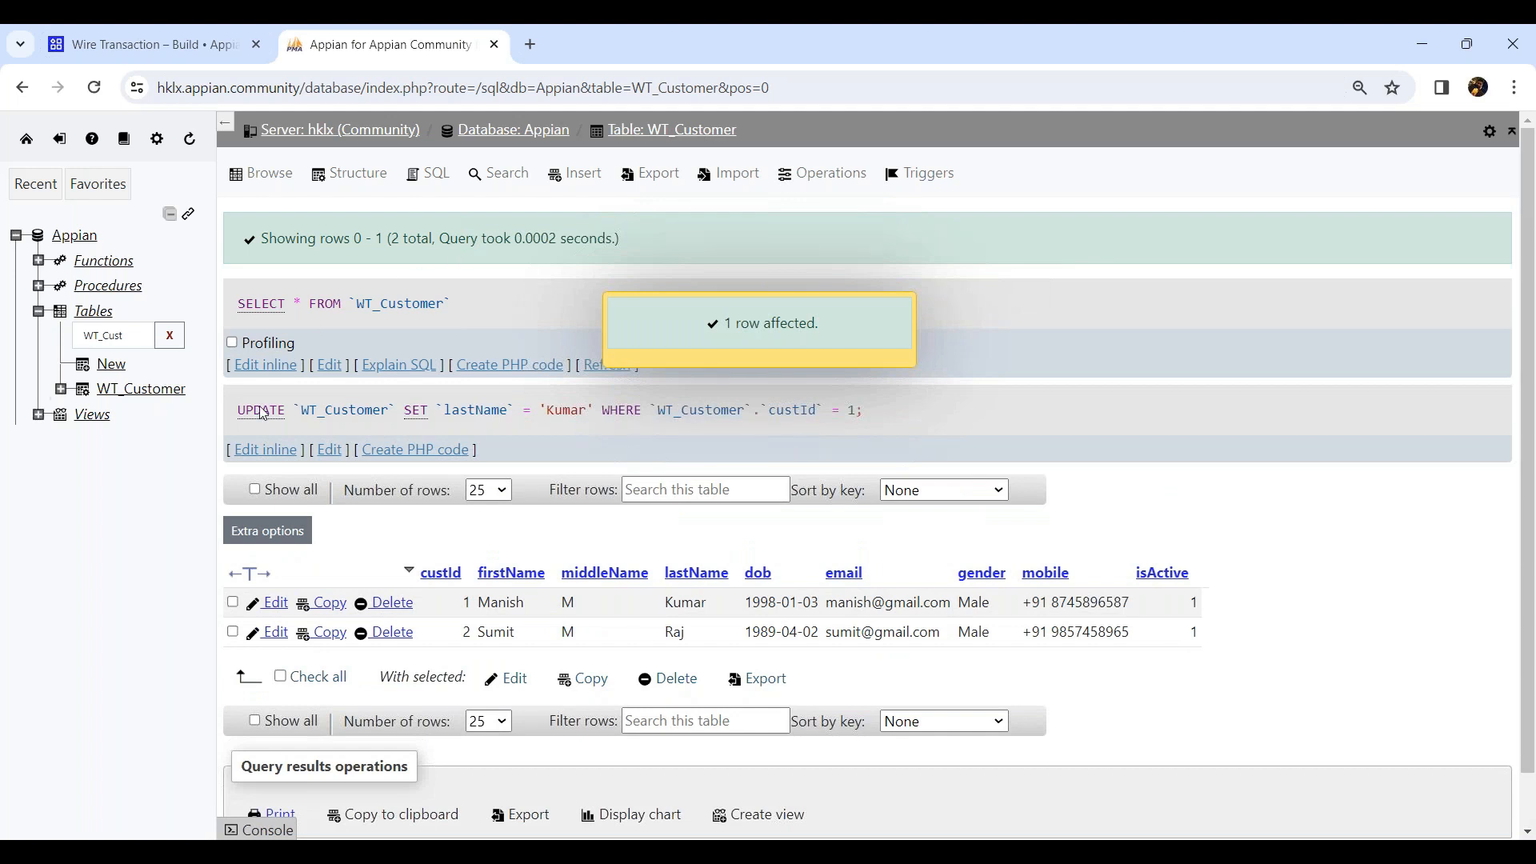
click(183, 46)
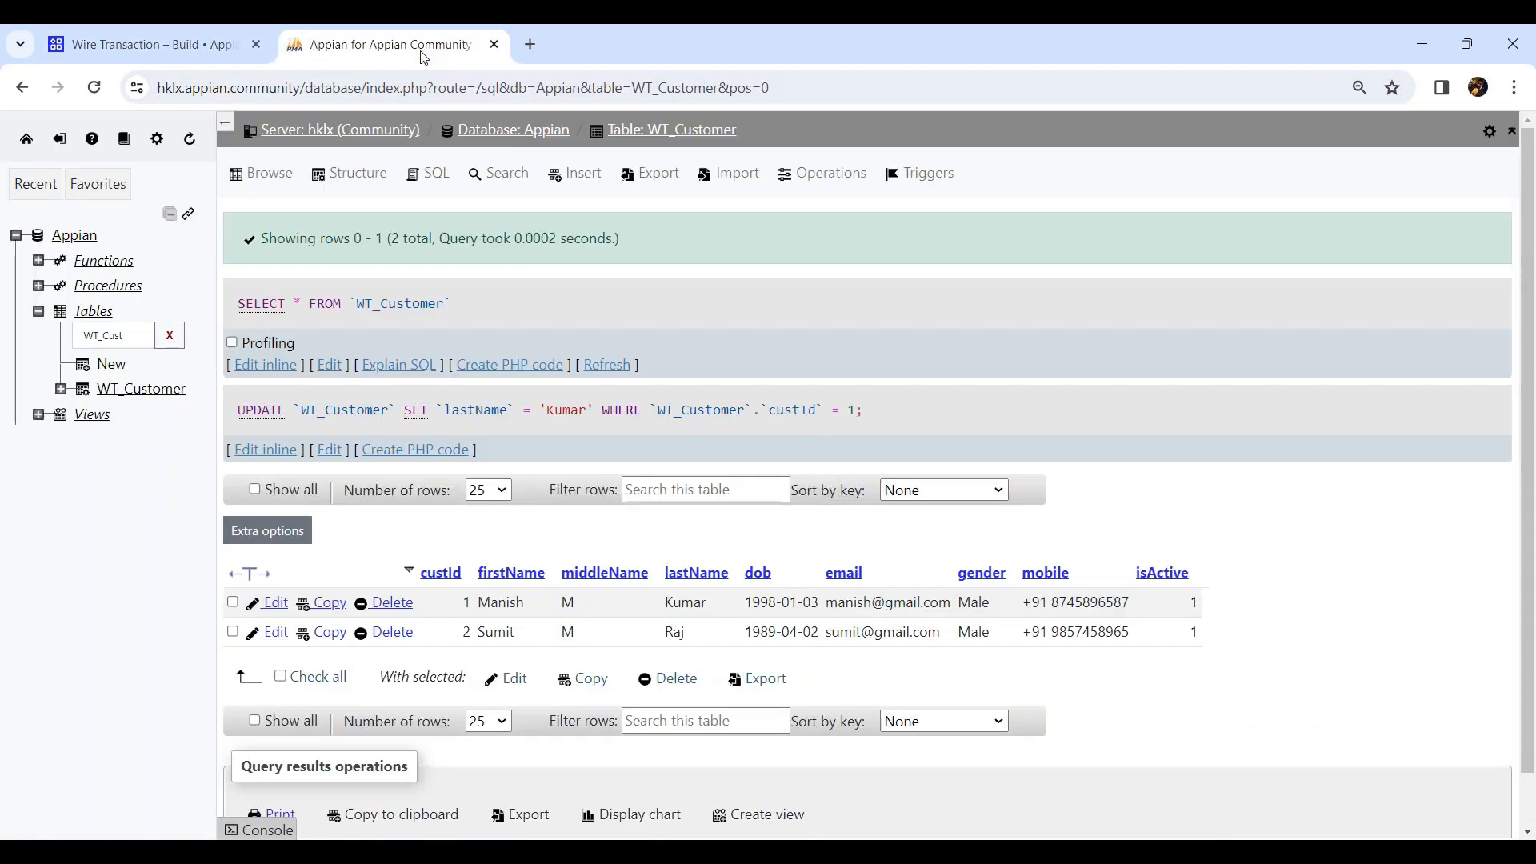
click(408, 46)
Open community.appian.com in a new tab and follow its Documentation link.
click(517, 48)
text(co)
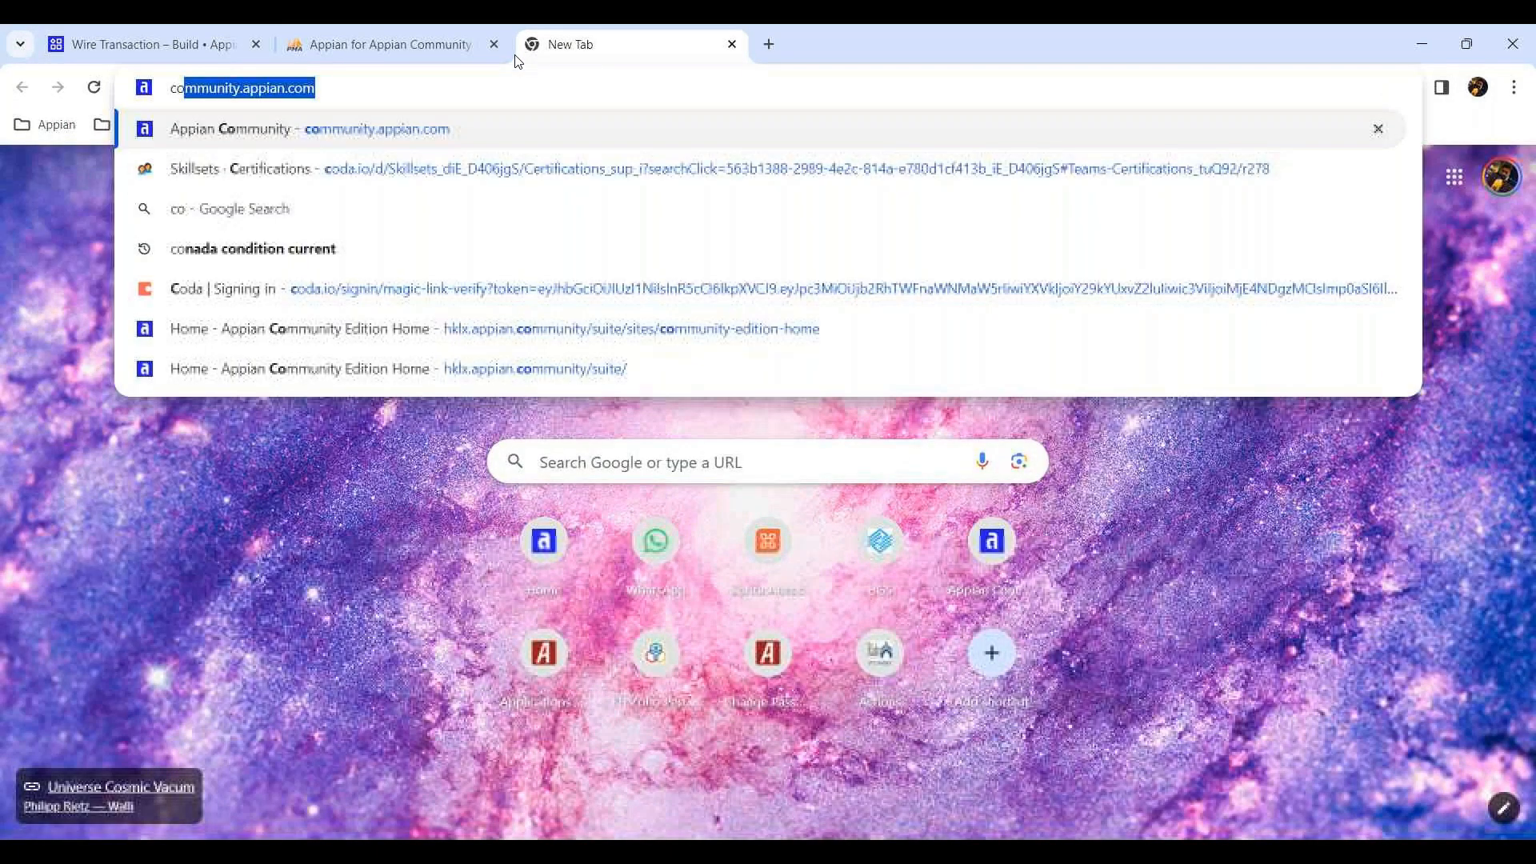
key(Return)
click(617, 196)
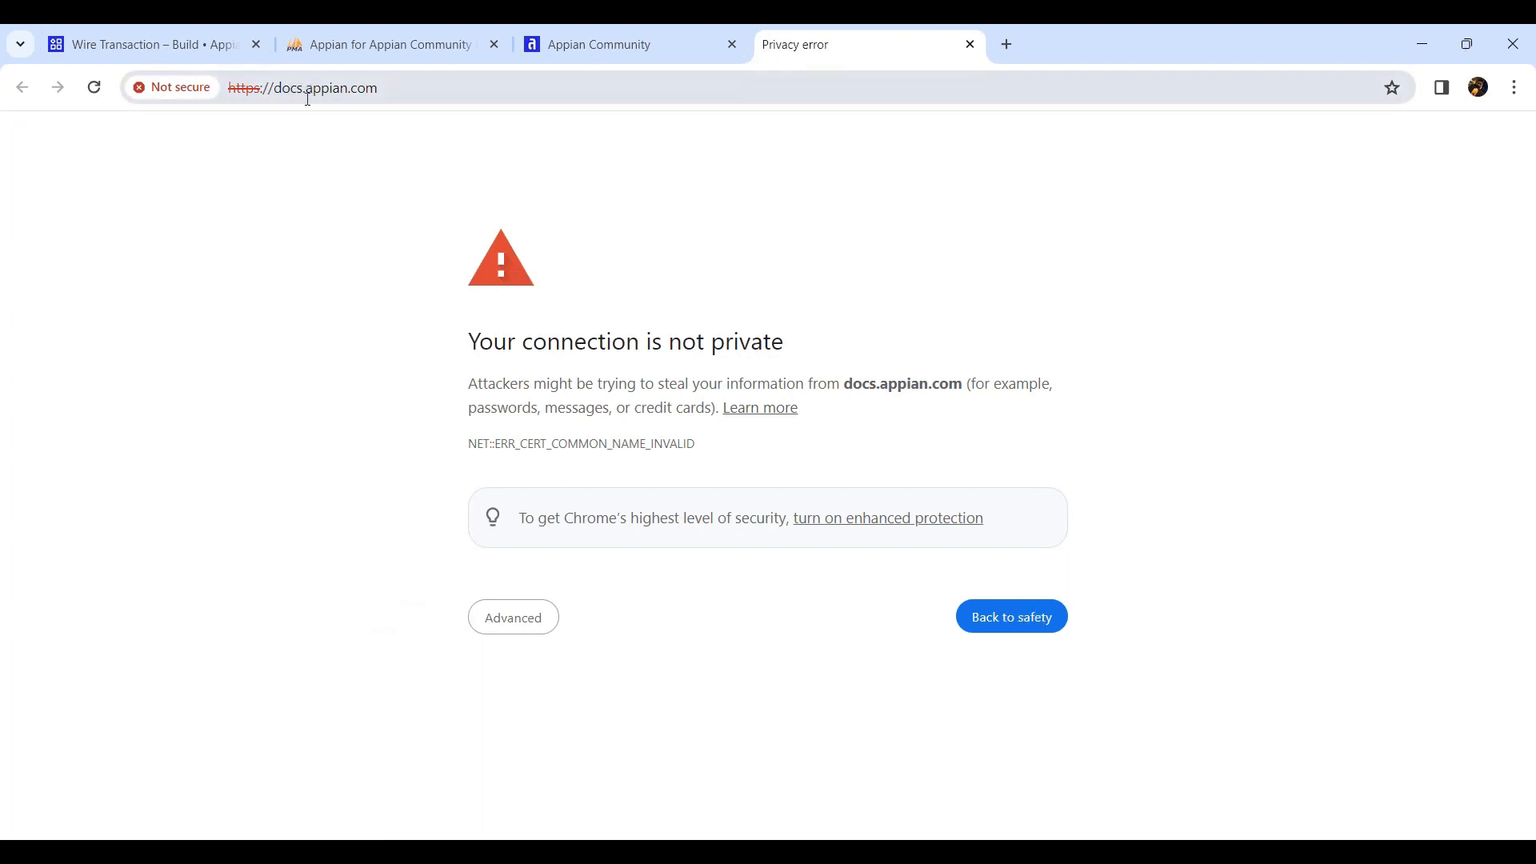
click(190, 89)
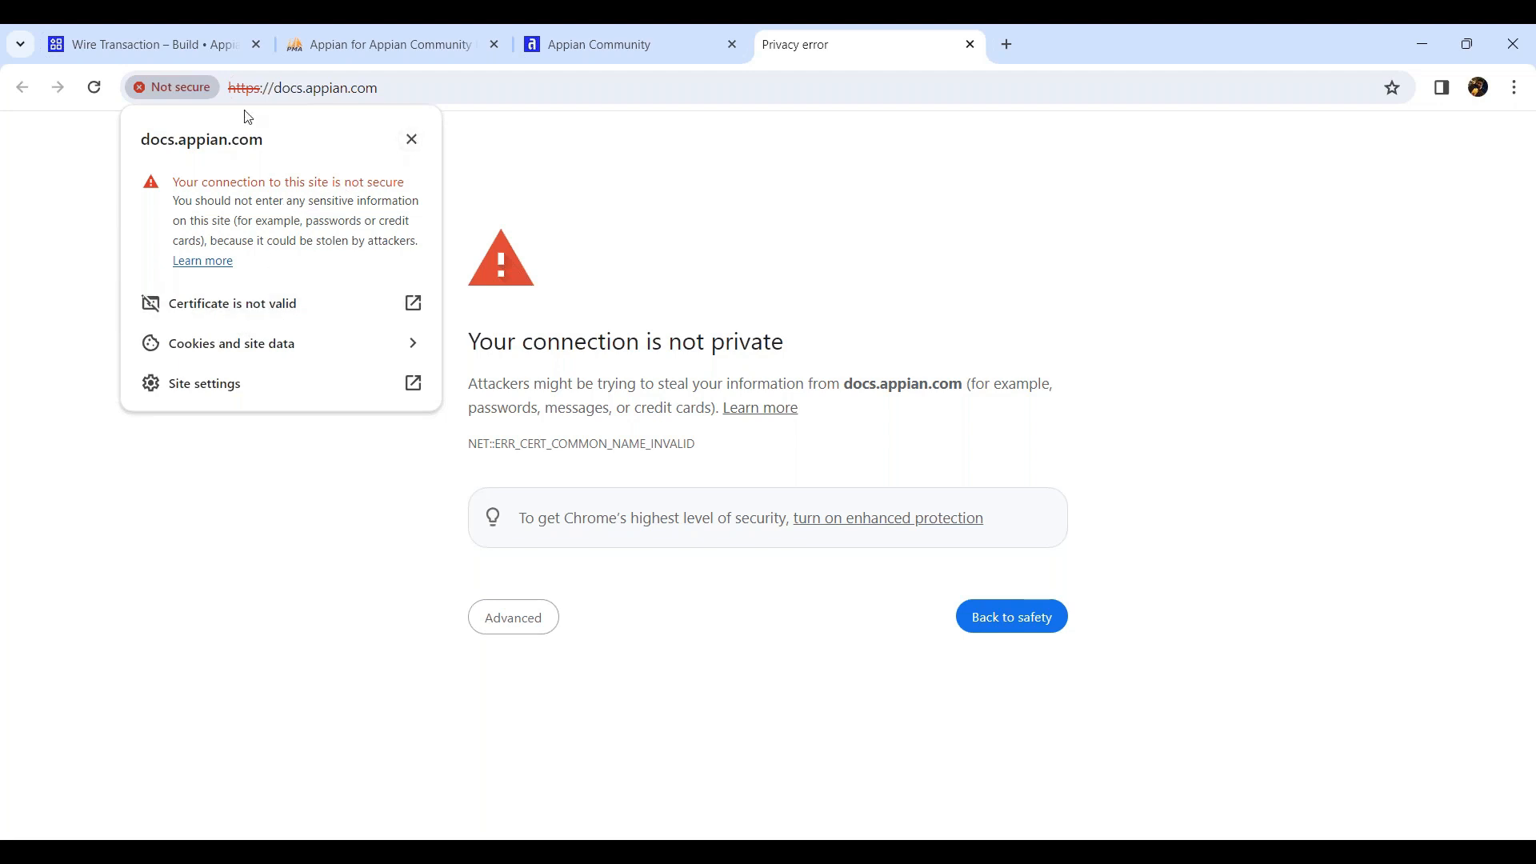
click(411, 141)
Open Documentation again from the community site and reload the docs.appian.com page.
click(641, 56)
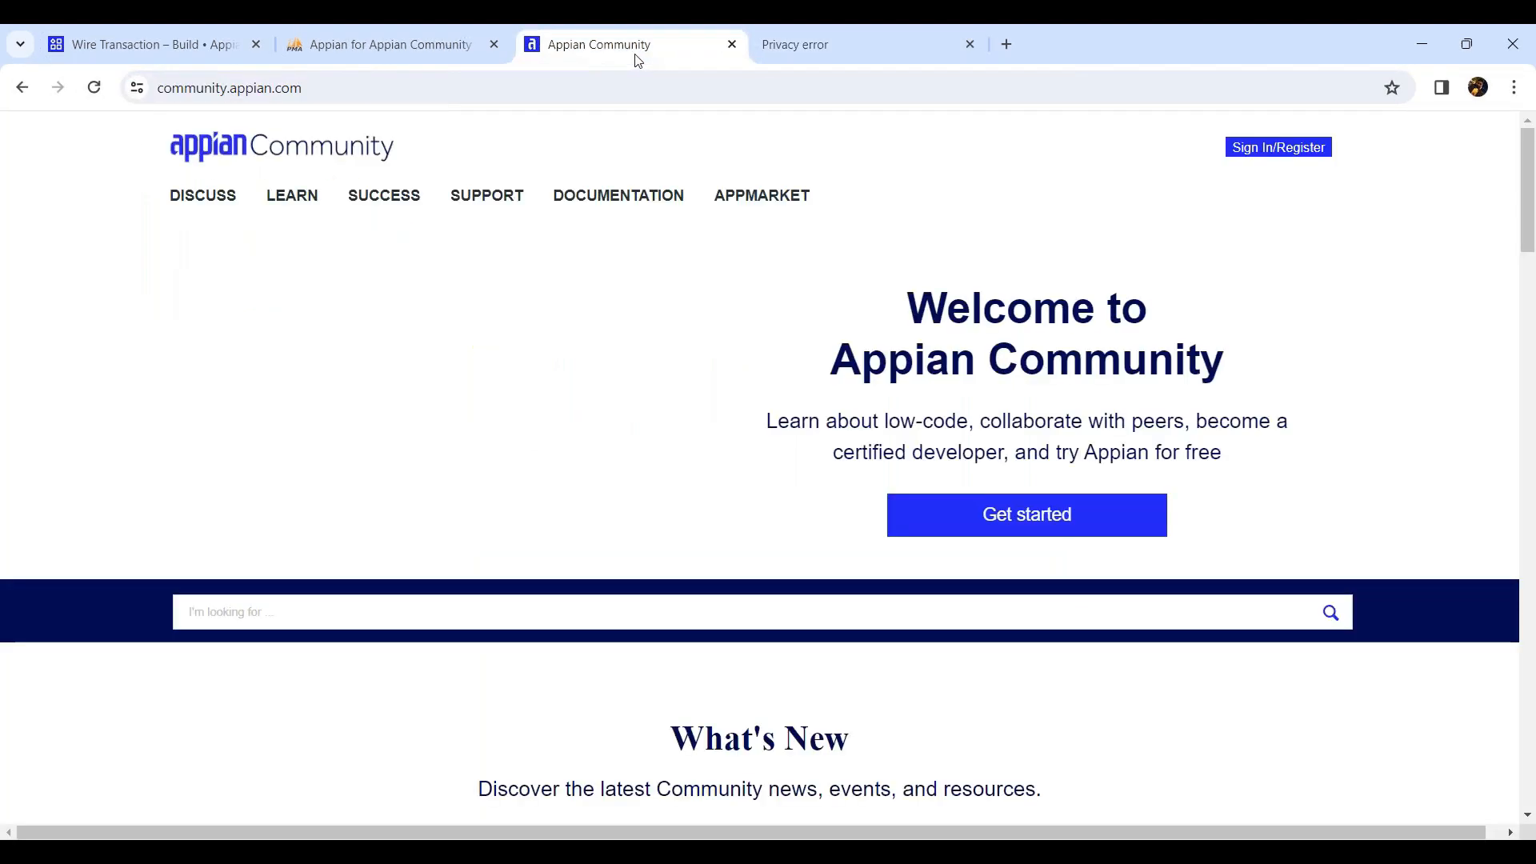
click(593, 196)
middle_click(1048, 57)
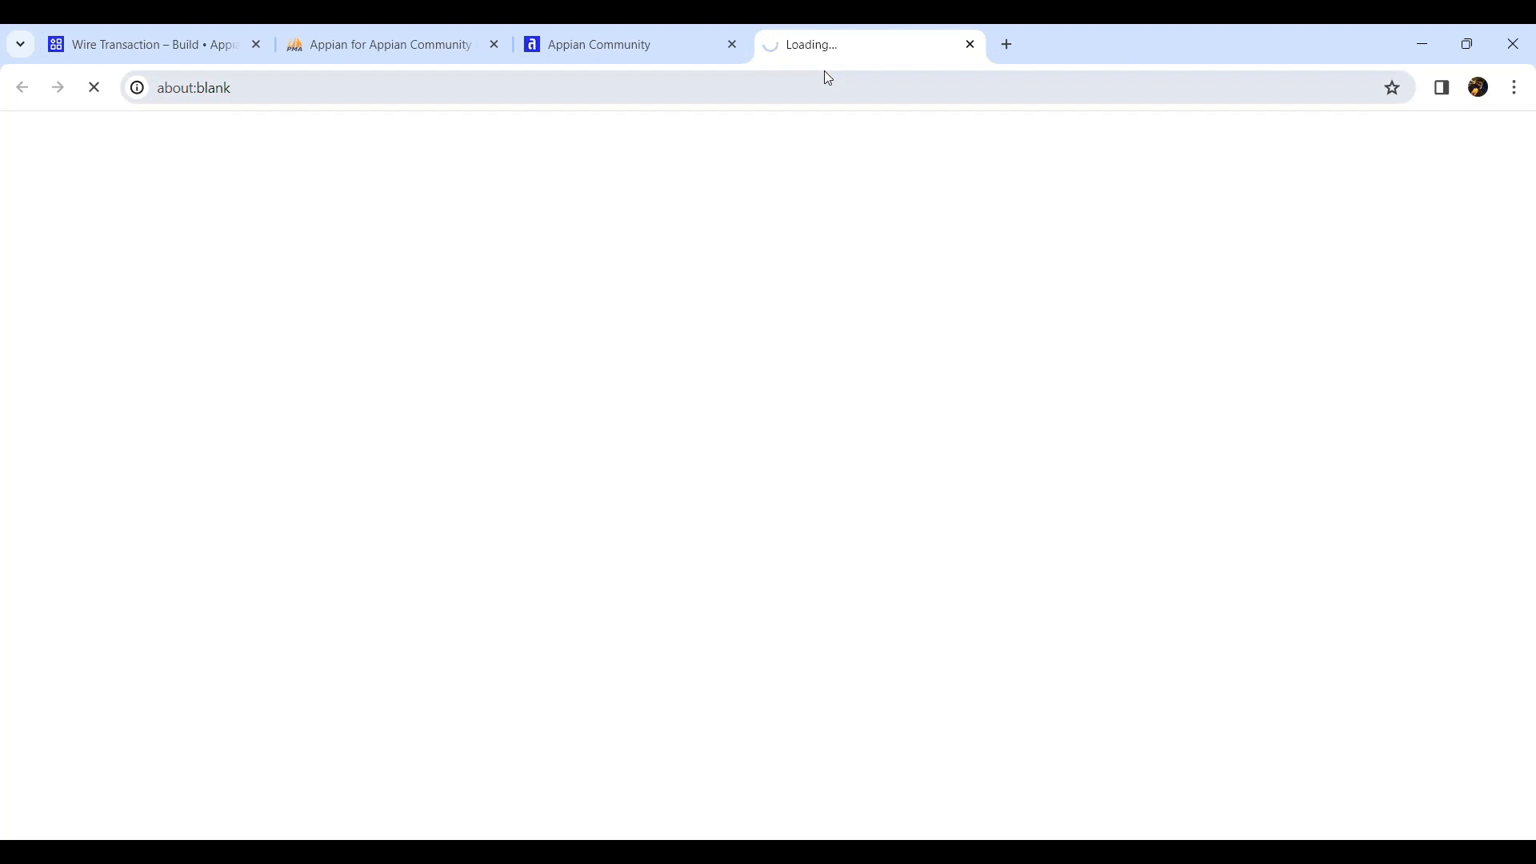
click(419, 90)
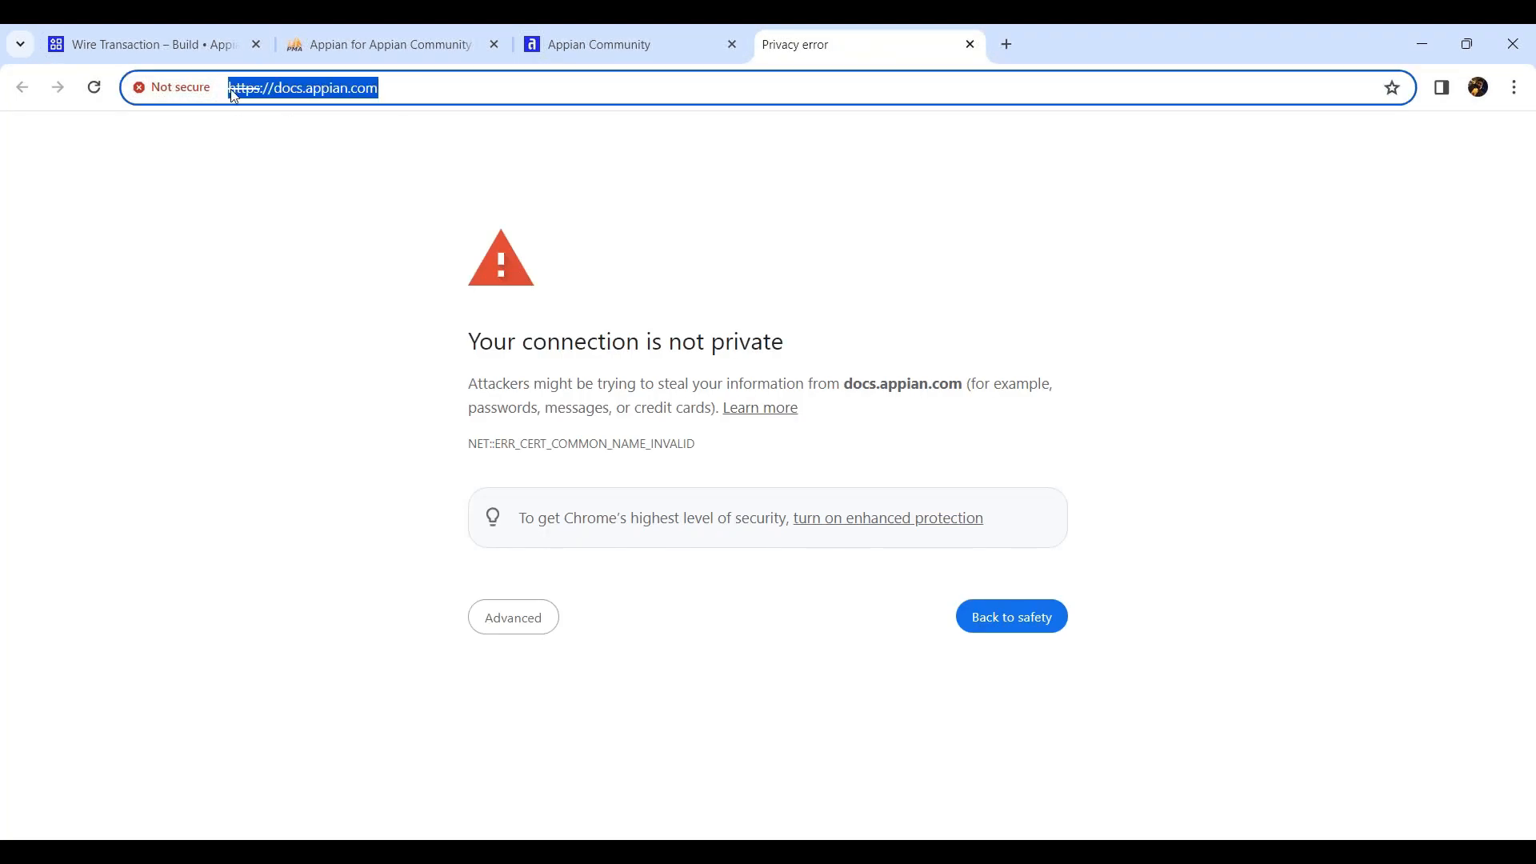
click(192, 88)
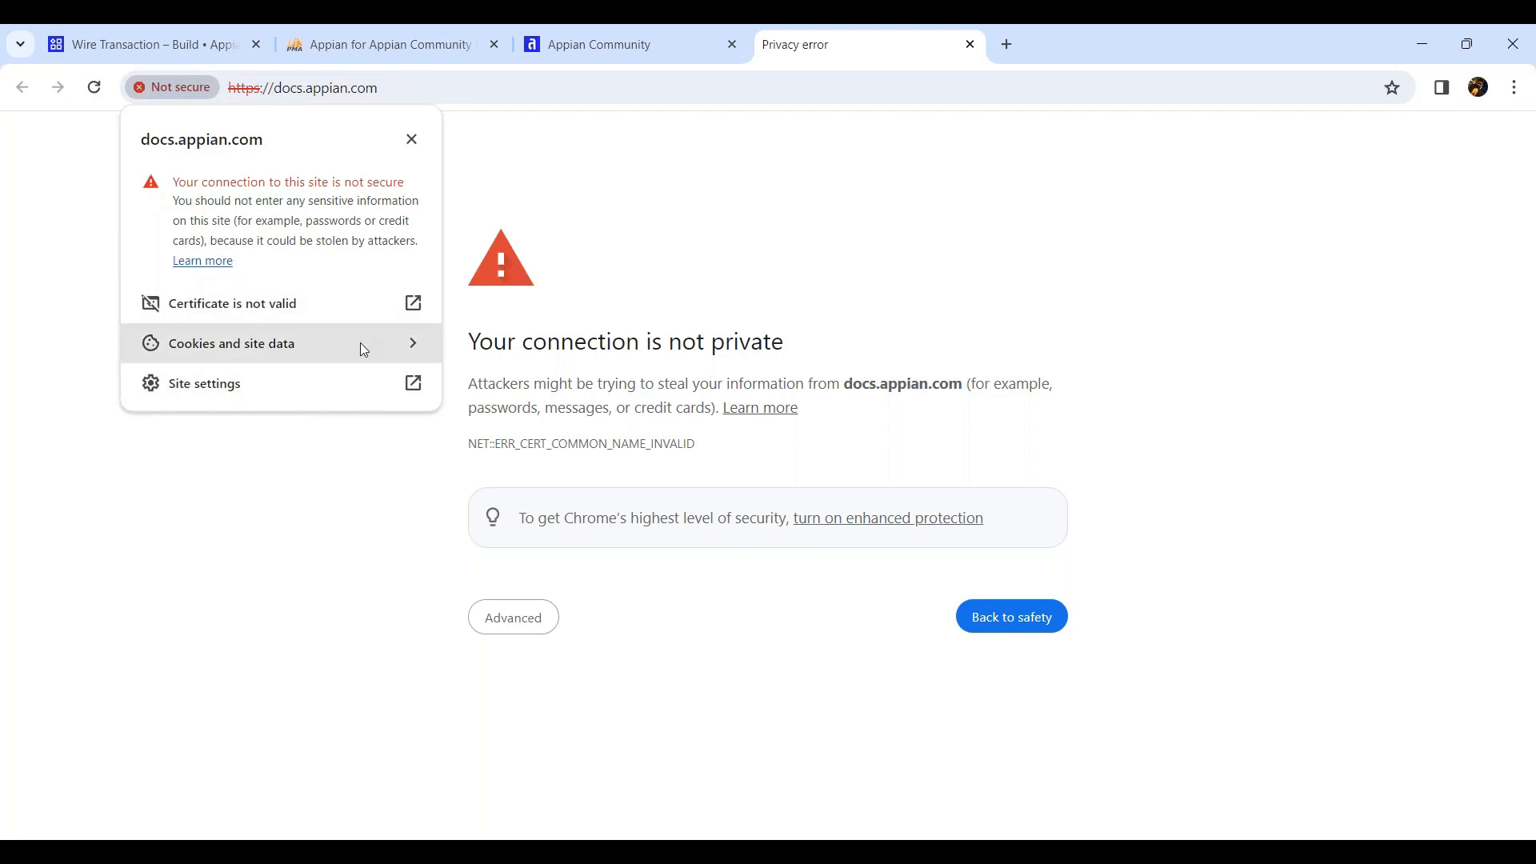
click(93, 87)
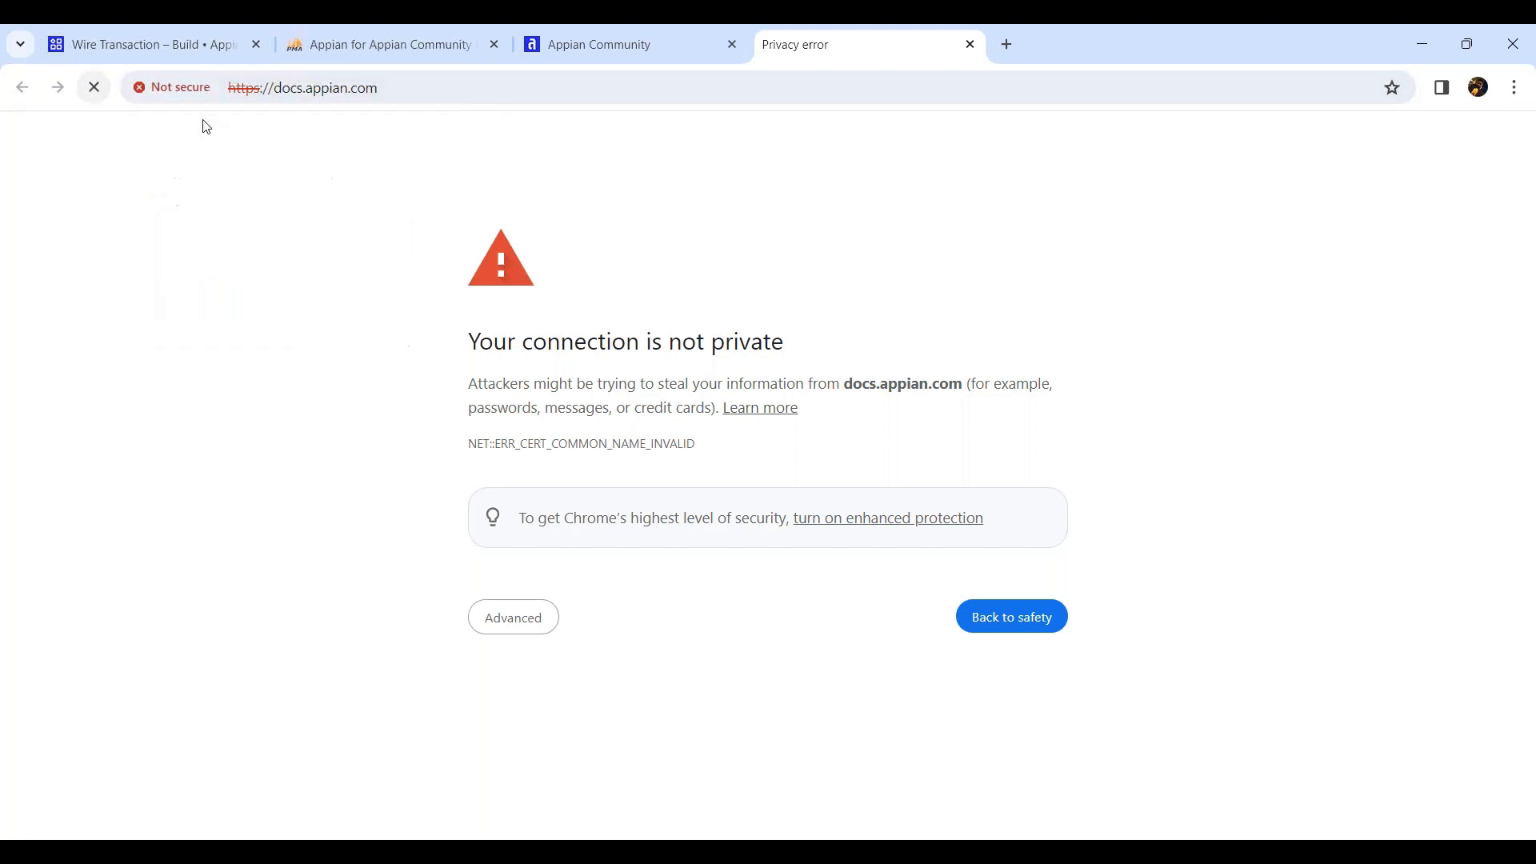